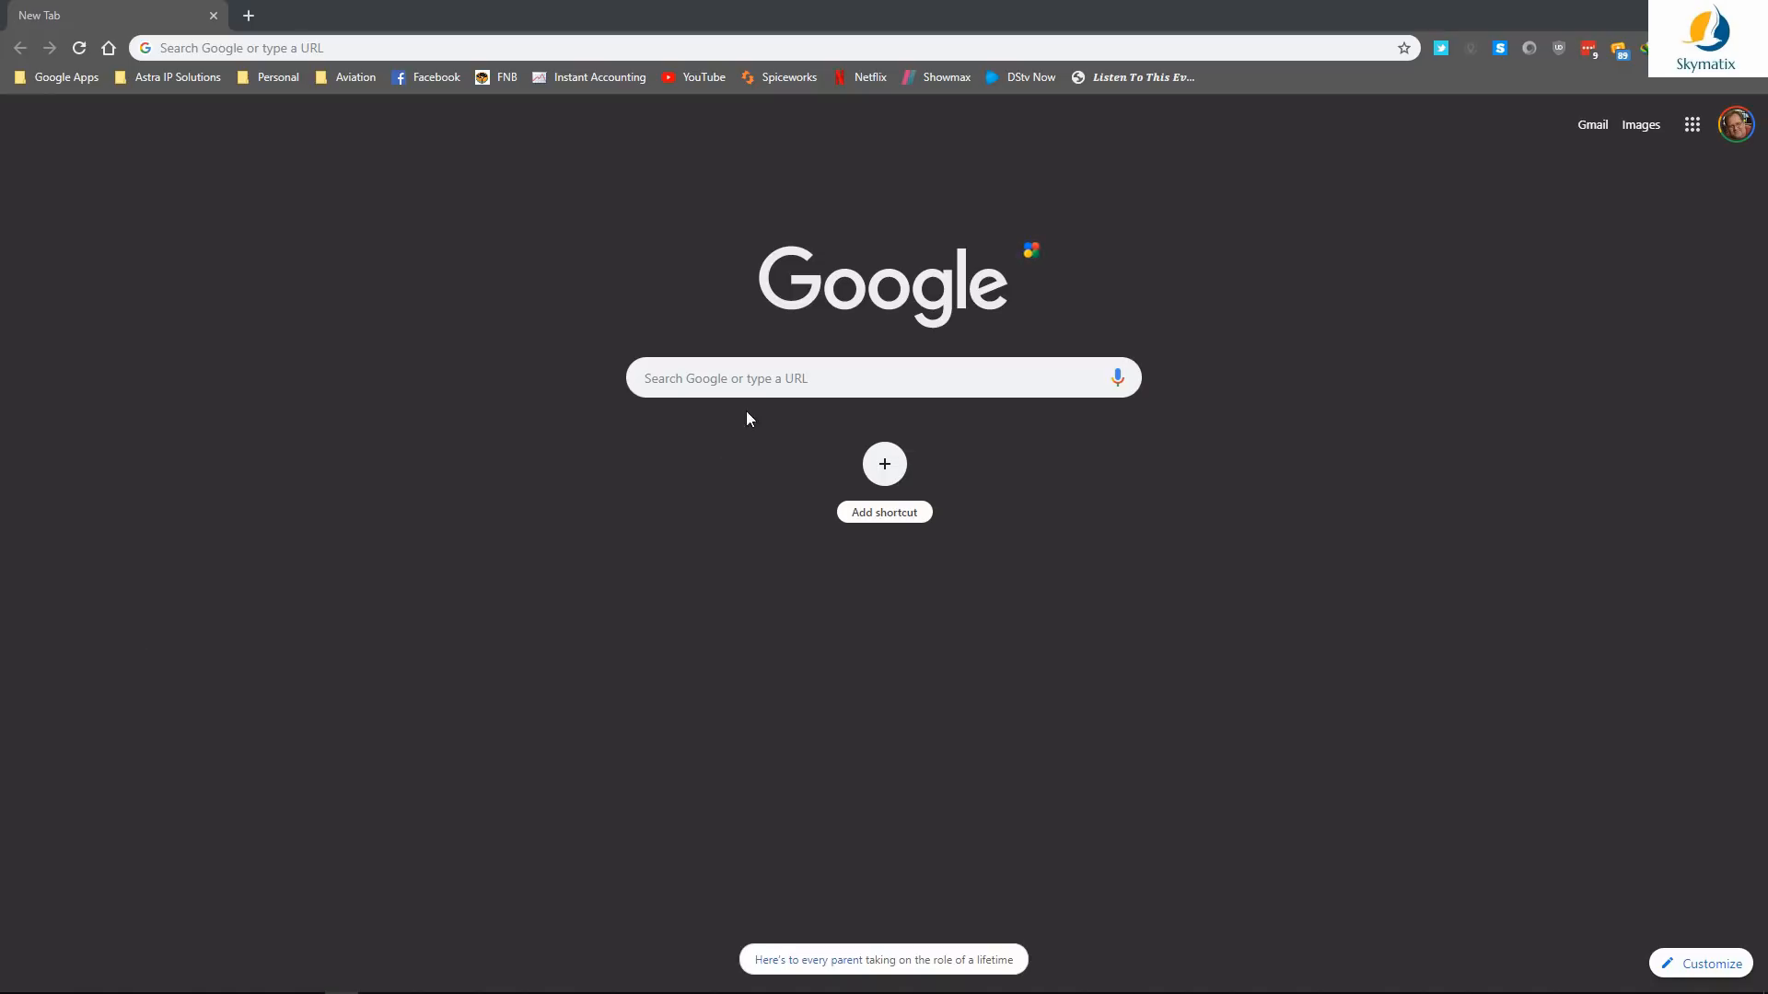
# Step: Search the web for "Oscar pilote forum" and open the matching profile on the X-Plane.Org Forum
pyautogui.click(777, 382)
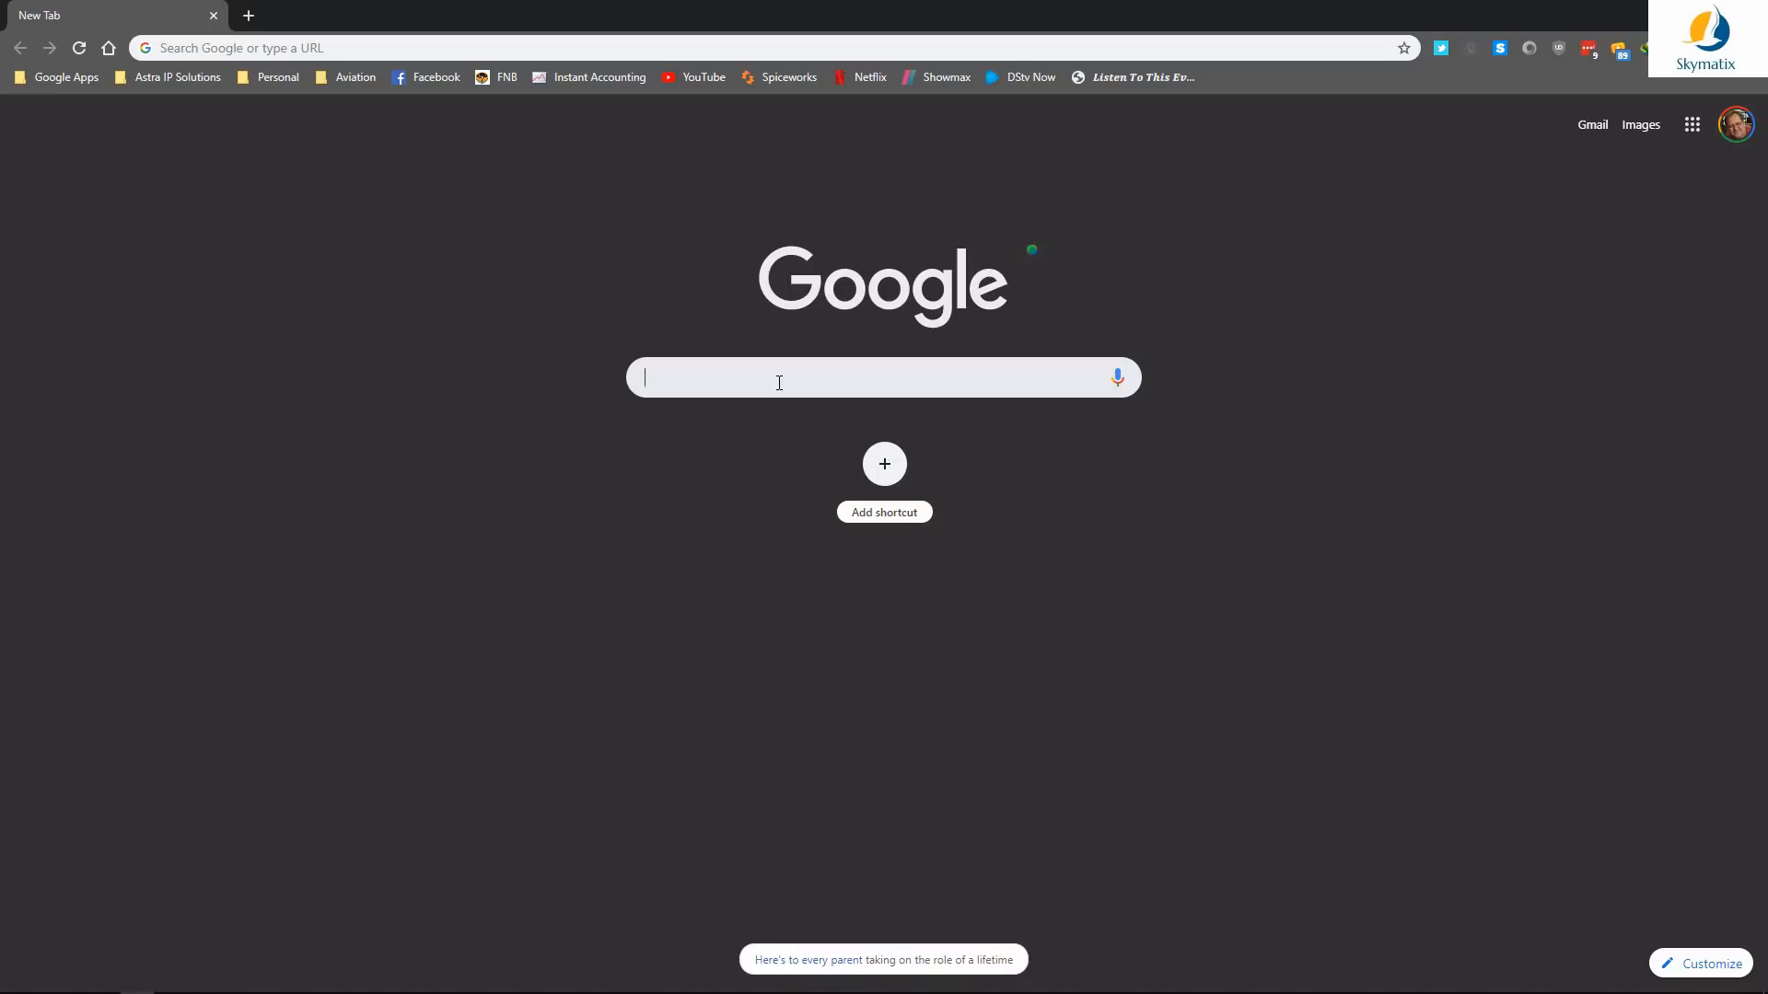
pyautogui.write('Oscar pilote forum')
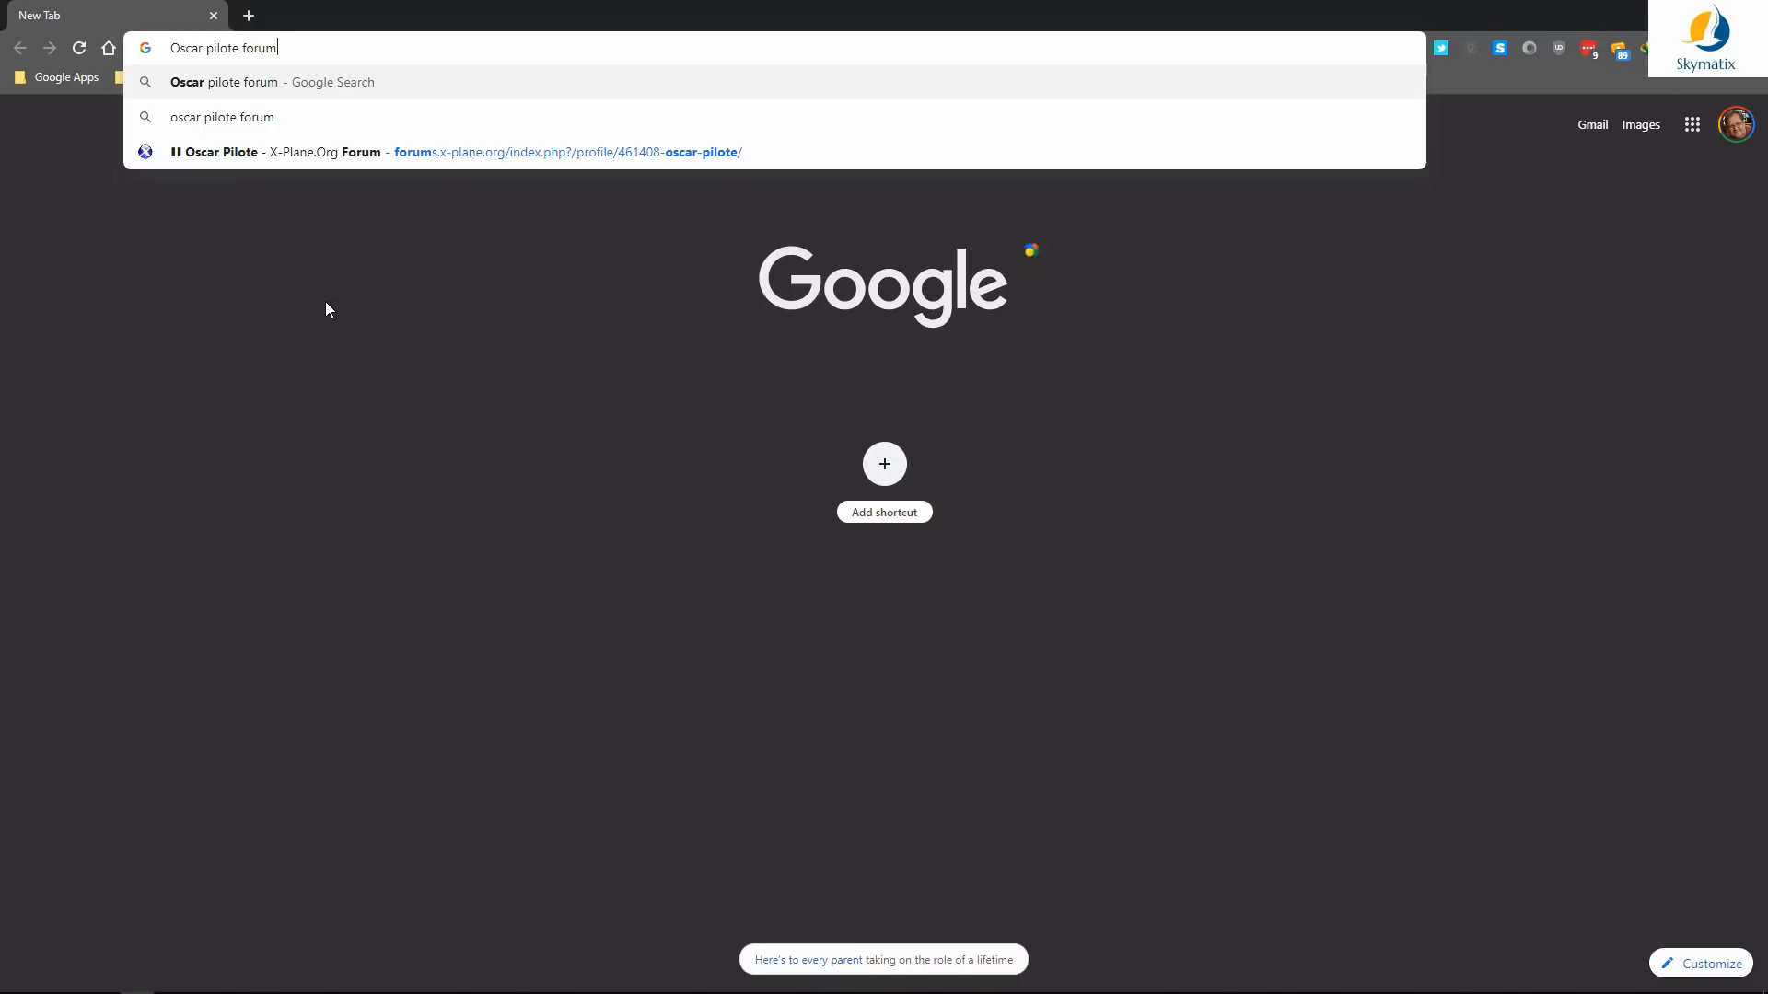
pyautogui.press('Return')
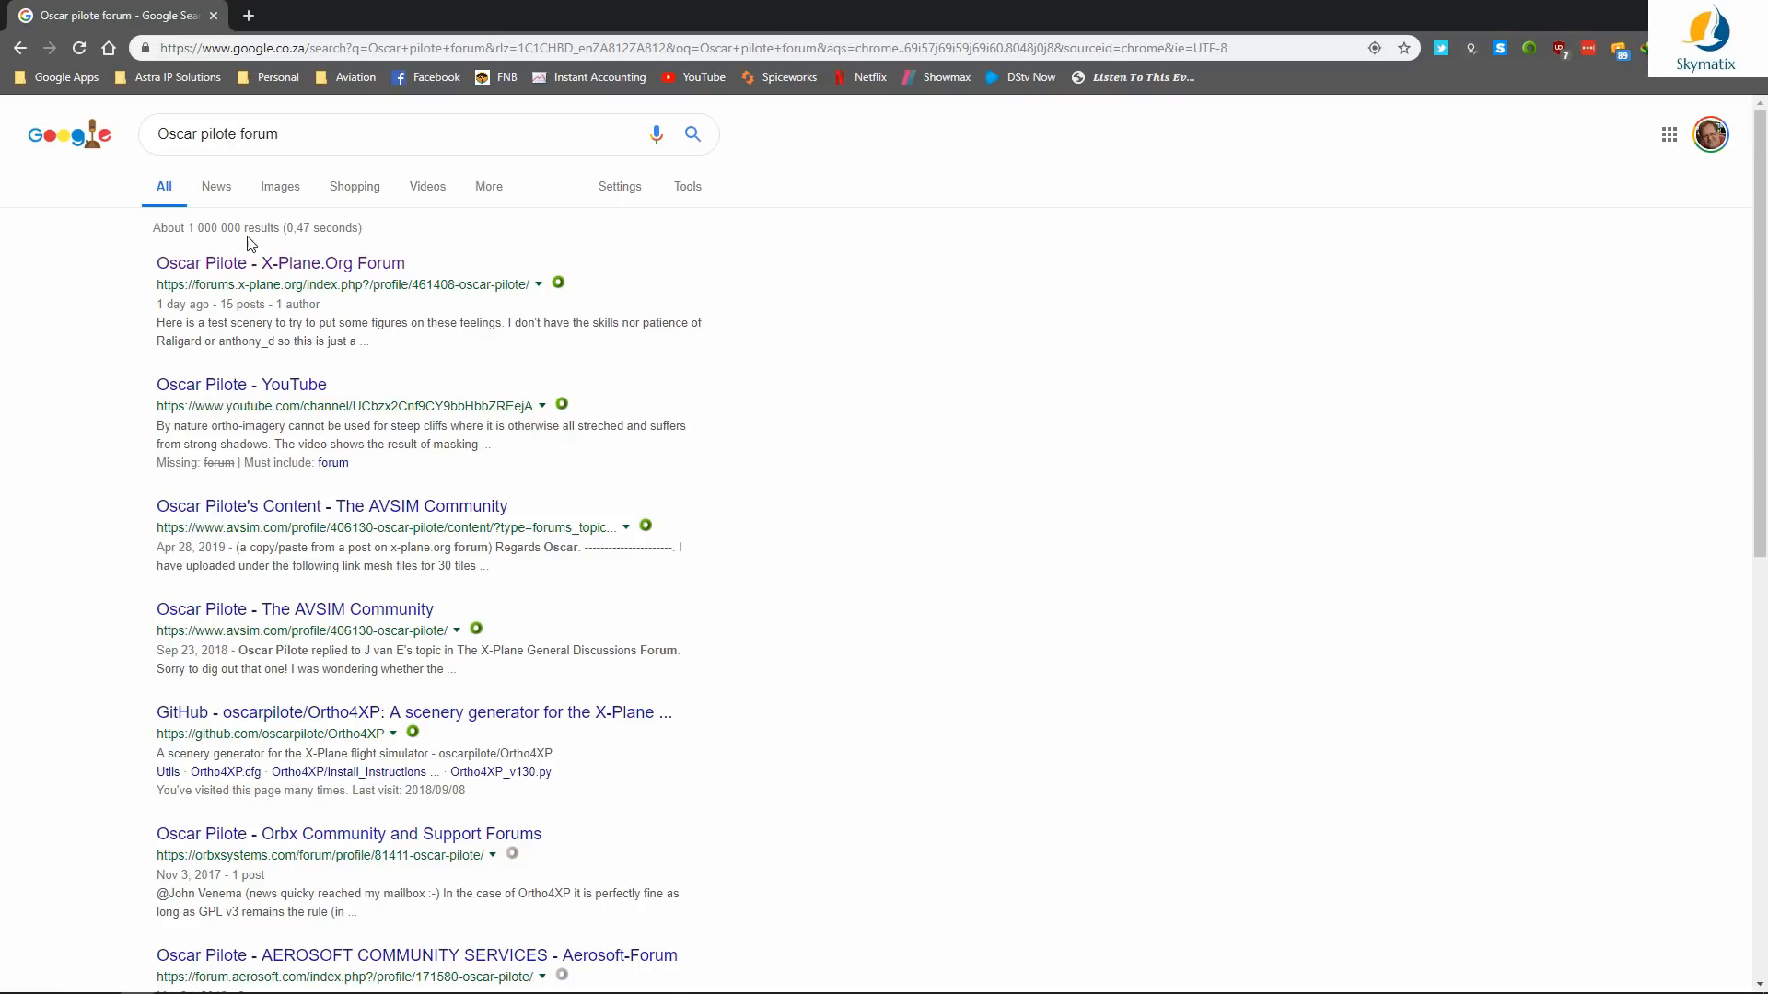
pyautogui.click(222, 267)
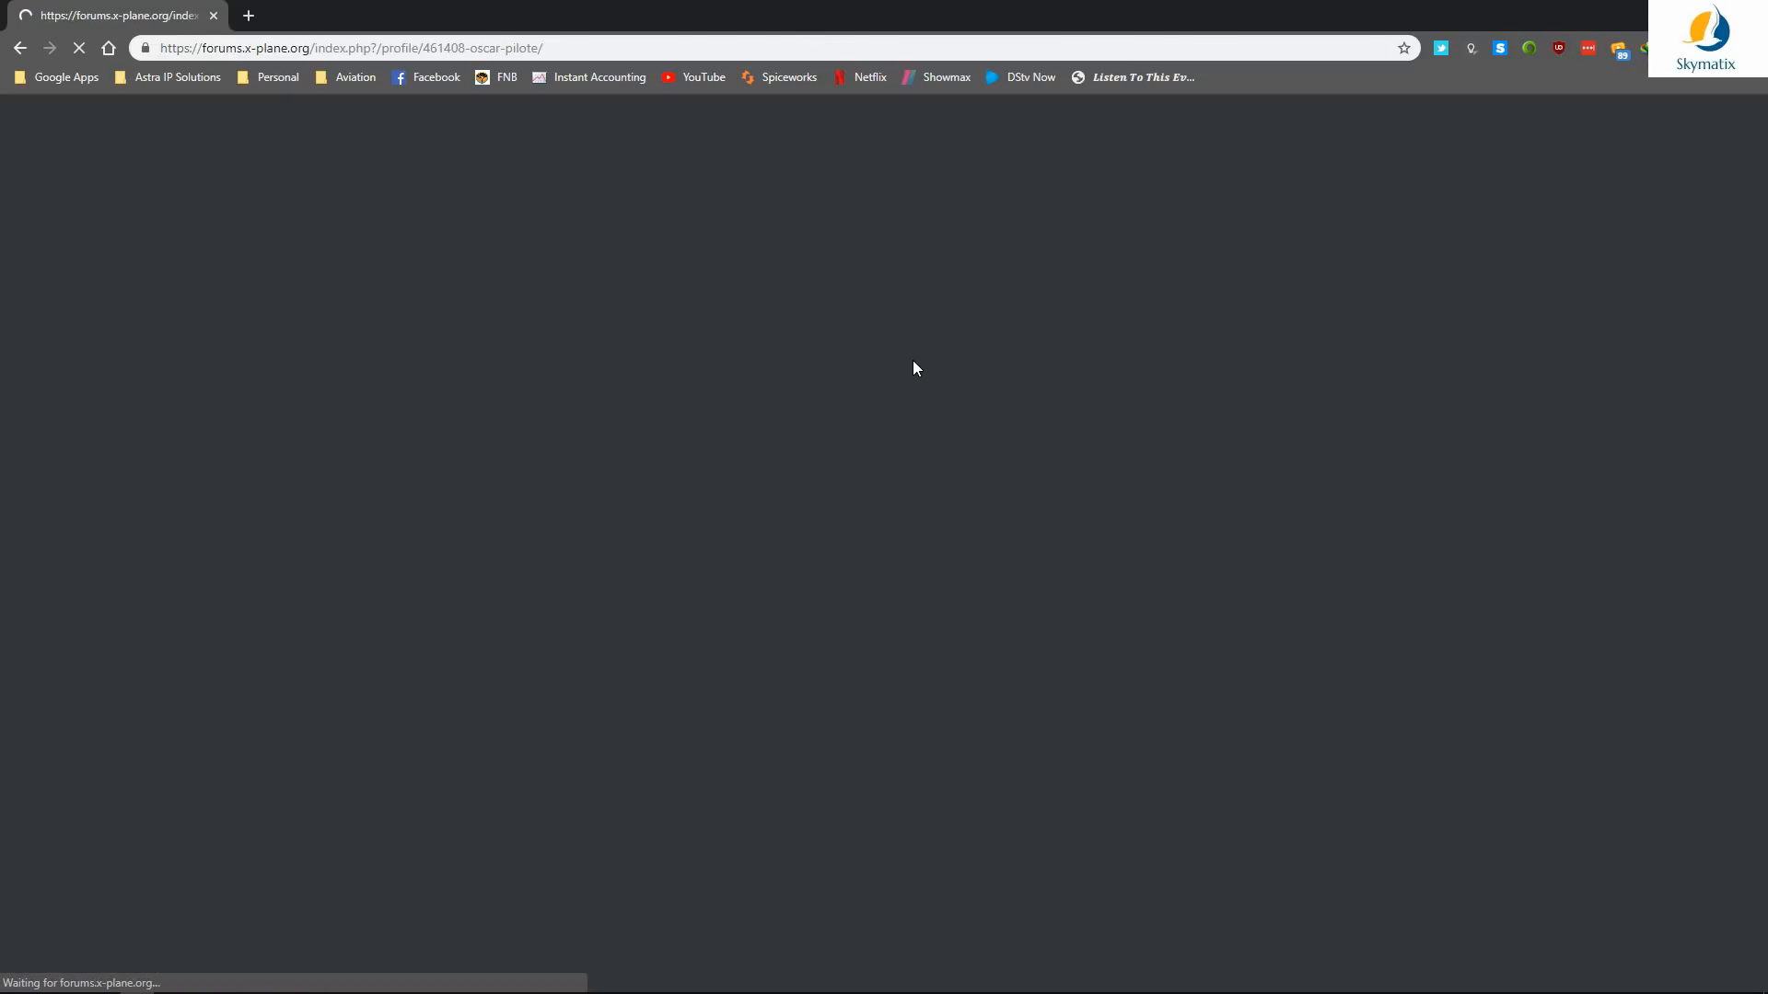
# Step: Open the "Abusive Polygon Holes?" reply from the profile's activity feed
pyautogui.scroll(-1, 913, 368)
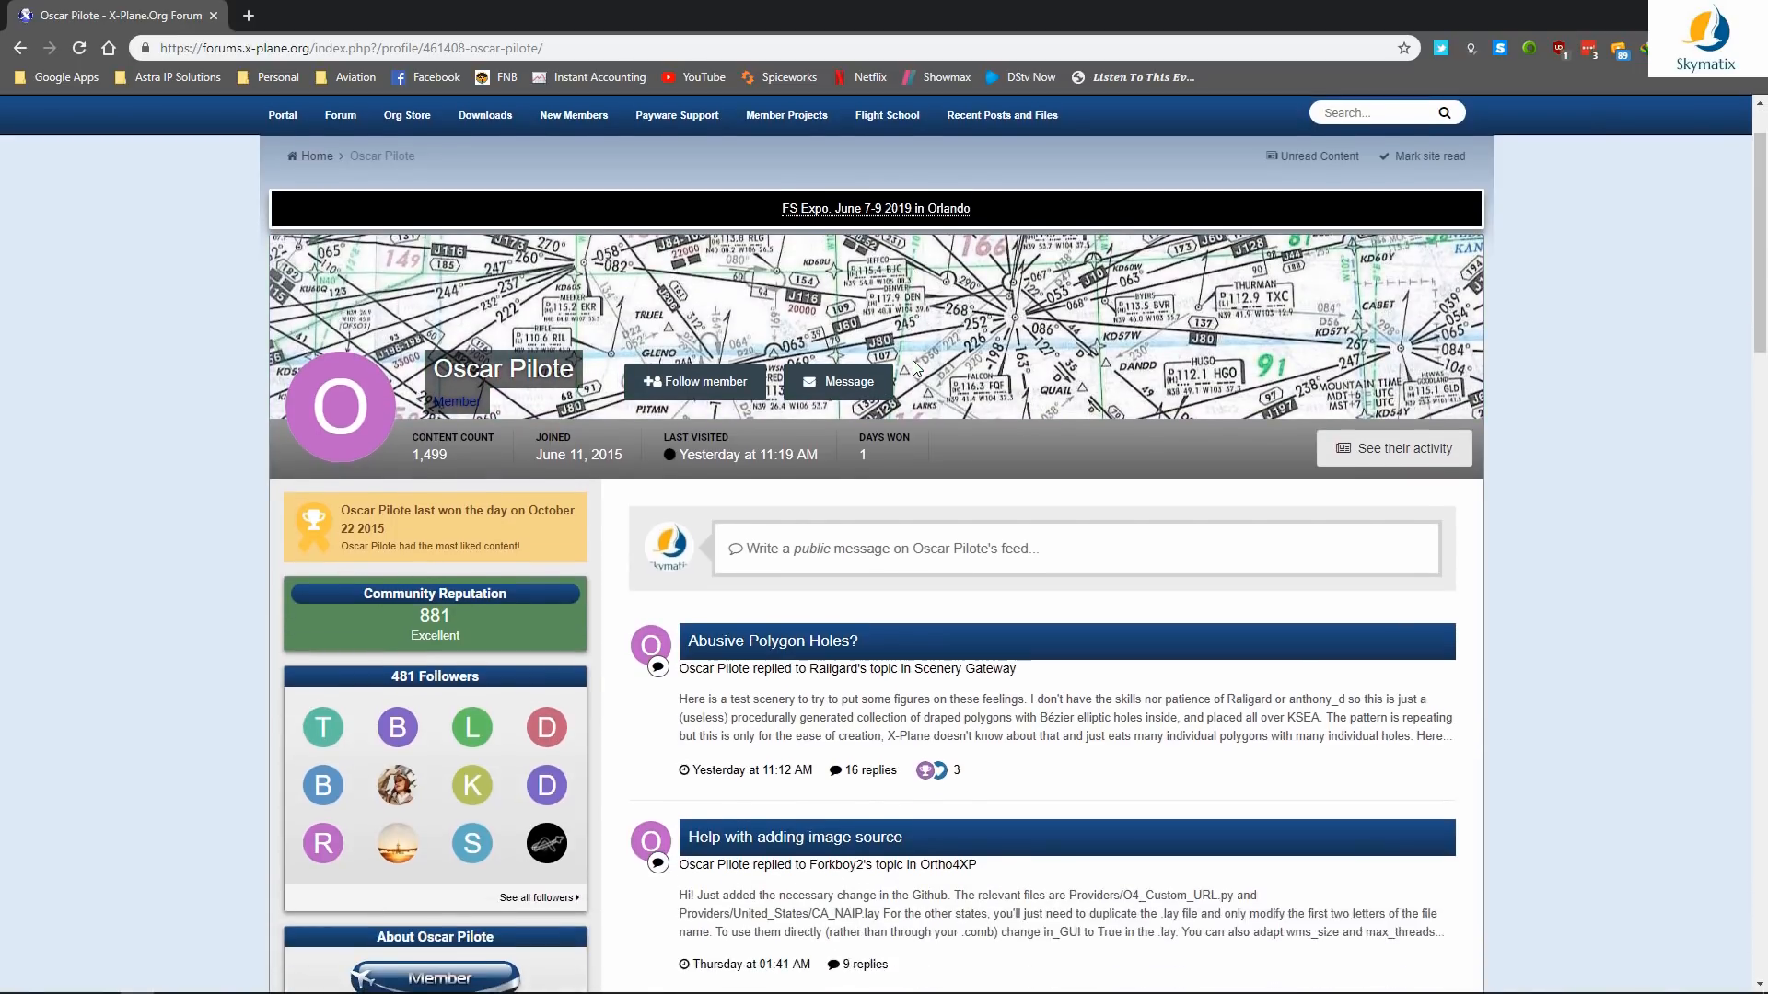
pyautogui.scroll(-1, 914, 366)
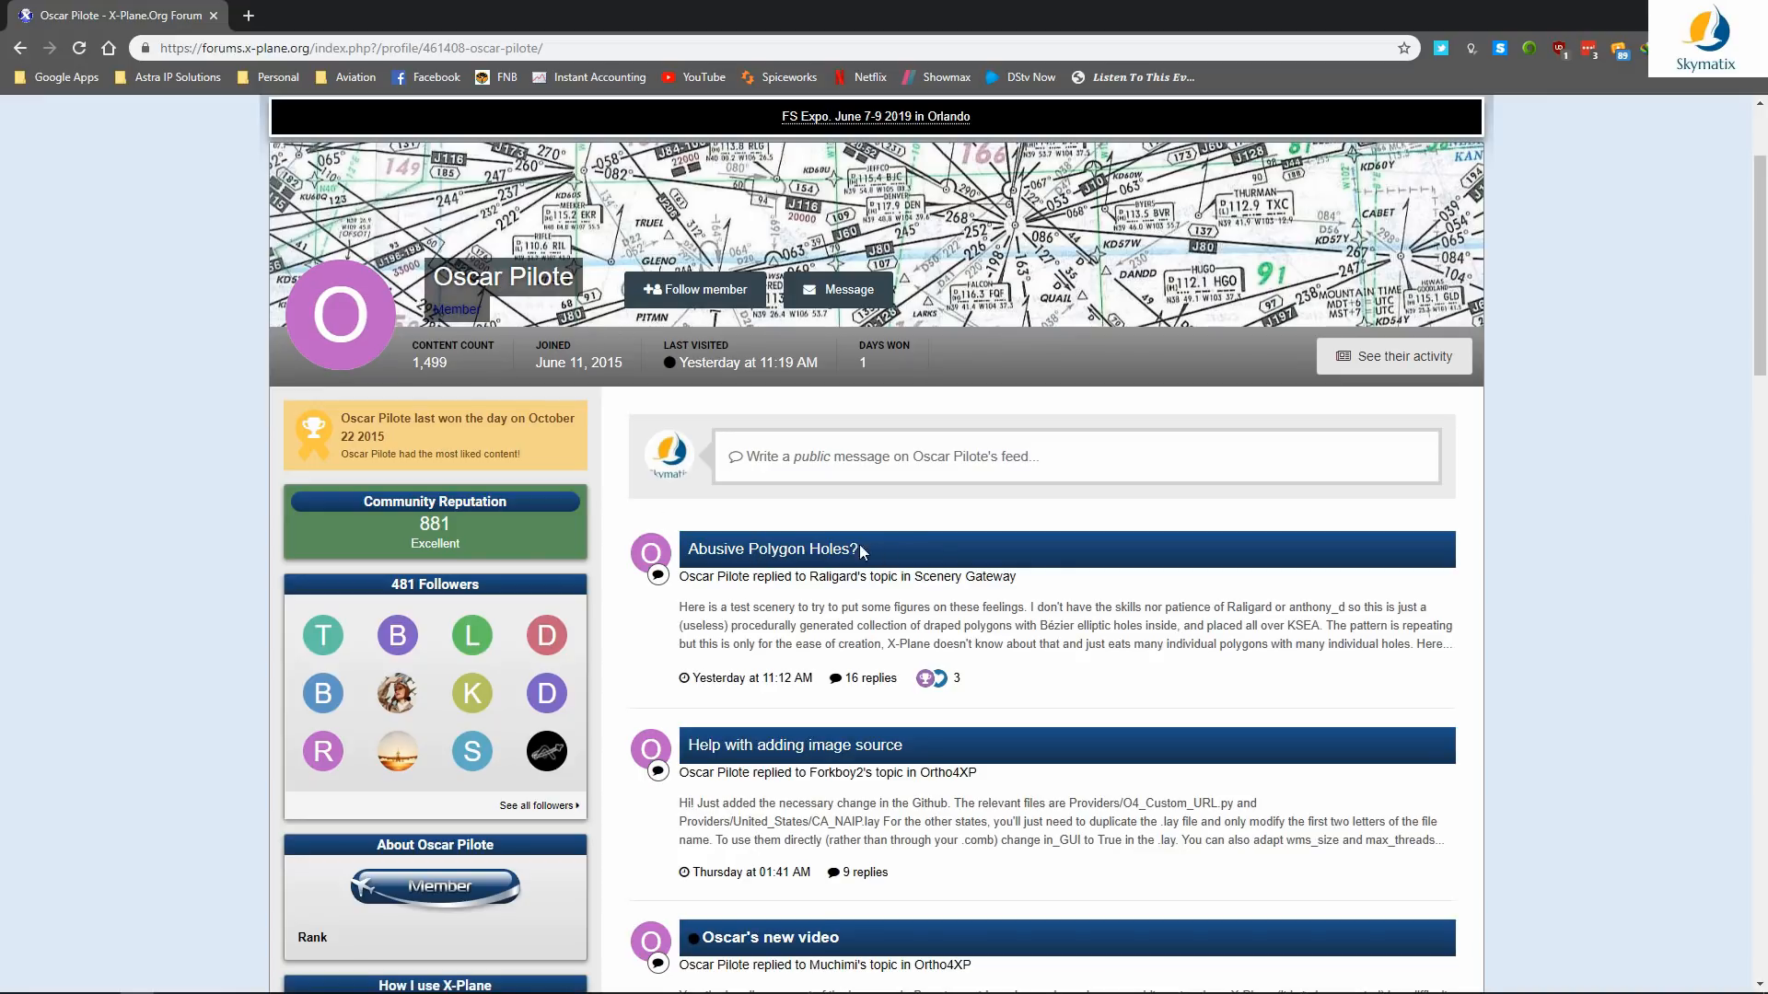
pyautogui.scroll(-4, 874, 757)
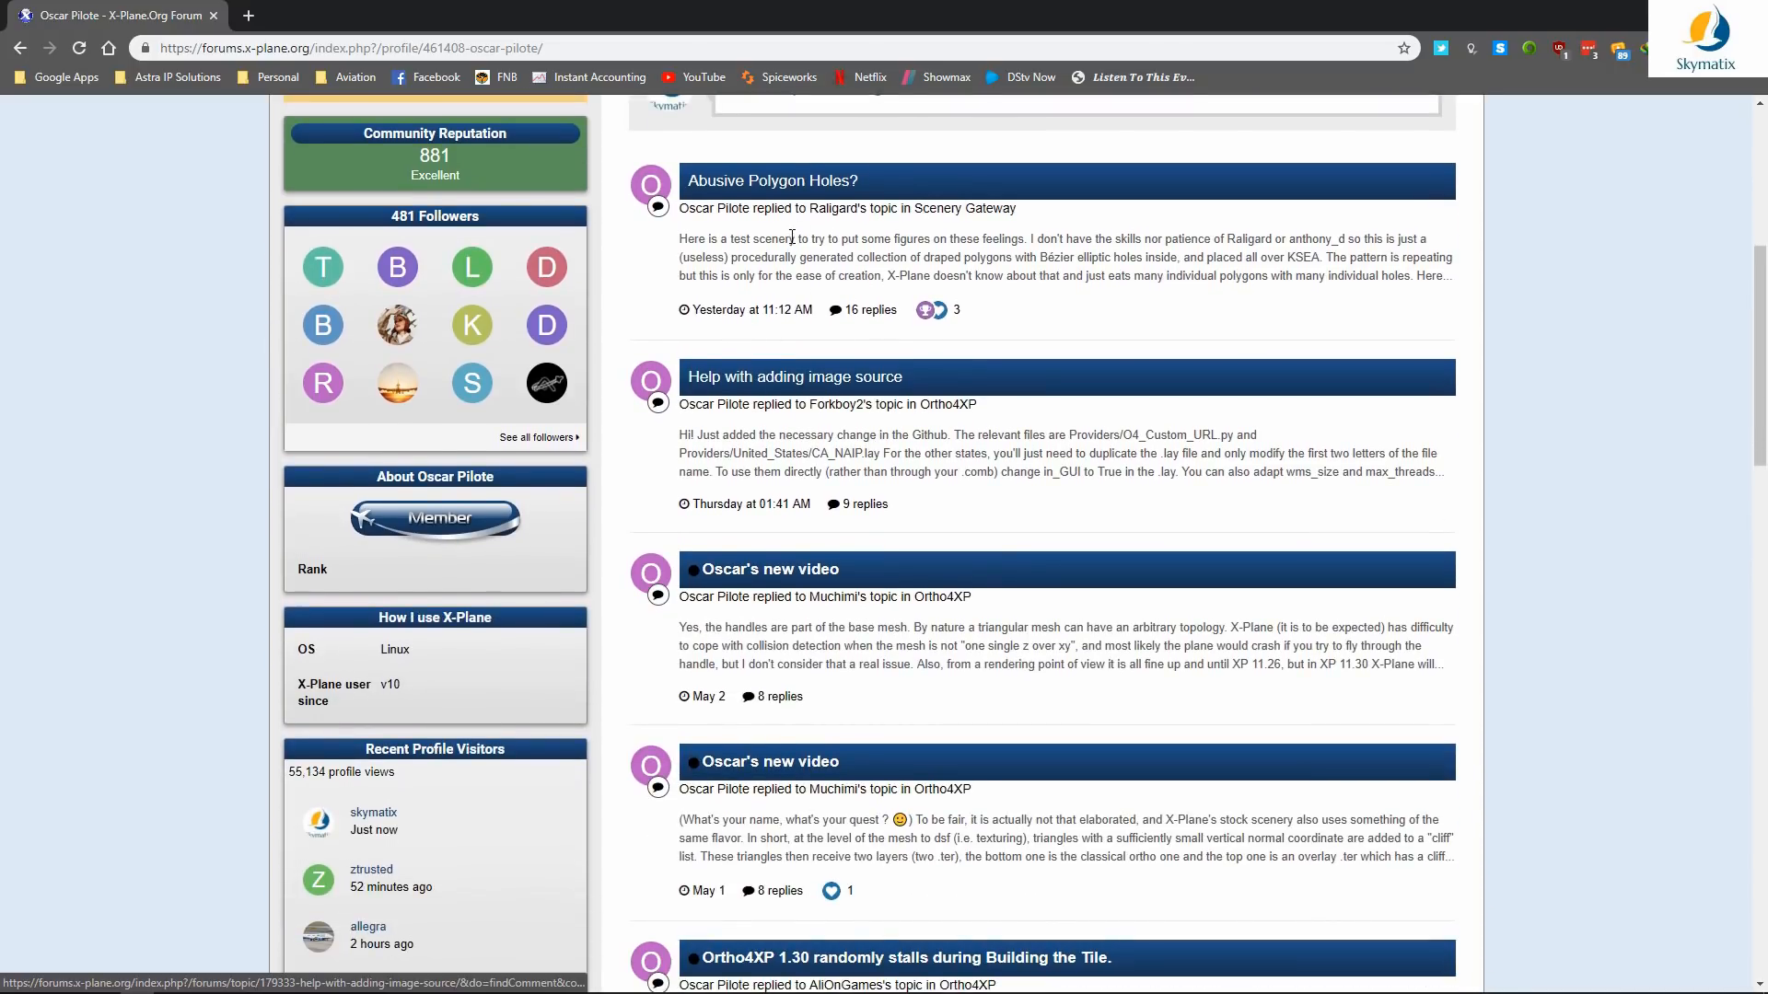
pyautogui.click(793, 184)
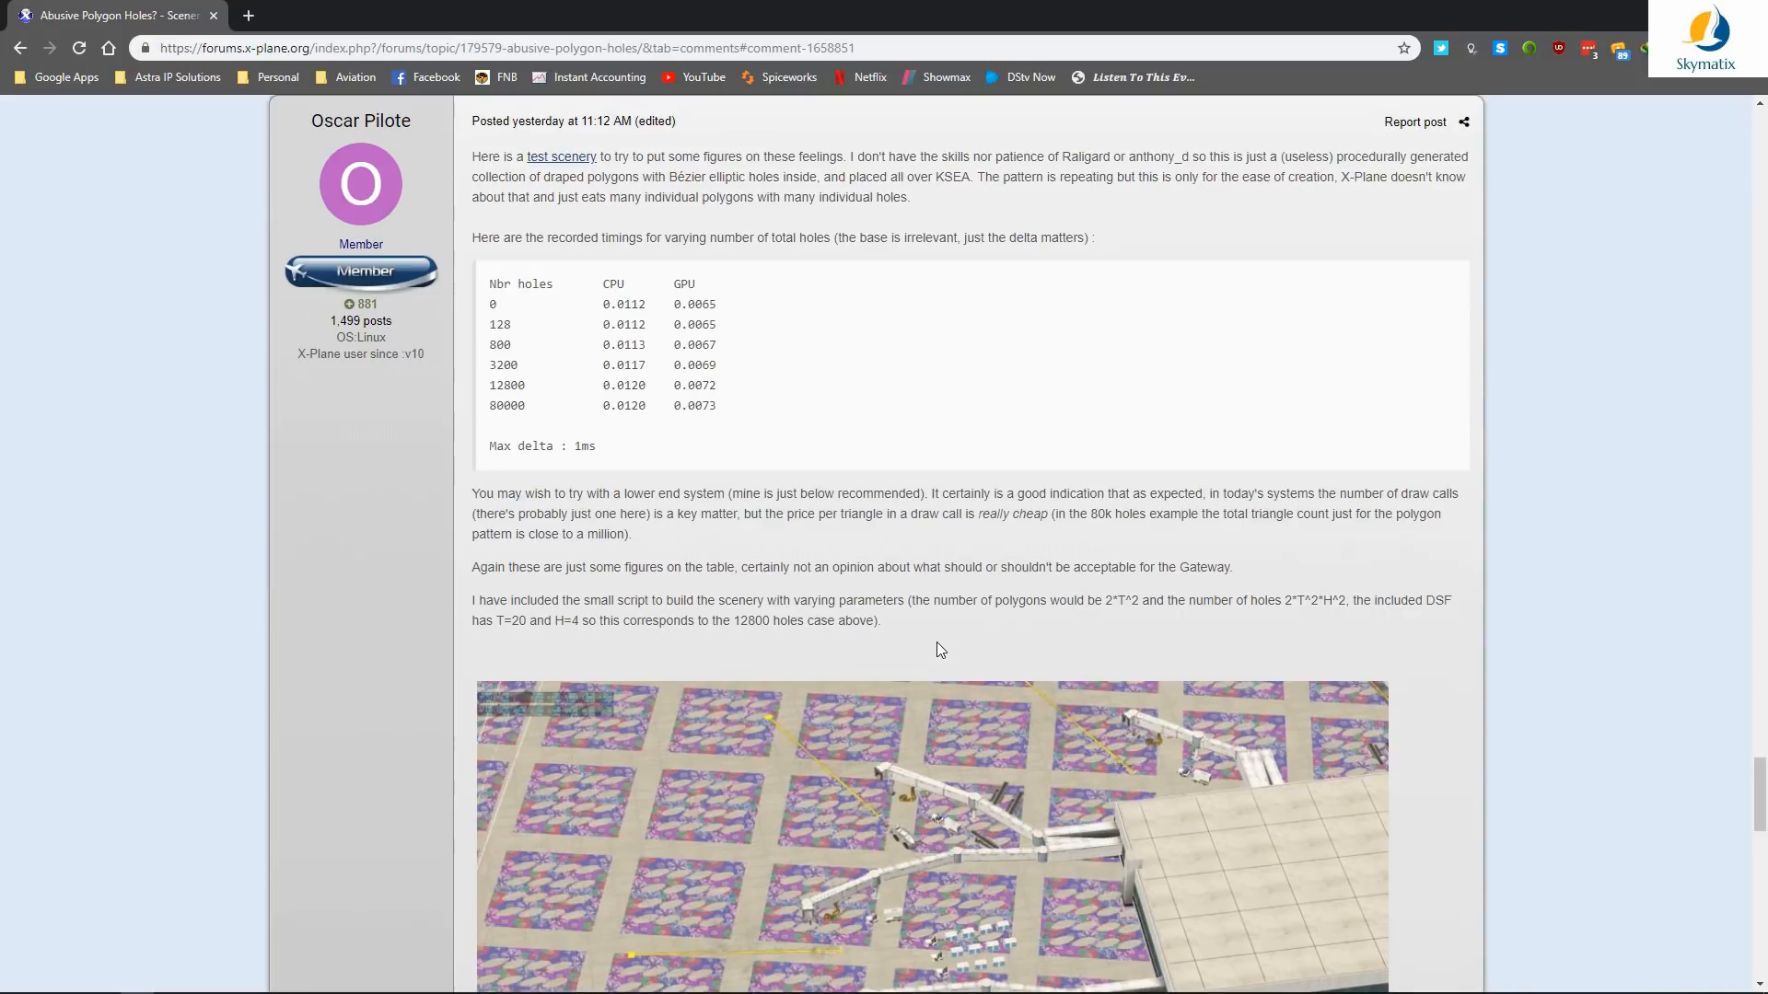
pyautogui.moveTo(304, 131); pyautogui.dragTo(431, 129)
pyautogui.click(694, 413)
# Step: Download Ortho4XP.7z through the "Windows binary package for v130" link in the post's signature, accepting the download without a virus scan
pyautogui.scroll(-5, 694, 413)
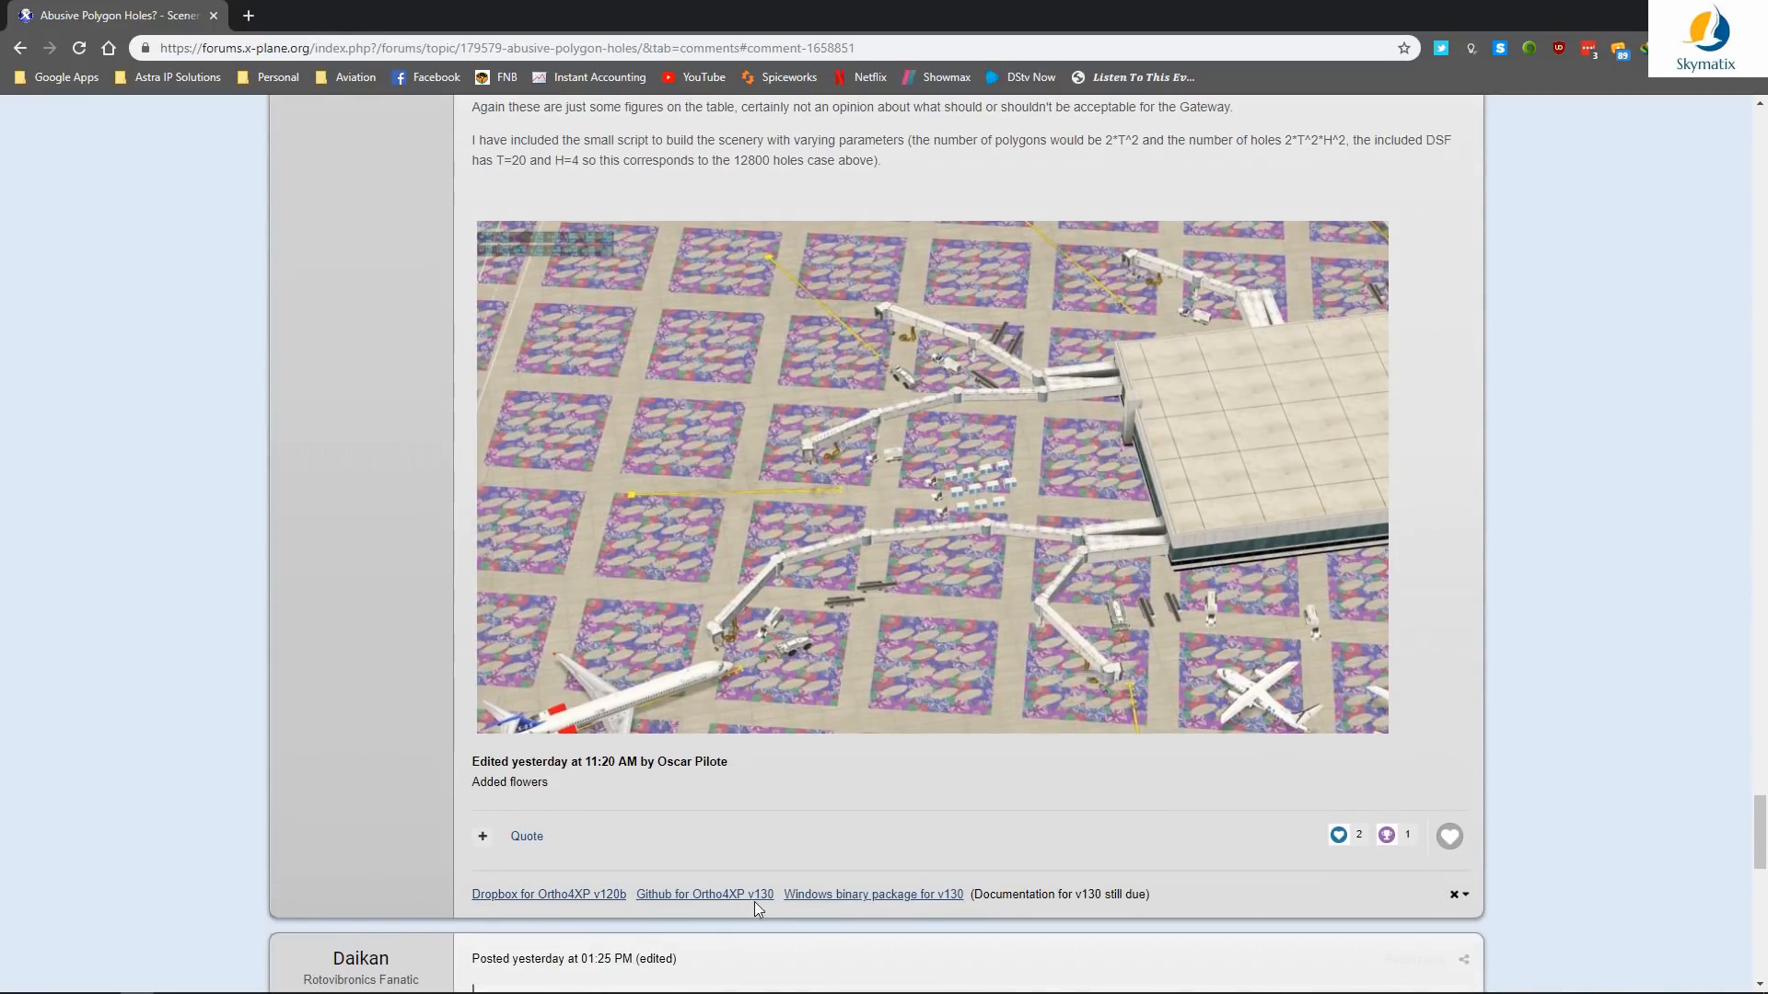
pyautogui.click(926, 898)
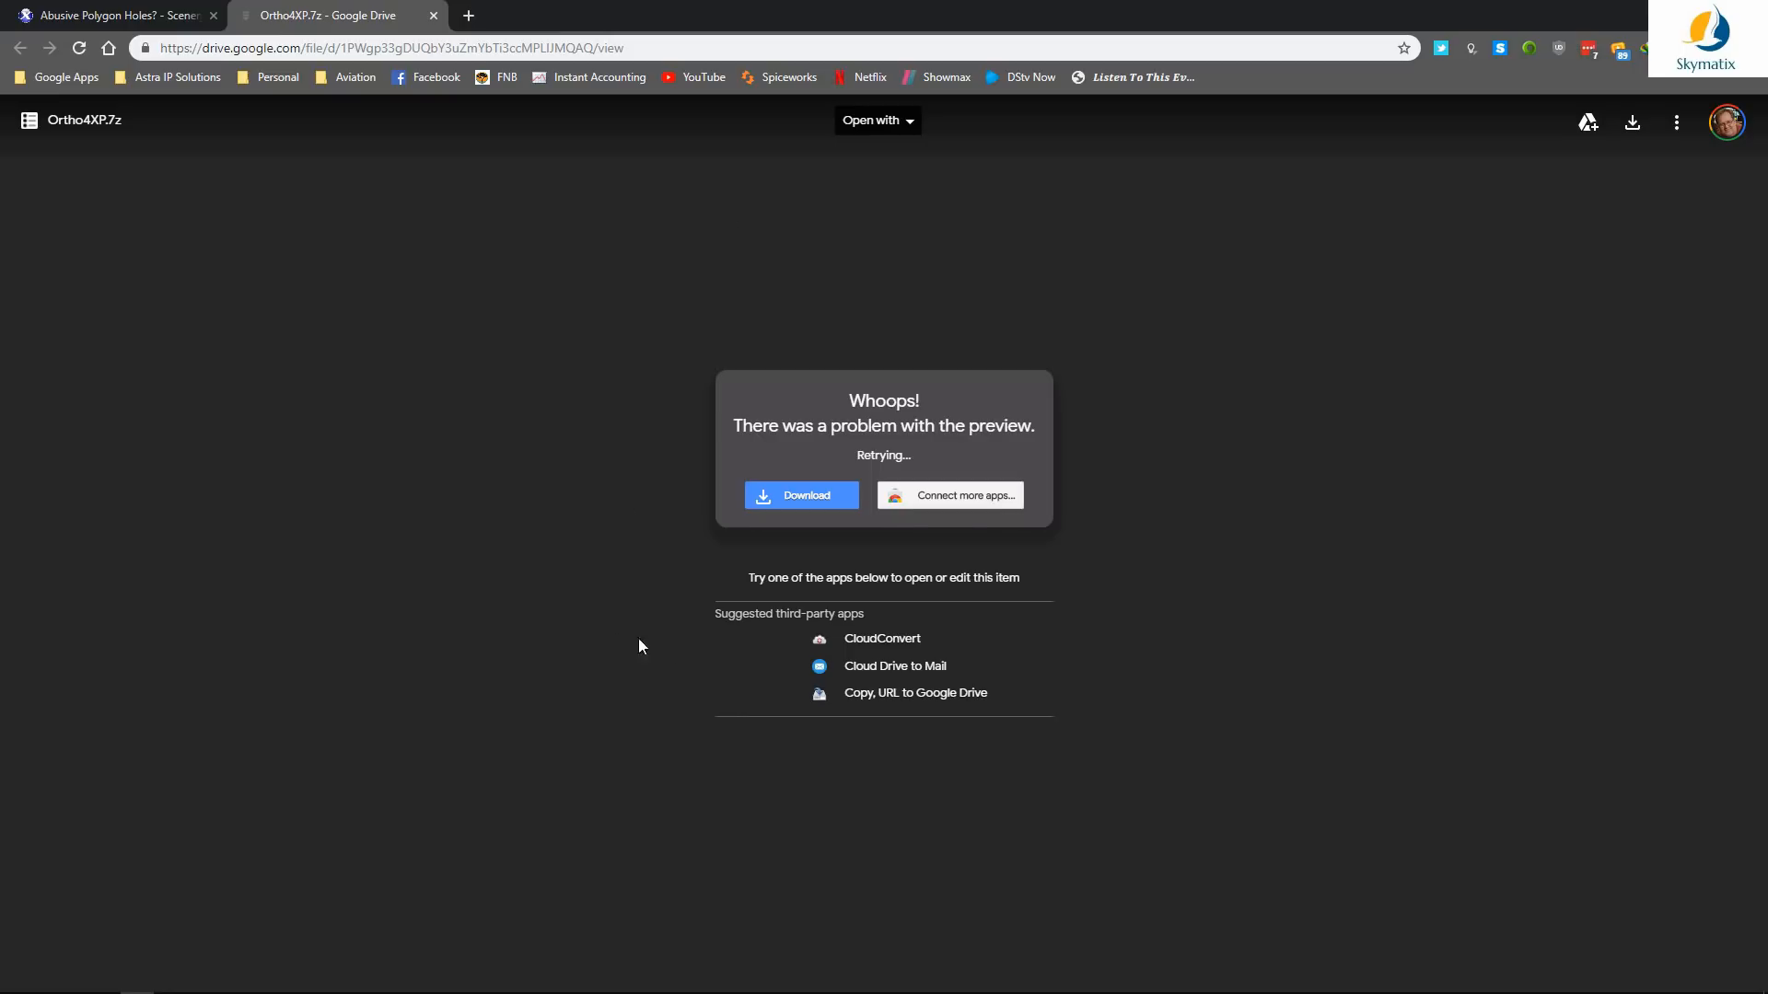
pyautogui.click(804, 502)
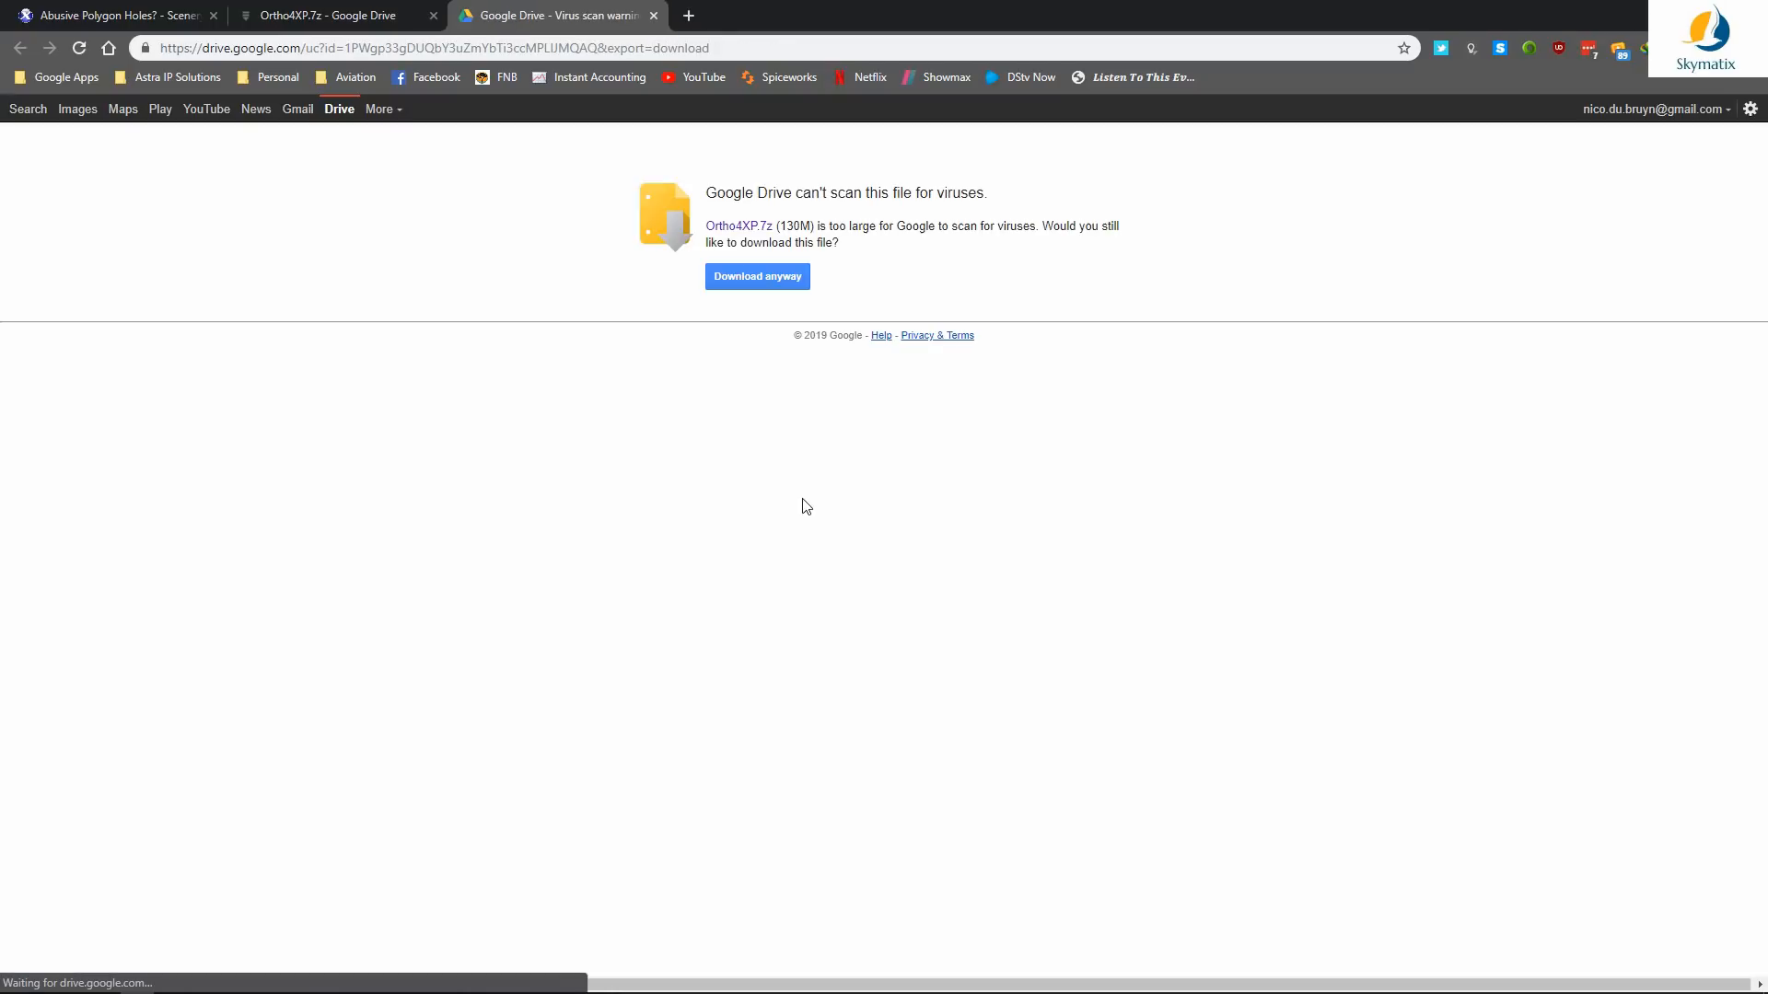
pyautogui.click(741, 281)
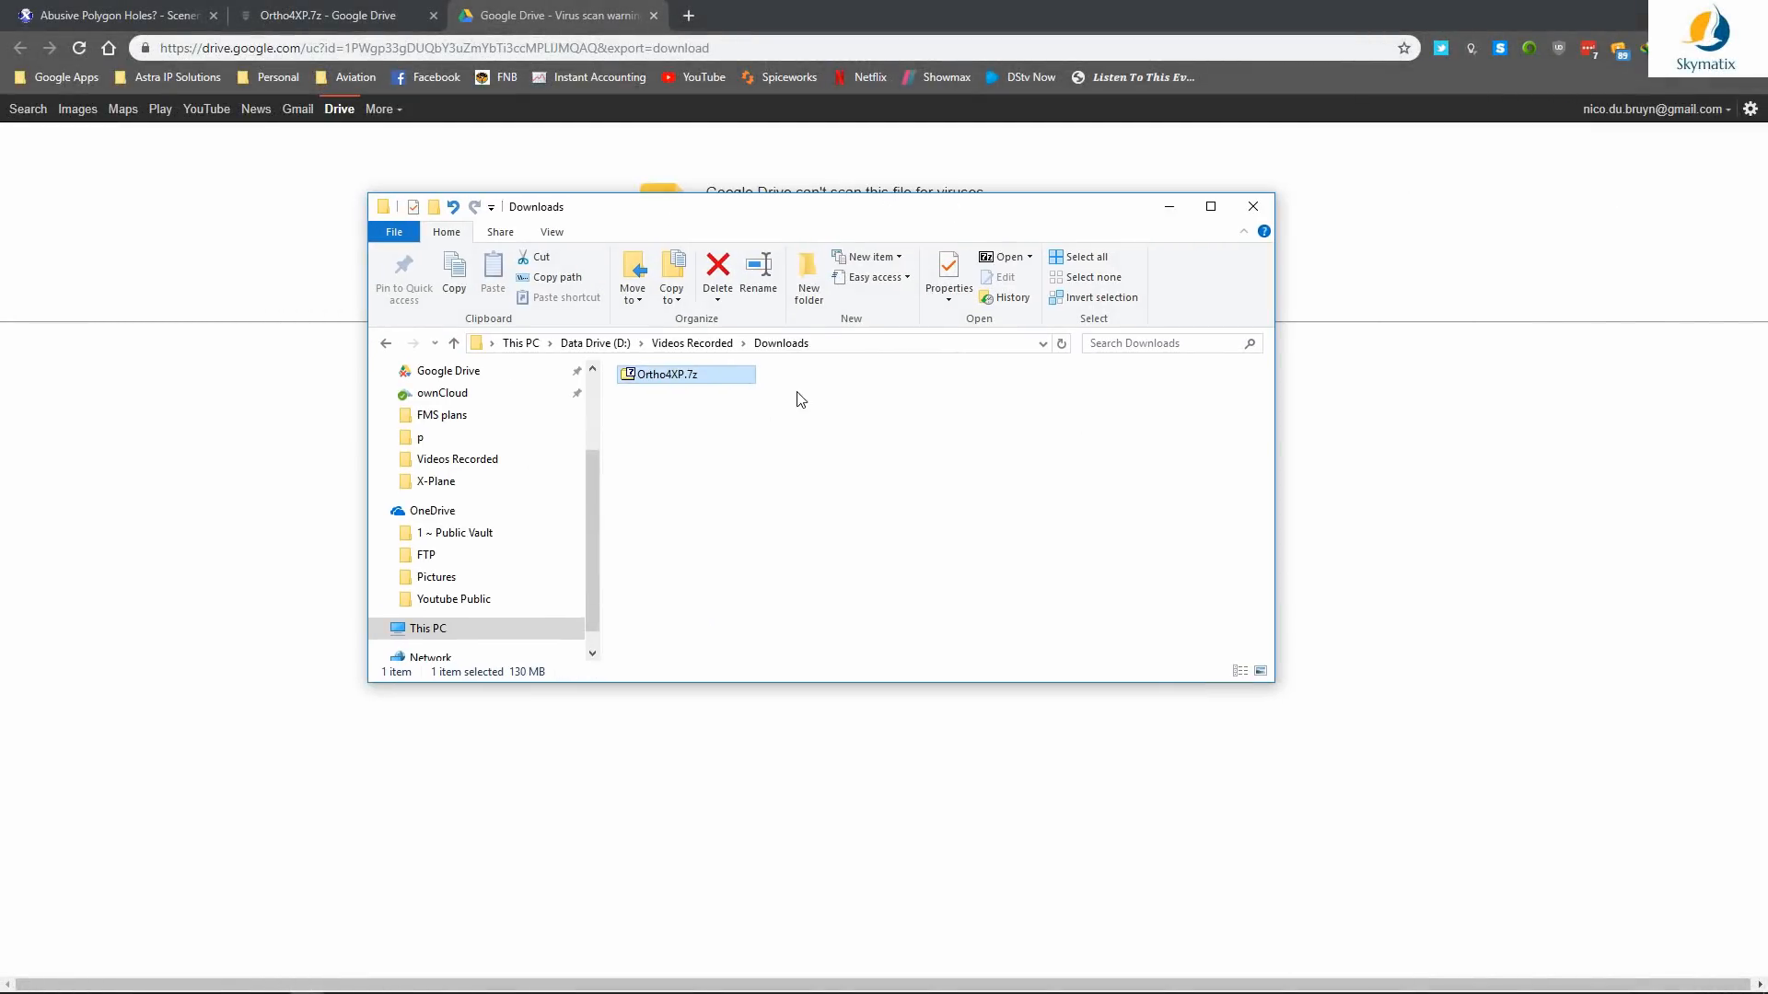
# Step: Switch to File Explorer, open the downloaded Ortho4XP.7z archive in 7-Zip and enter its Ortho4XP folder
pyautogui.scroll(-1, 512, 490)
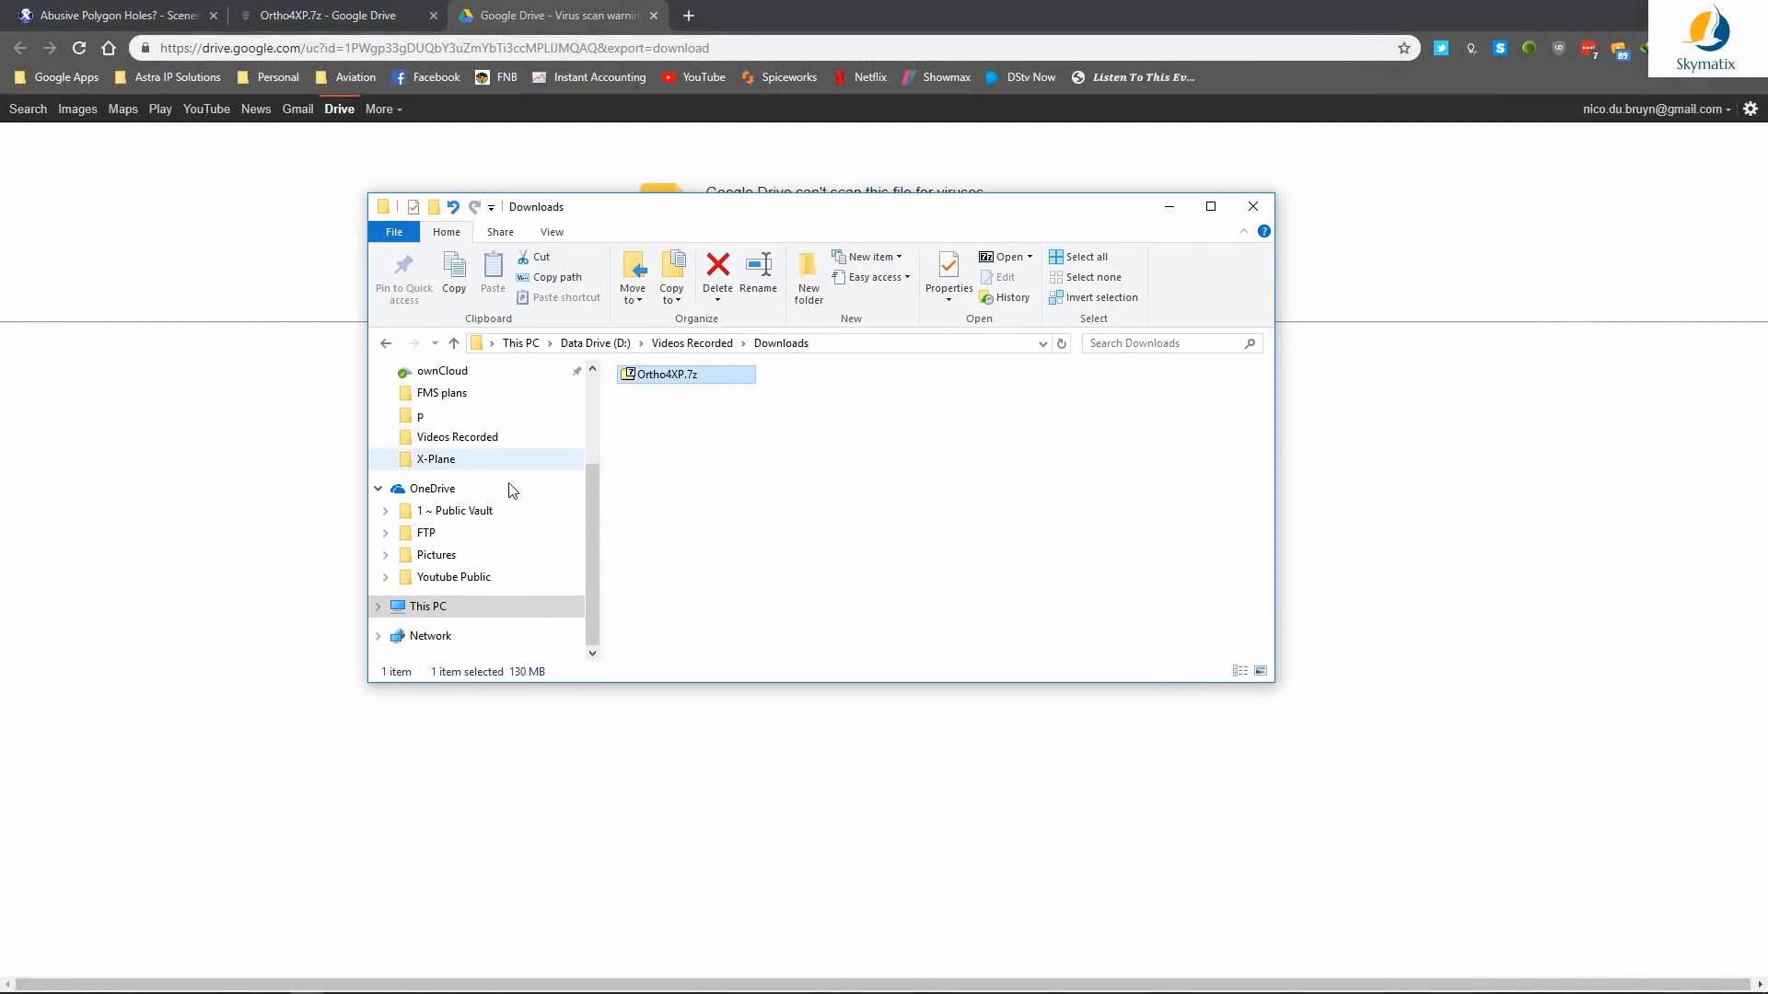
pyautogui.doubleClick(652, 380)
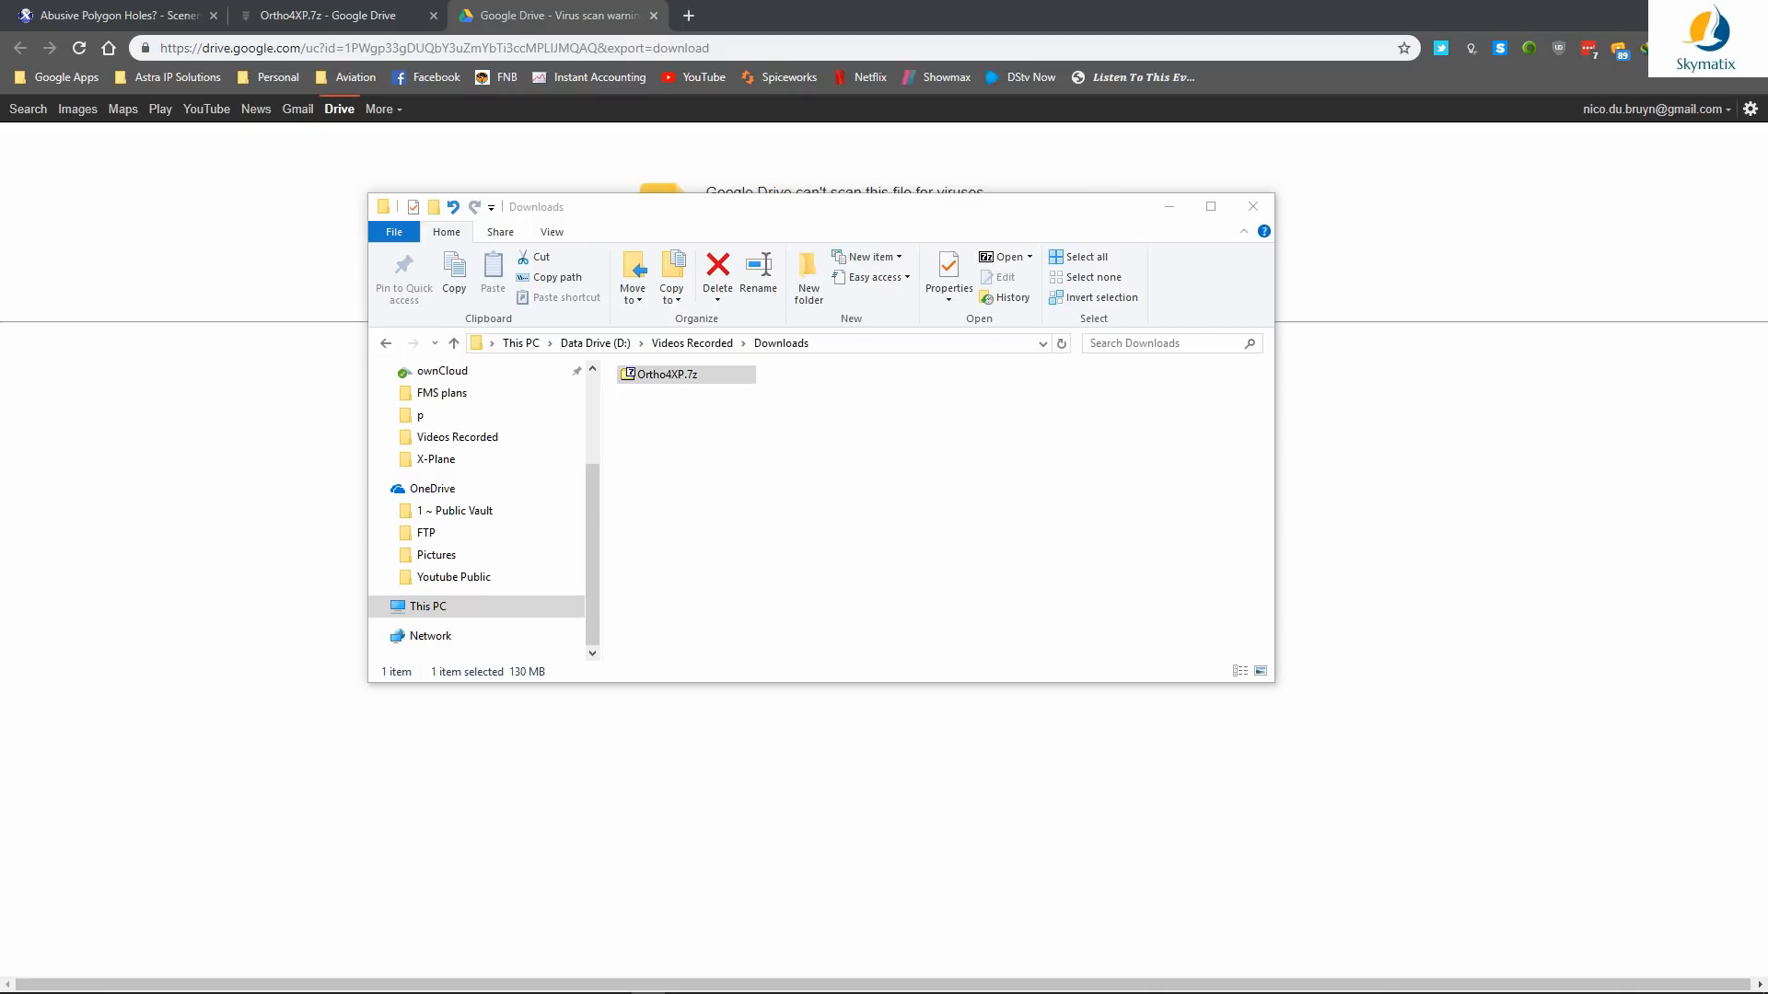
pyautogui.moveTo(1761, 428); pyautogui.dragTo(1262, 381)
pyautogui.doubleClick(1096, 487)
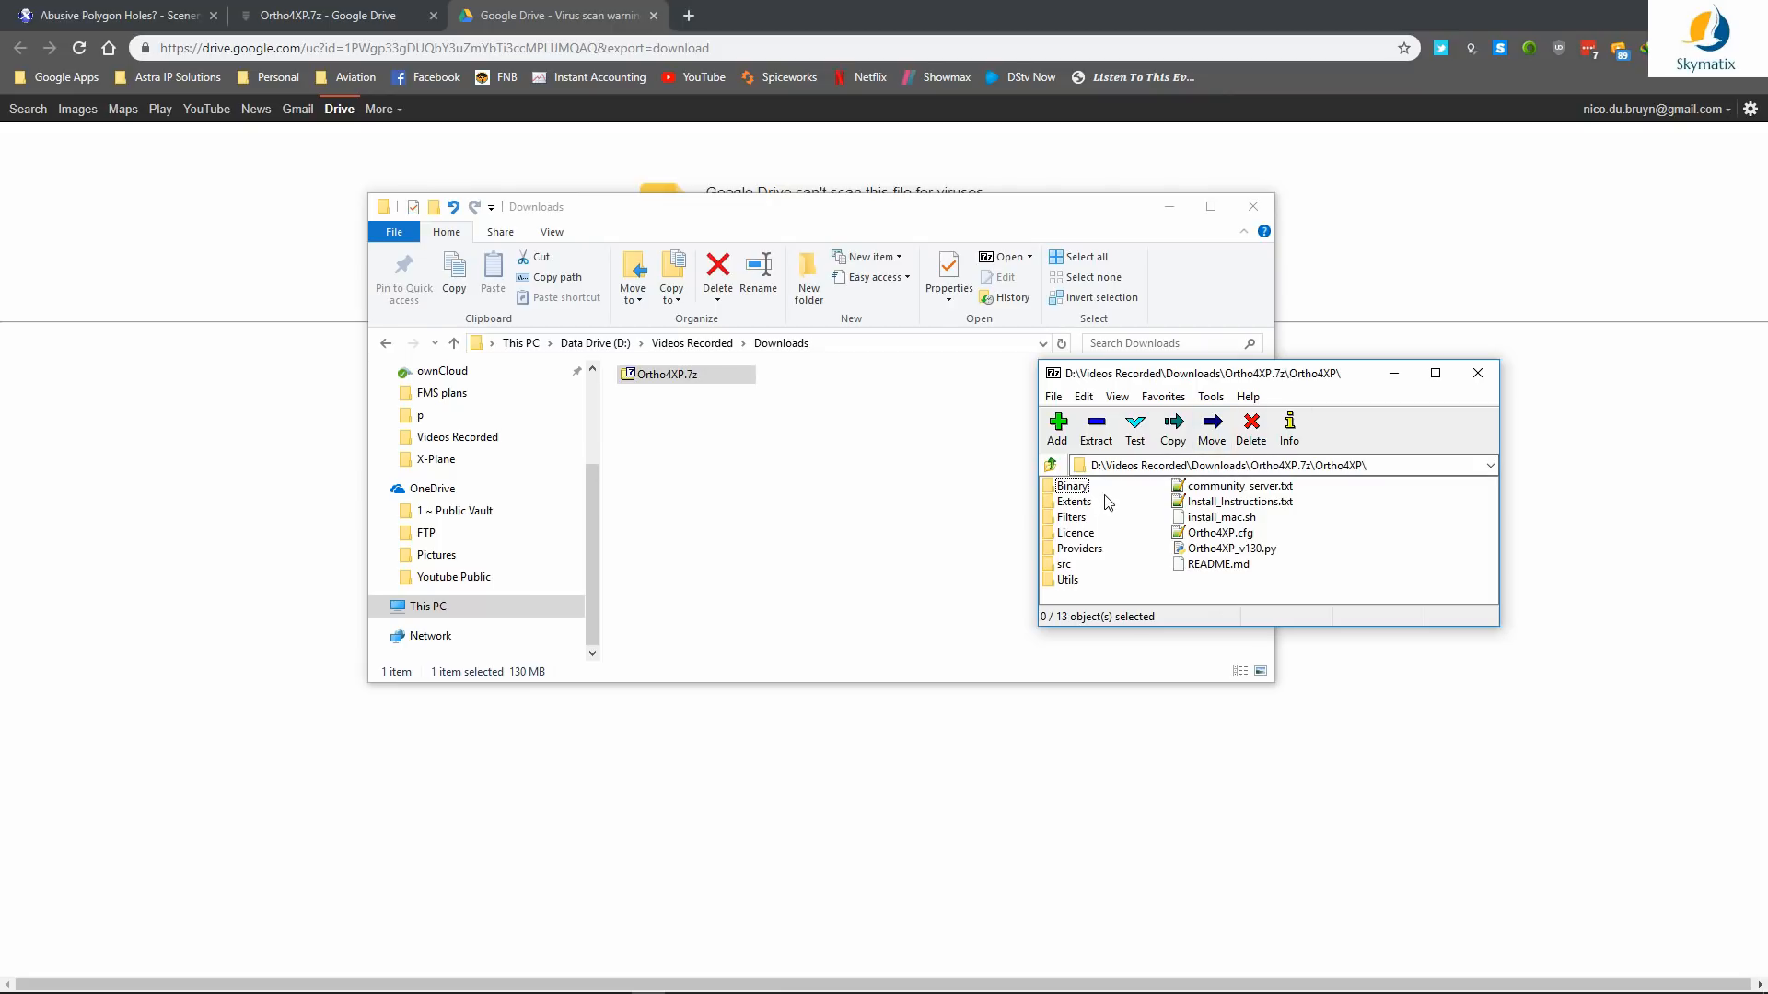
# Step: Clear the Downloads window away and show Ortho Drive (G:) next to the archive's top level
pyautogui.moveTo(905, 215); pyautogui.dragTo(1767, 189)
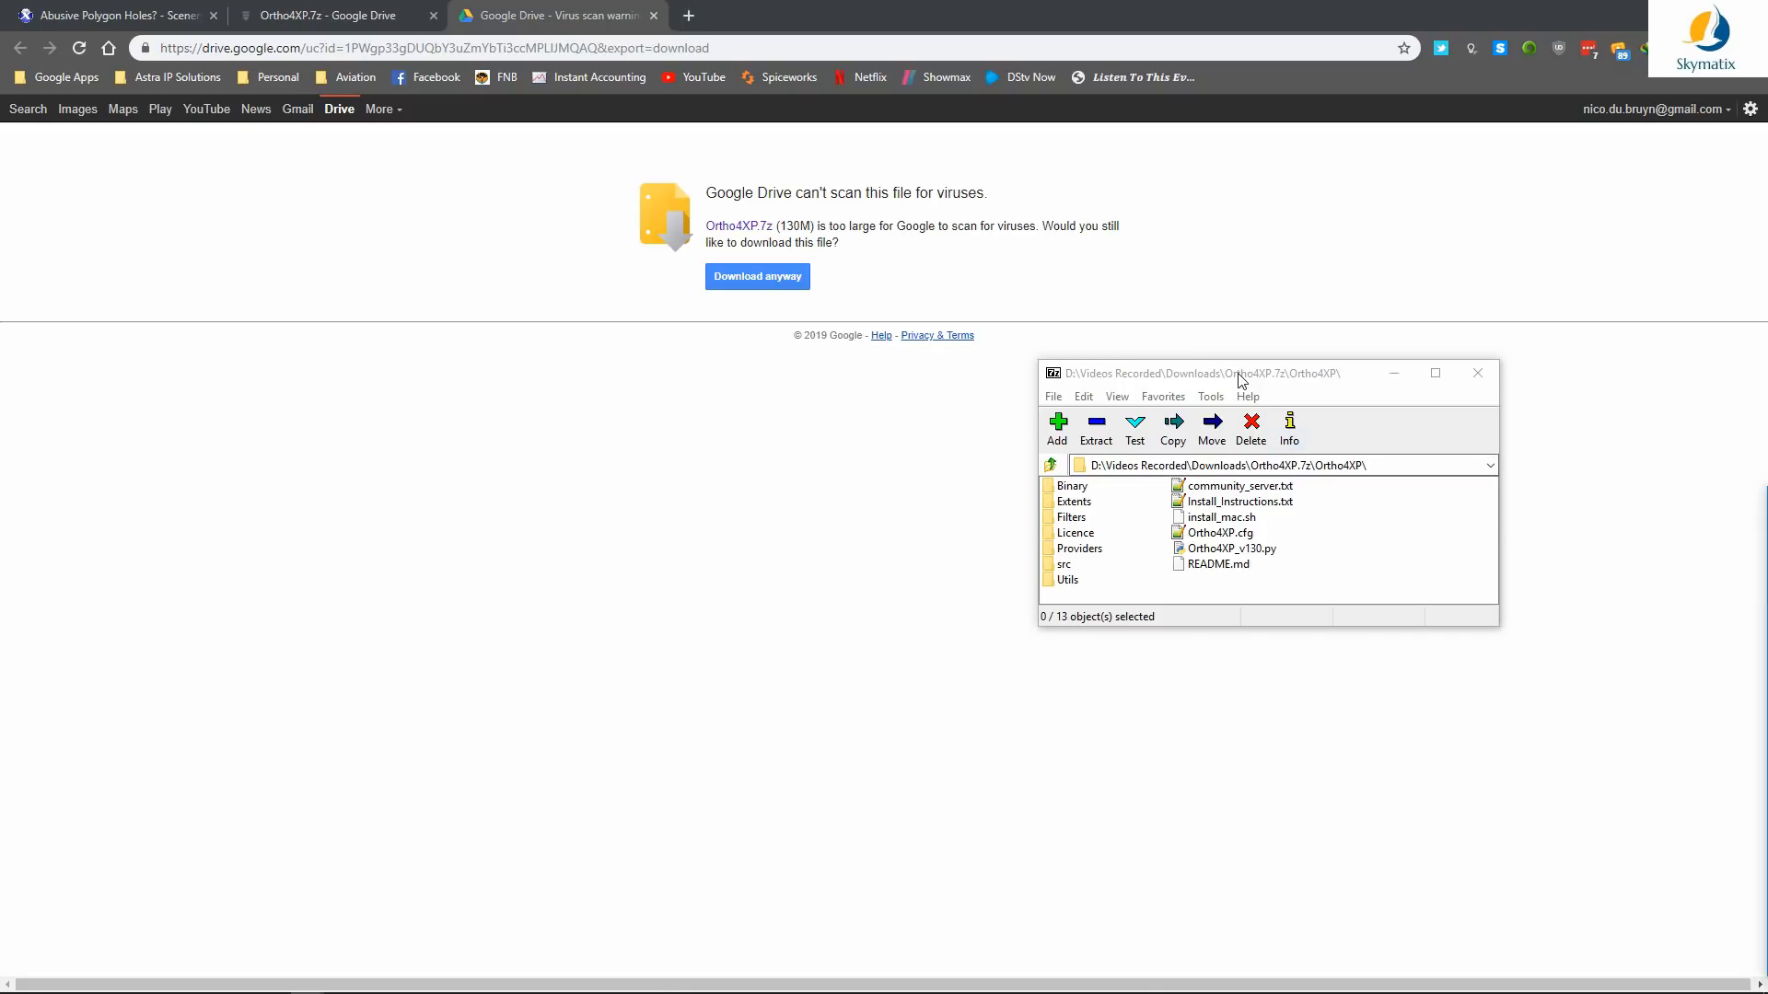
pyautogui.moveTo(1245, 378); pyautogui.dragTo(1767, 336)
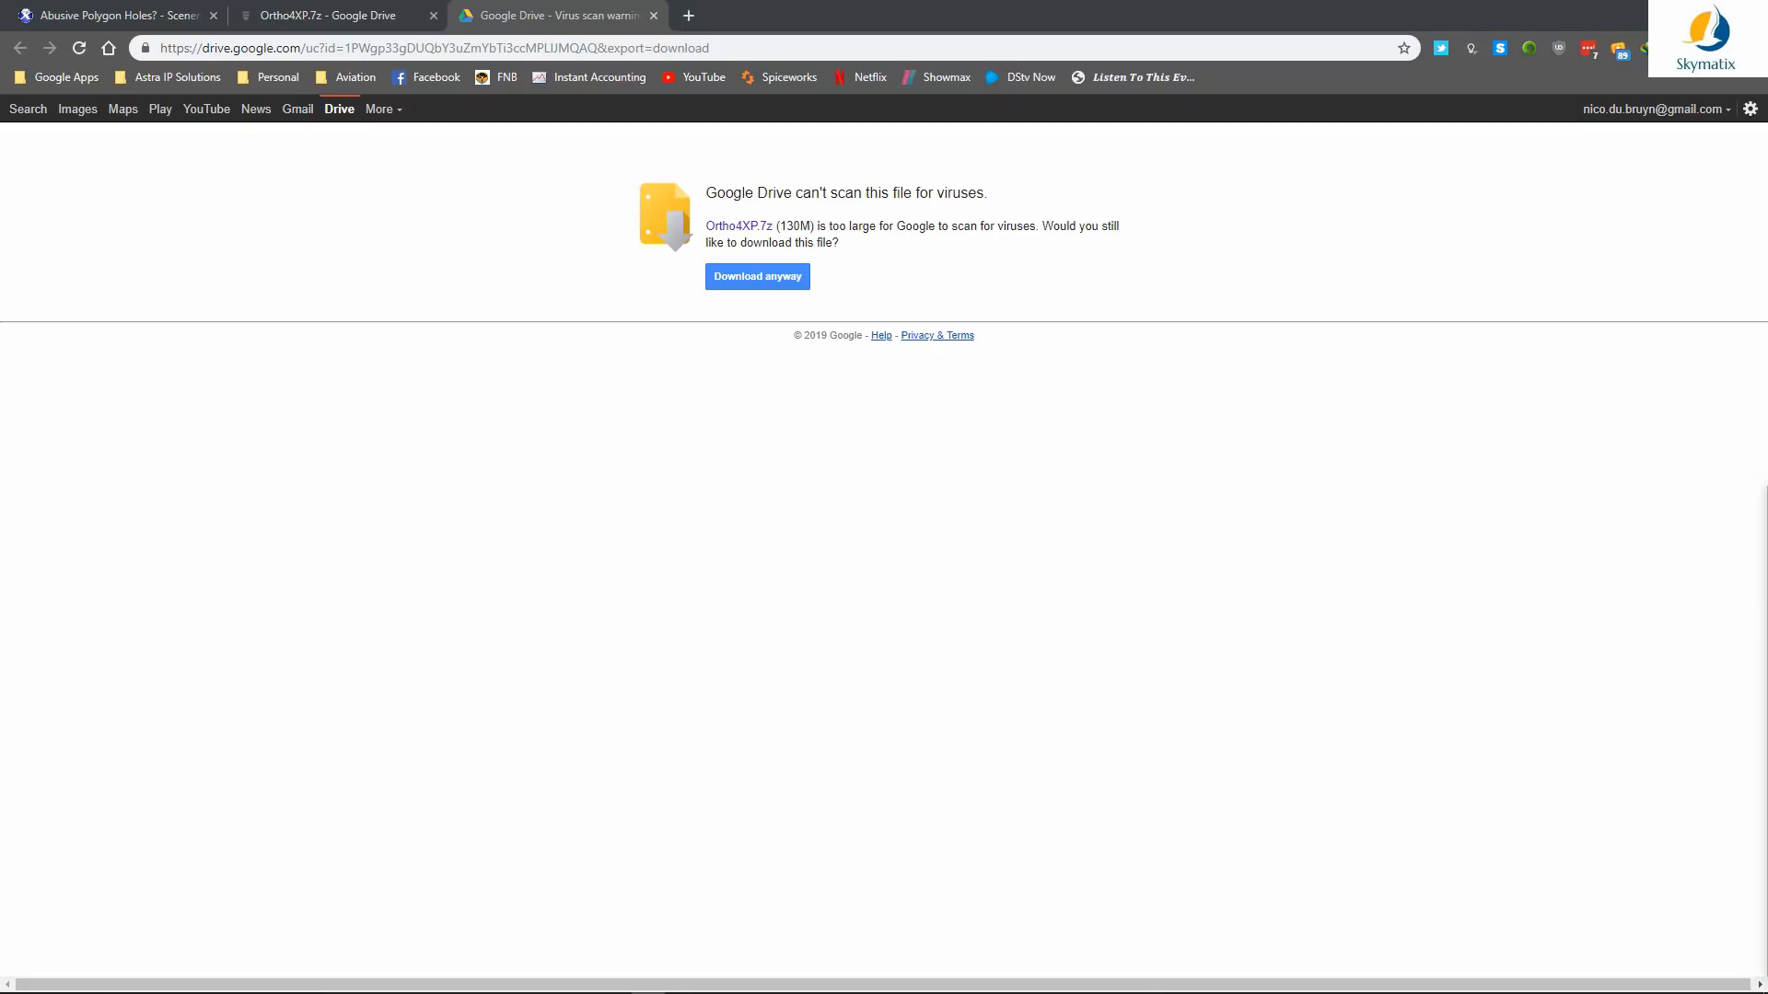
pyautogui.moveTo(1767, 414); pyautogui.dragTo(1005, 405)
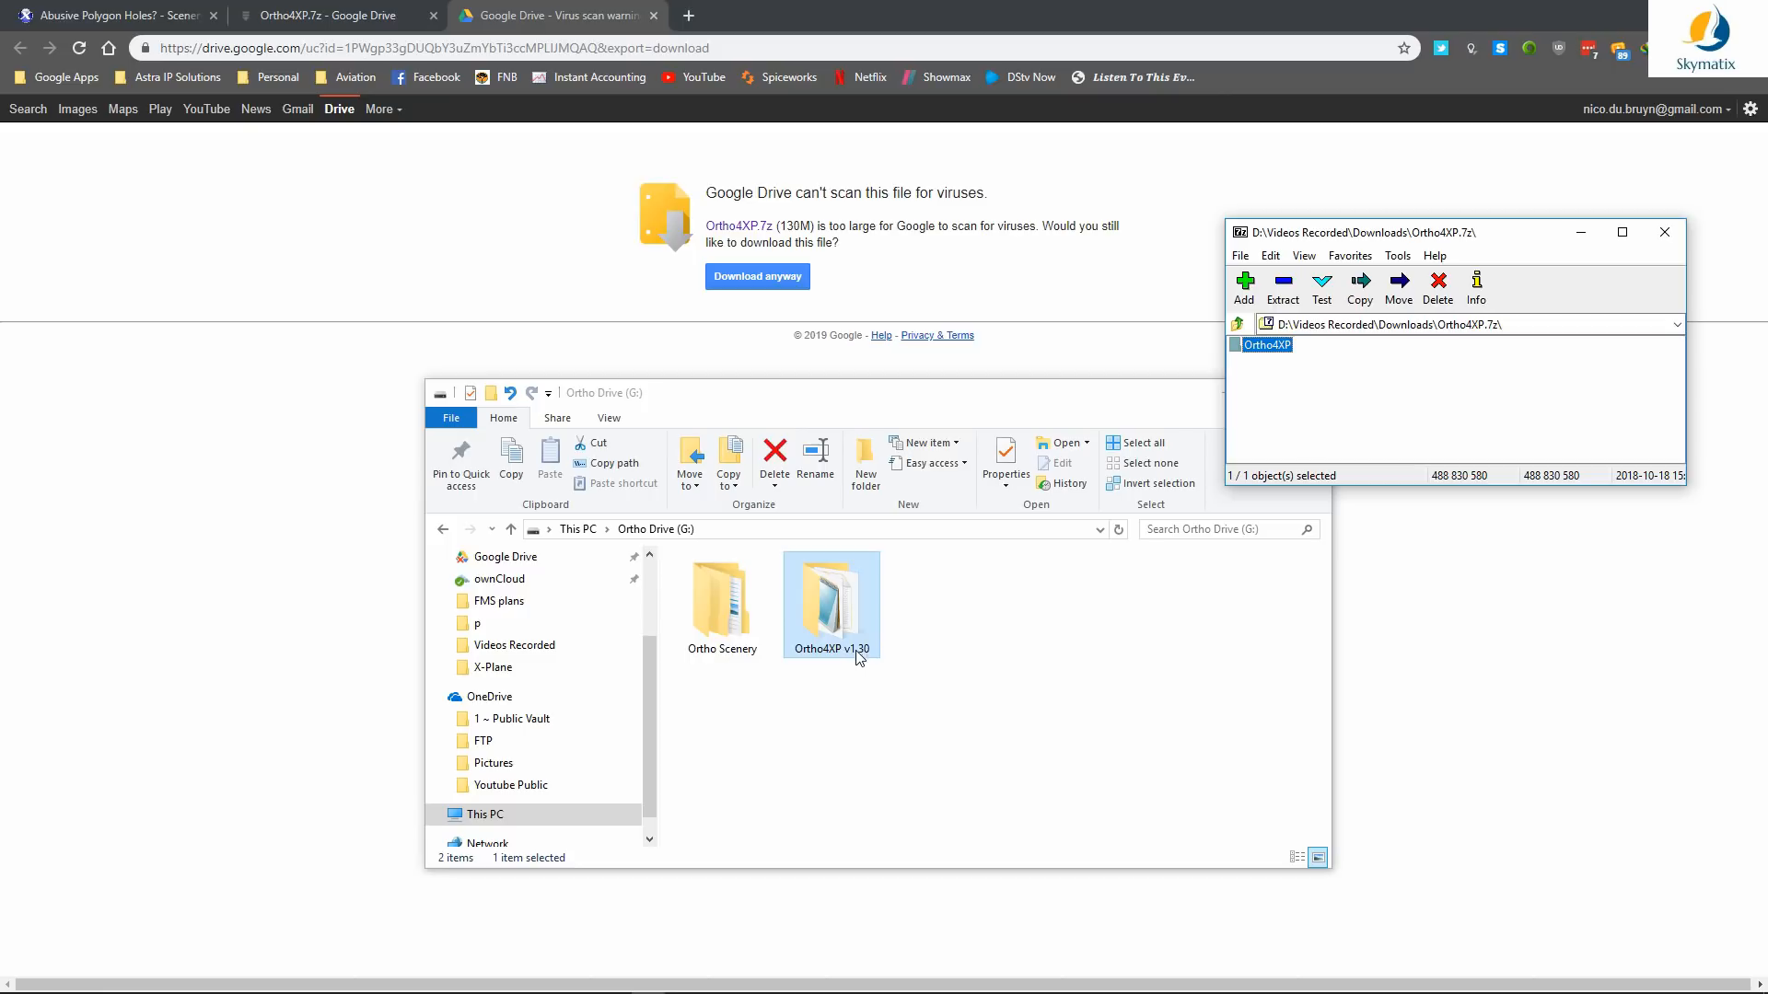
# Step: Inspect the archive's Ortho4XP folder and the Ortho4XP v1.30 folder on Ortho Drive (G:), moving the archive window out of view
pyautogui.moveTo(1236, 349); pyautogui.dragTo(1308, 373)
pyautogui.click(838, 652)
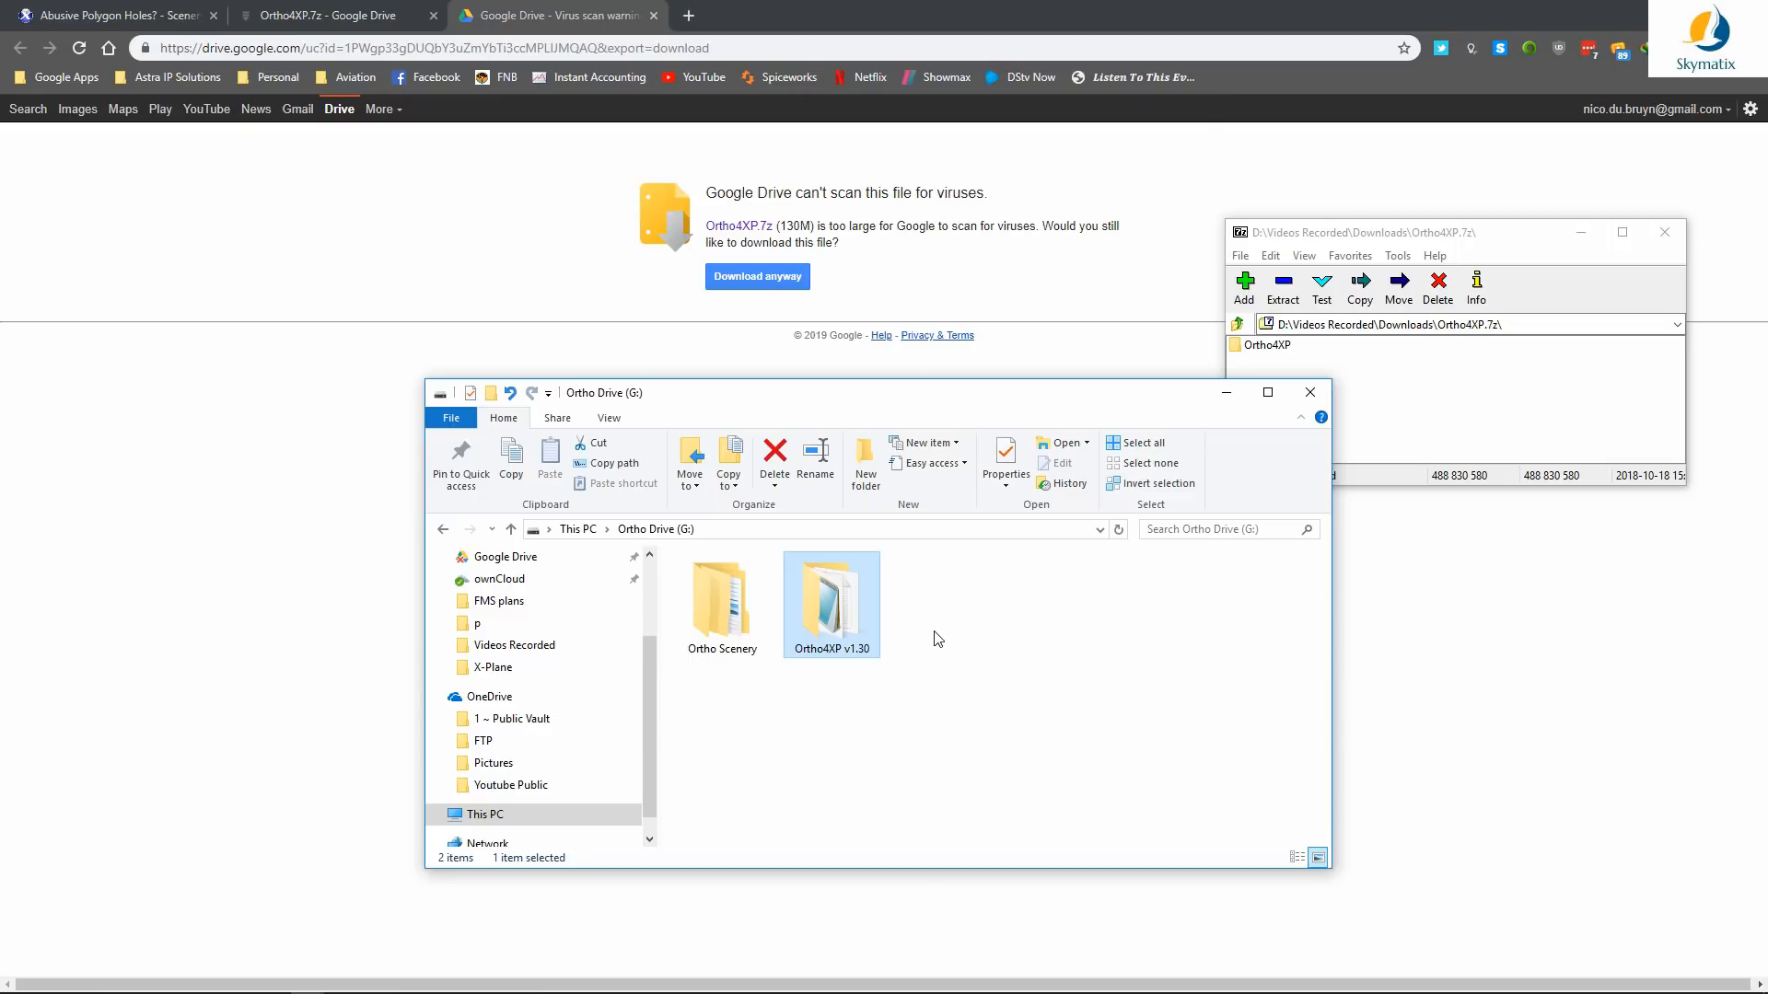
pyautogui.moveTo(1441, 236); pyautogui.dragTo(1767, 516)
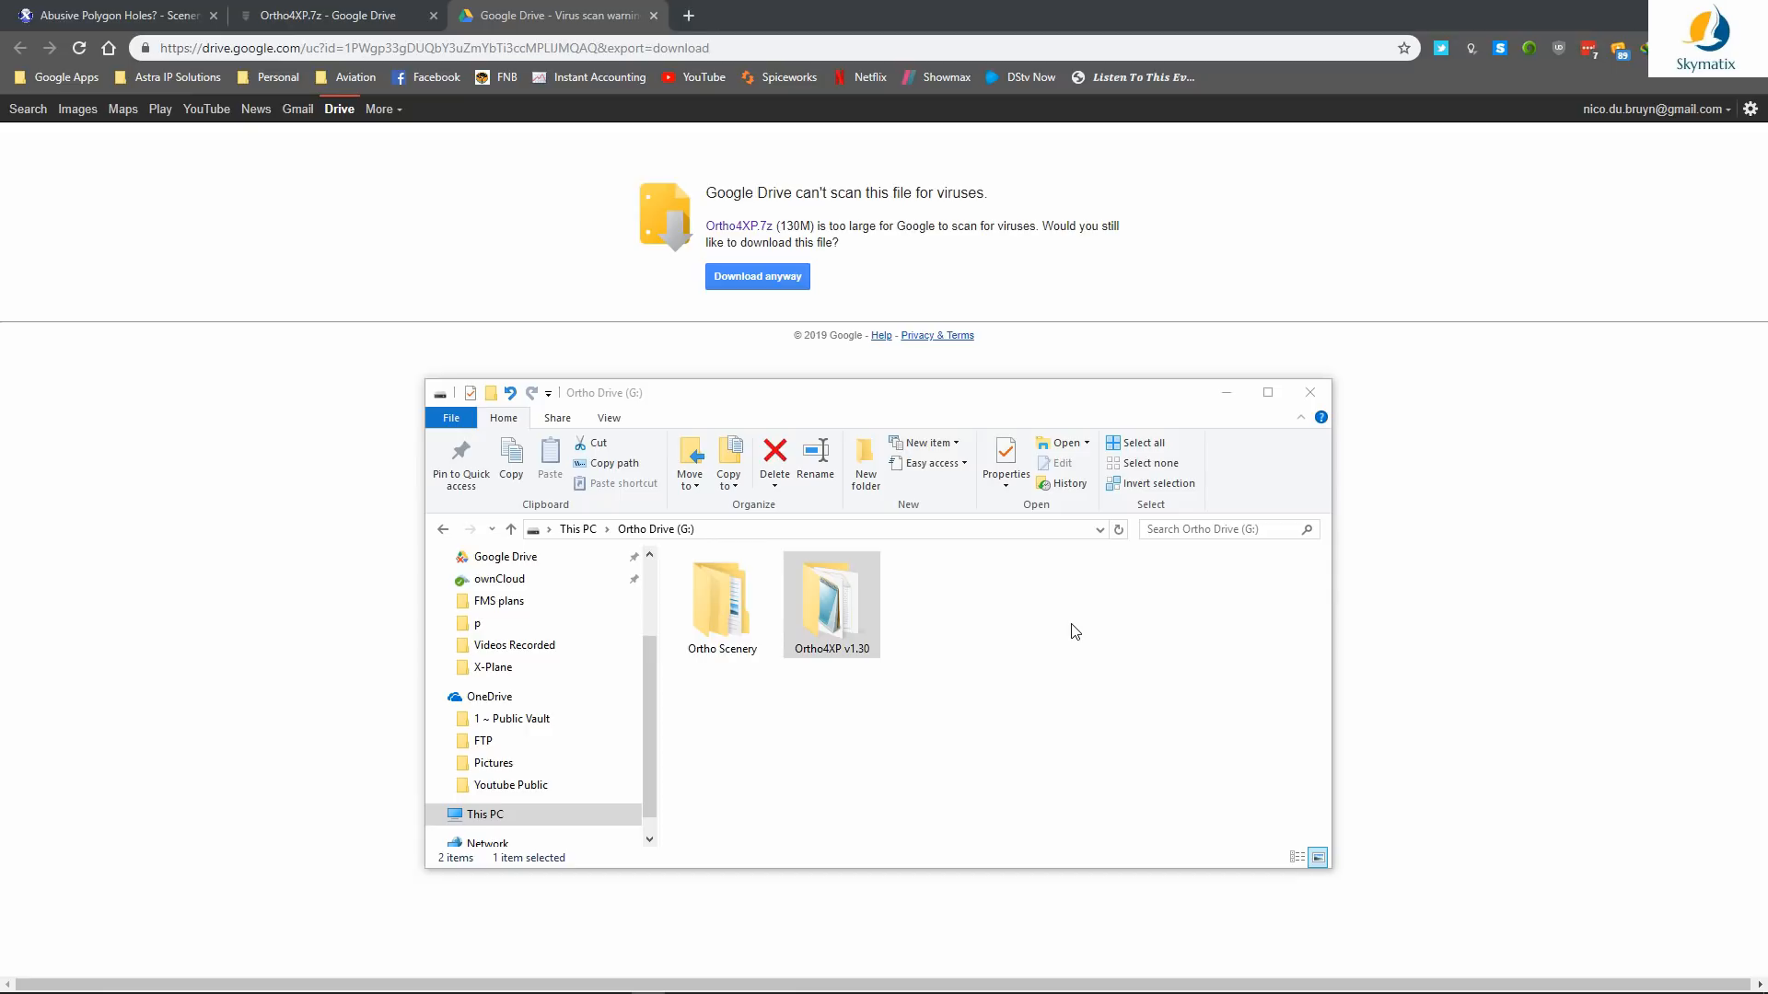
pyautogui.click(853, 607)
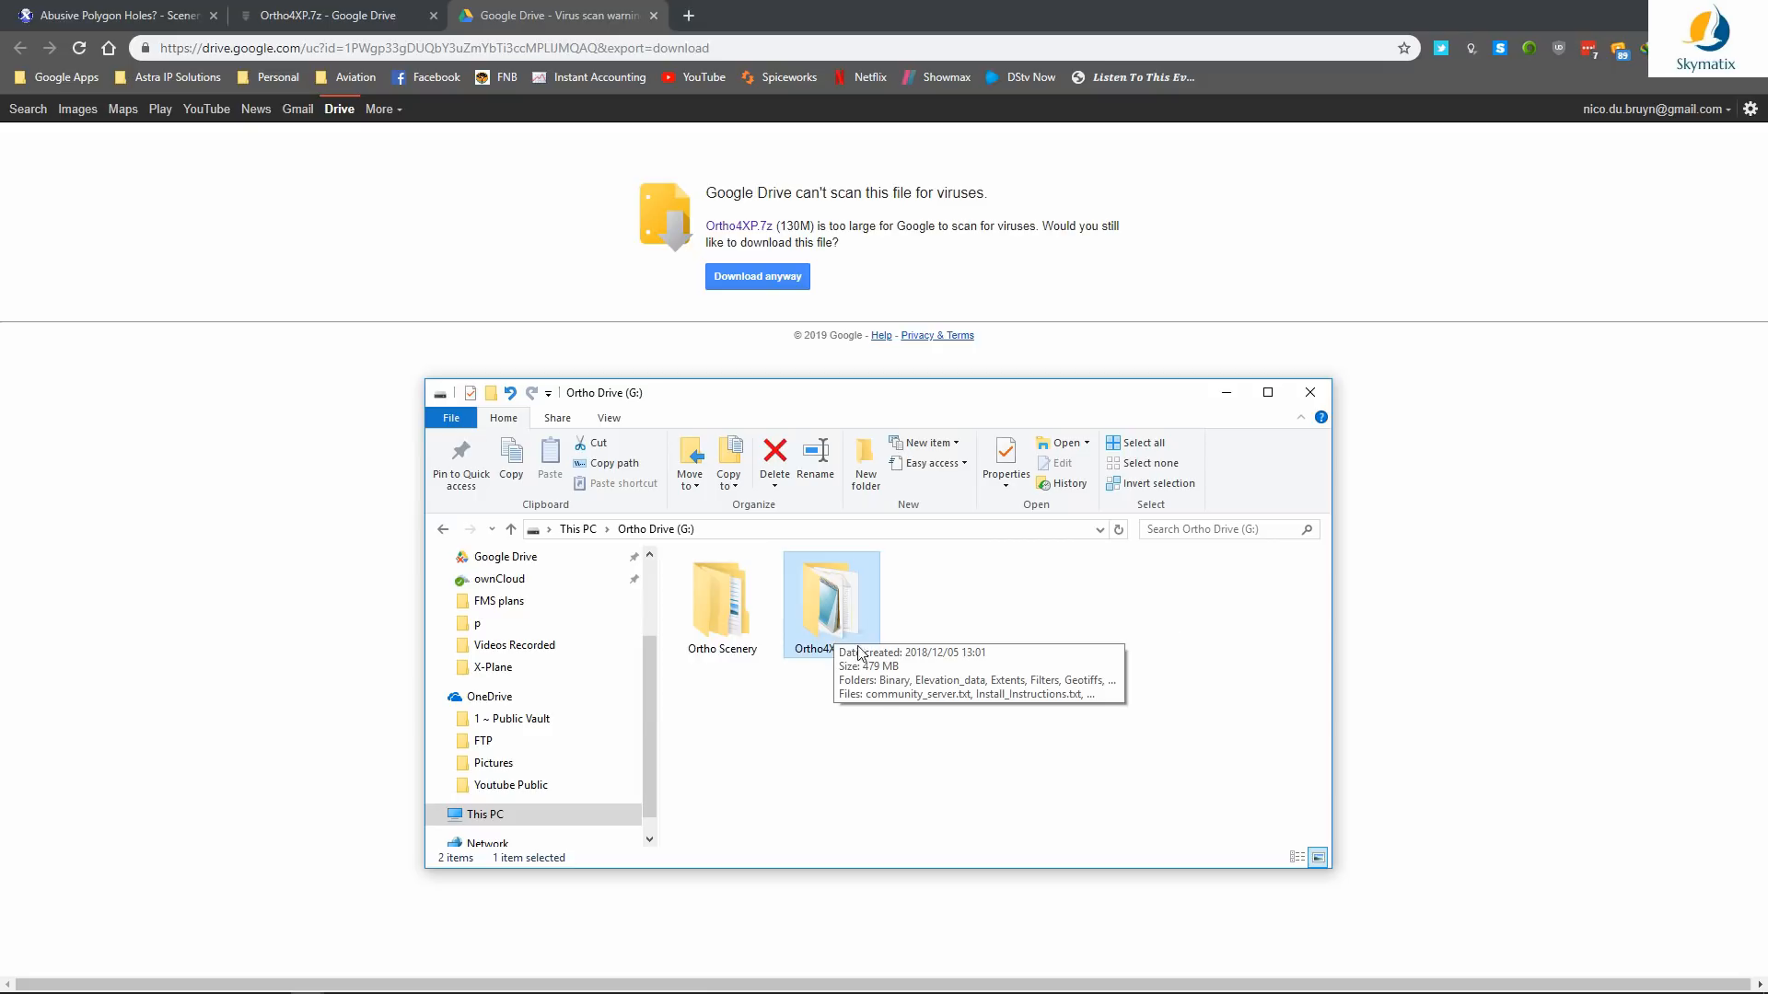
pyautogui.click(855, 734)
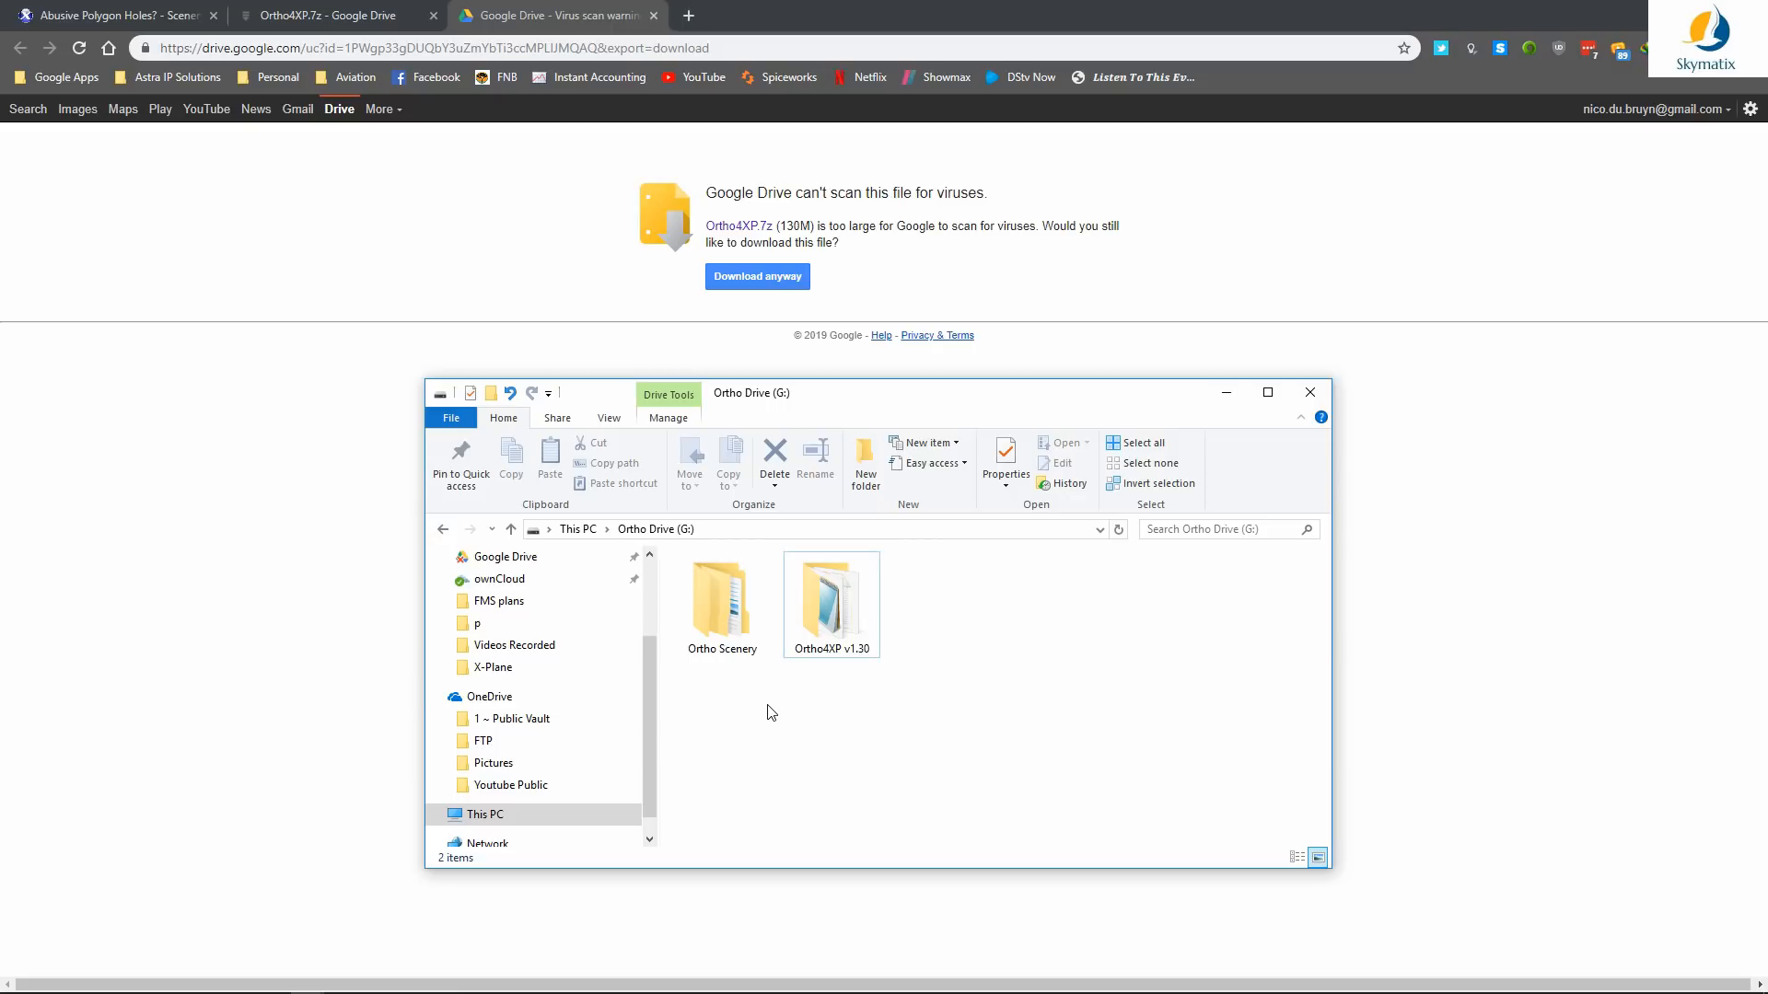
# Step: Permanently delete the "zOrtho4XP_+33-119- USA" folder from Ortho Scenery on Ortho Drive (G:)
pyautogui.click(728, 596)
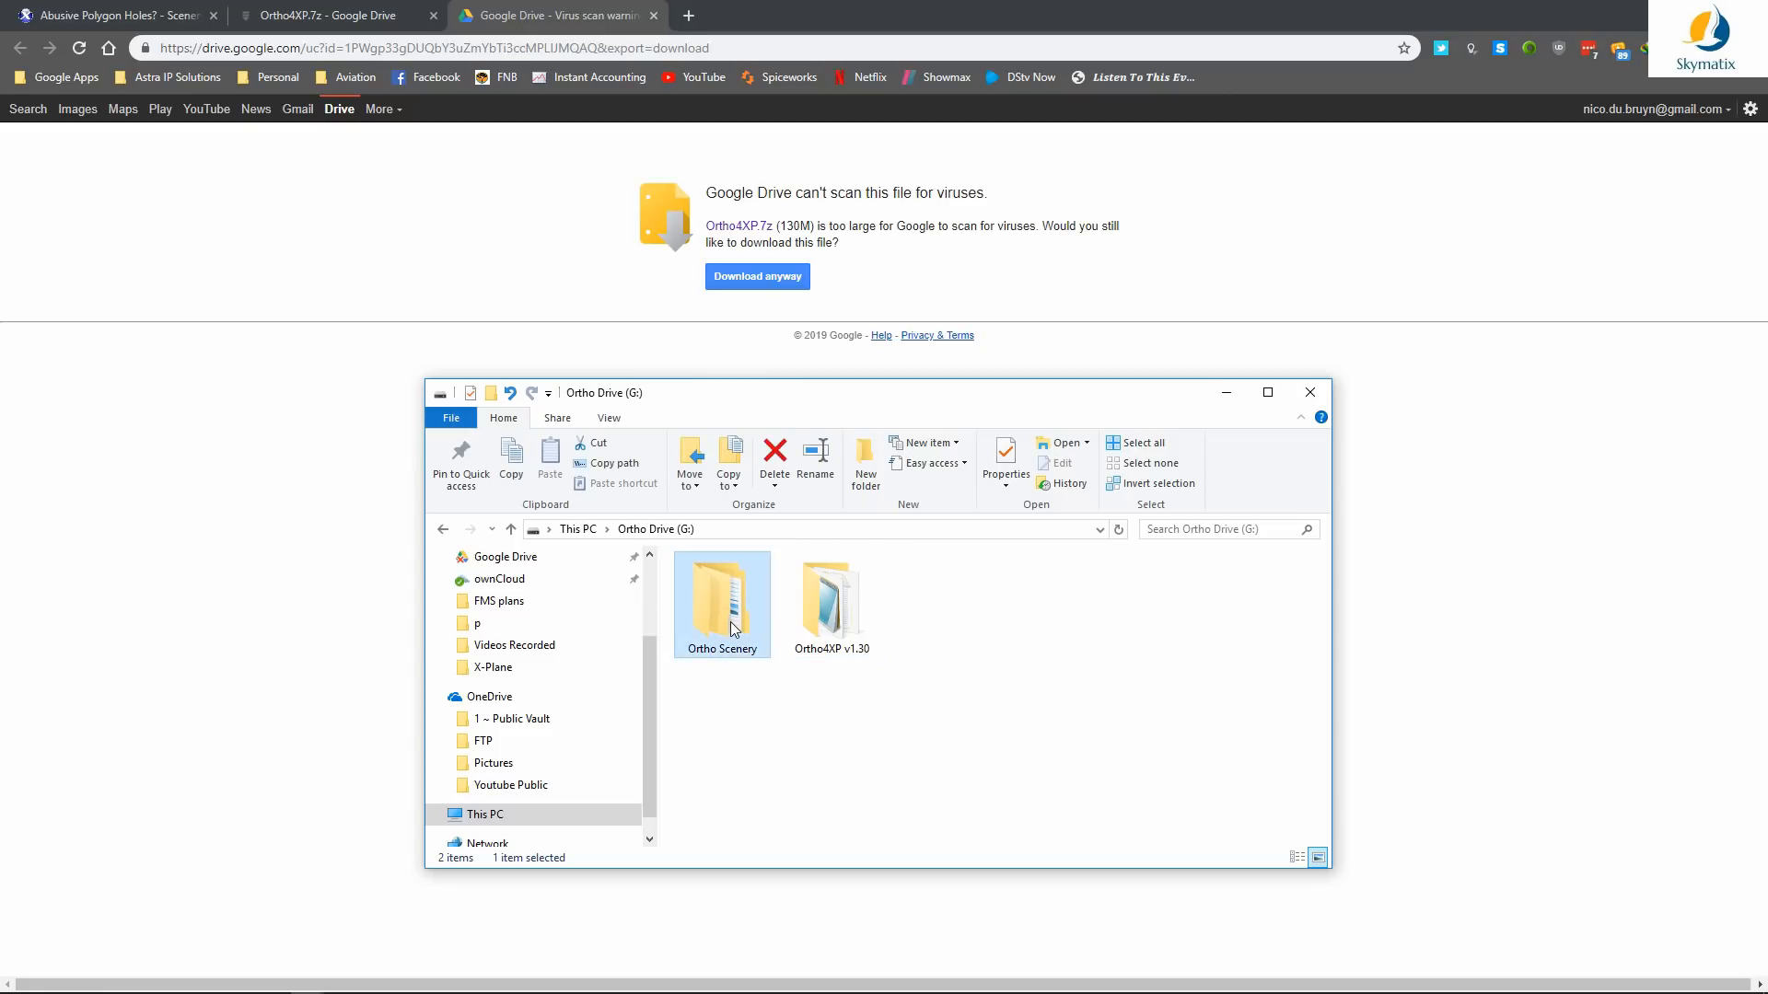
pyautogui.doubleClick(734, 630)
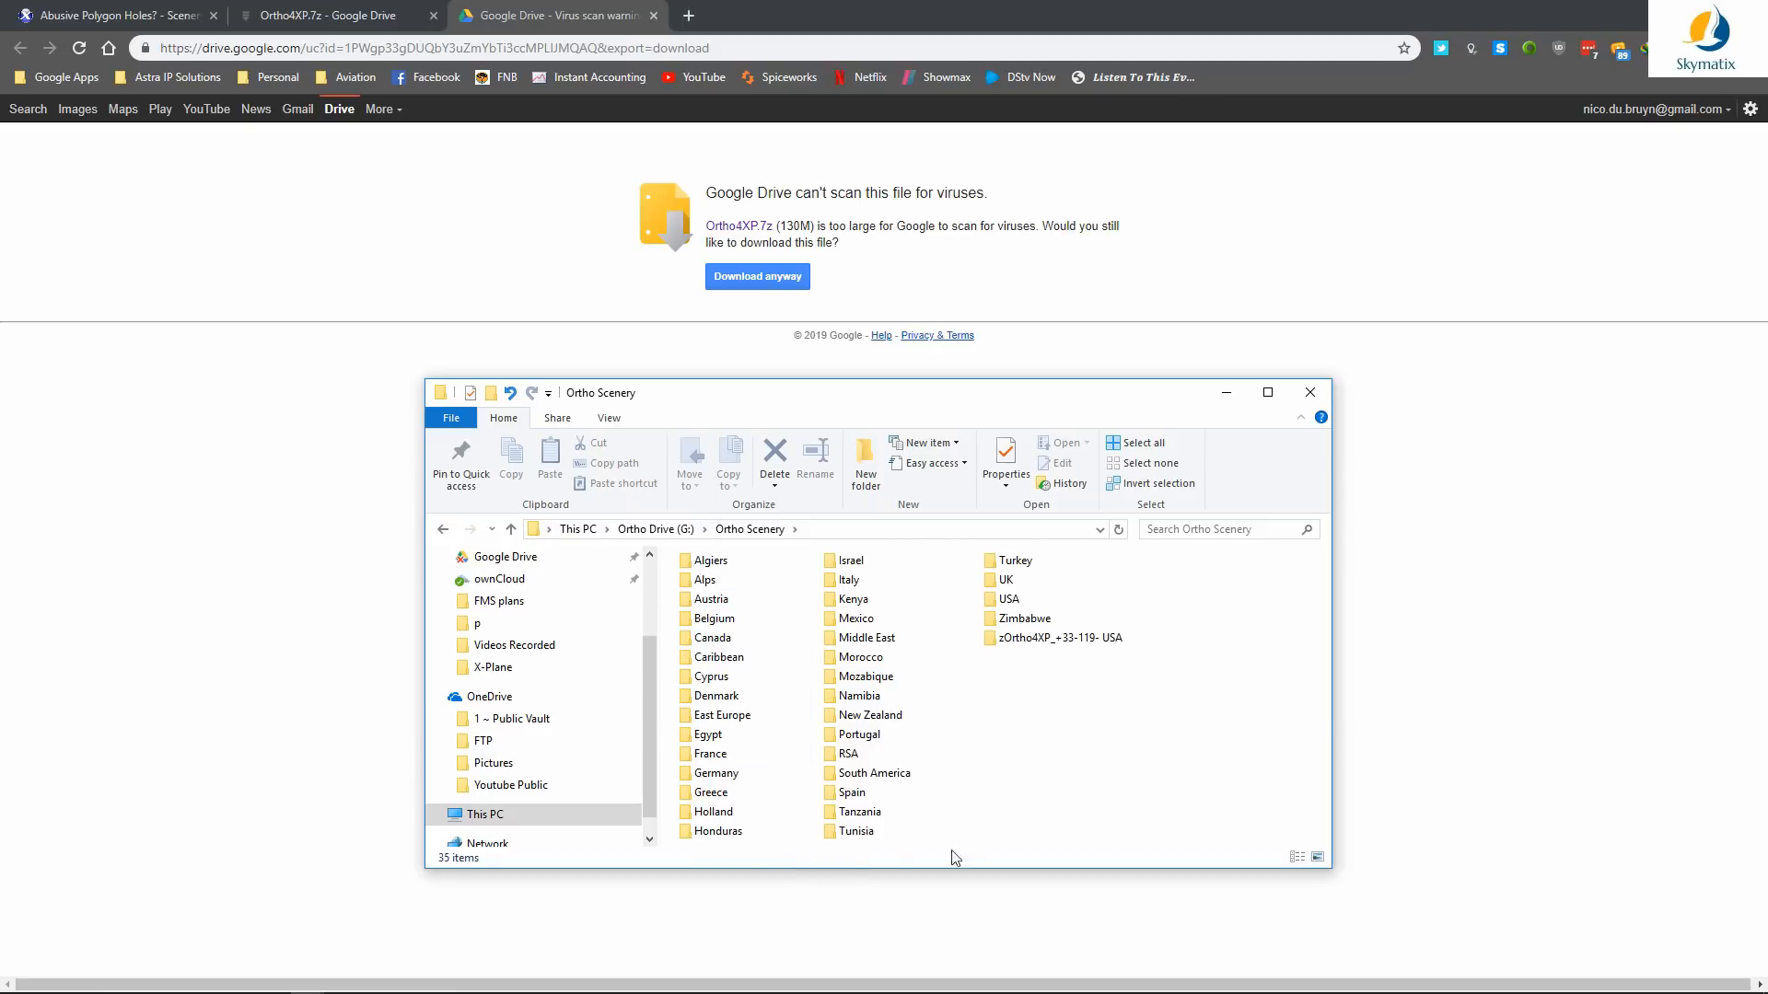
pyautogui.click(1071, 639)
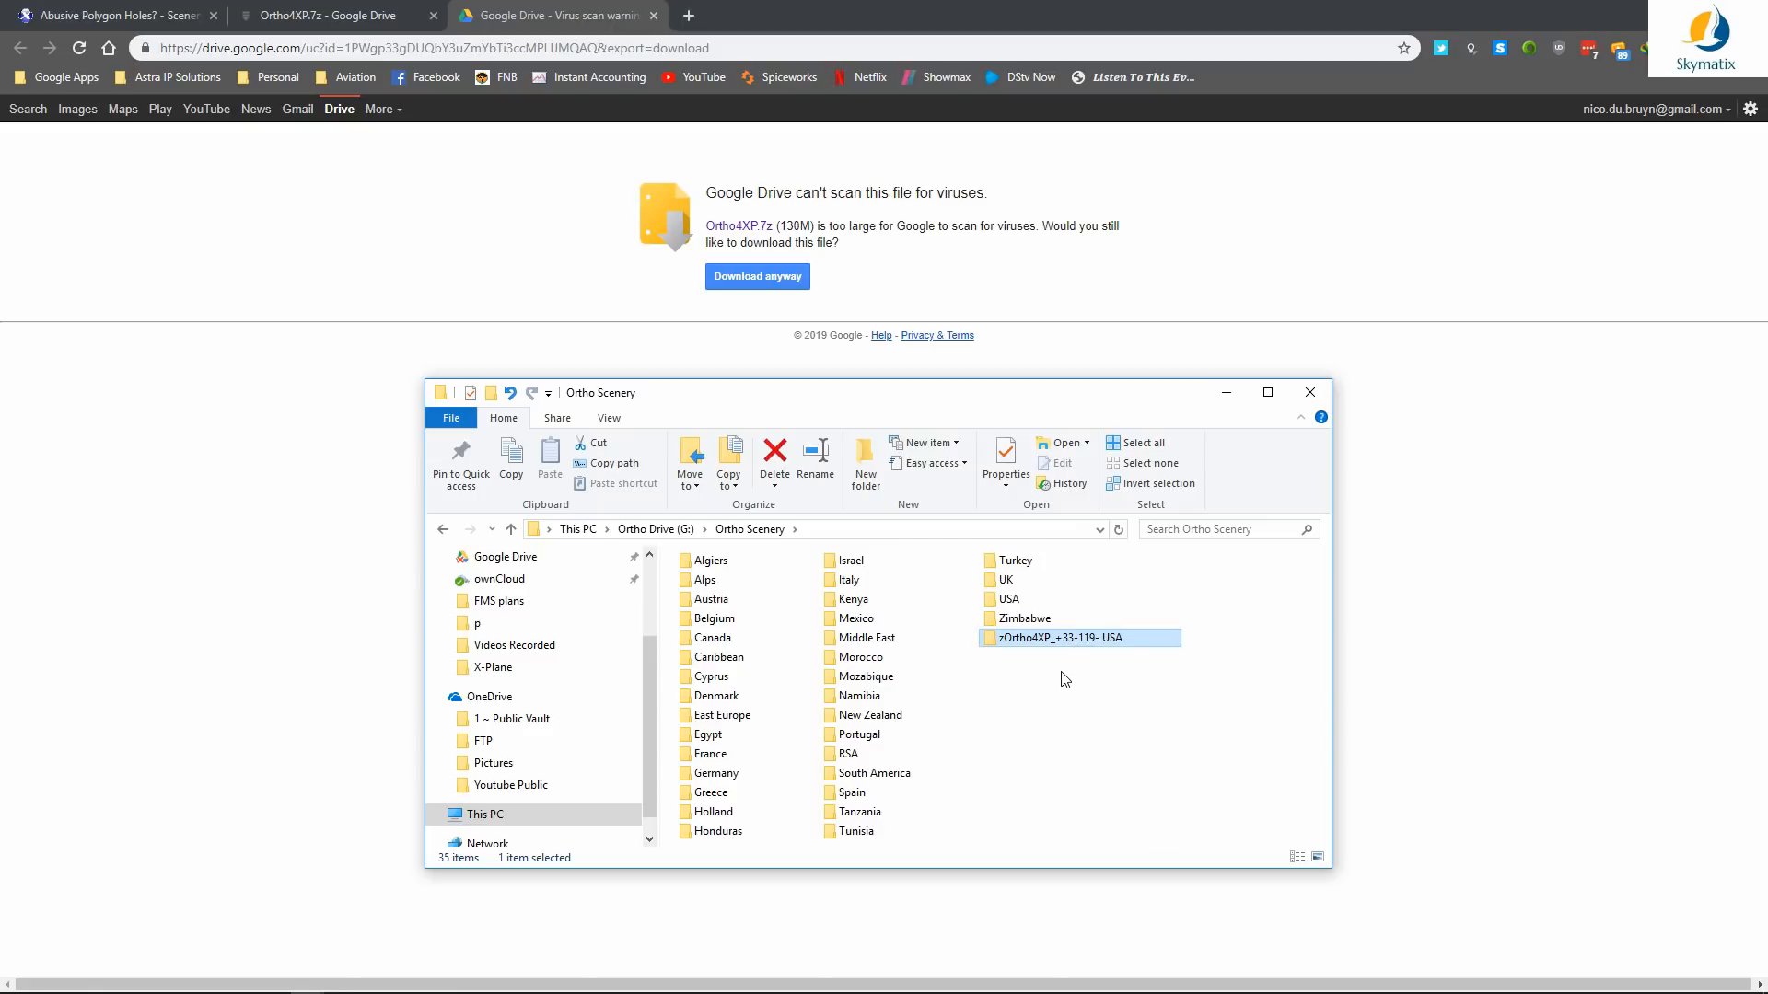
pyautogui.hotkey('shift', 'Delete')
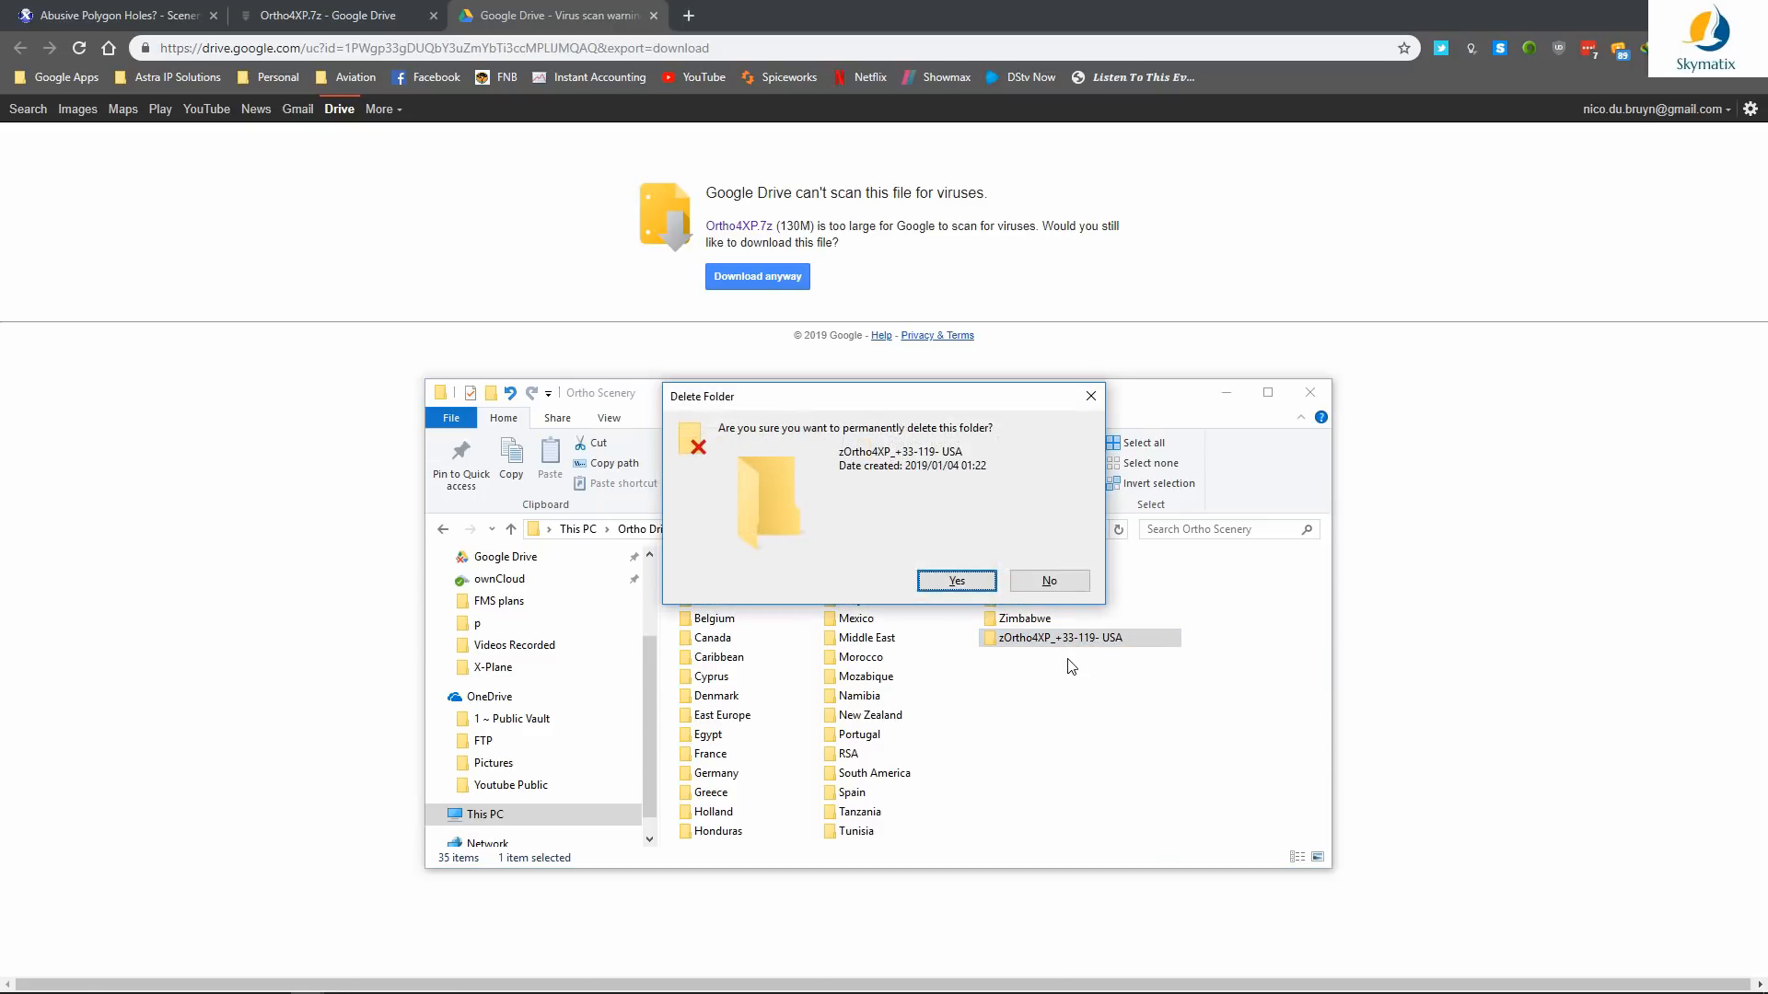
pyautogui.click(959, 578)
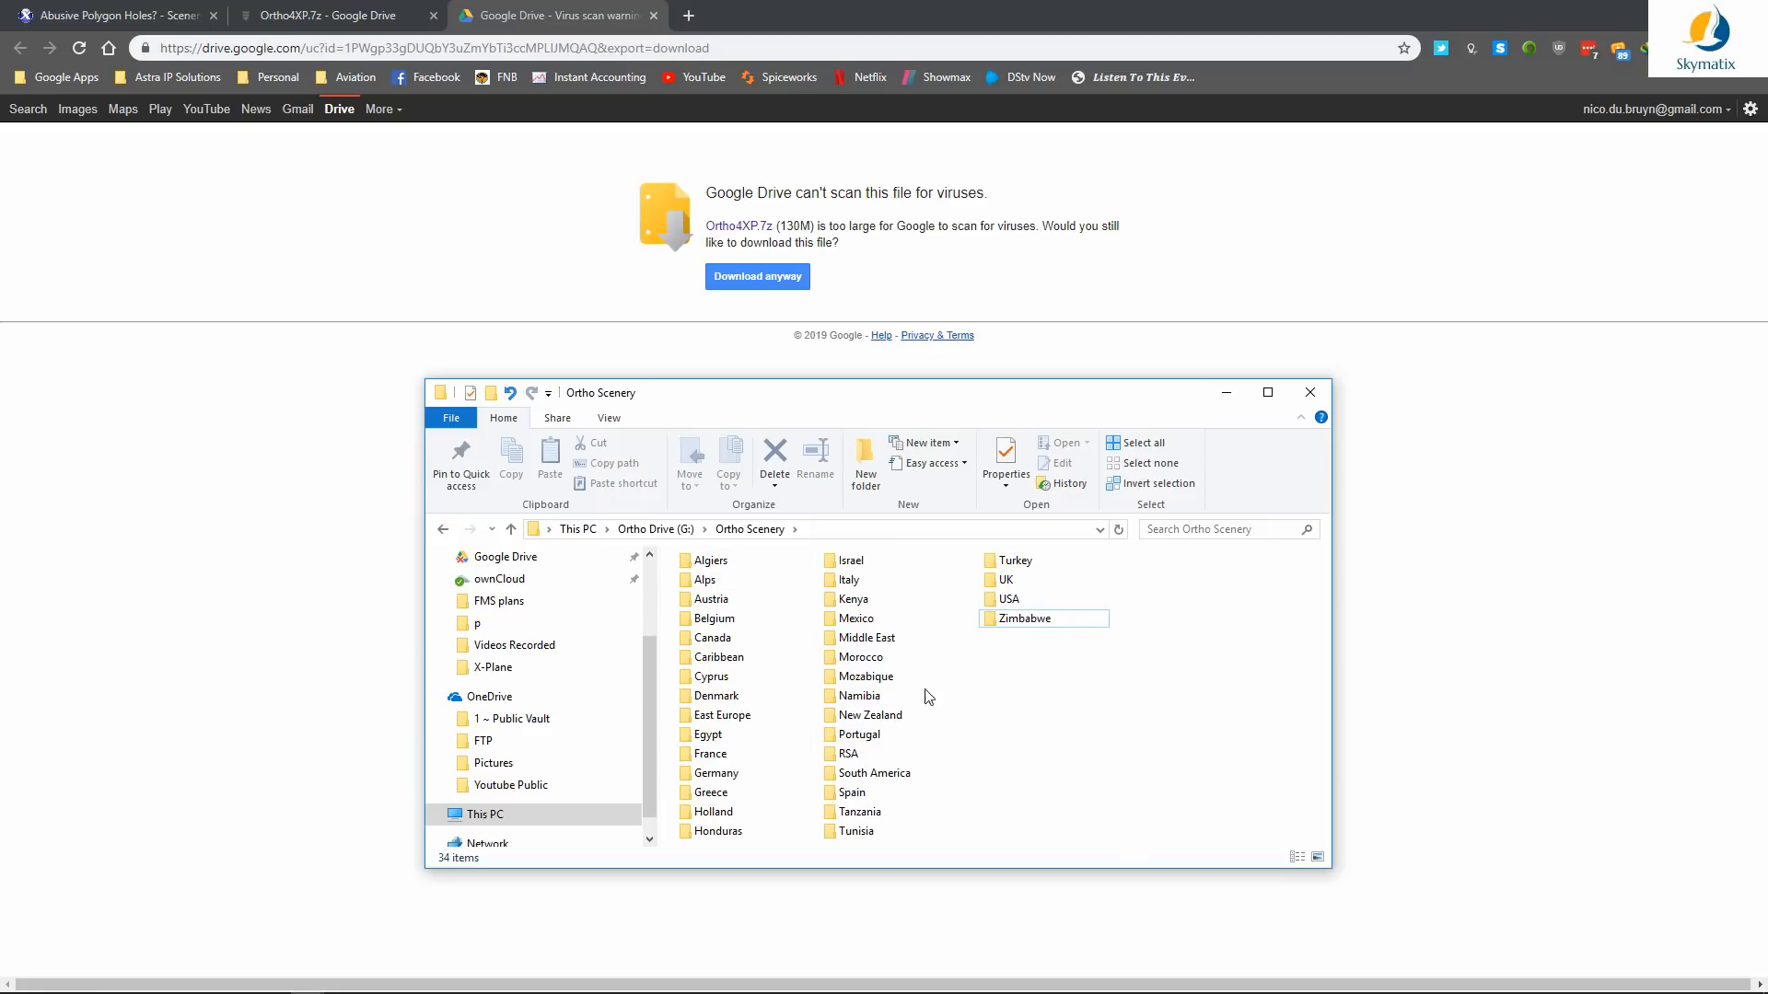
# Step: Open the USA scenery folder in a maximized window and examine its Ketchikan and USA overlay folders and its tile folders
pyautogui.doubleClick(1010, 600)
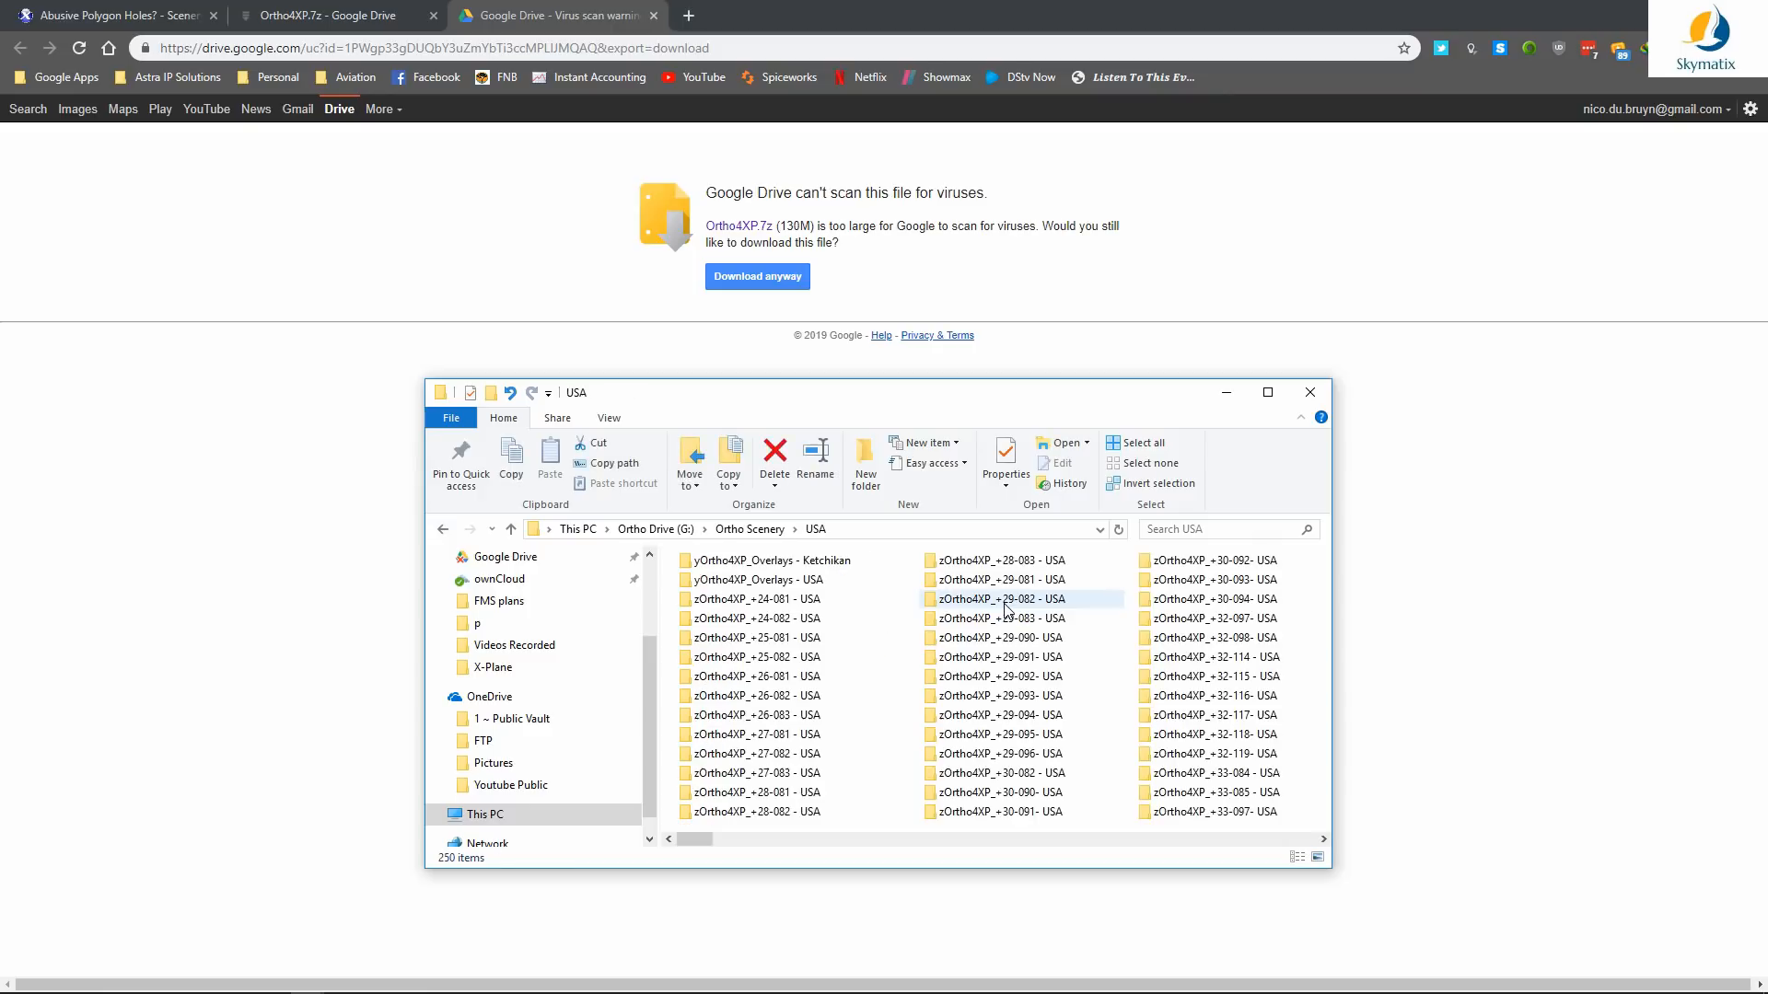
pyautogui.doubleClick(832, 401)
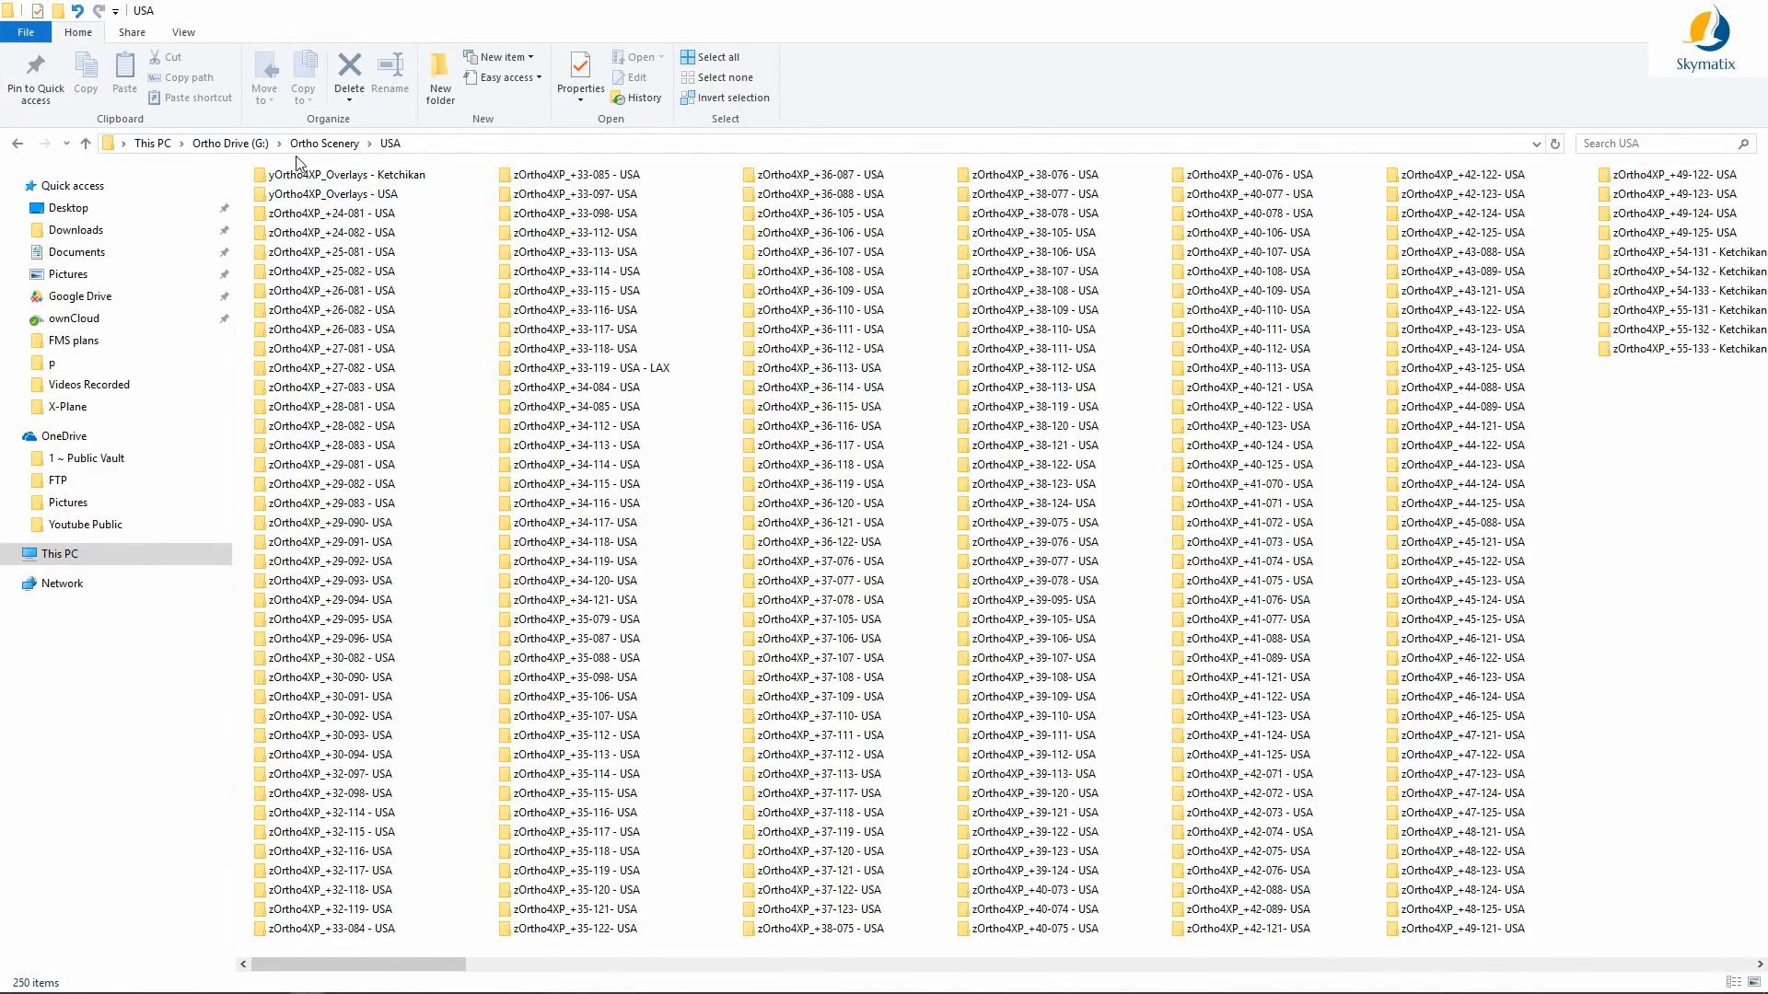
pyautogui.click(399, 174)
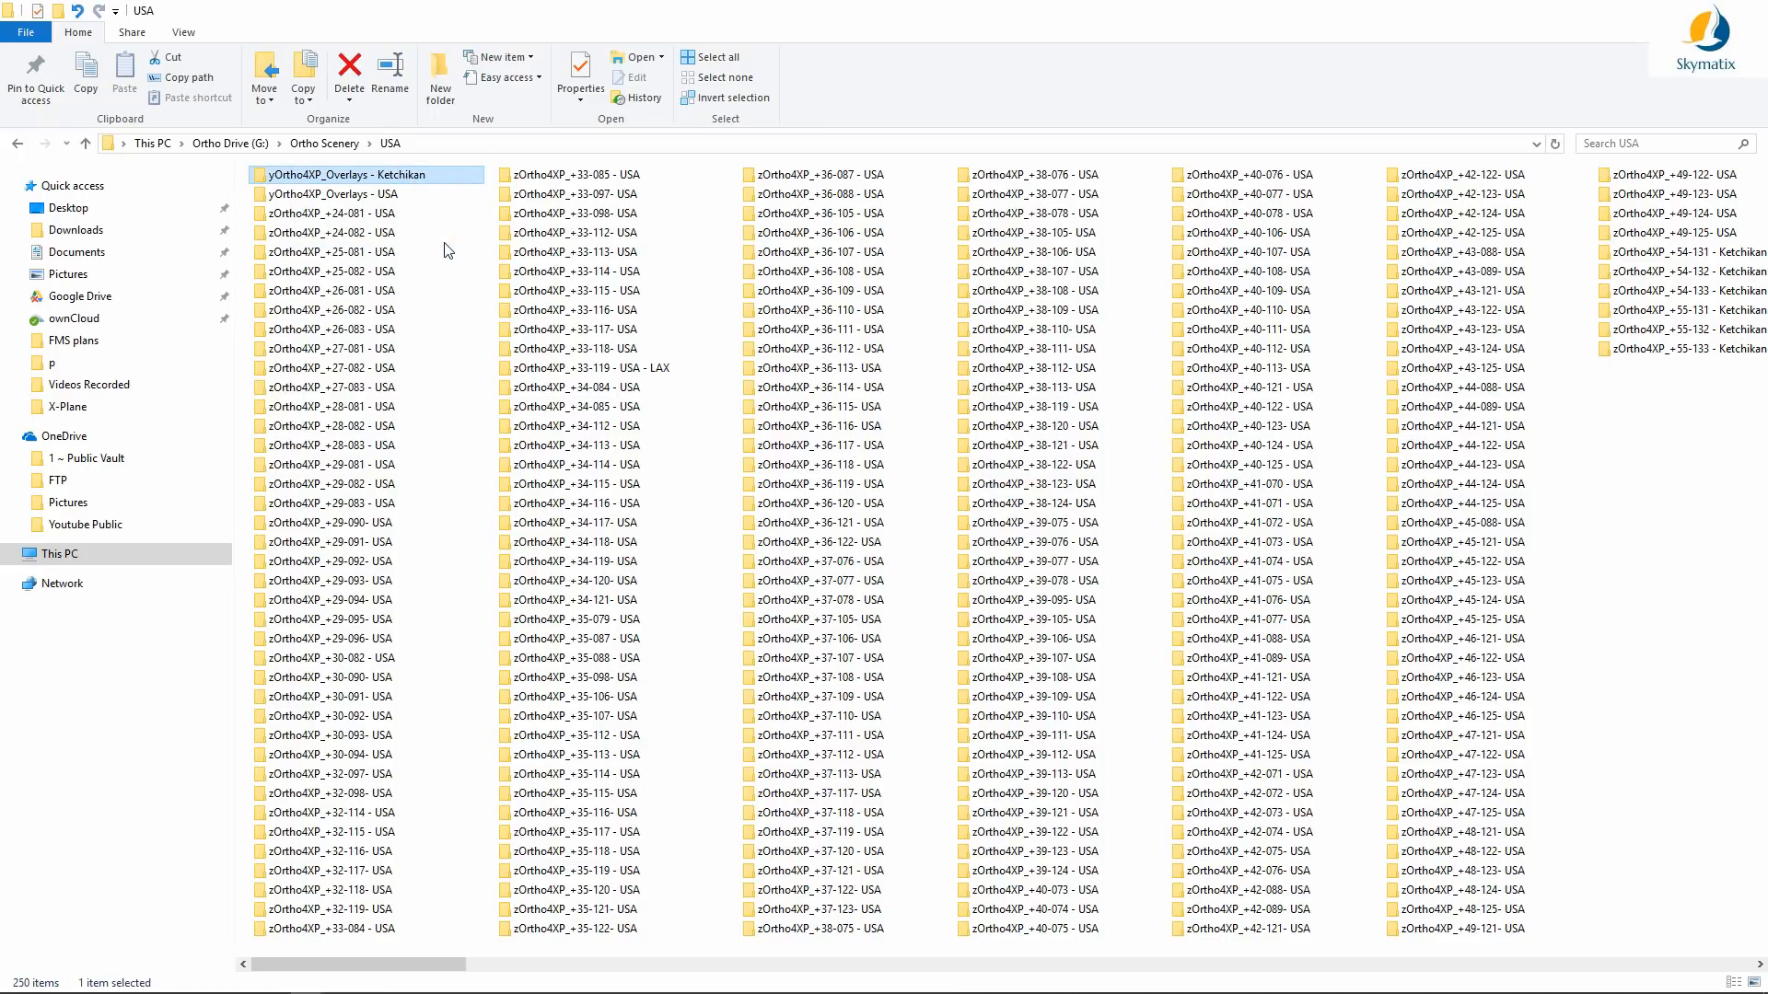
pyautogui.hscroll(1, 451, 256)
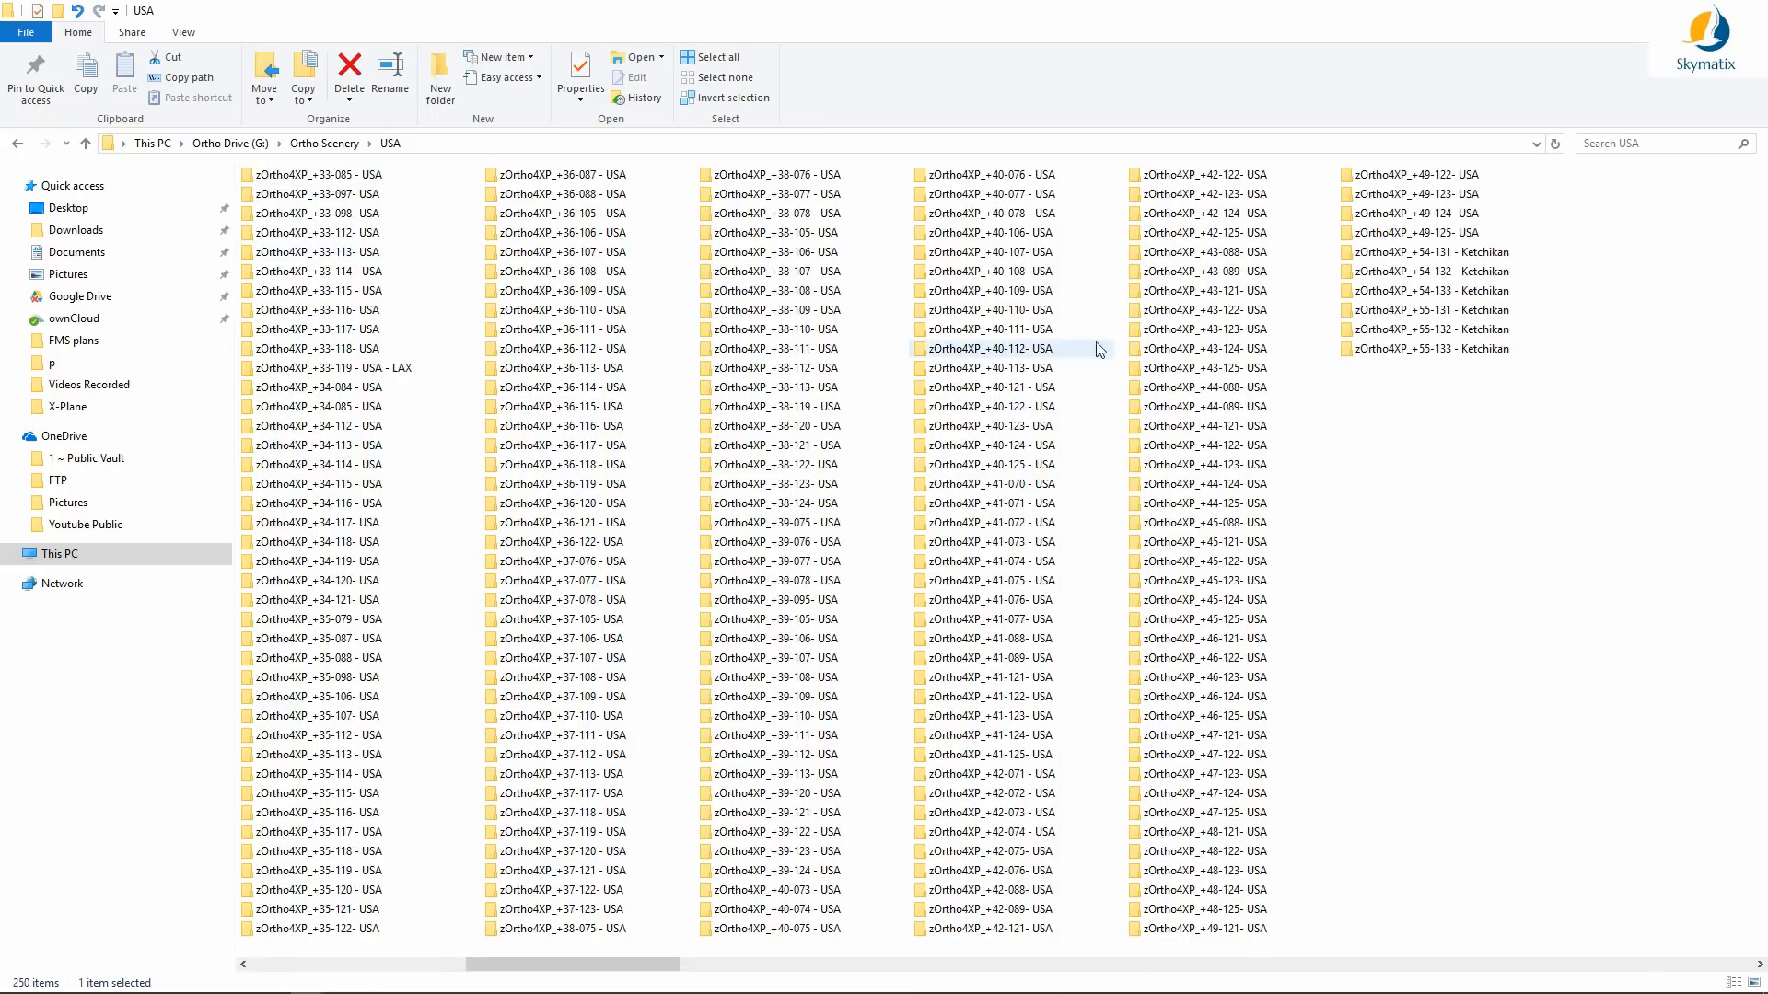
pyautogui.hscroll(-1, 1427, 456)
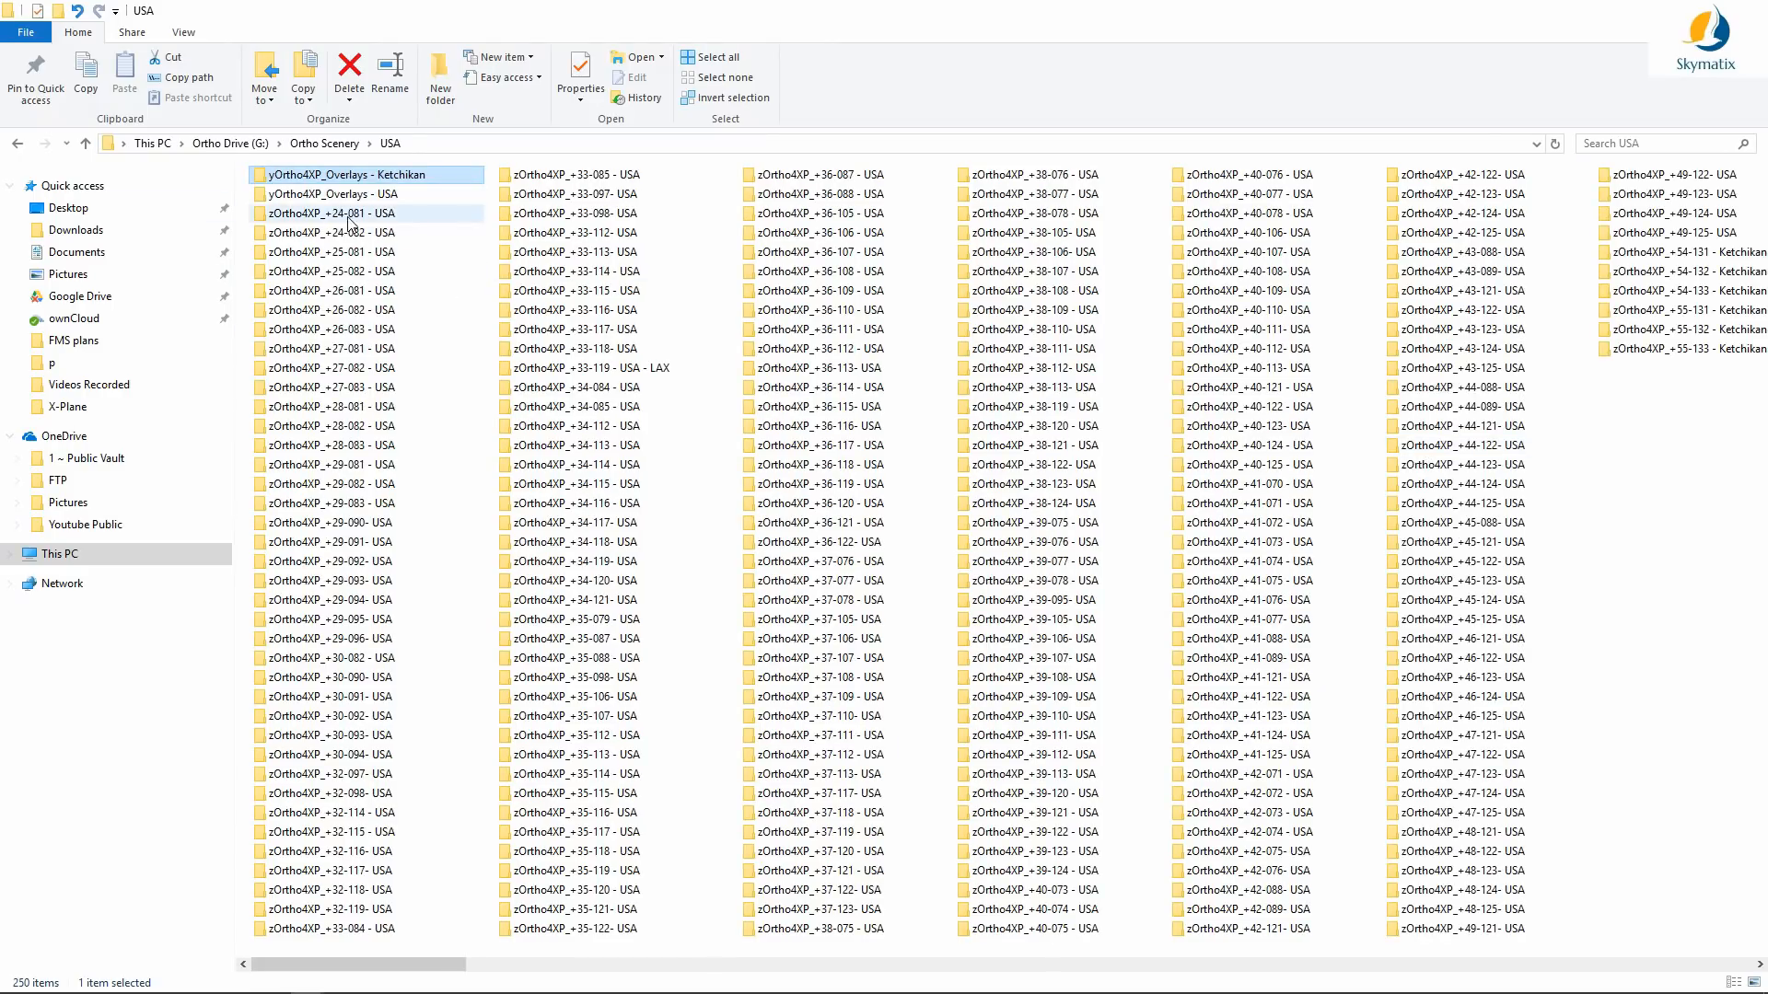
pyautogui.click(338, 196)
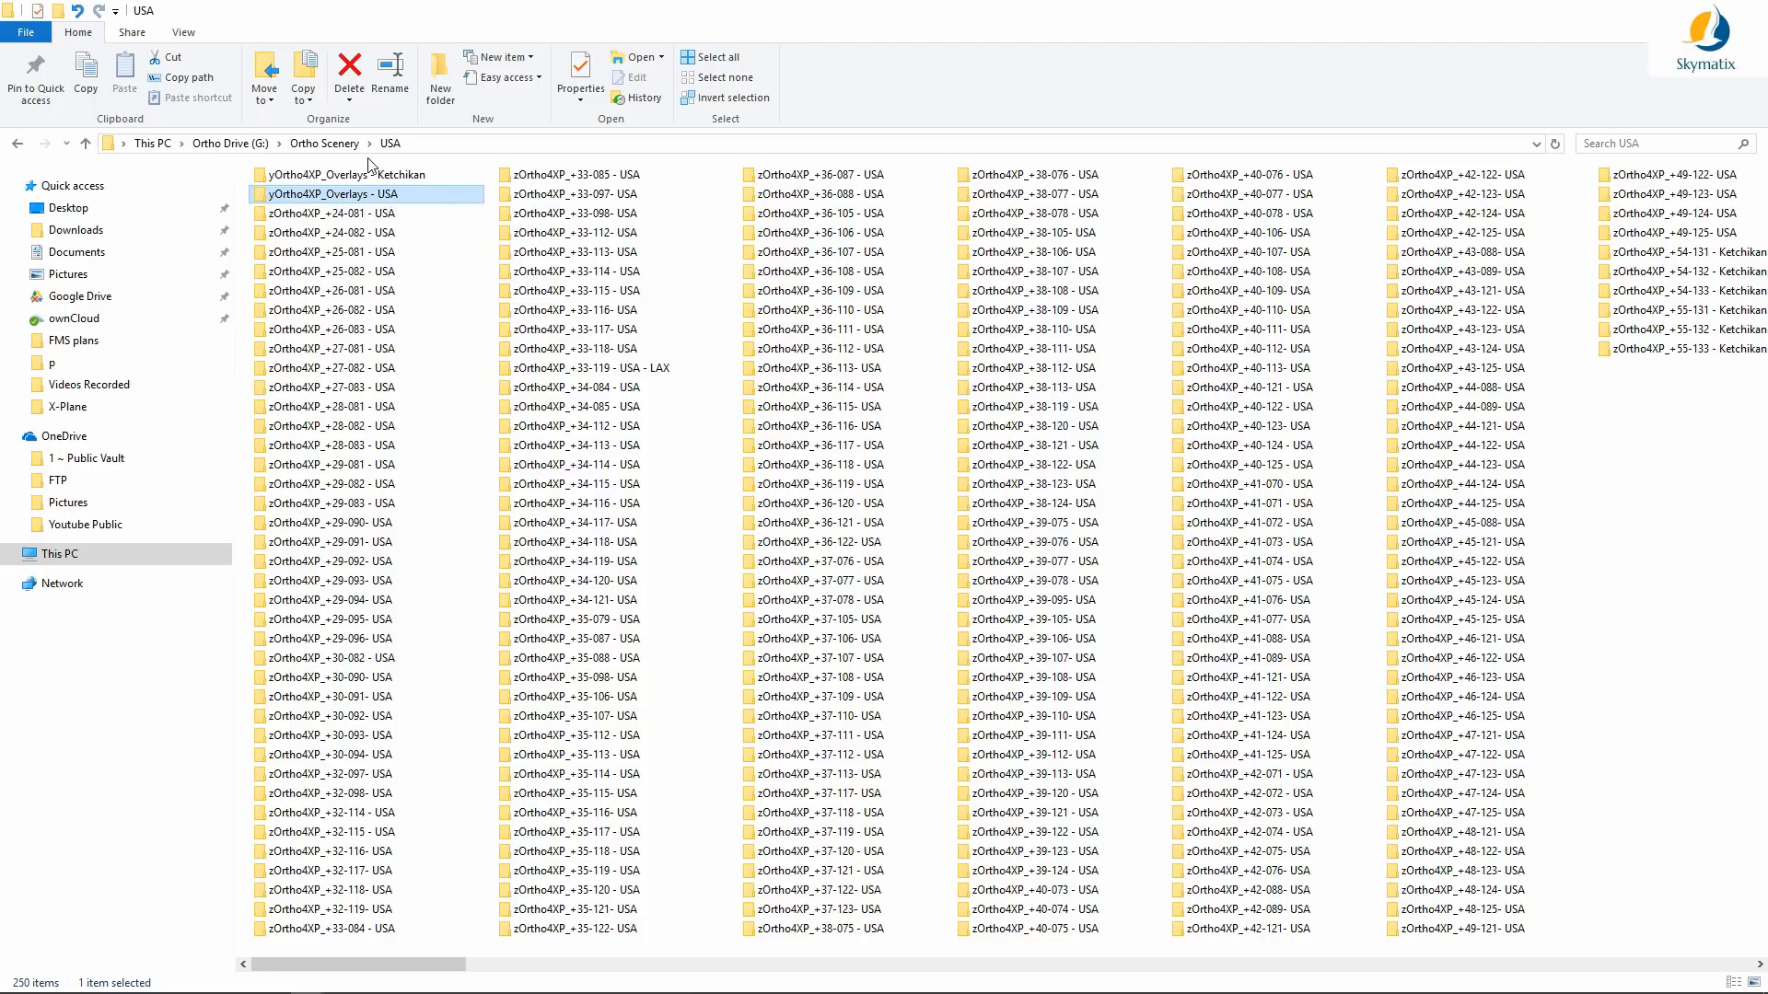
pyautogui.click(369, 177)
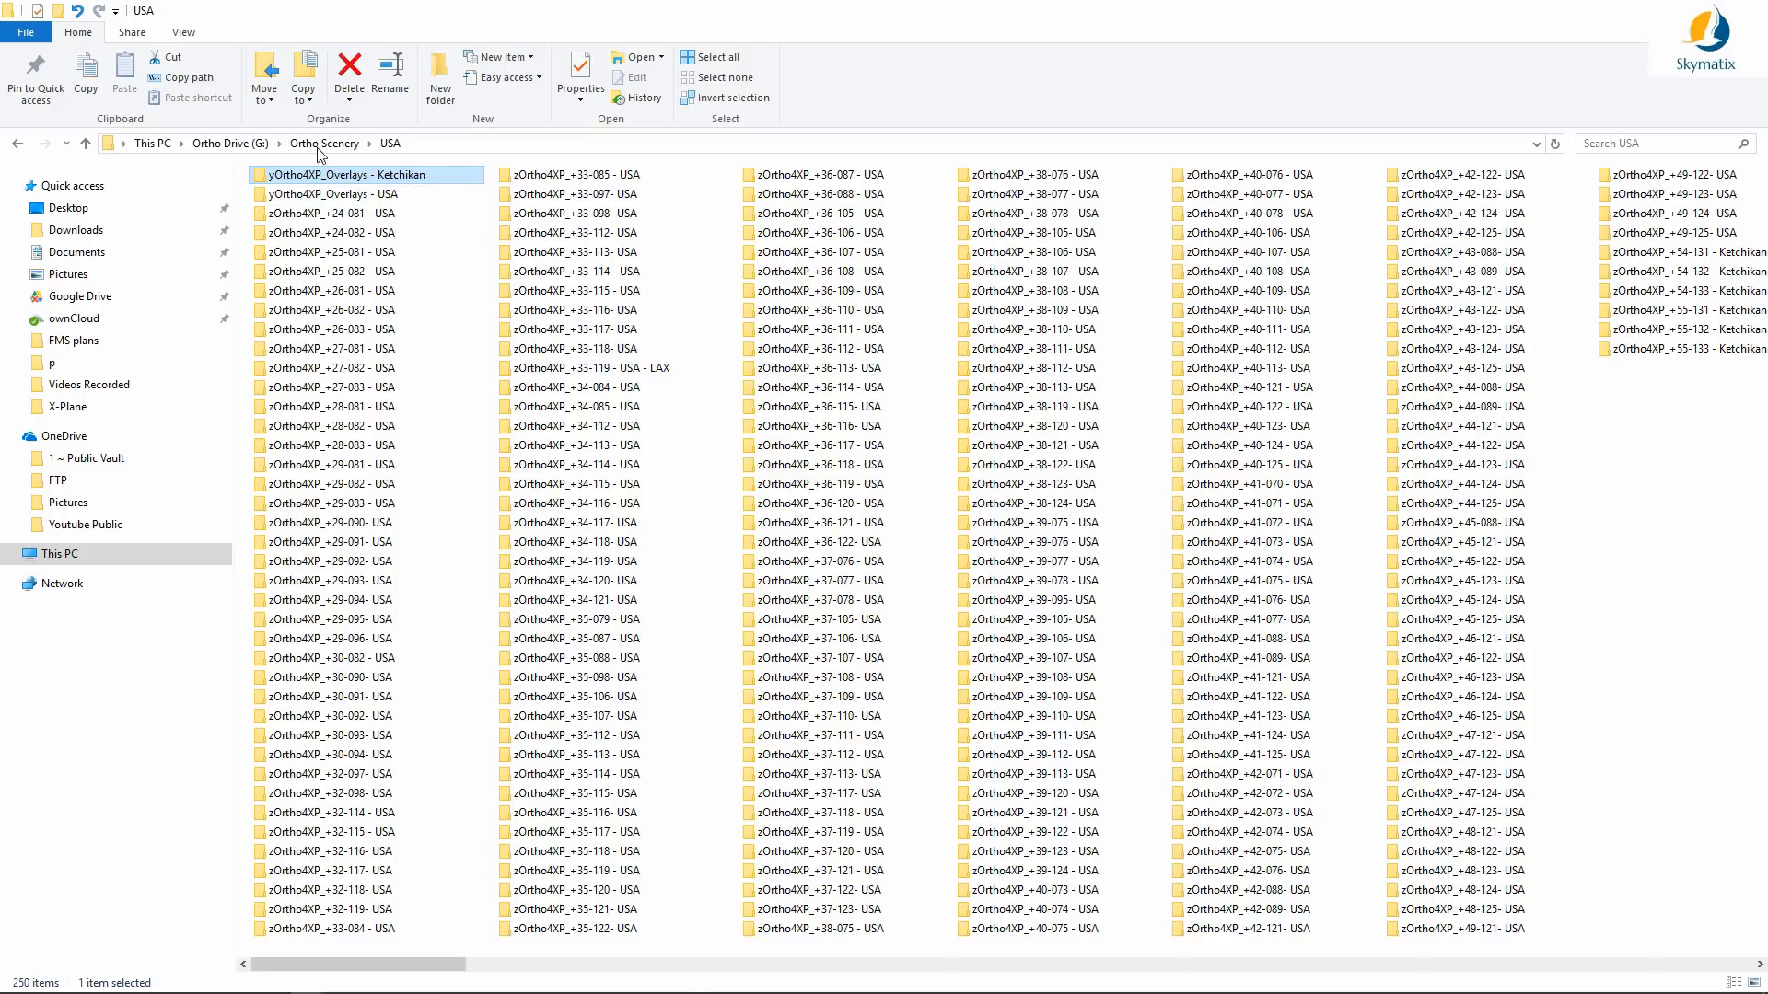
pyautogui.scroll(-2, 660, 352)
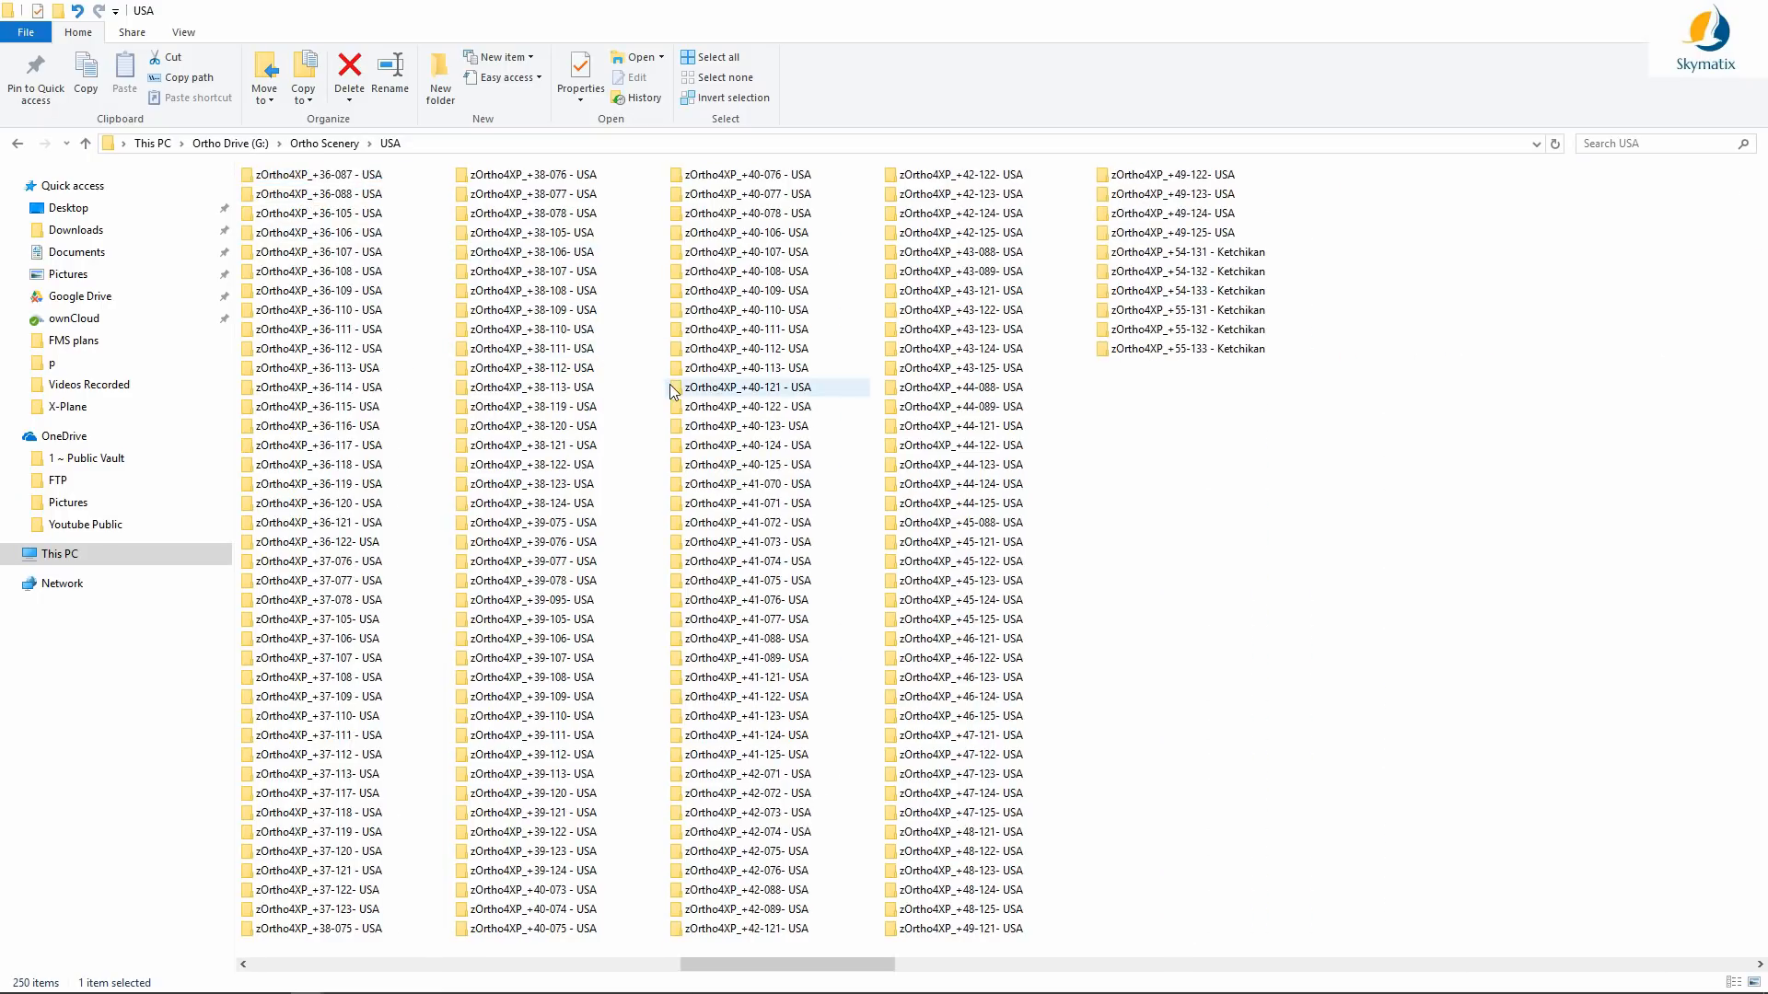
# Step: Look over the remaining USA tile folders, including the Ketchikan ones, and return to the Ortho Scenery folder
pyautogui.scroll(-1, 844, 637)
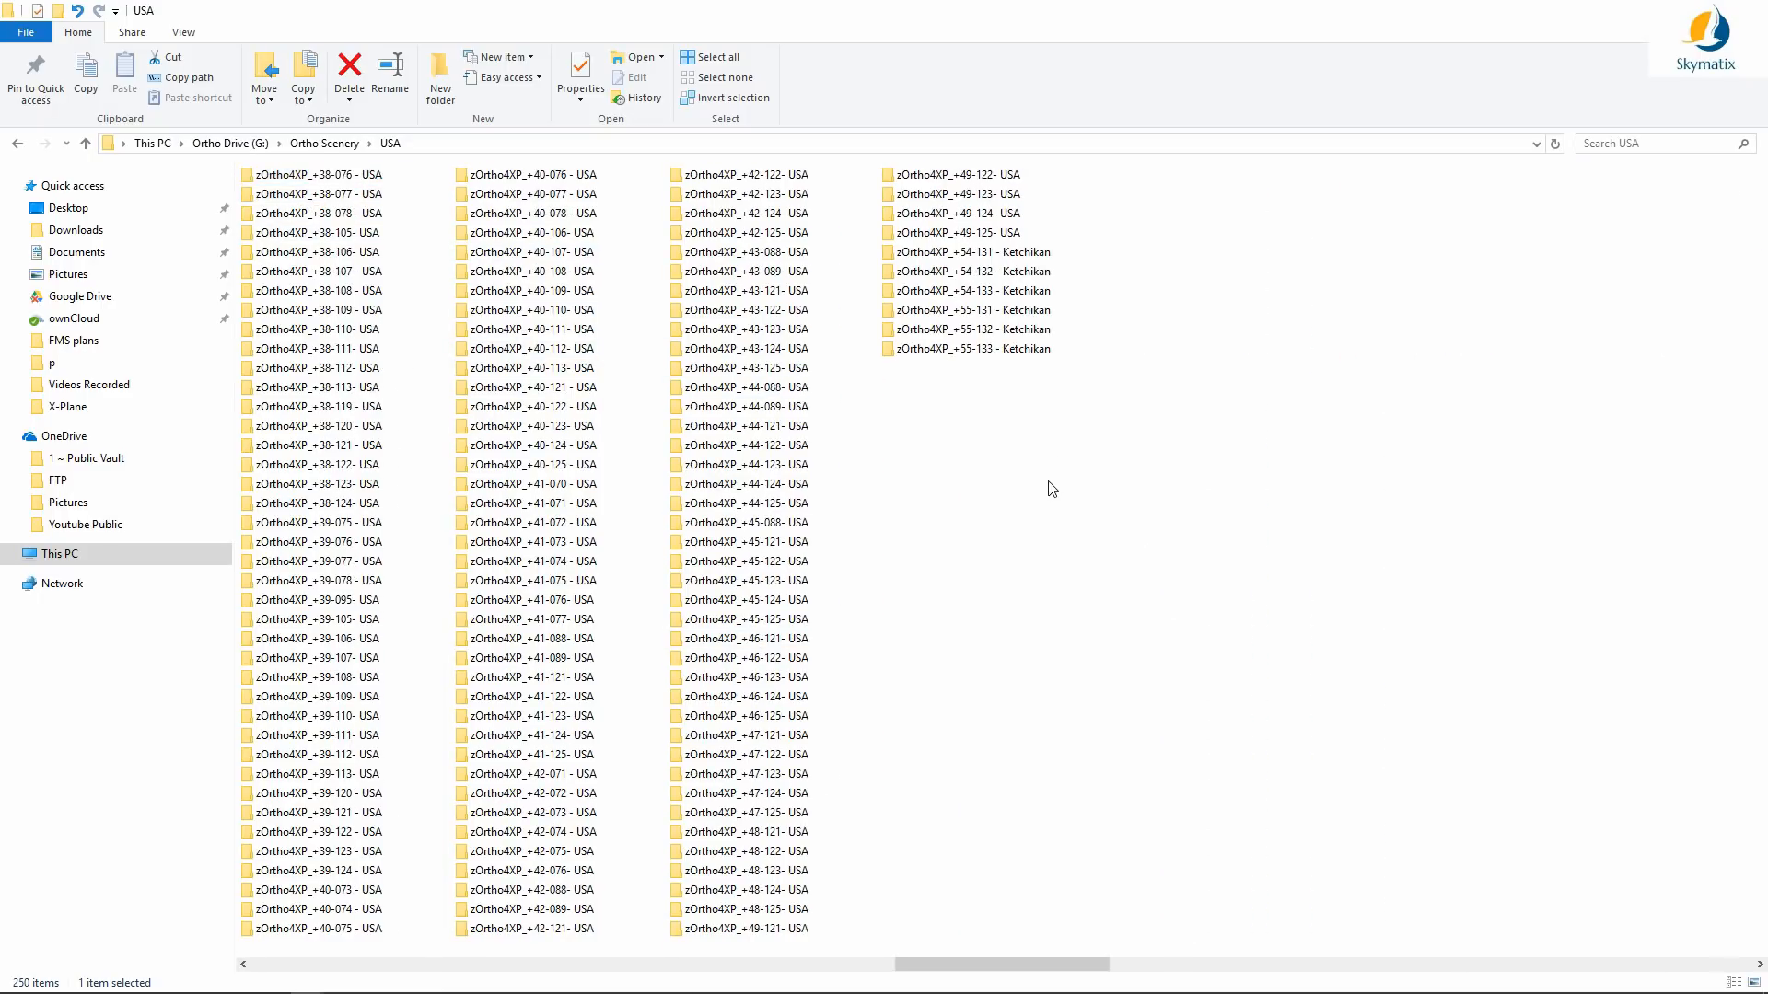
pyautogui.scroll(3, 471, 358)
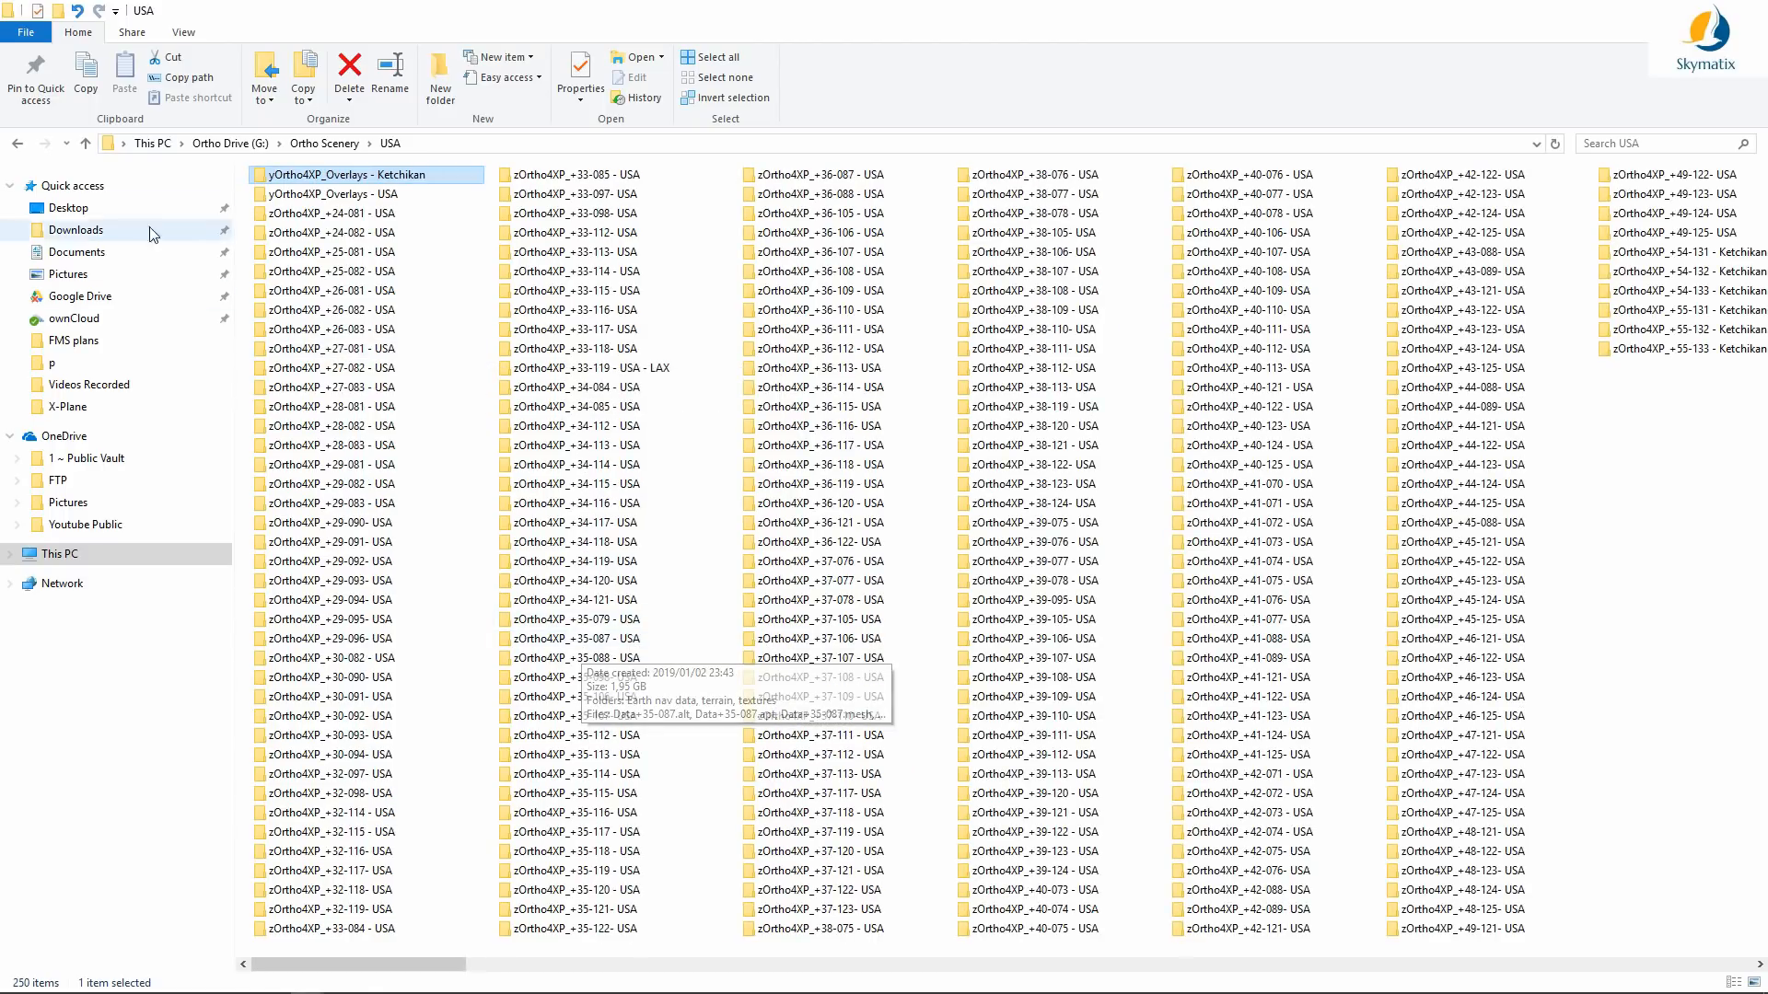
pyautogui.click(16, 142)
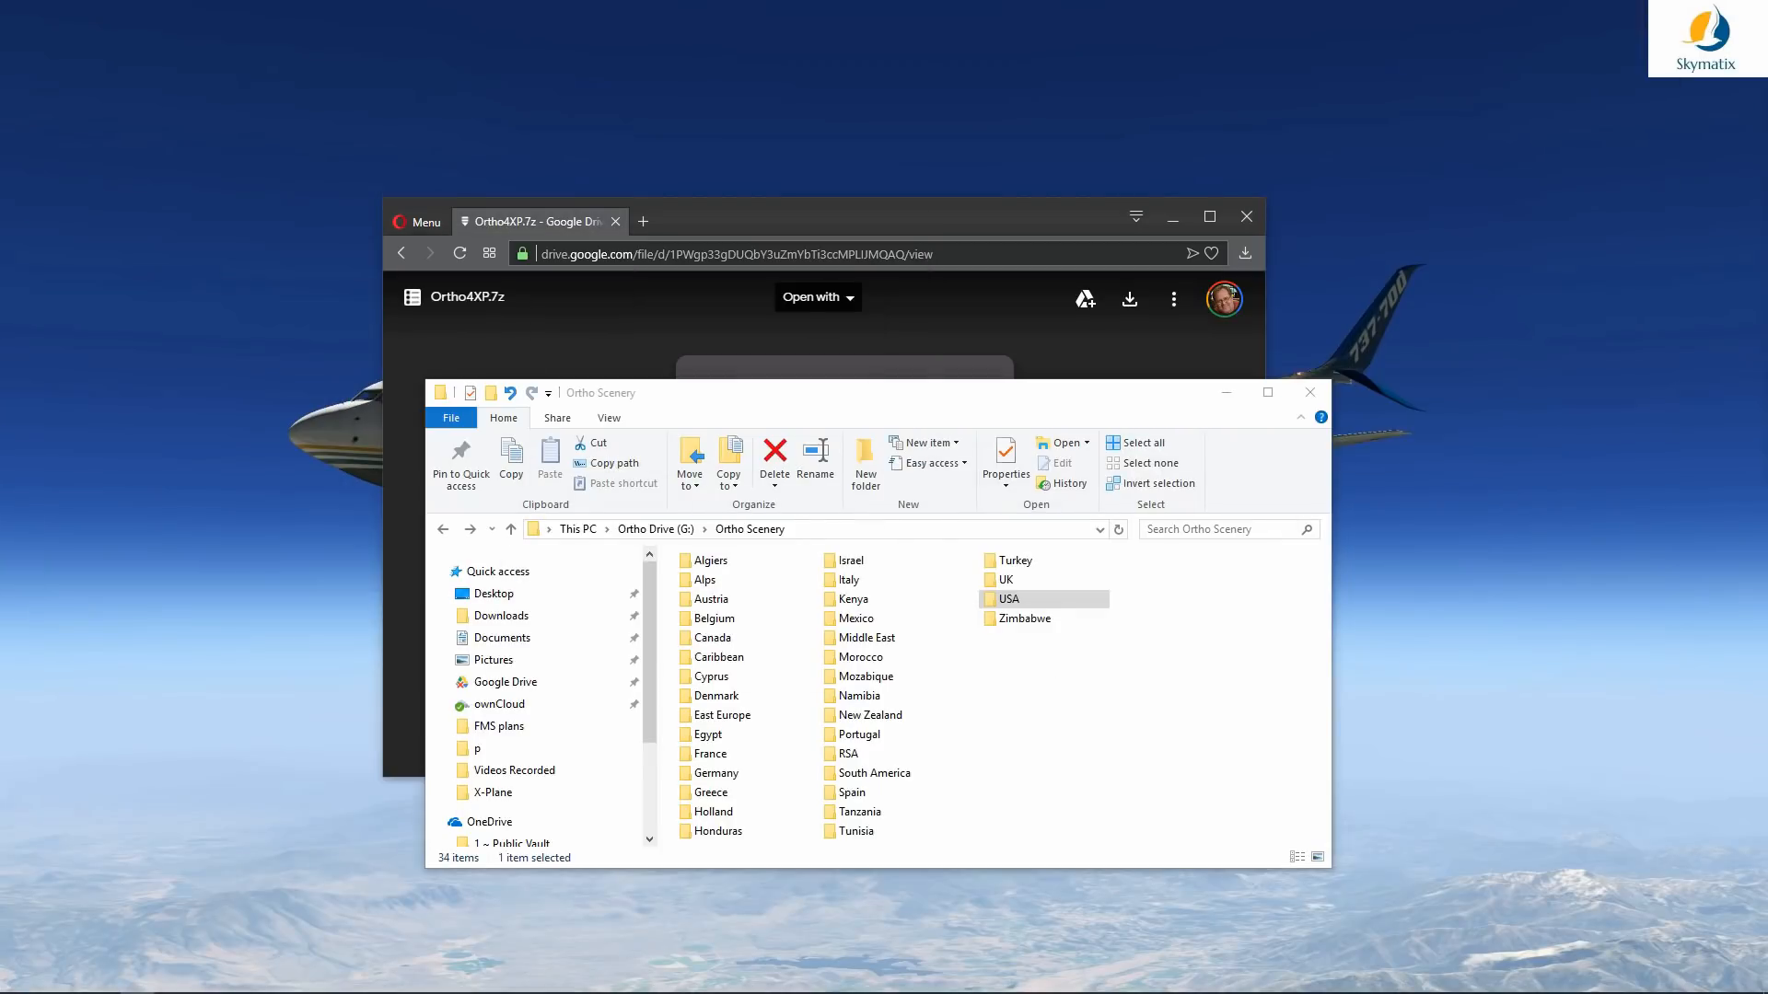
# Step: Close the browser window with the Ortho4XP.7z page and open the Ortho4XP v1.30 folder on Ortho Drive (G:)
pyautogui.click(1192, 219)
pyautogui.click(1247, 217)
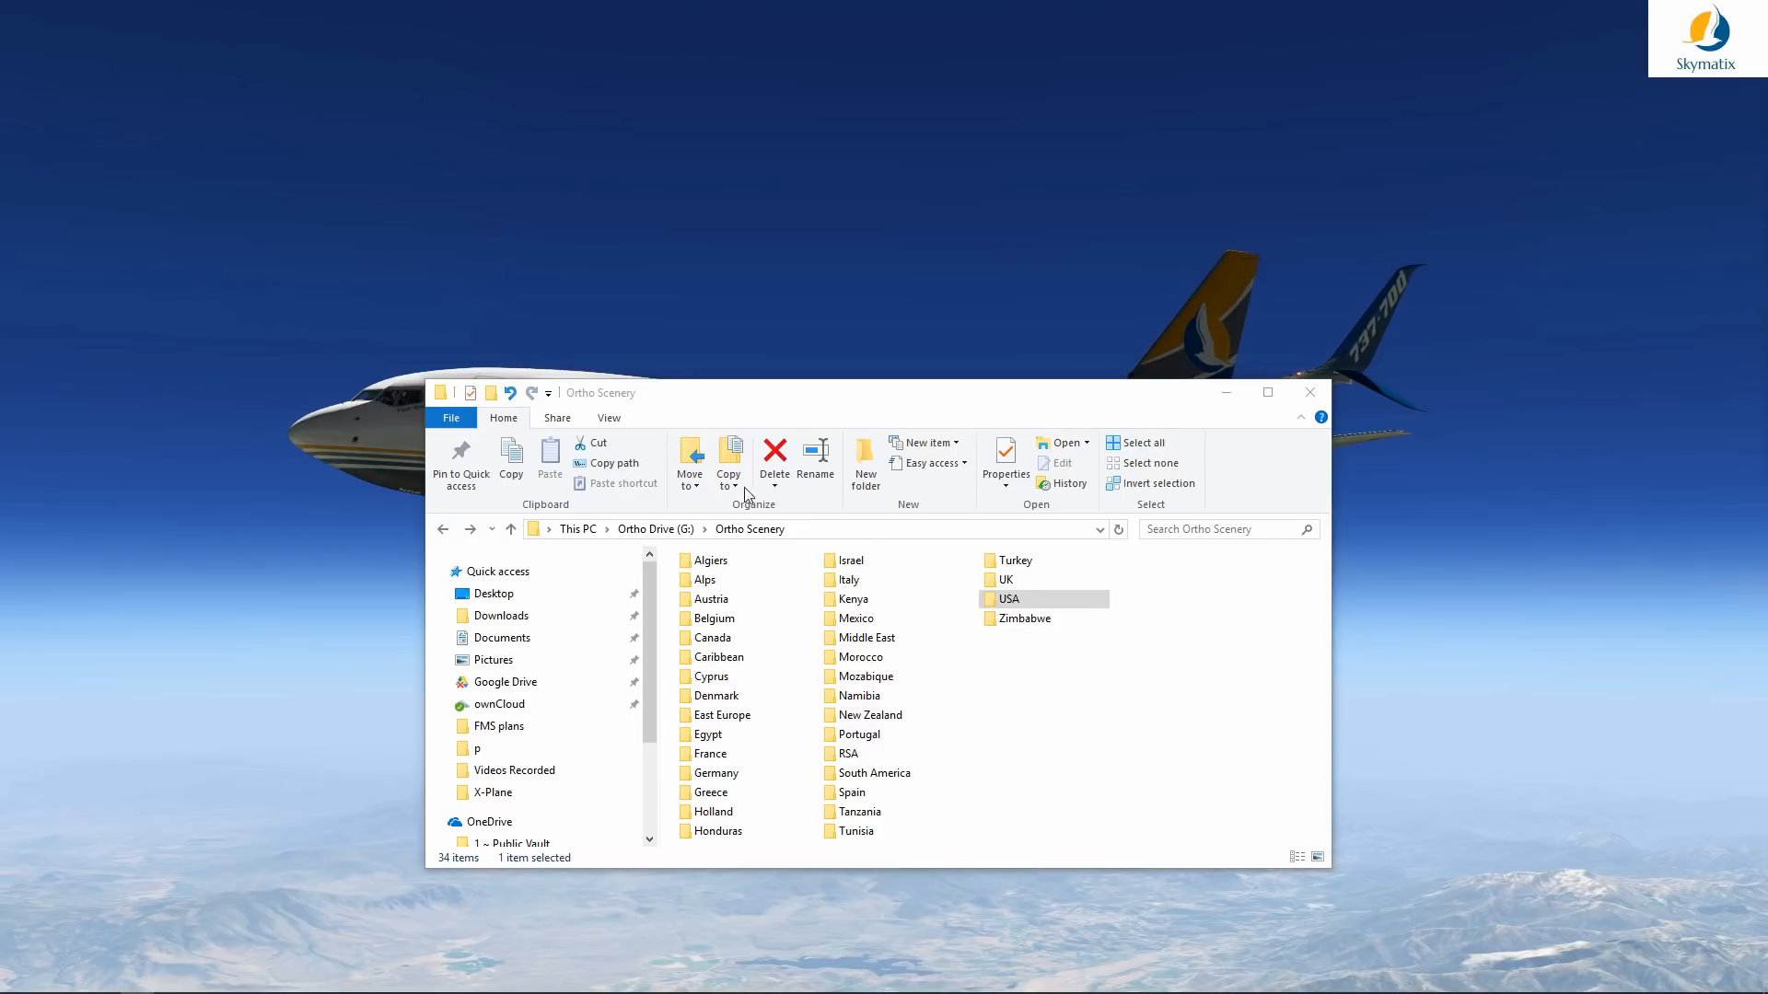
pyautogui.click(442, 531)
pyautogui.click(442, 531)
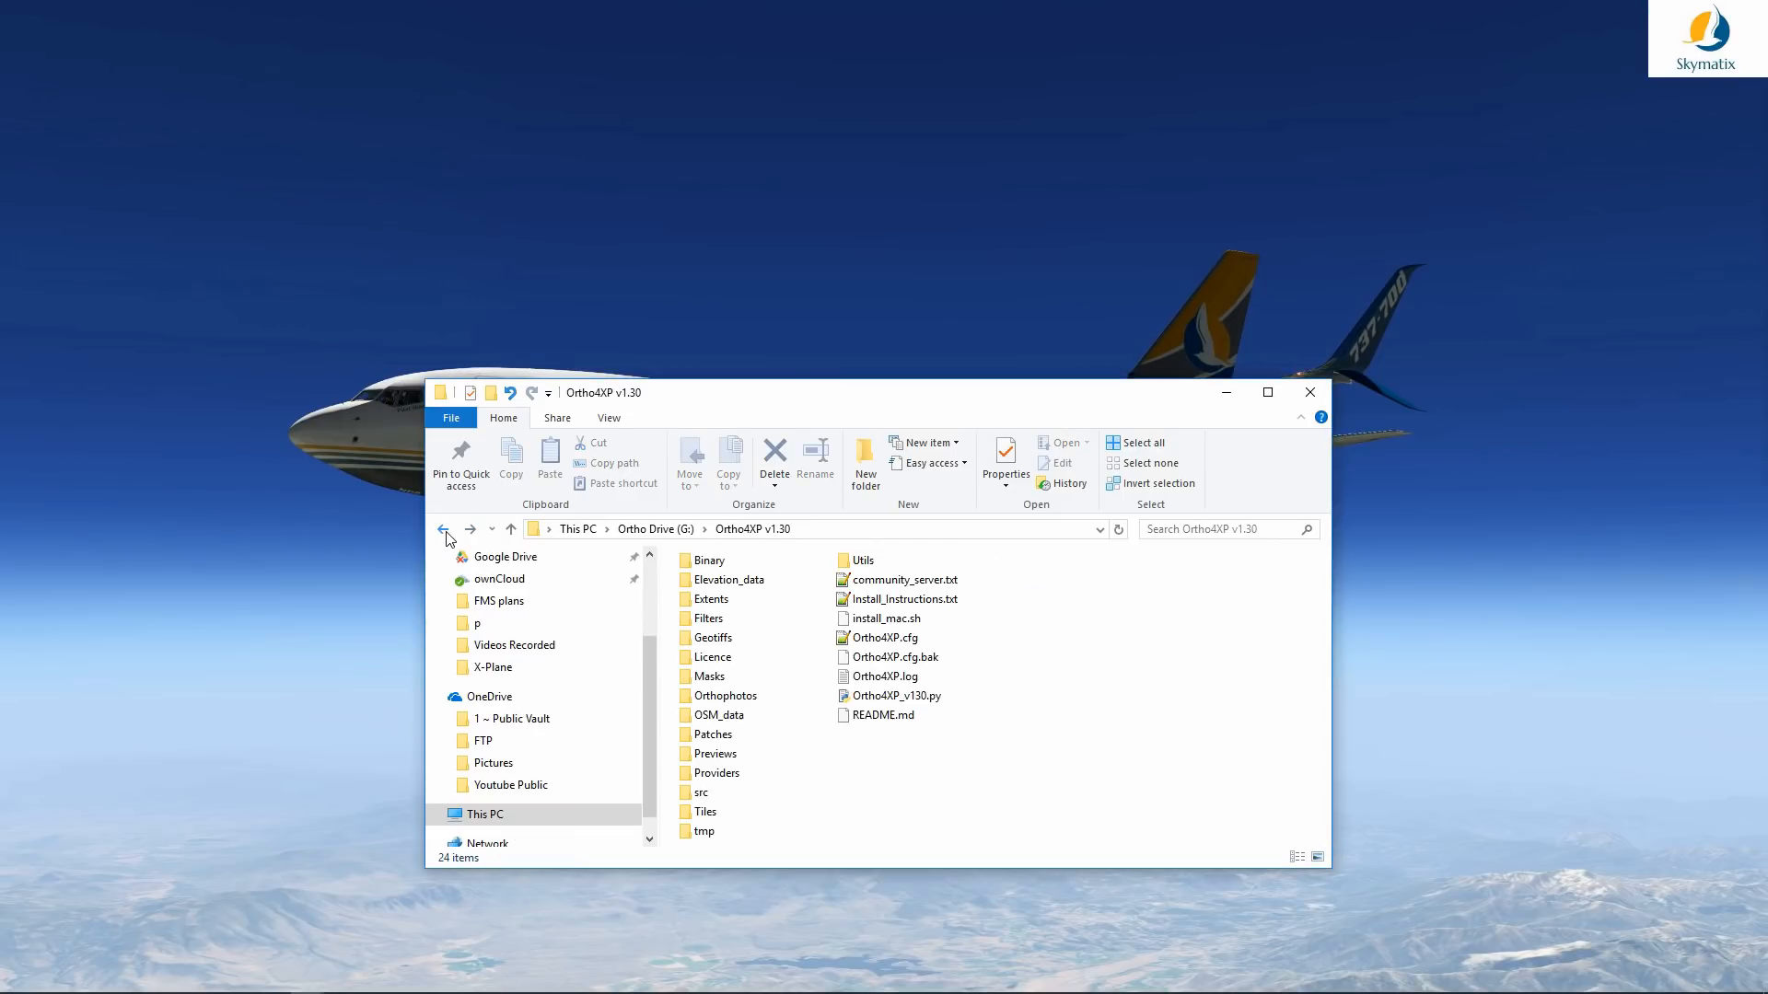
pyautogui.click(470, 531)
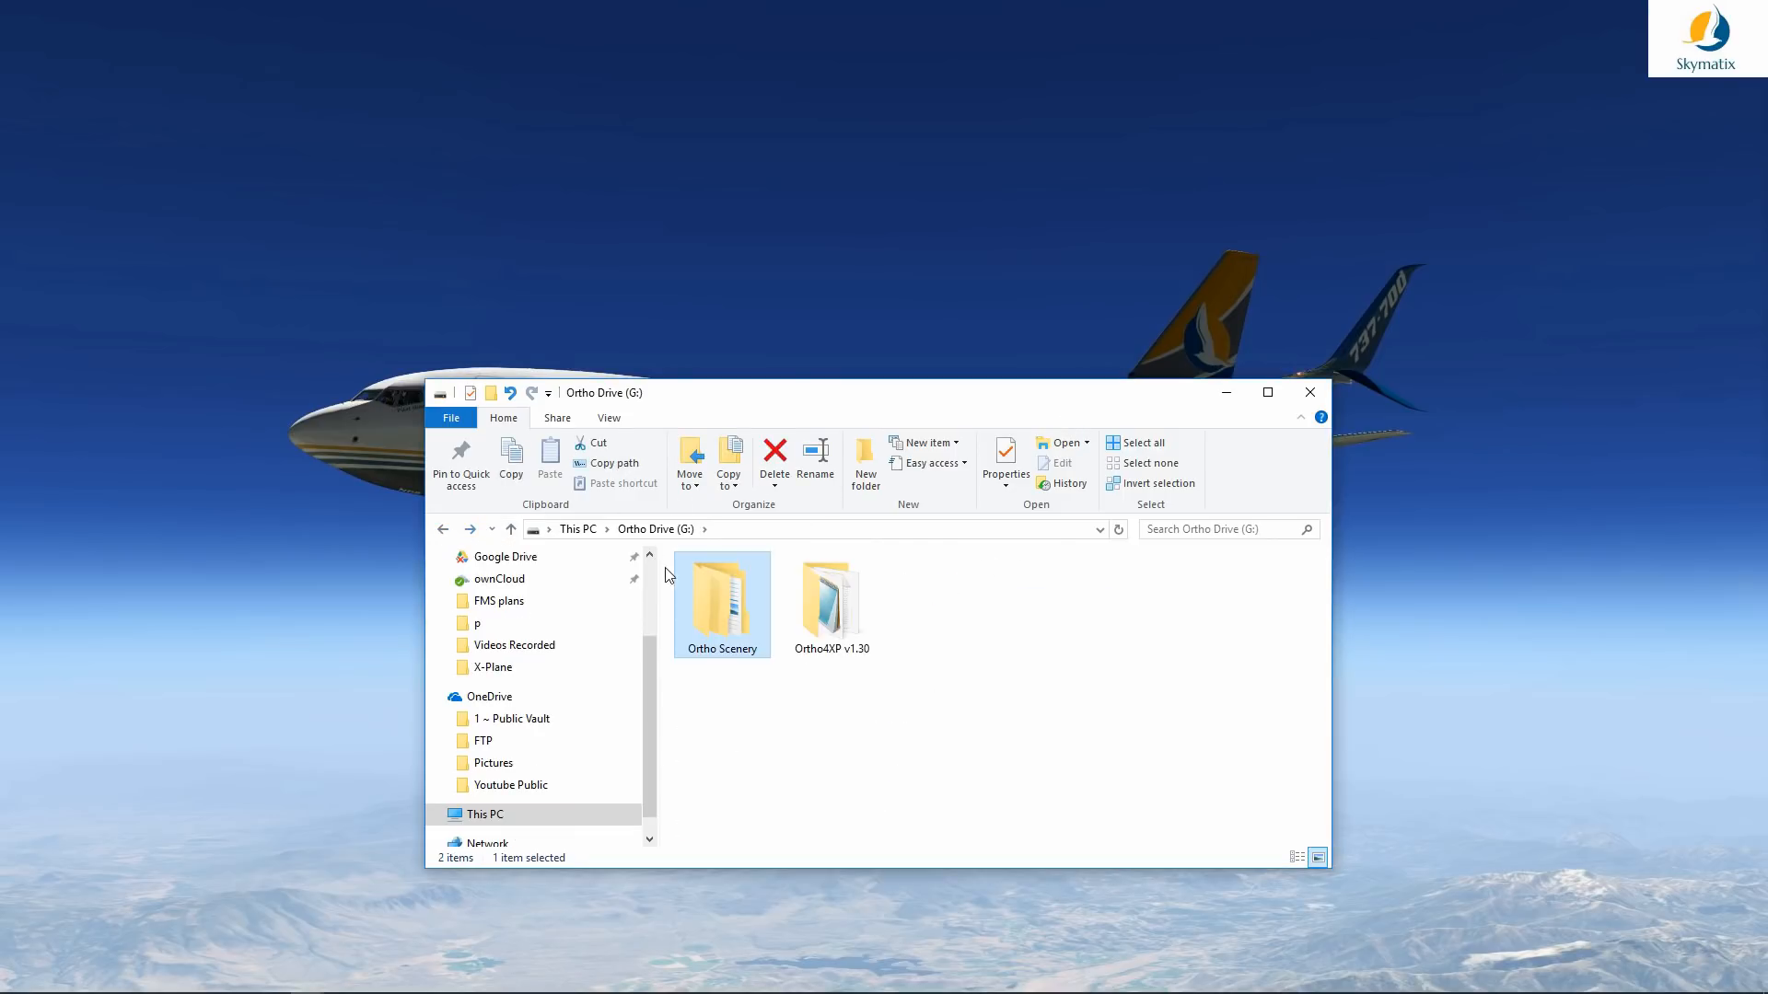
pyautogui.click(840, 615)
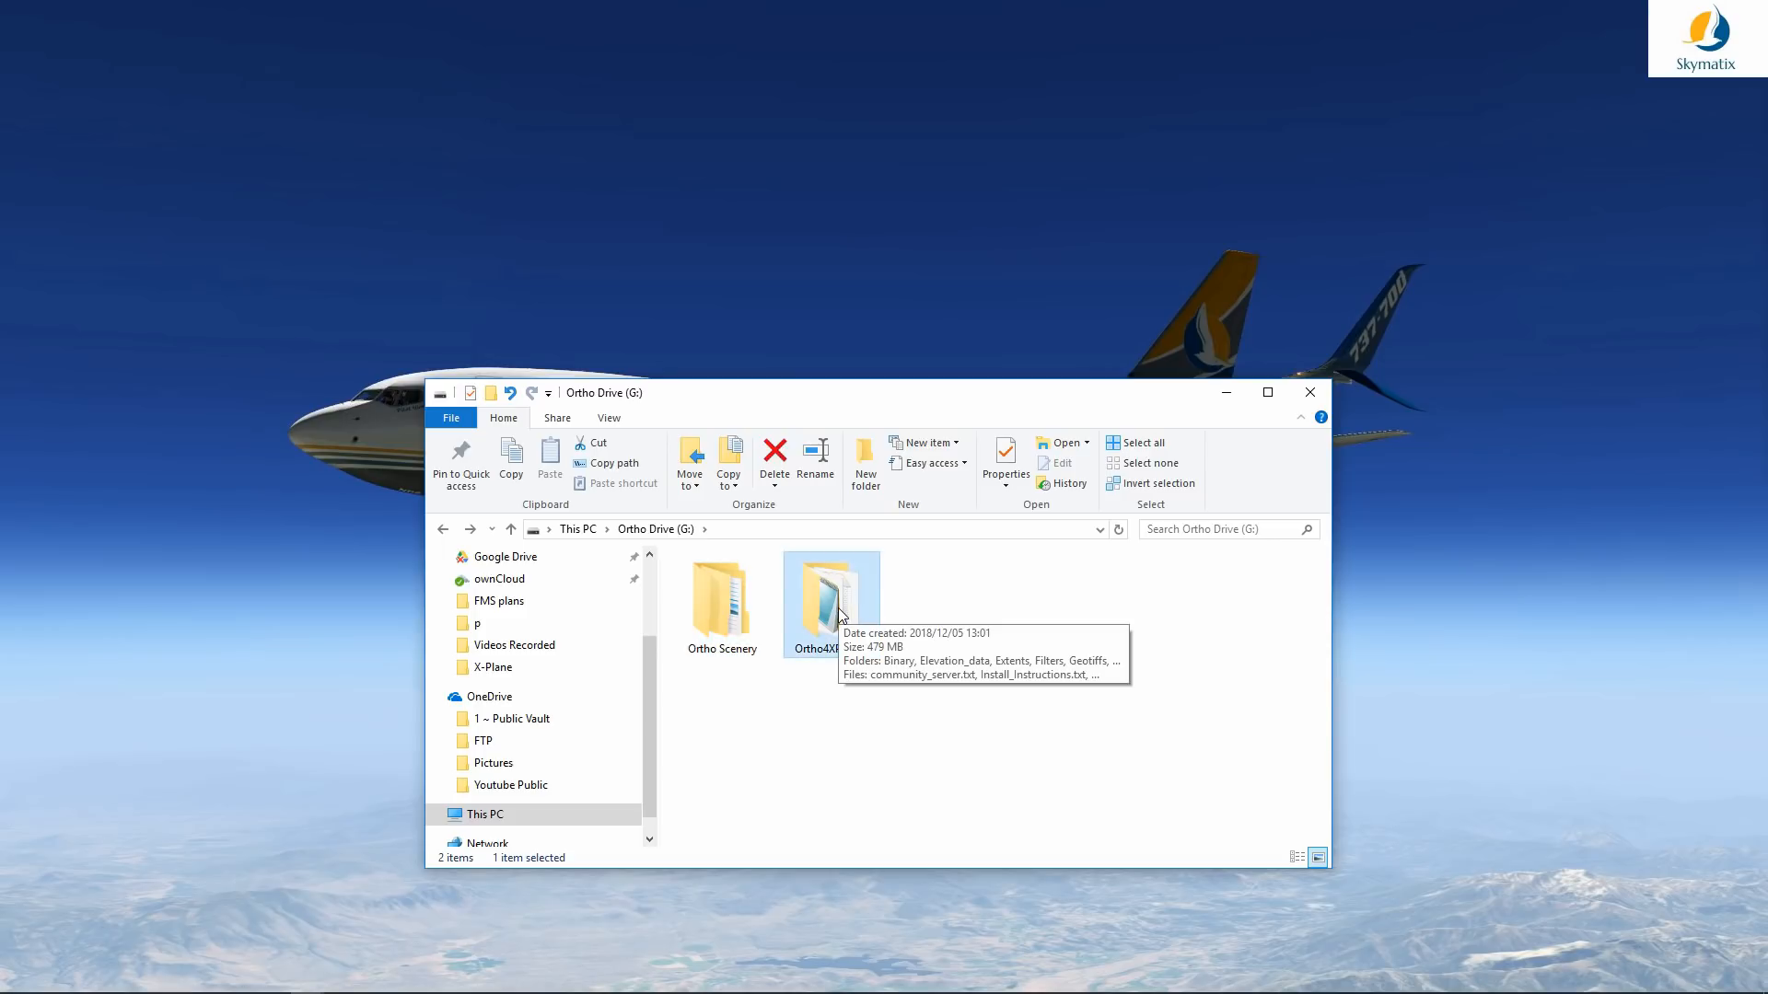
pyautogui.doubleClick(840, 615)
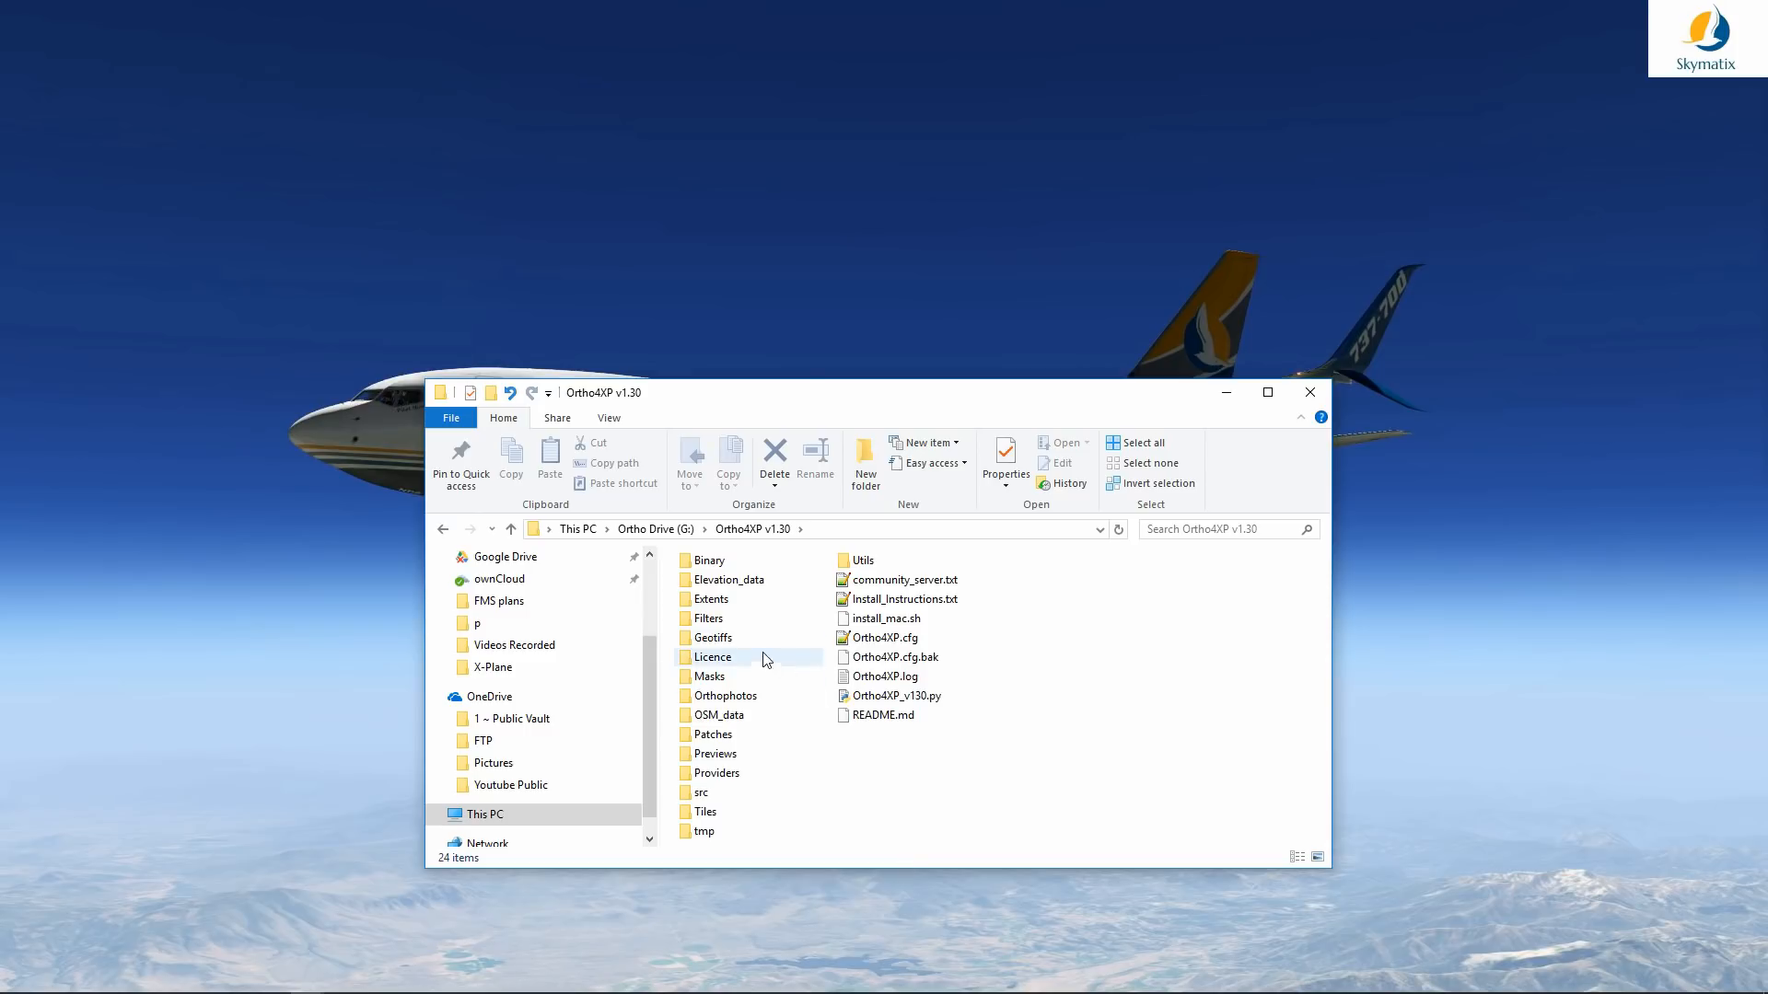
# Step: Create a desktop shortcut to Ortho4XP_v130.exe from the Binary folder of Ortho4XP v1.30
pyautogui.doubleClick(708, 561)
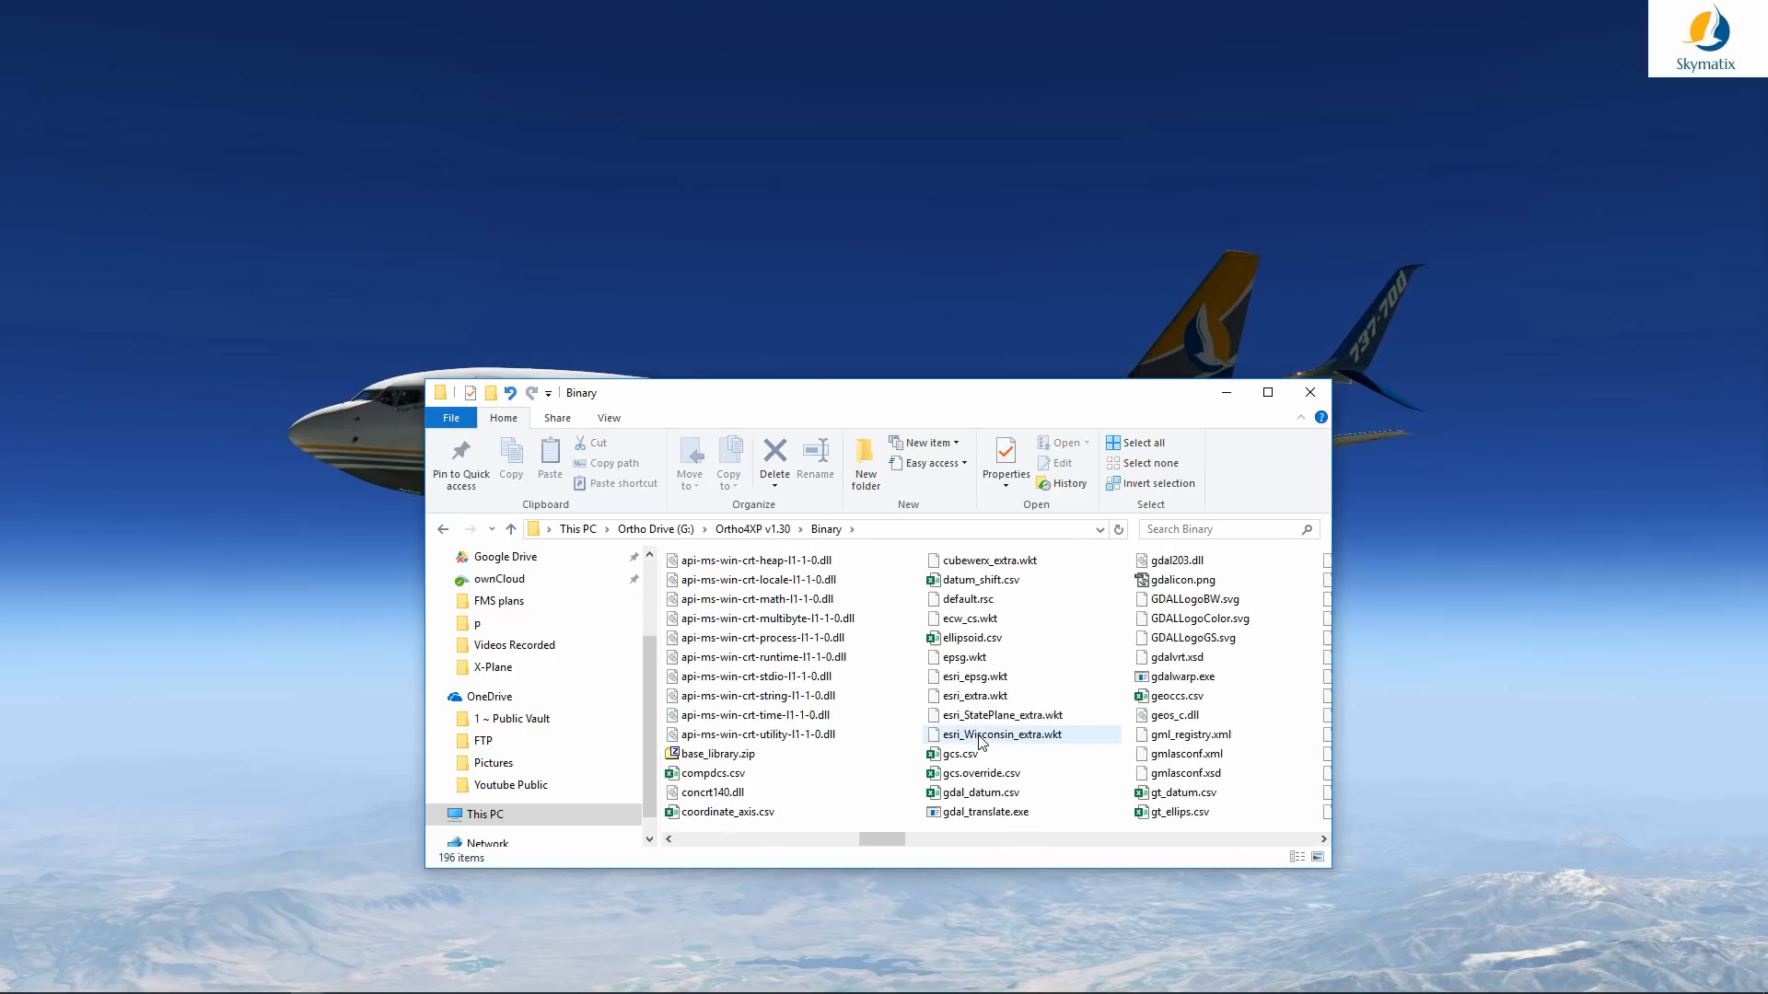
pyautogui.scroll(-1, 957, 741)
pyautogui.click(947, 736)
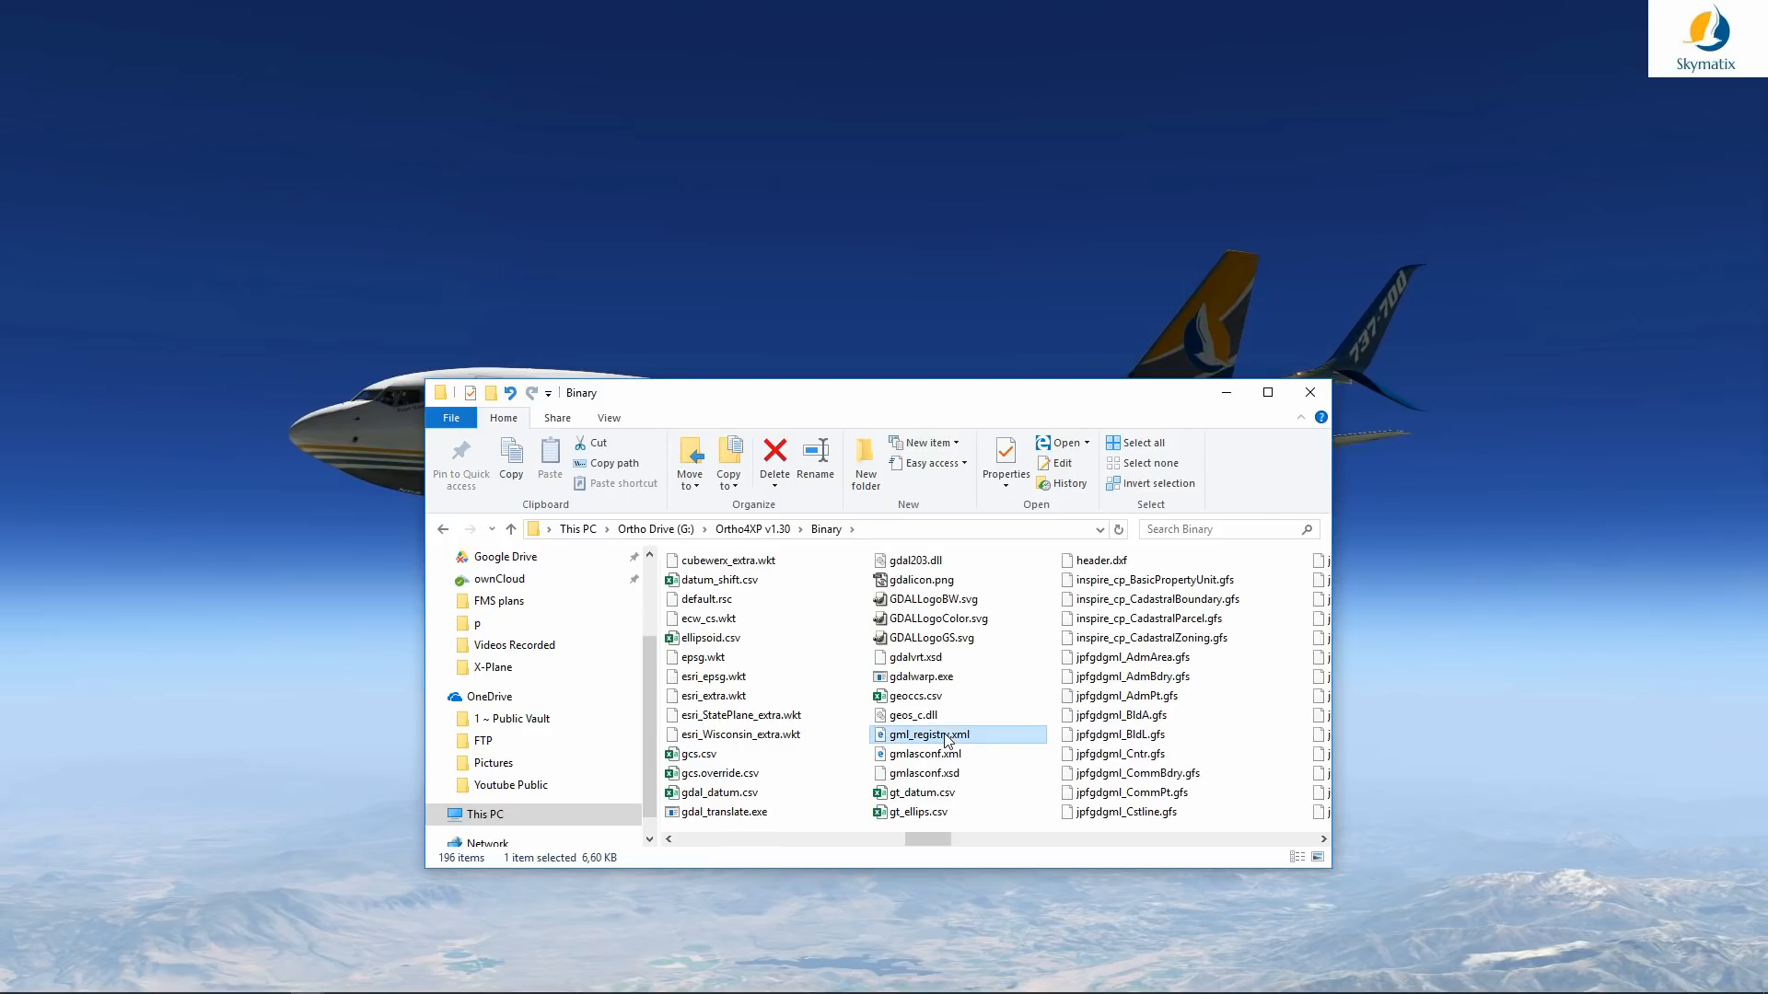
pyautogui.press('o')
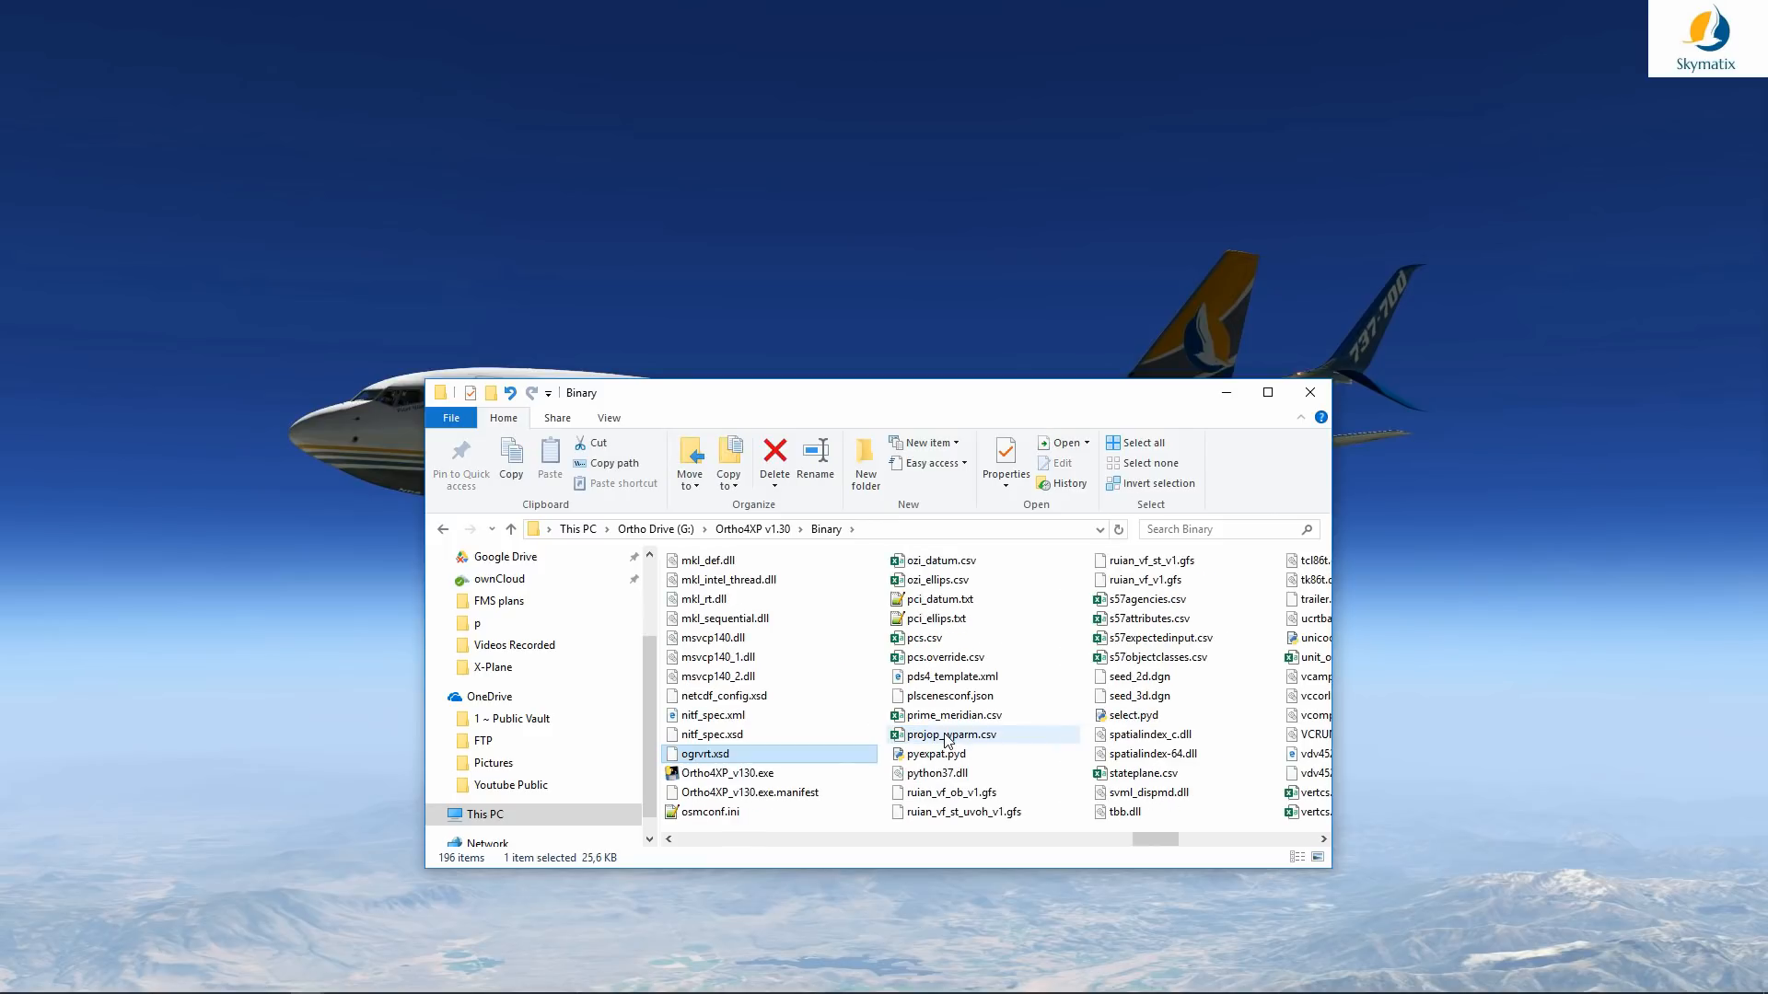
pyautogui.click(729, 777)
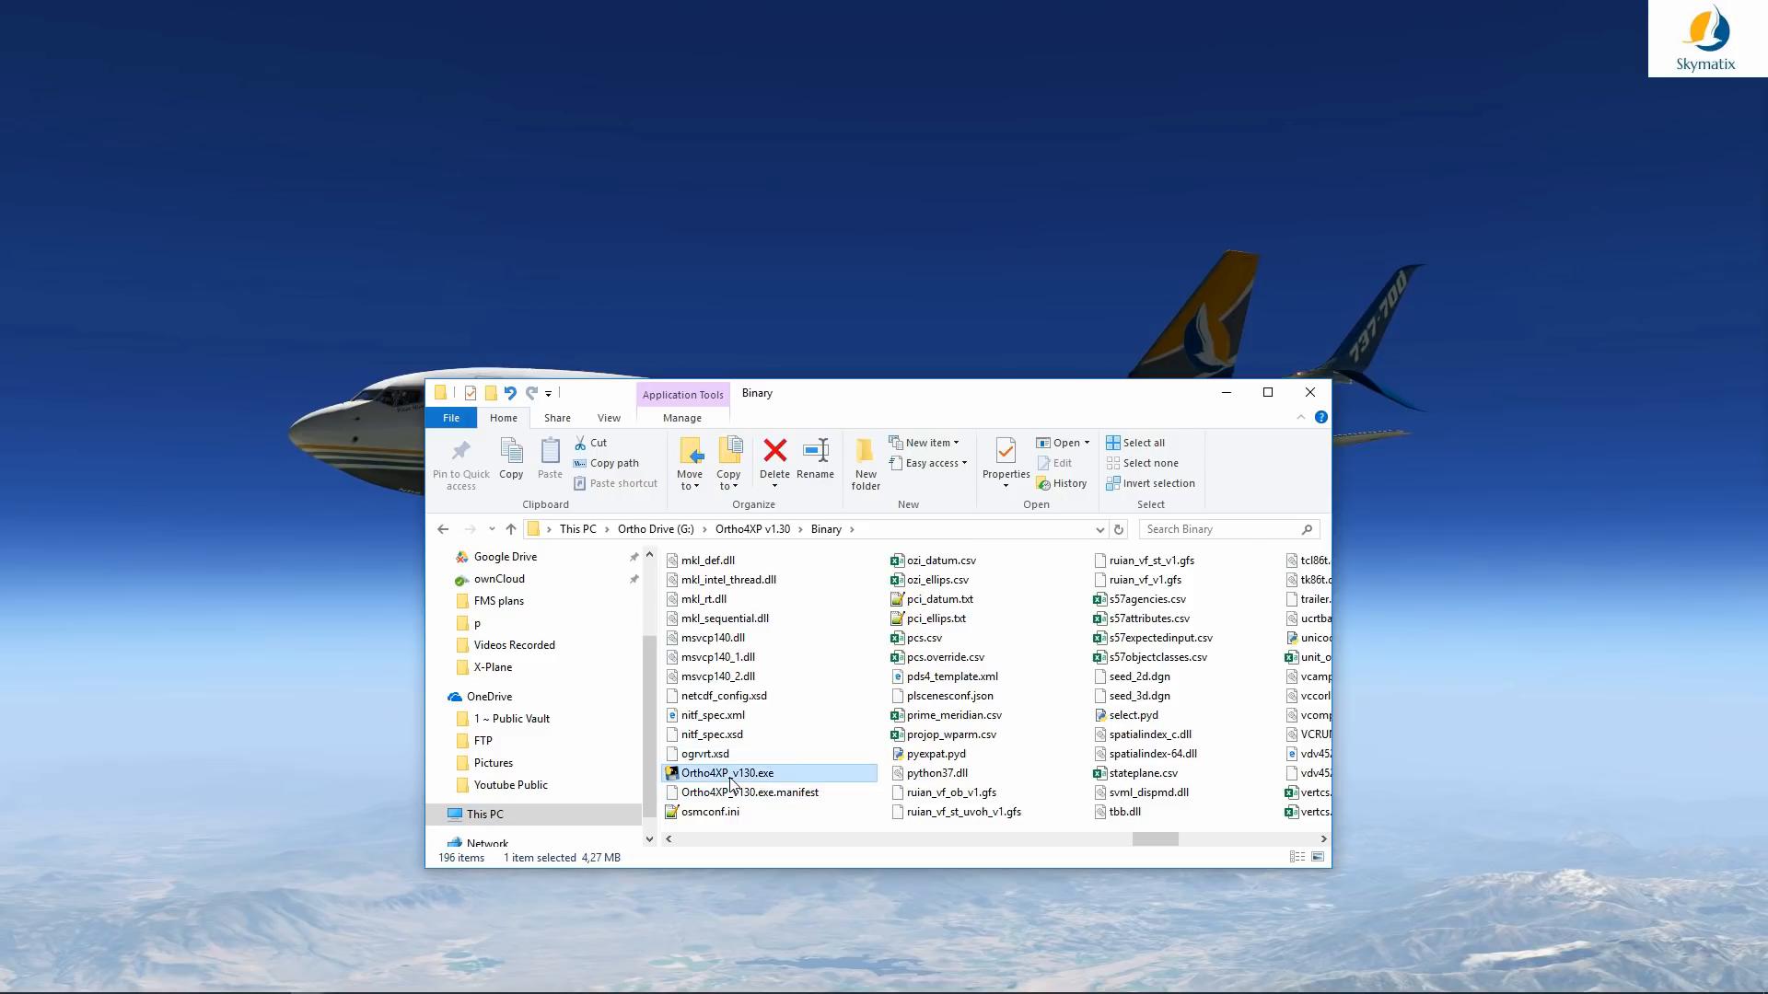
pyautogui.moveTo(731, 783); pyautogui.dragTo(709, 228)
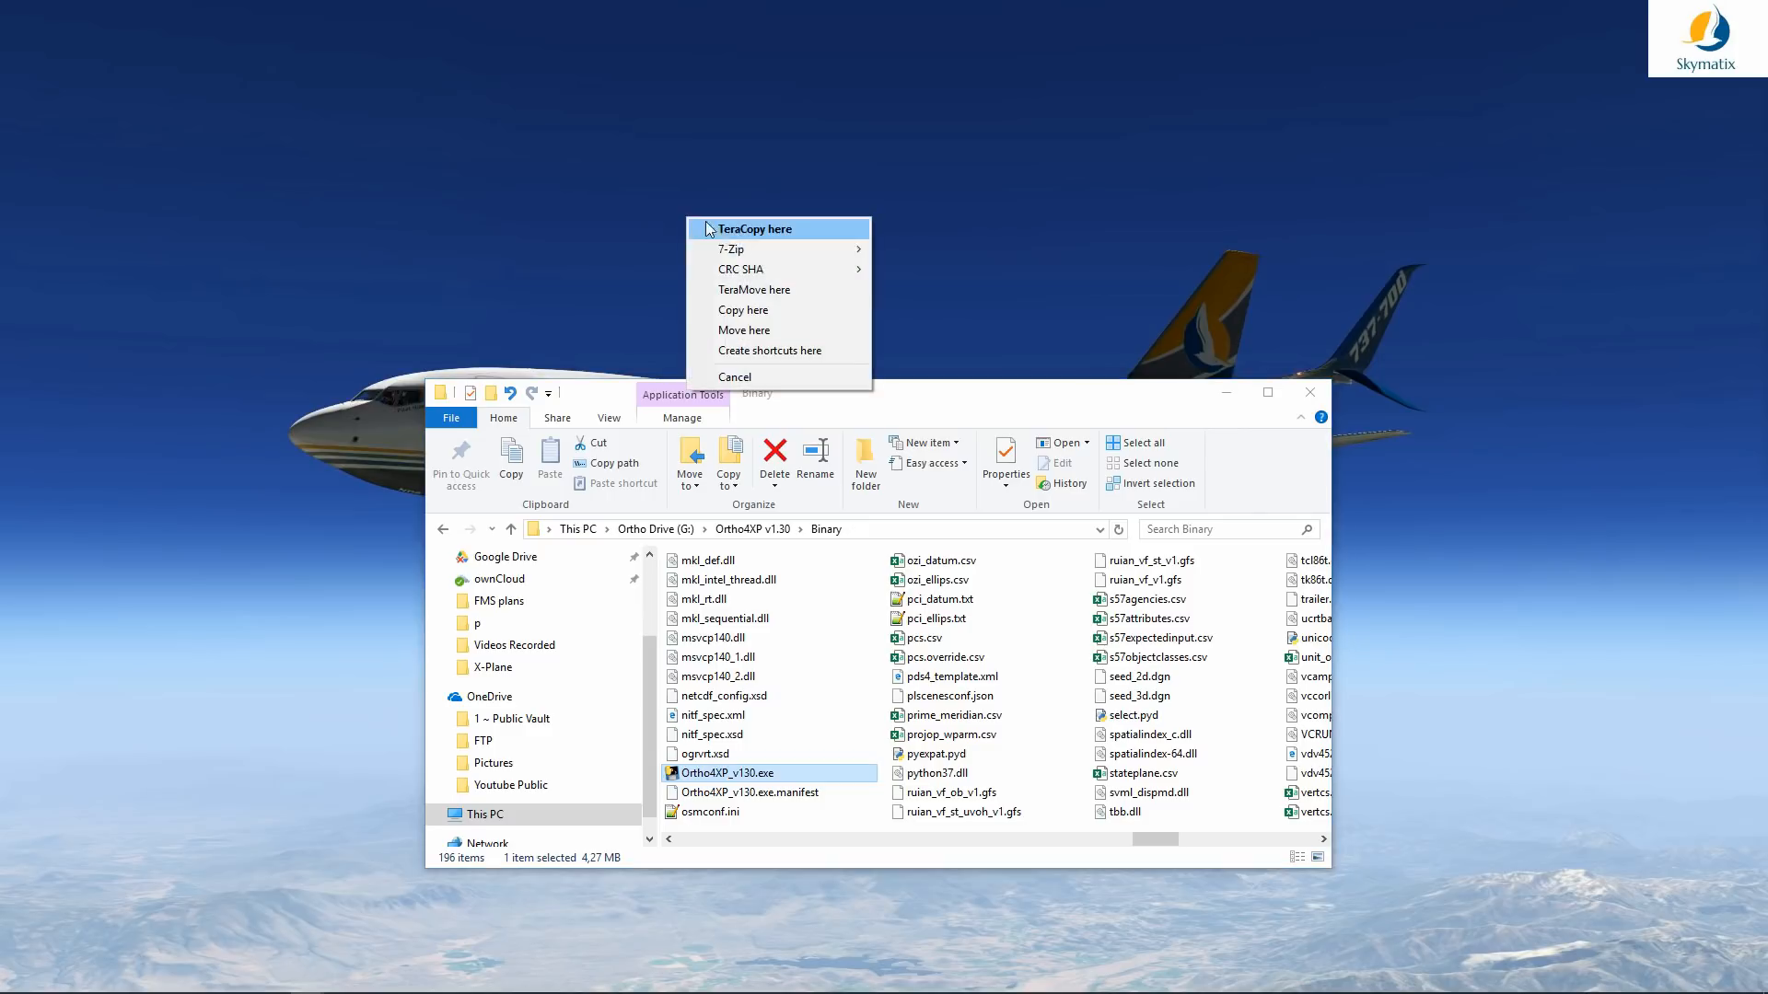
pyautogui.click(740, 353)
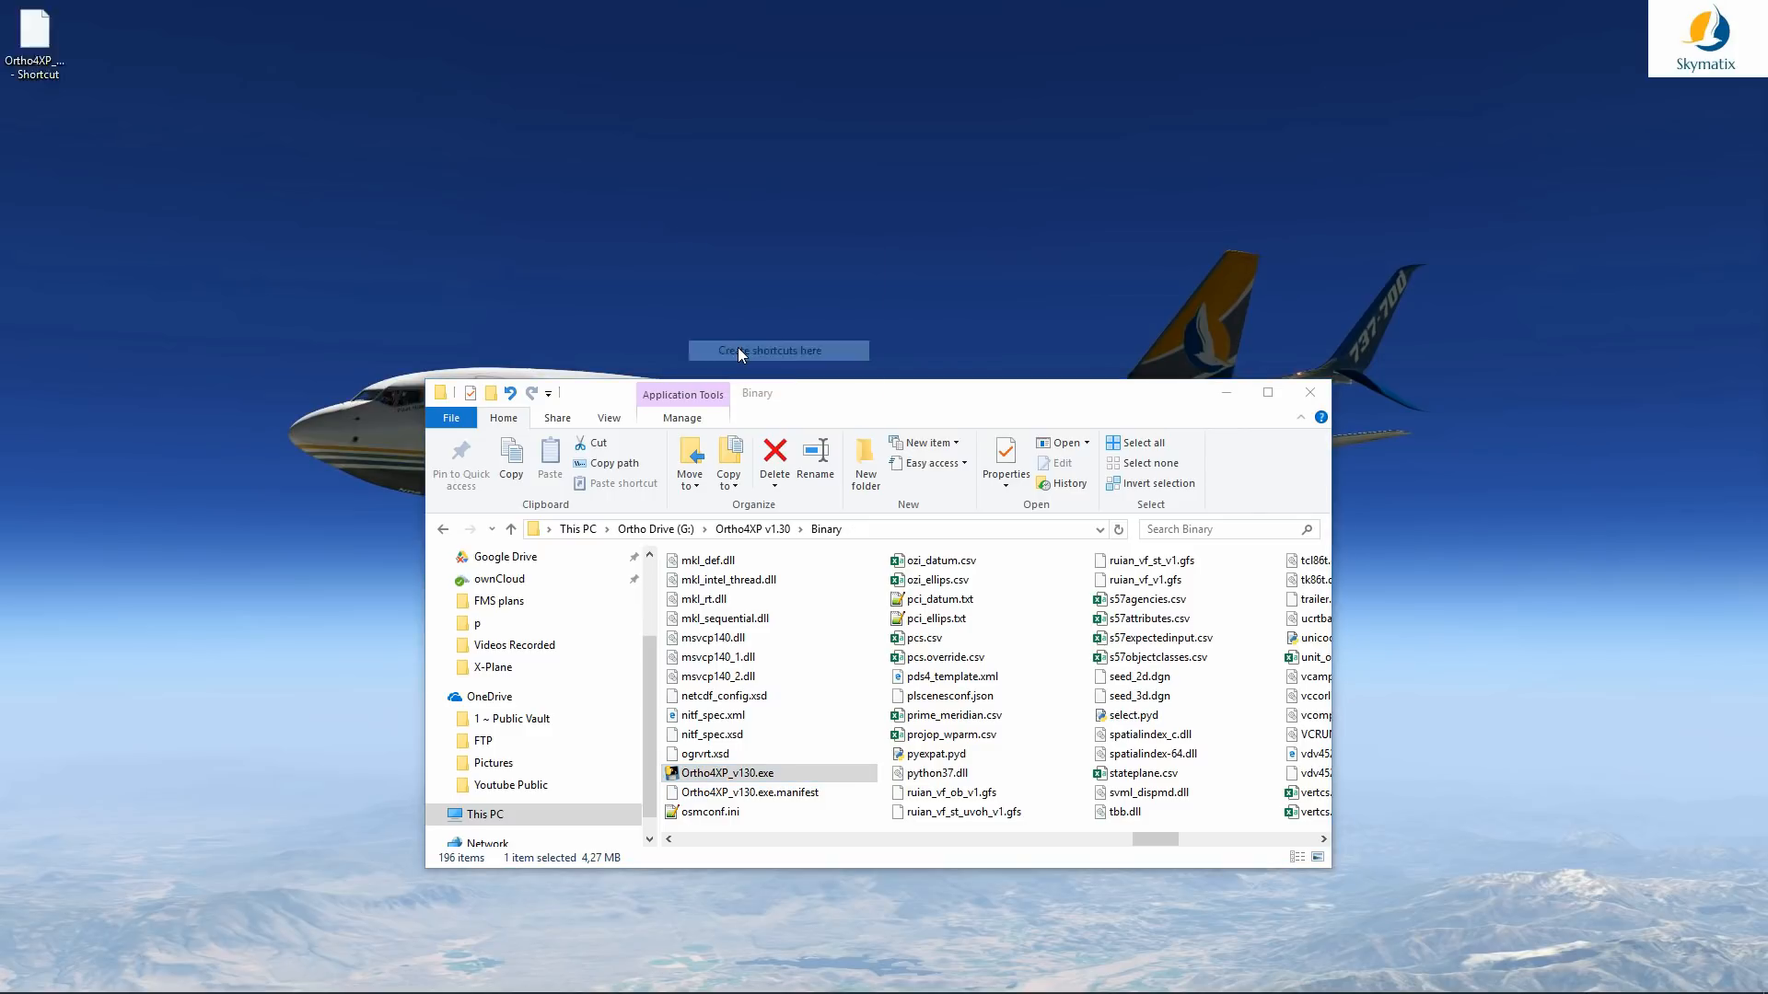
pyautogui.click(732, 225)
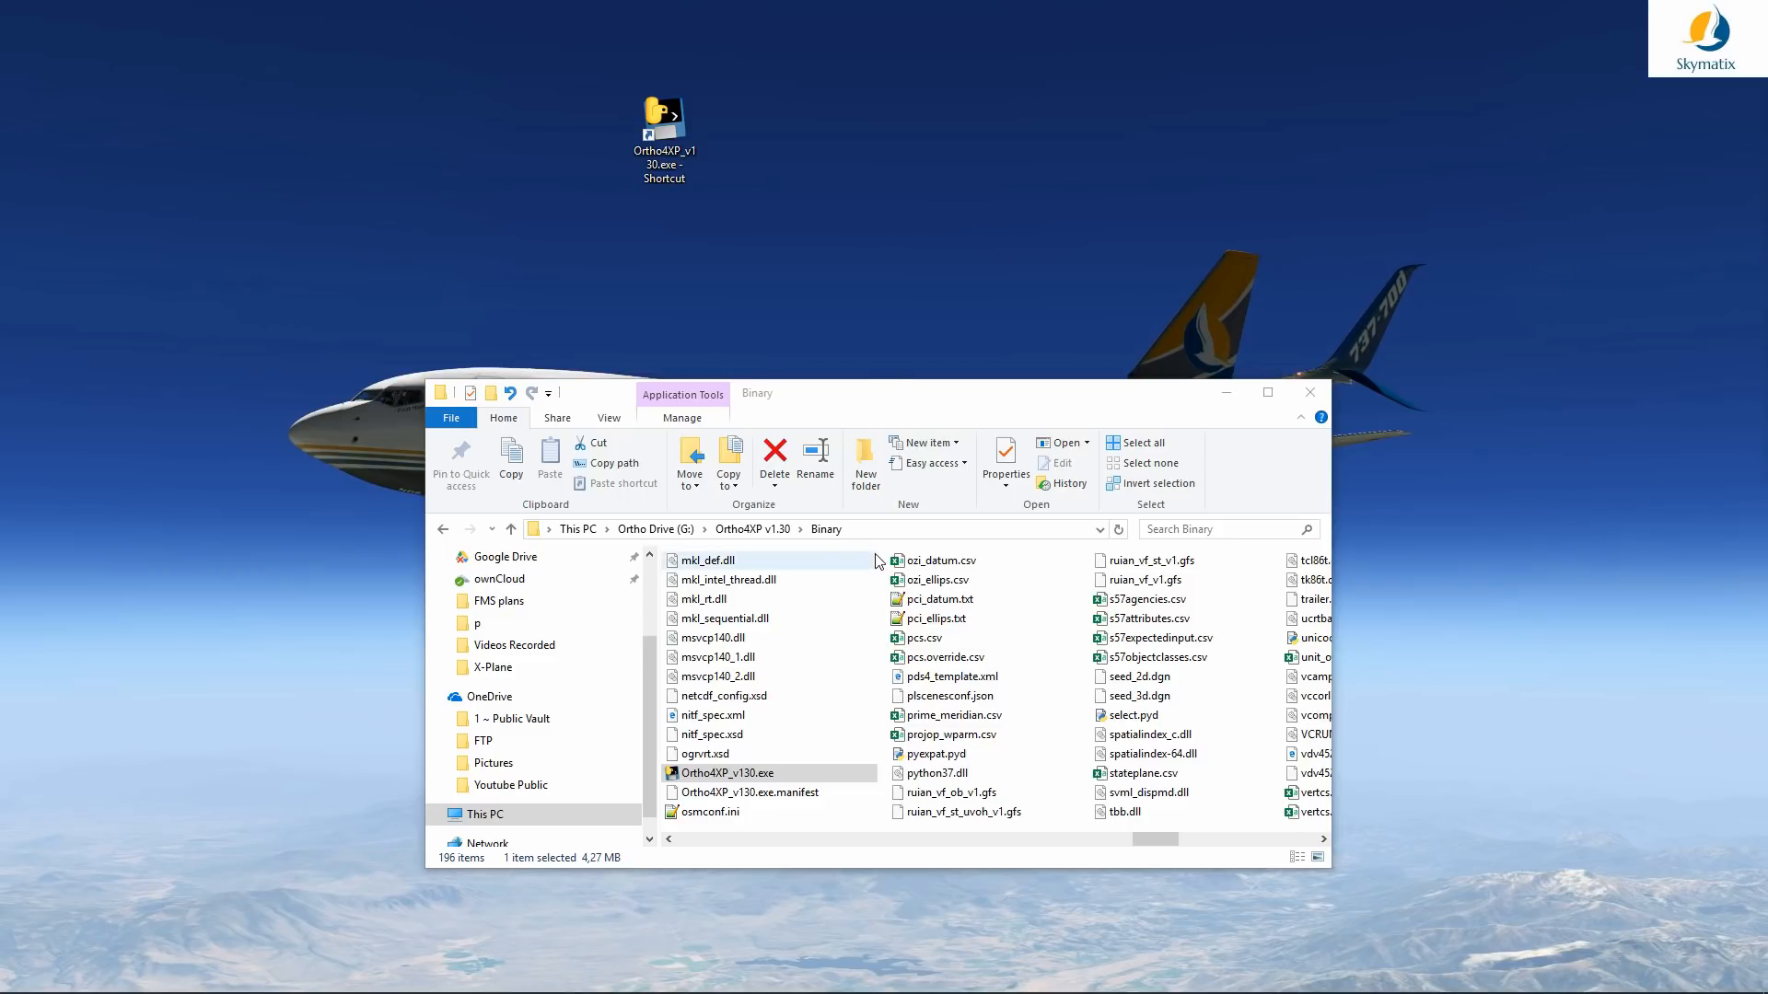
# Step: Return to the Ortho4XP v1.30 folder and reposition its window just below the new desktop shortcut
pyautogui.hscroll(-5, 781, 569)
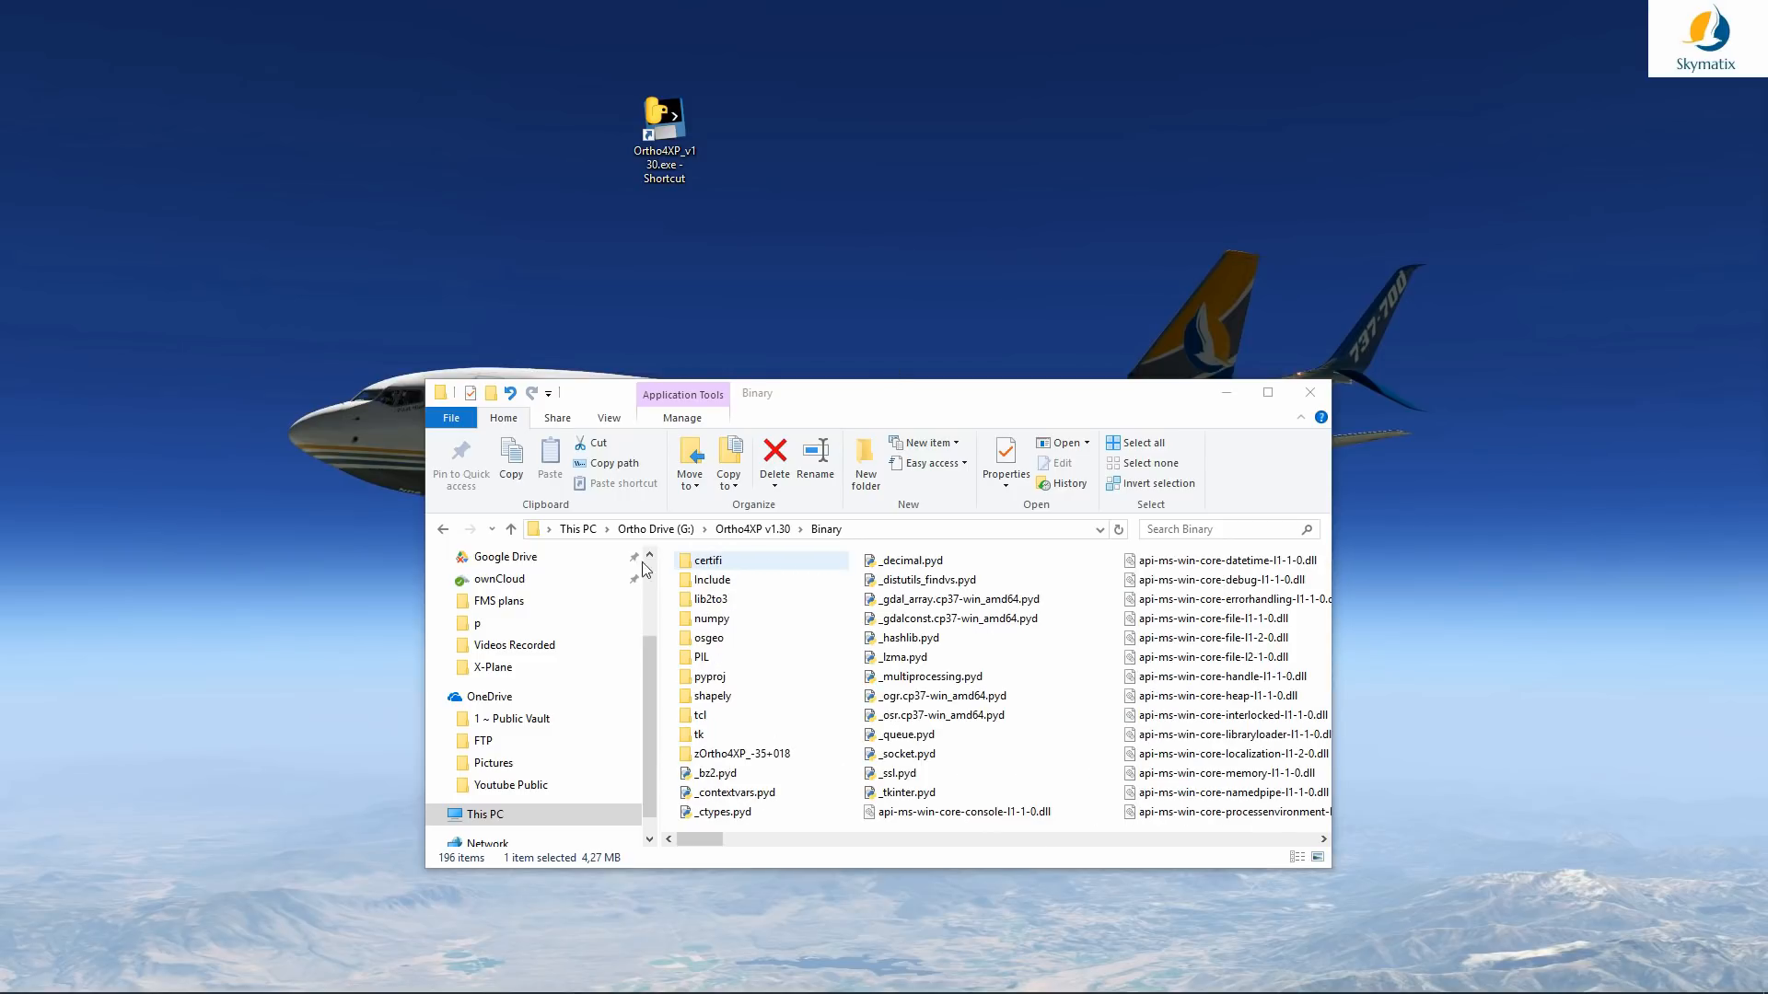
pyautogui.click(448, 531)
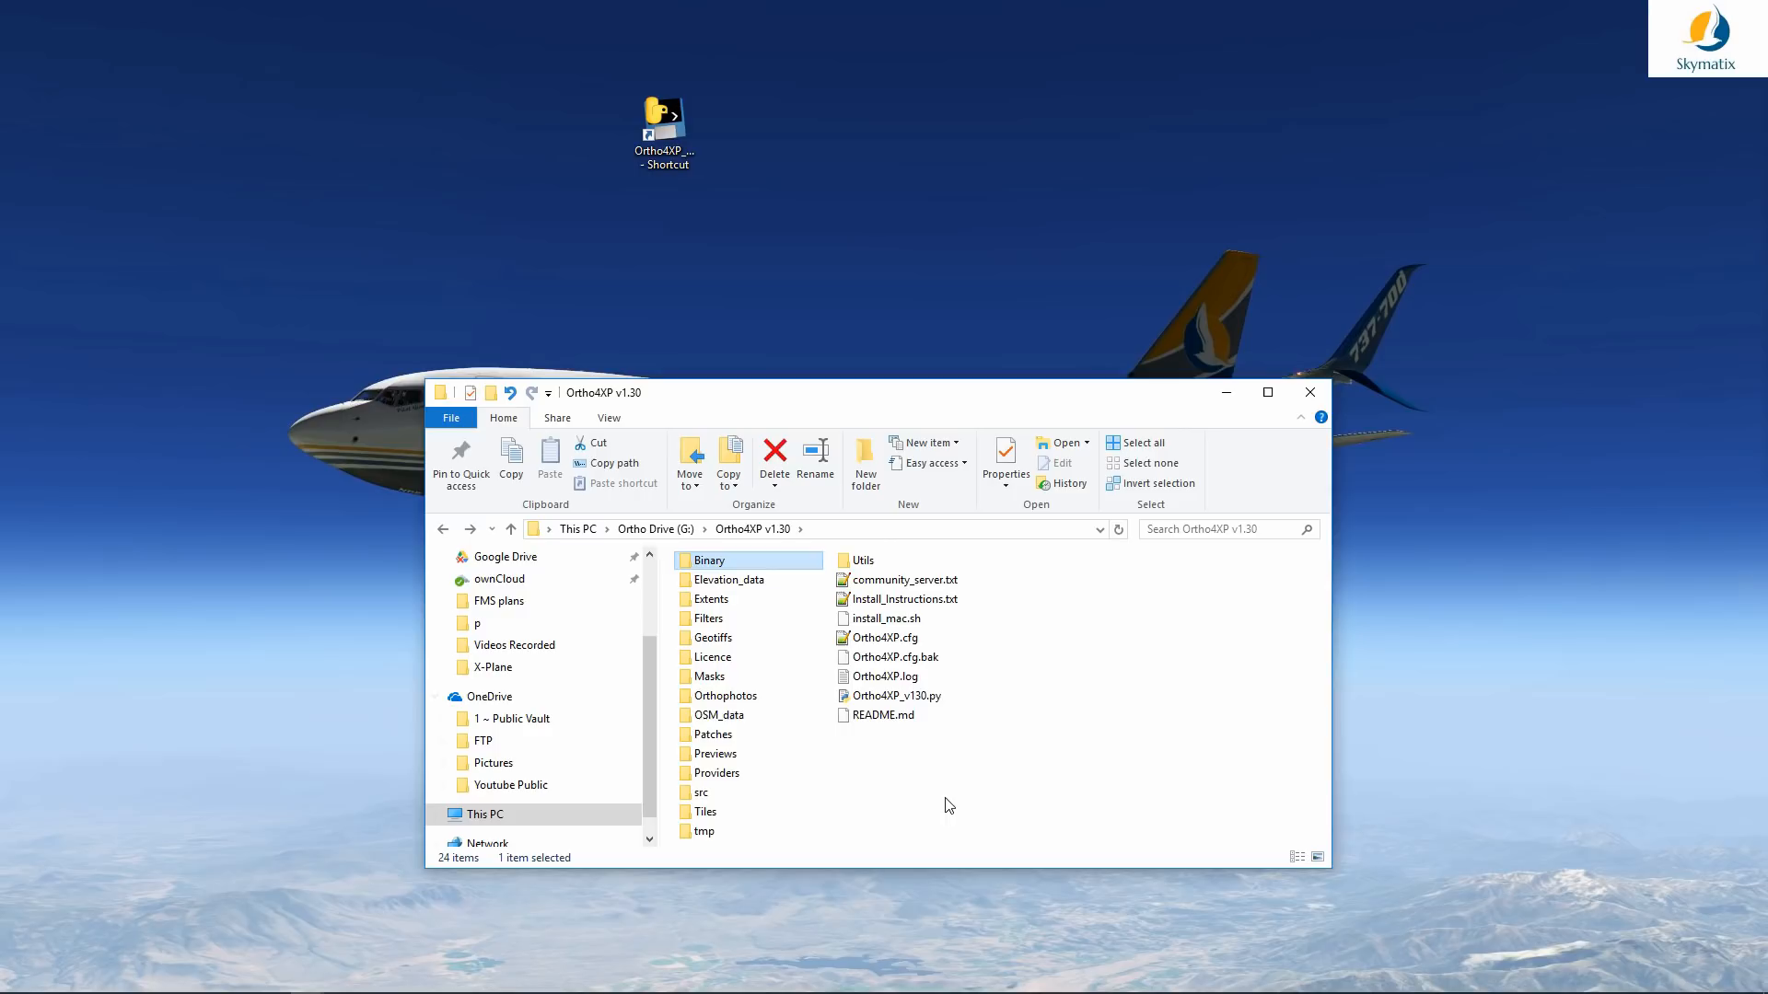
pyautogui.click(950, 807)
pyautogui.moveTo(886, 397); pyautogui.dragTo(854, 322)
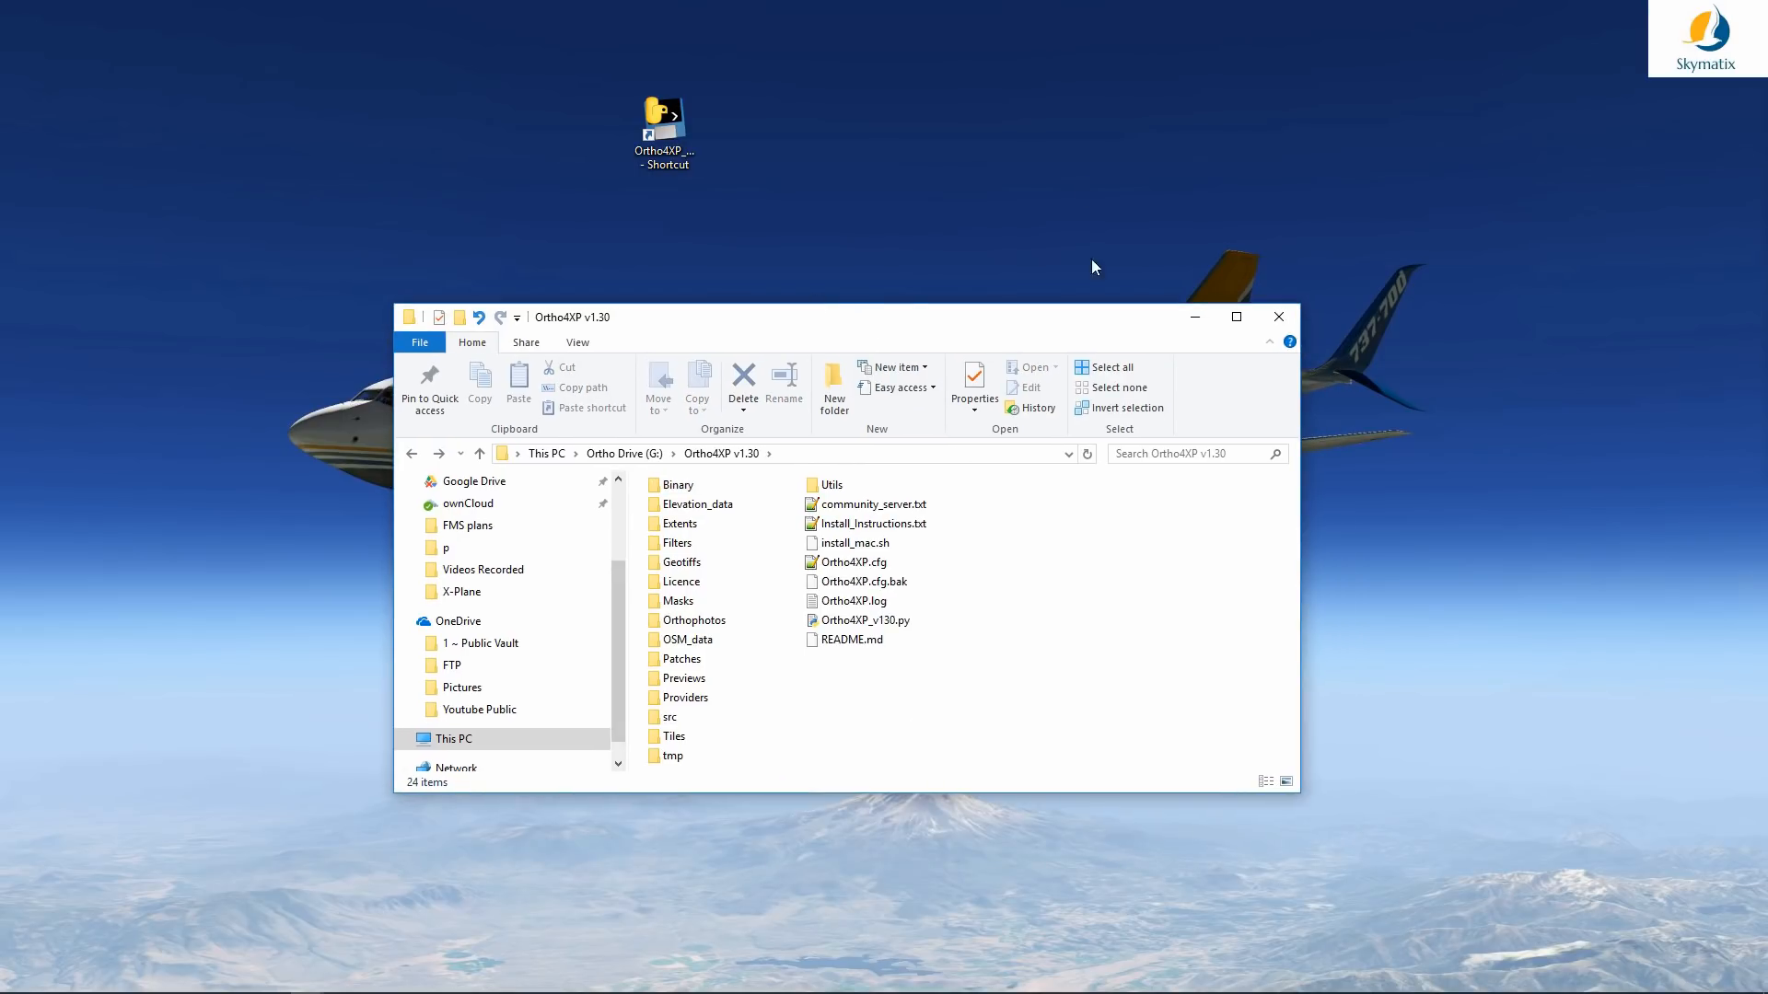
pyautogui.moveTo(807, 323); pyautogui.dragTo(800, 297)
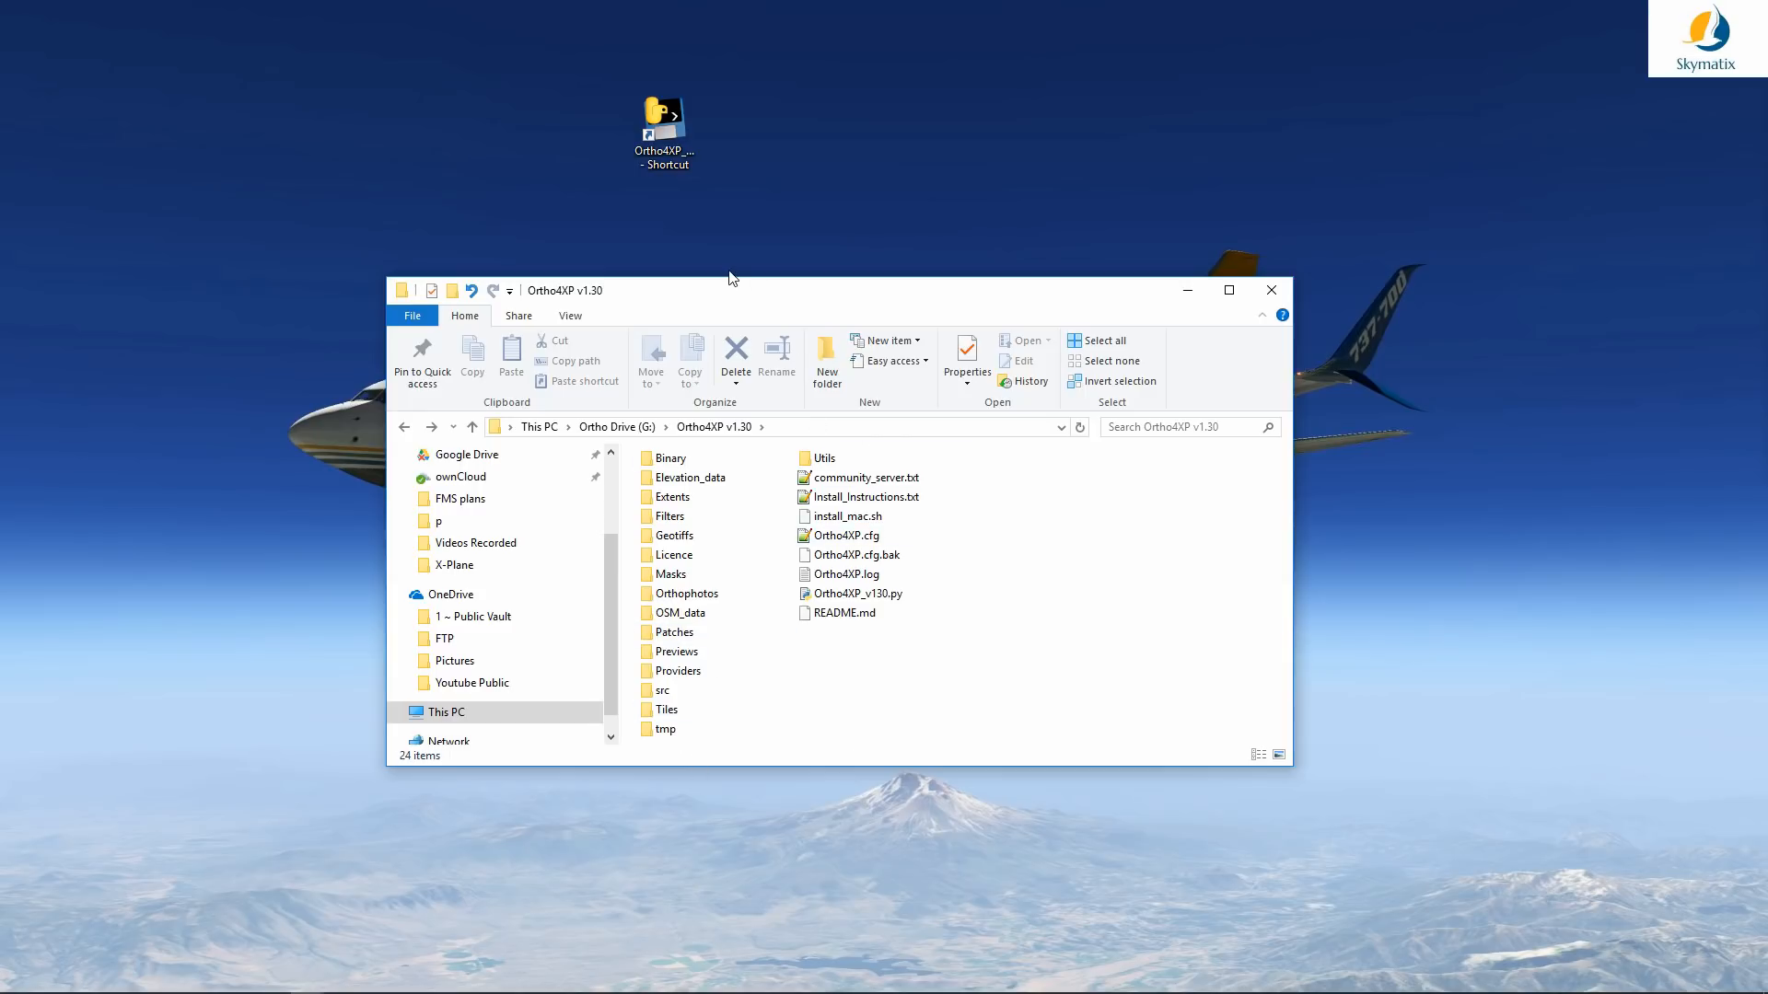
pyautogui.click(683, 167)
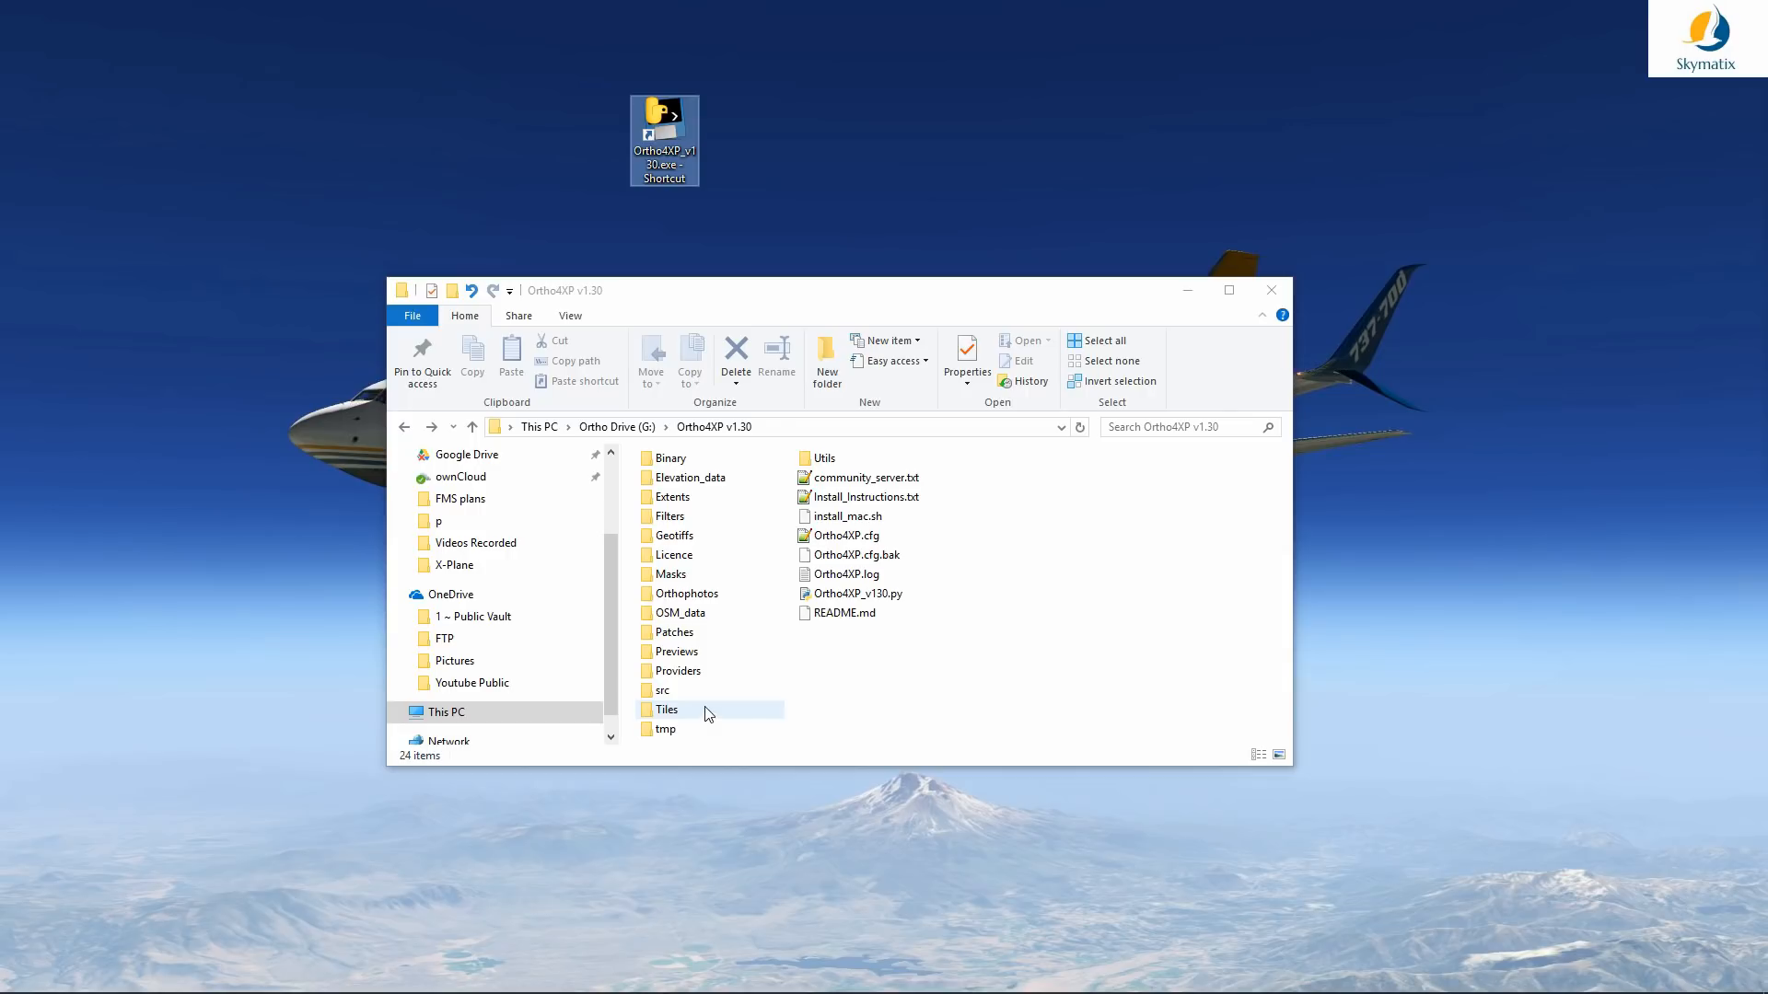
# Step: Inspect the Tiles folder inside Ortho4XP v1.30 and go back to the parent folder
pyautogui.click(672, 709)
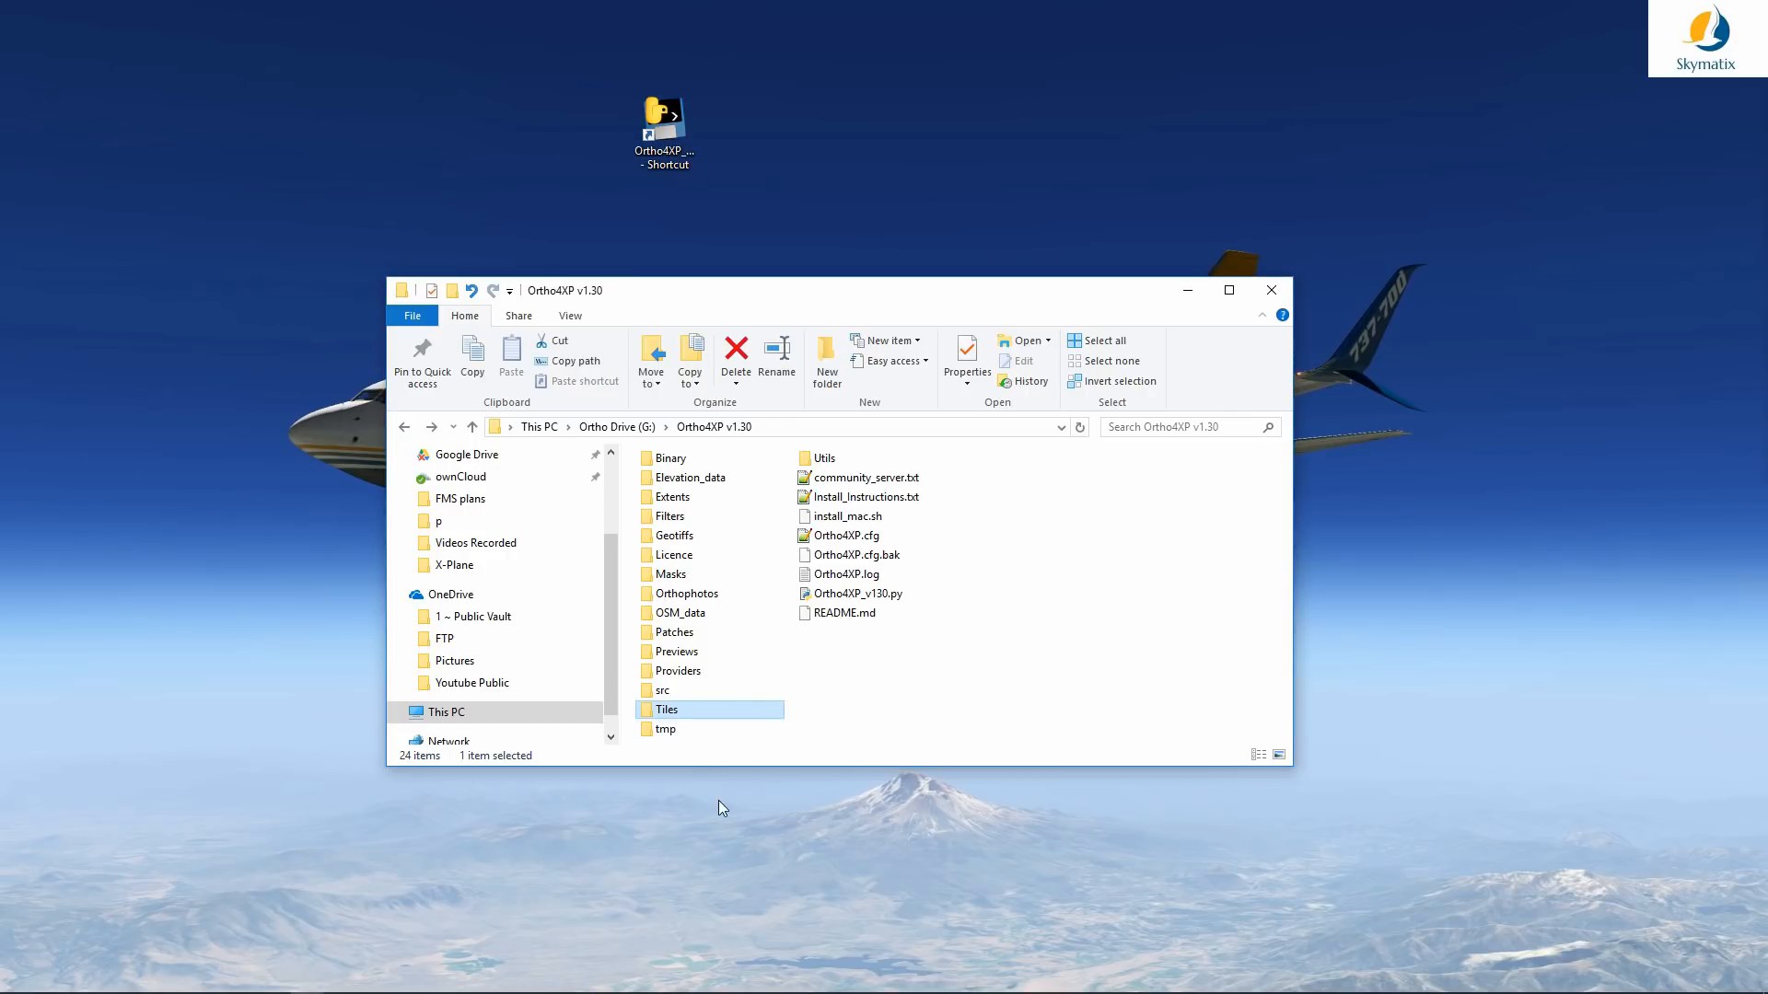
pyautogui.doubleClick(672, 709)
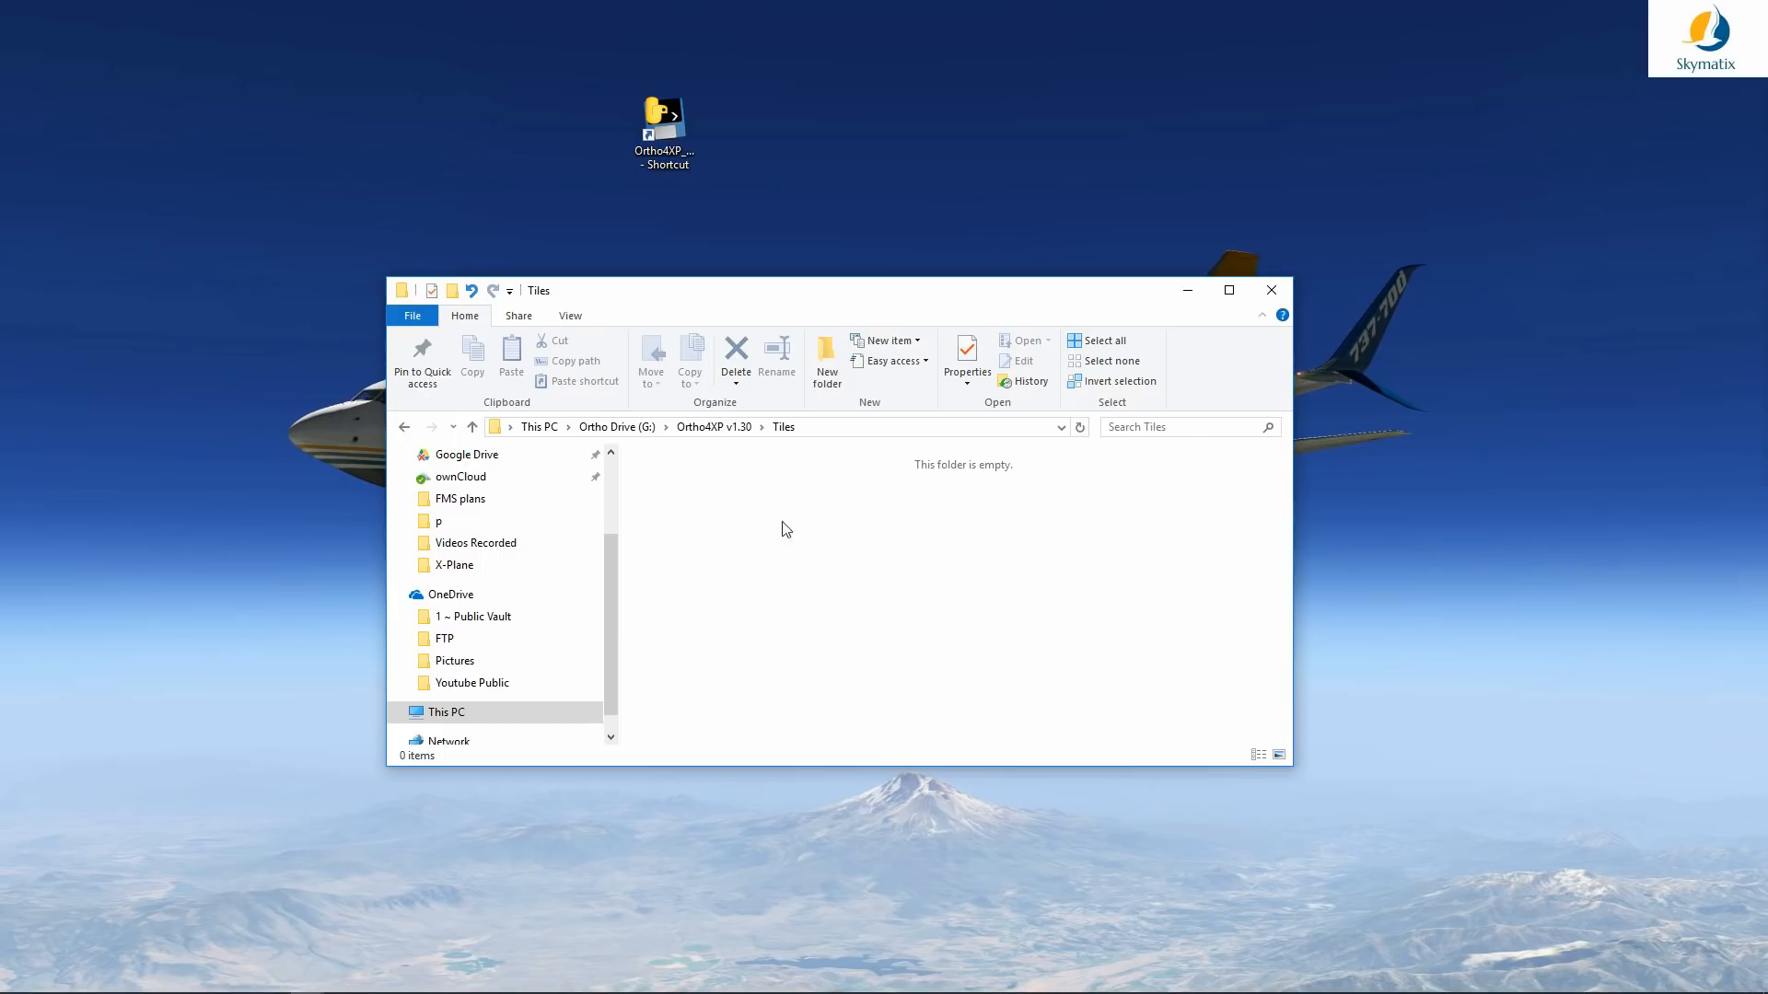
pyautogui.click(403, 426)
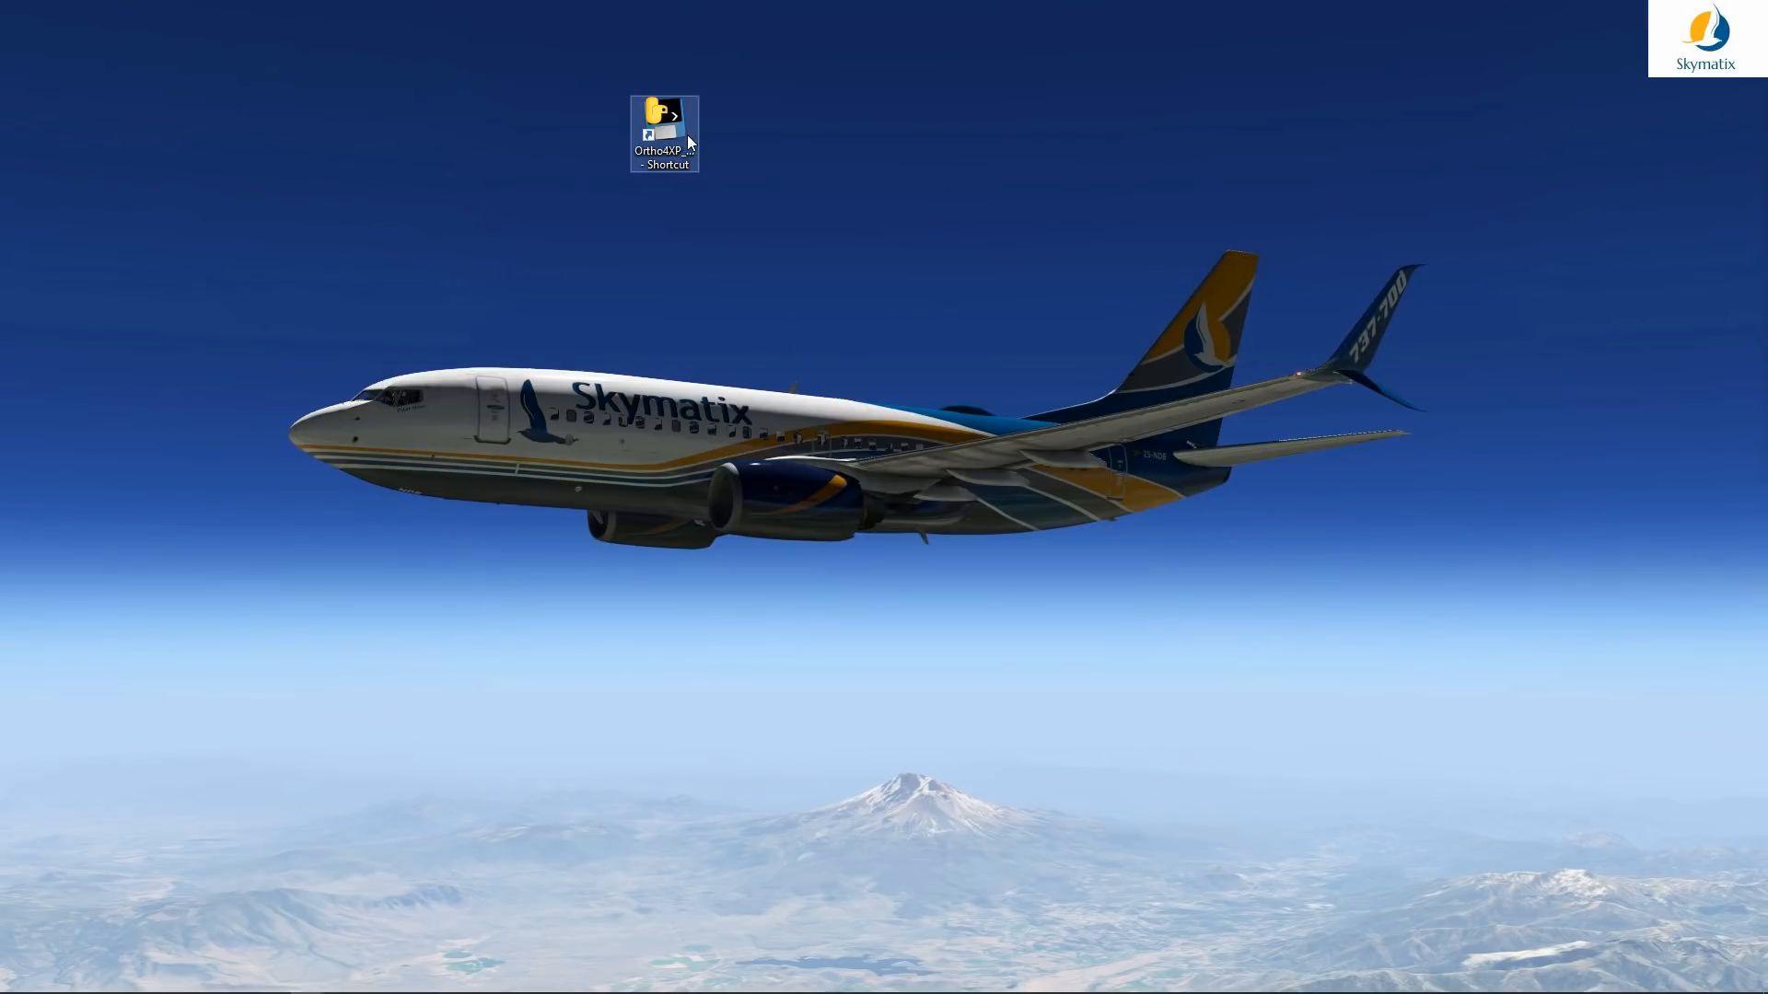
# Step: Start Ortho4XP from its desktop shortcut and maximize its main window
pyautogui.doubleClick(688, 134)
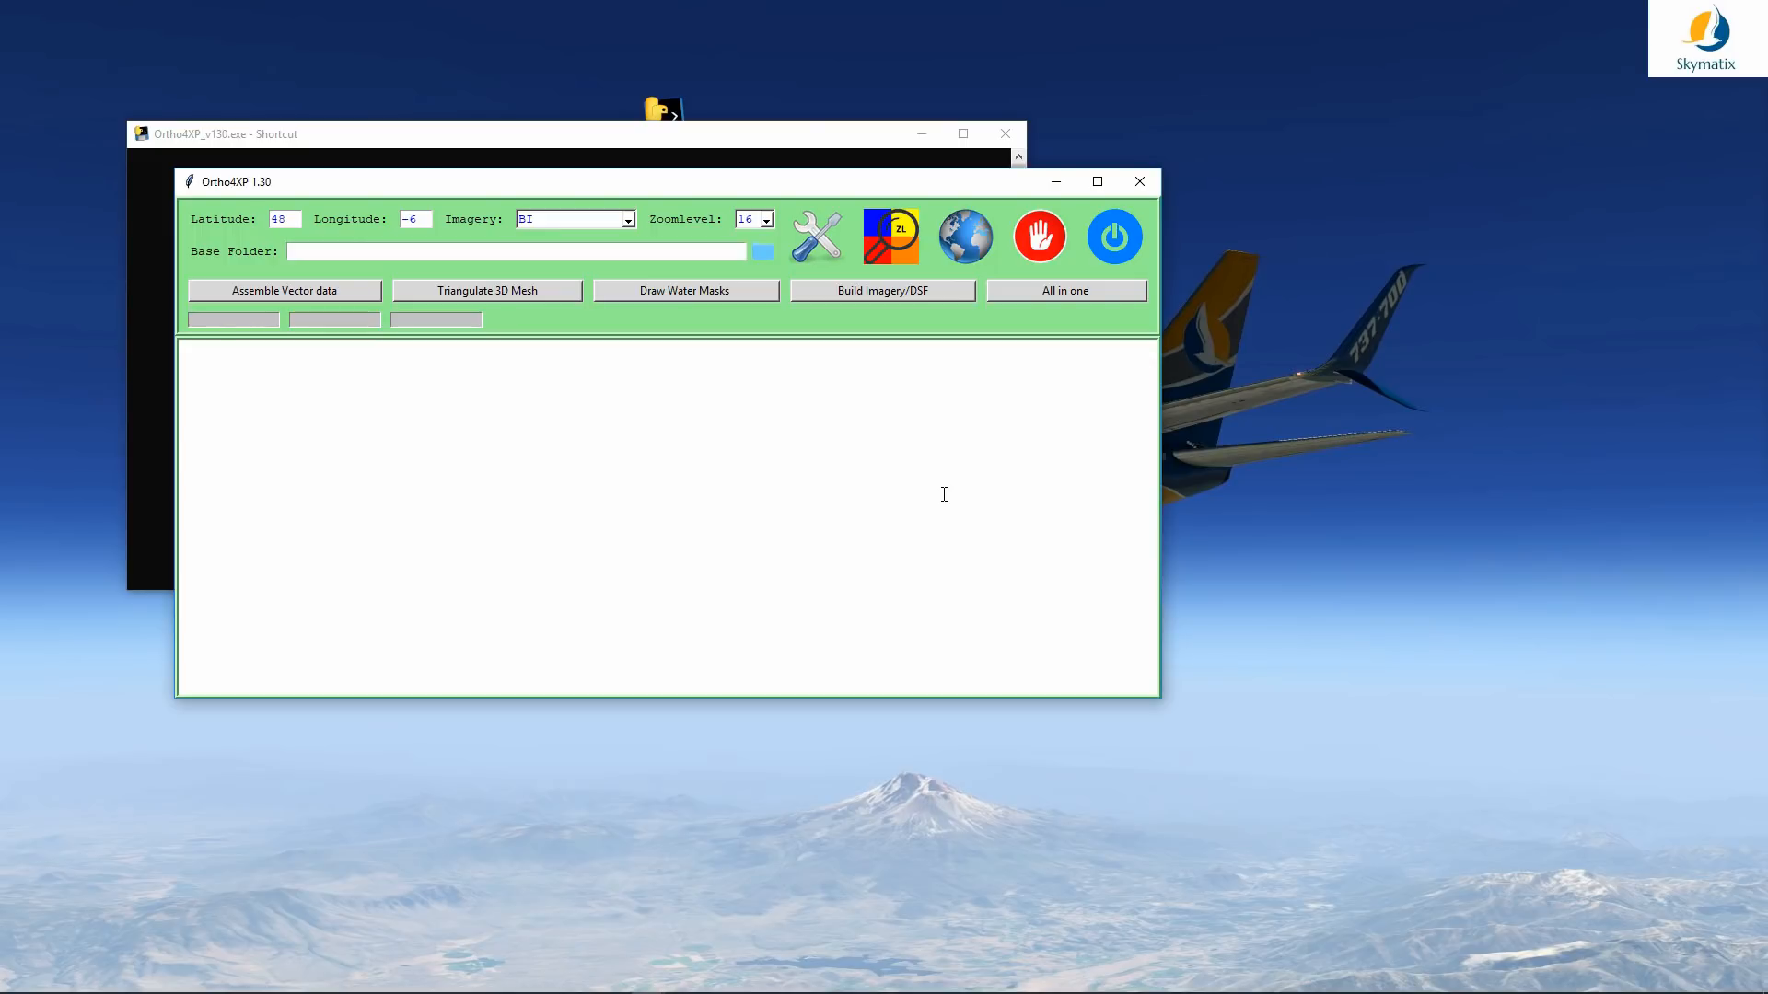
pyautogui.doubleClick(686, 183)
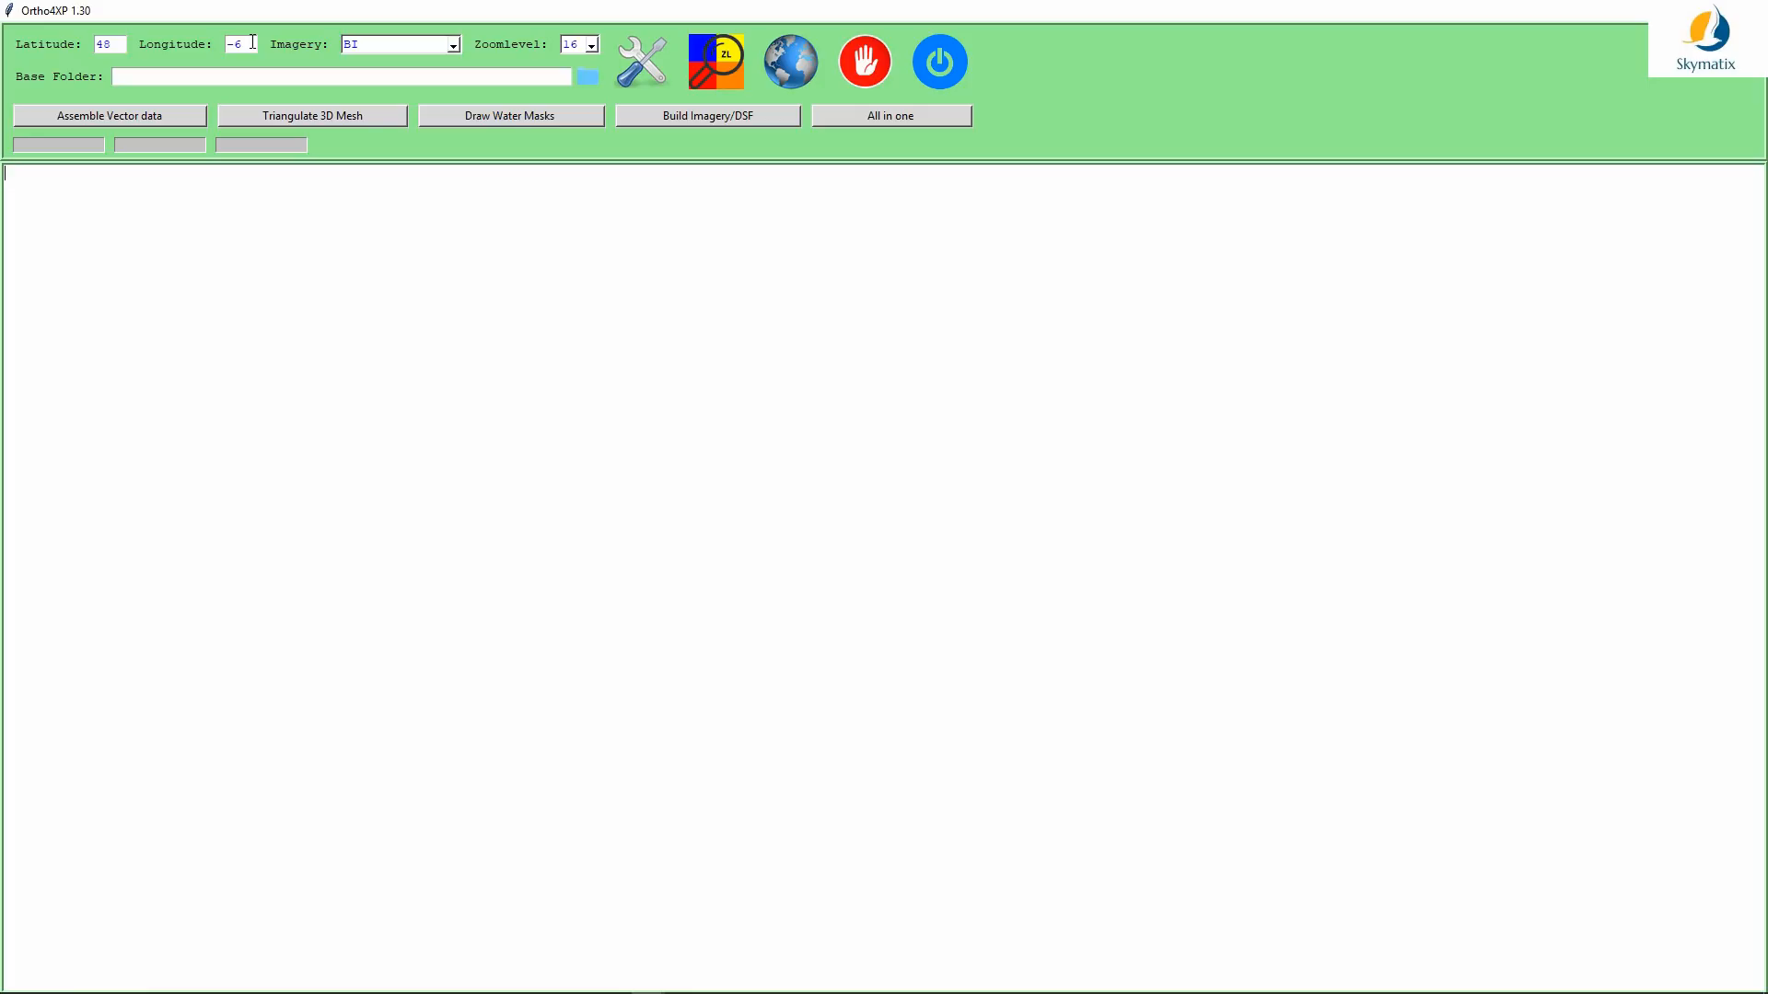
# Step: Set the imagery source to Arc and the zoom level to 17
pyautogui.click(452, 48)
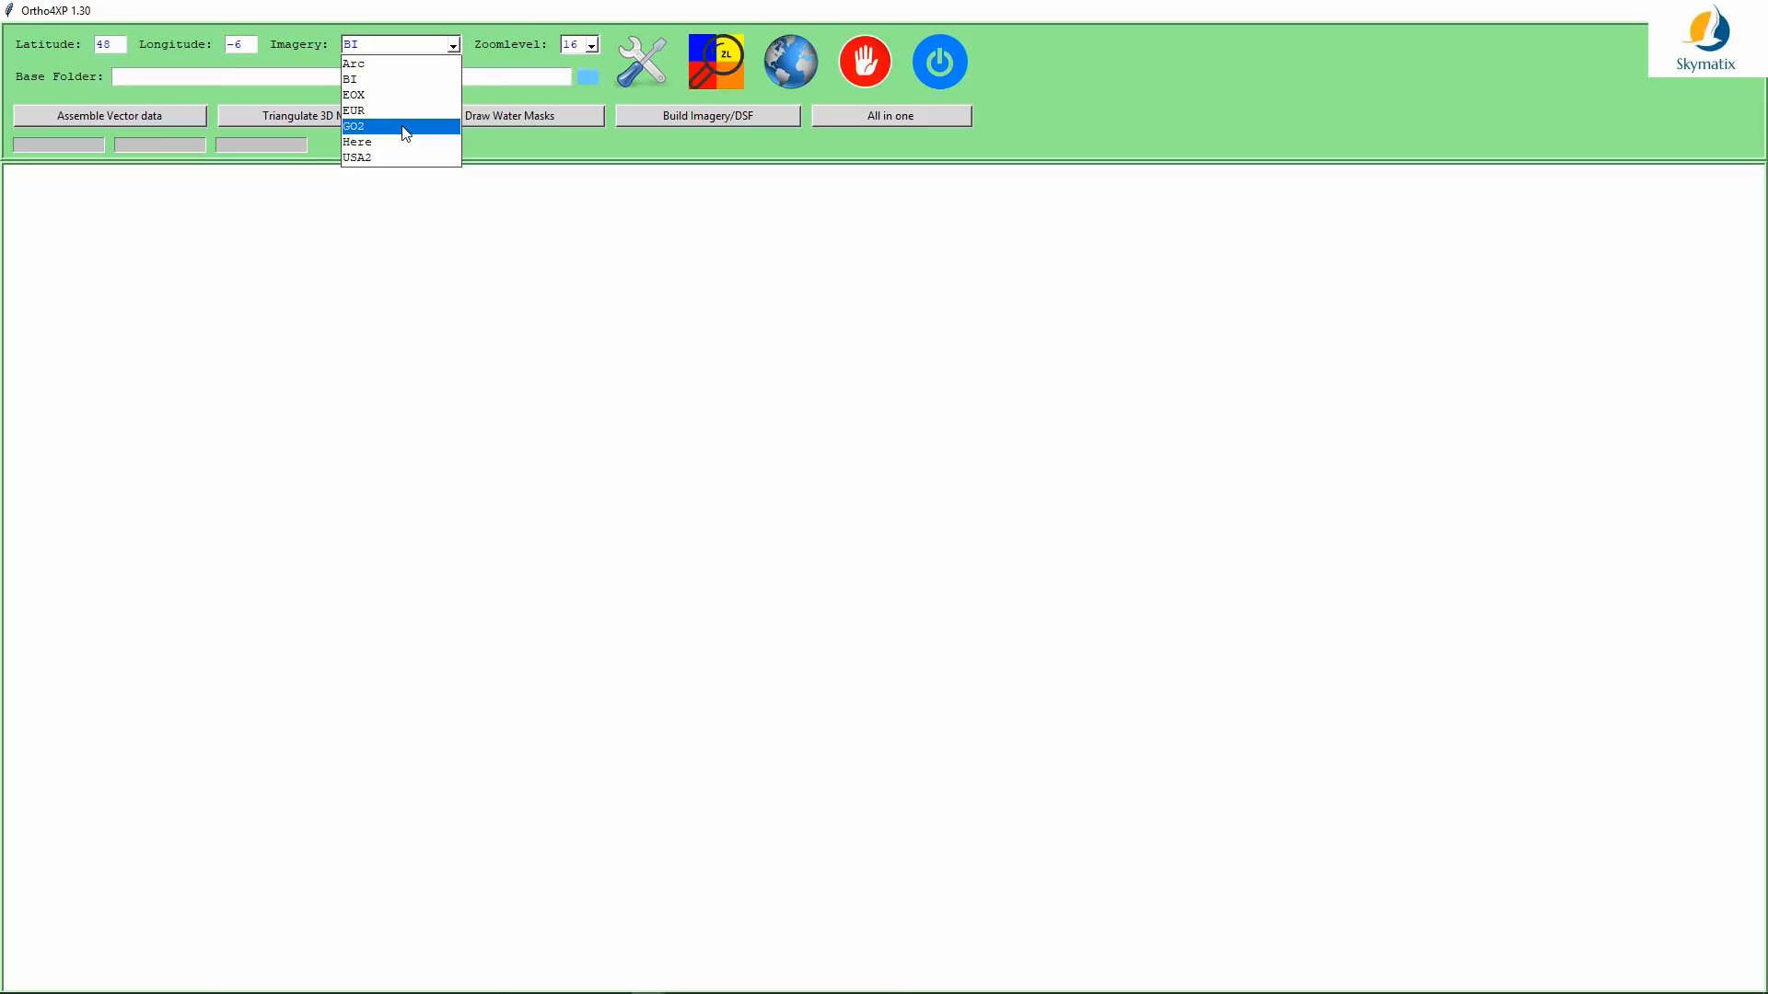
pyautogui.click(352, 68)
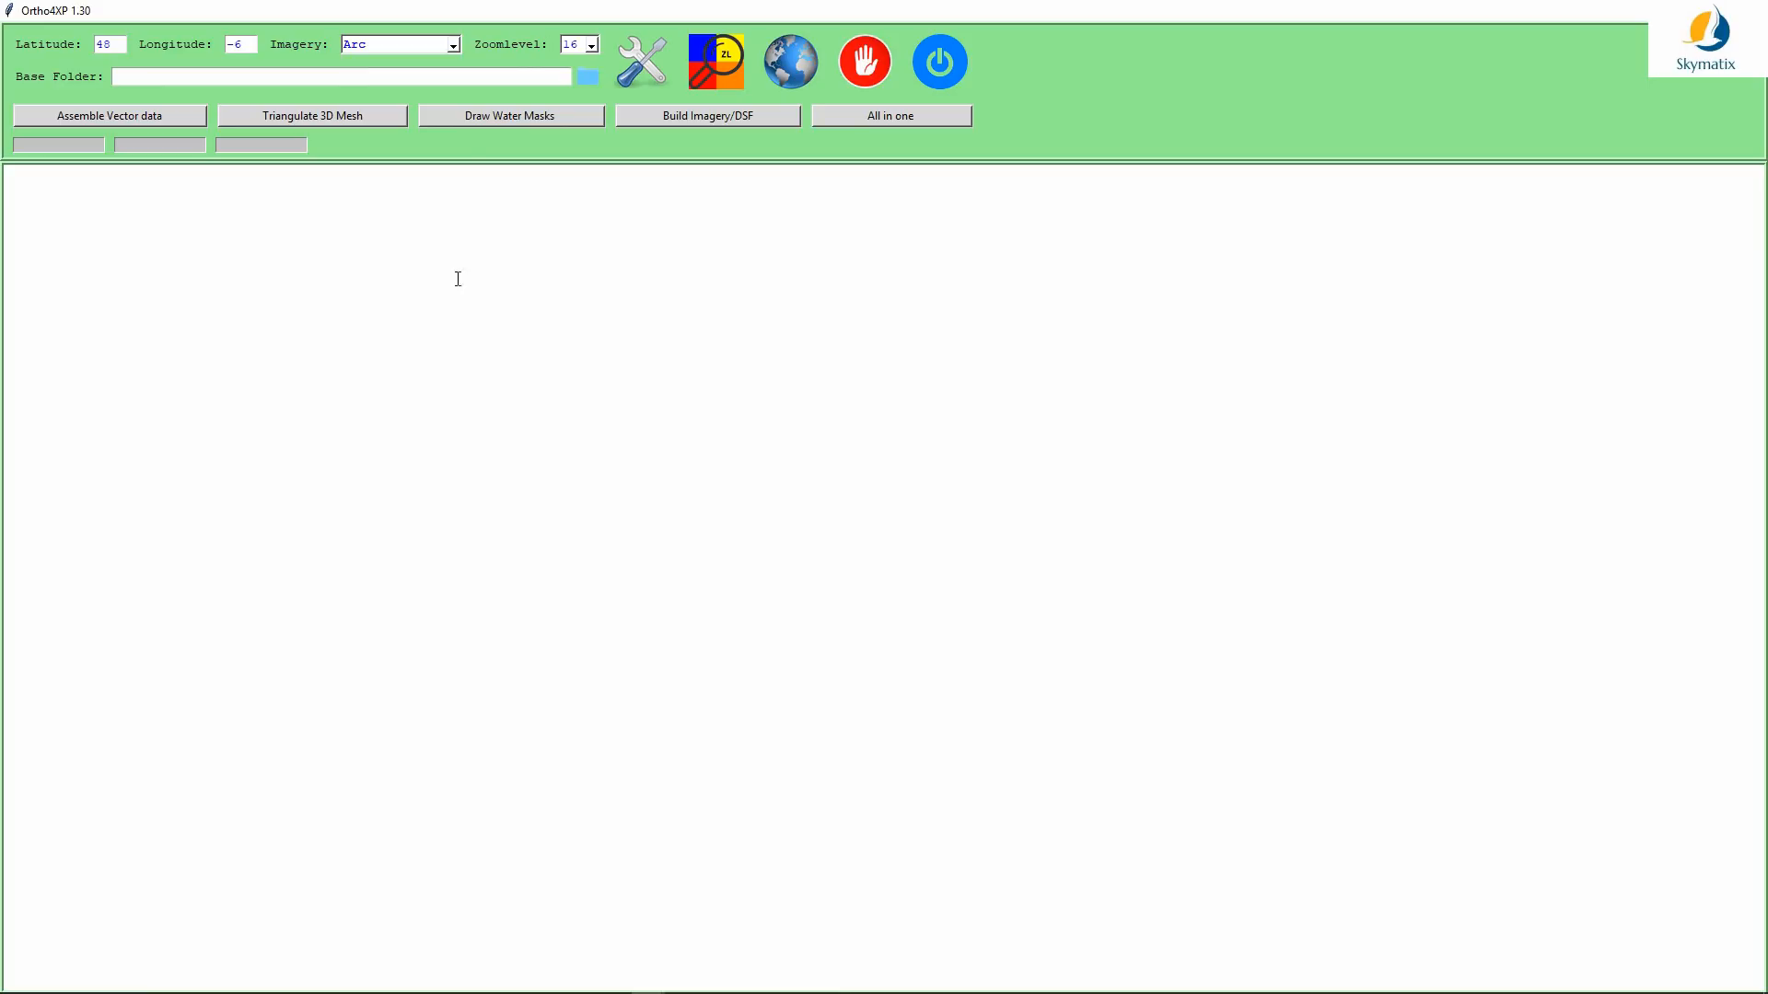
pyautogui.click(591, 48)
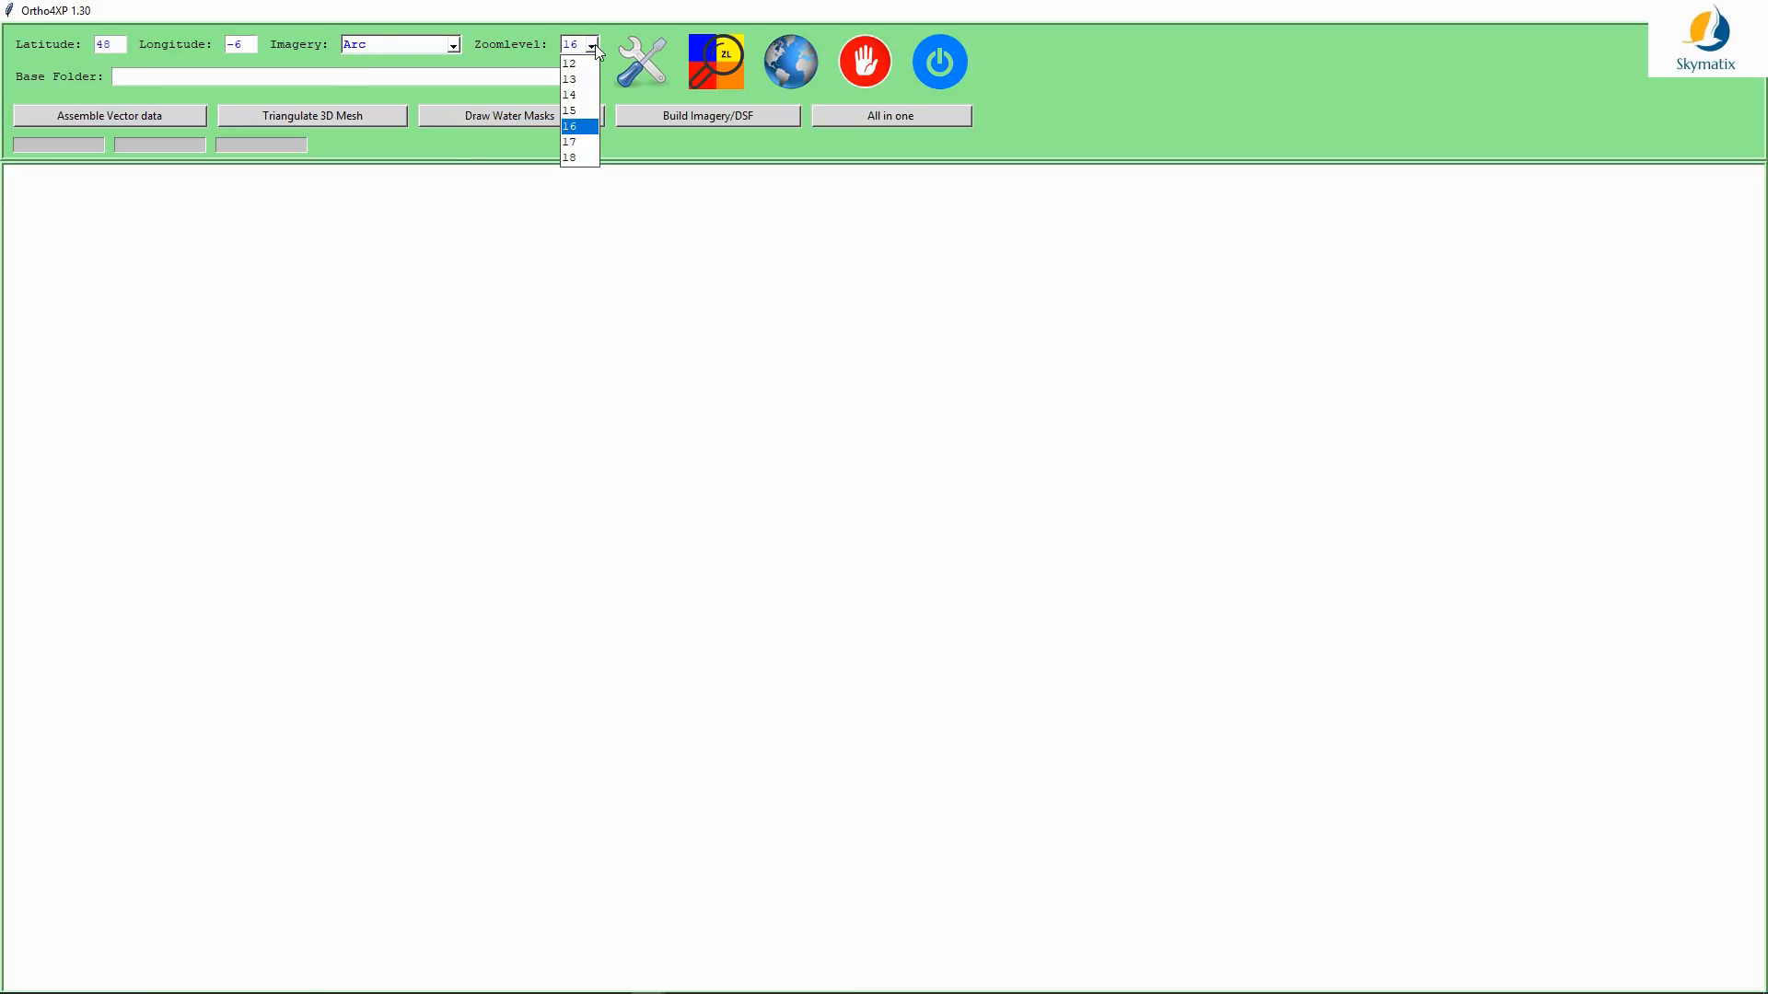
pyautogui.click(568, 147)
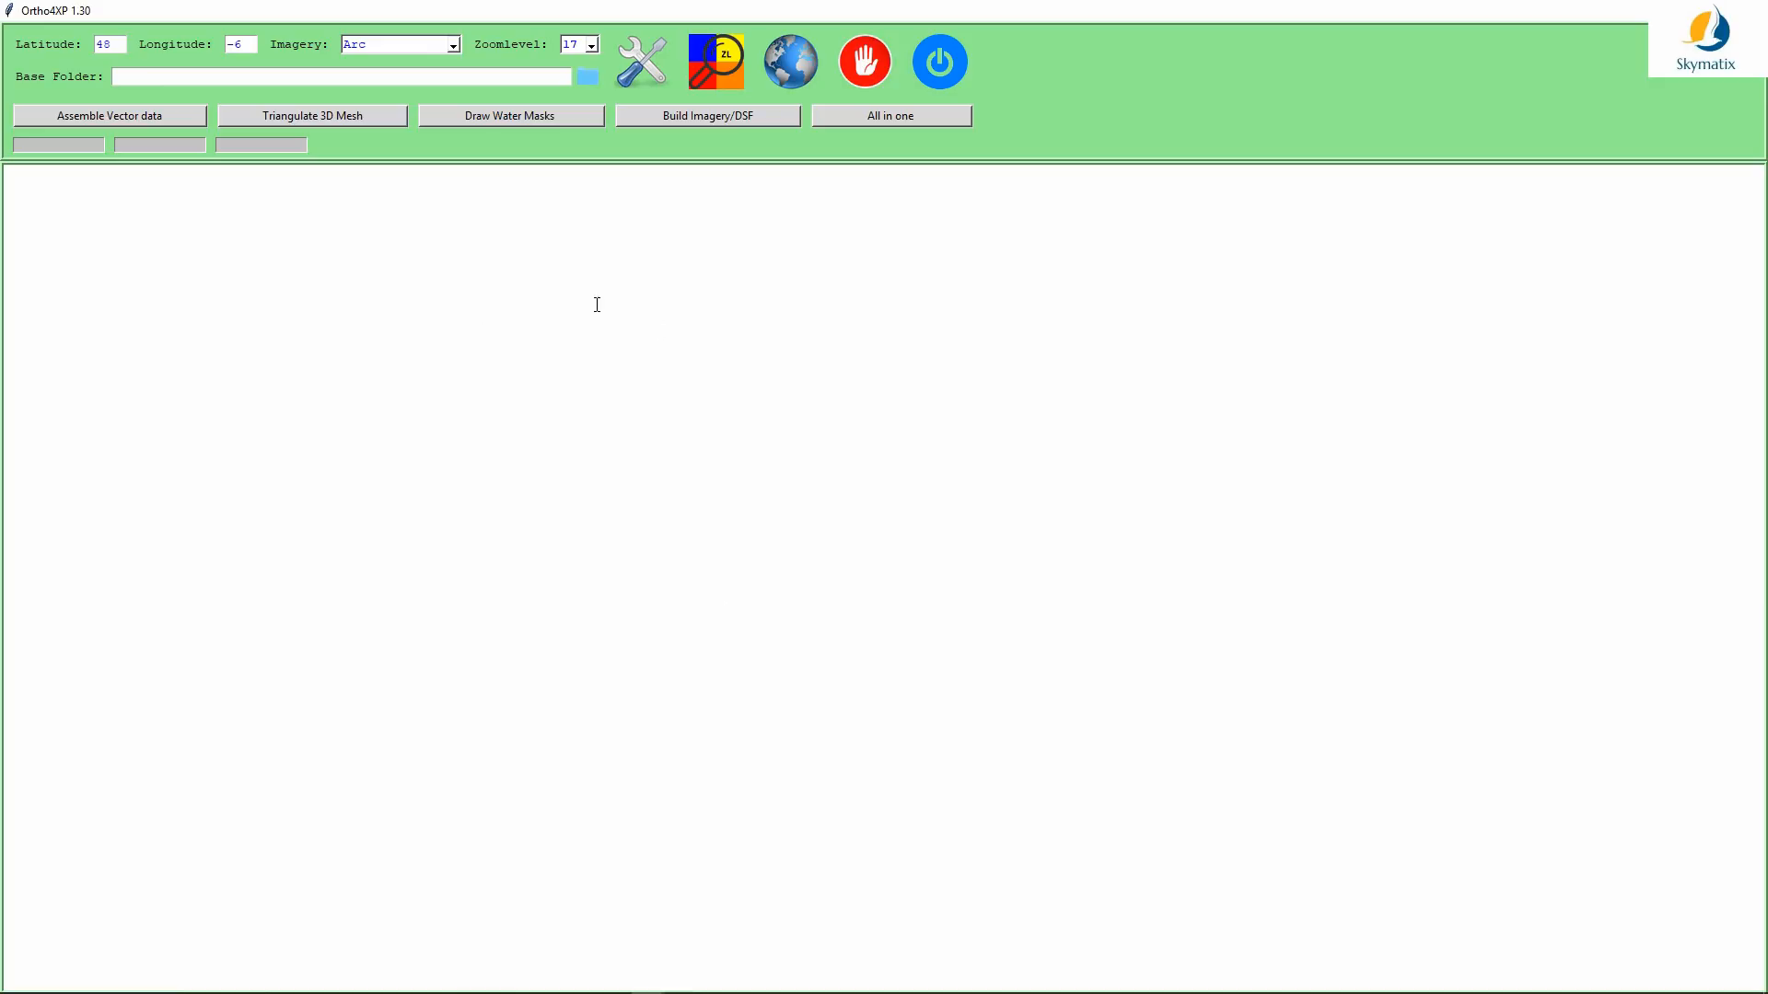
# Step: Try zoom level 18 for the imagery and restore the zoom level to 17
pyautogui.click(591, 45)
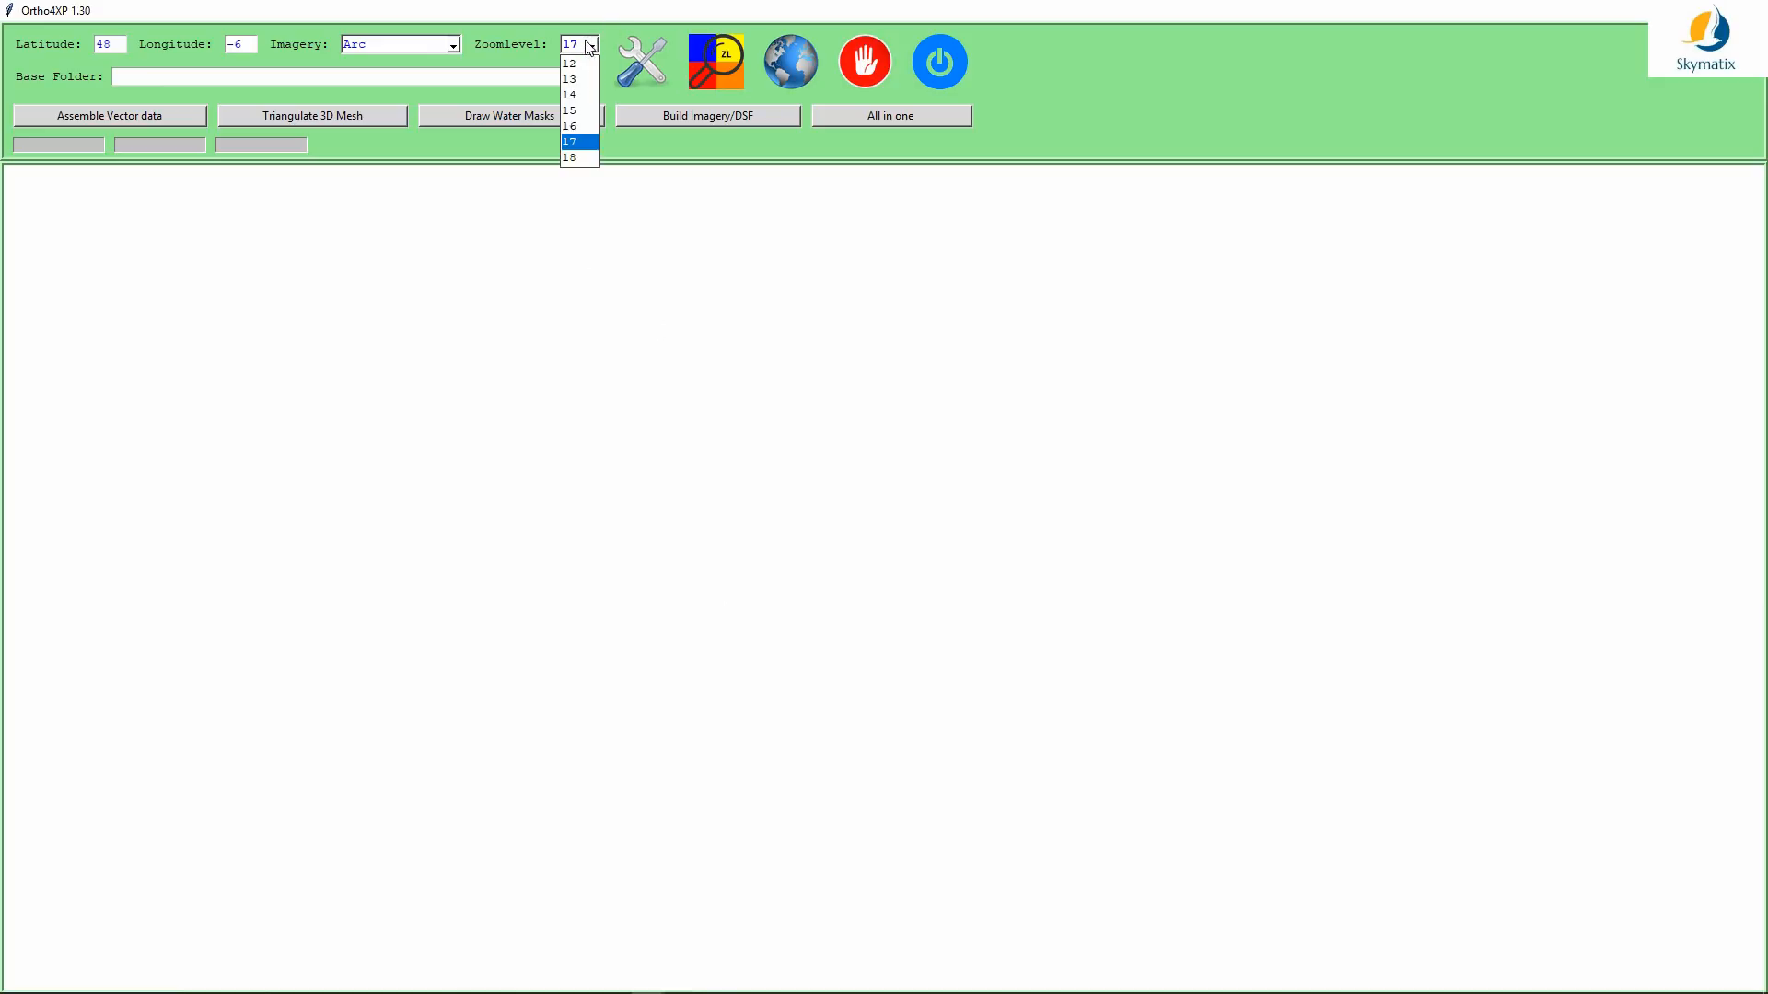
pyautogui.click(580, 157)
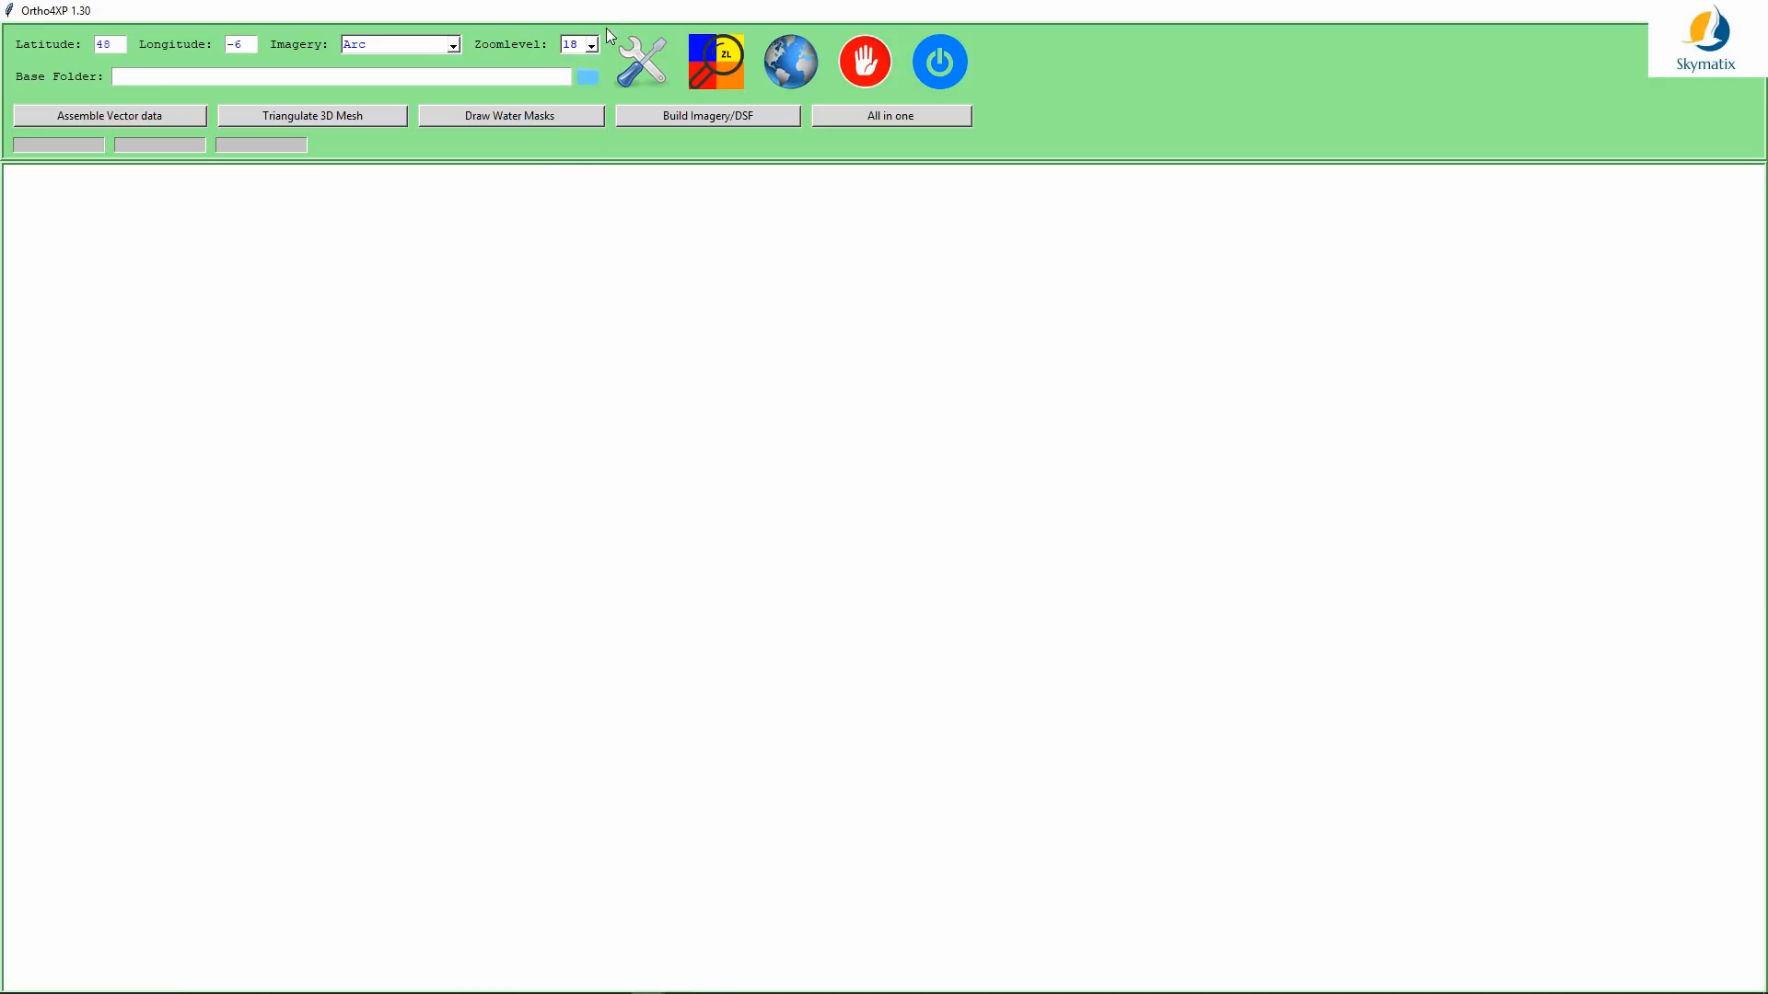
pyautogui.click(590, 45)
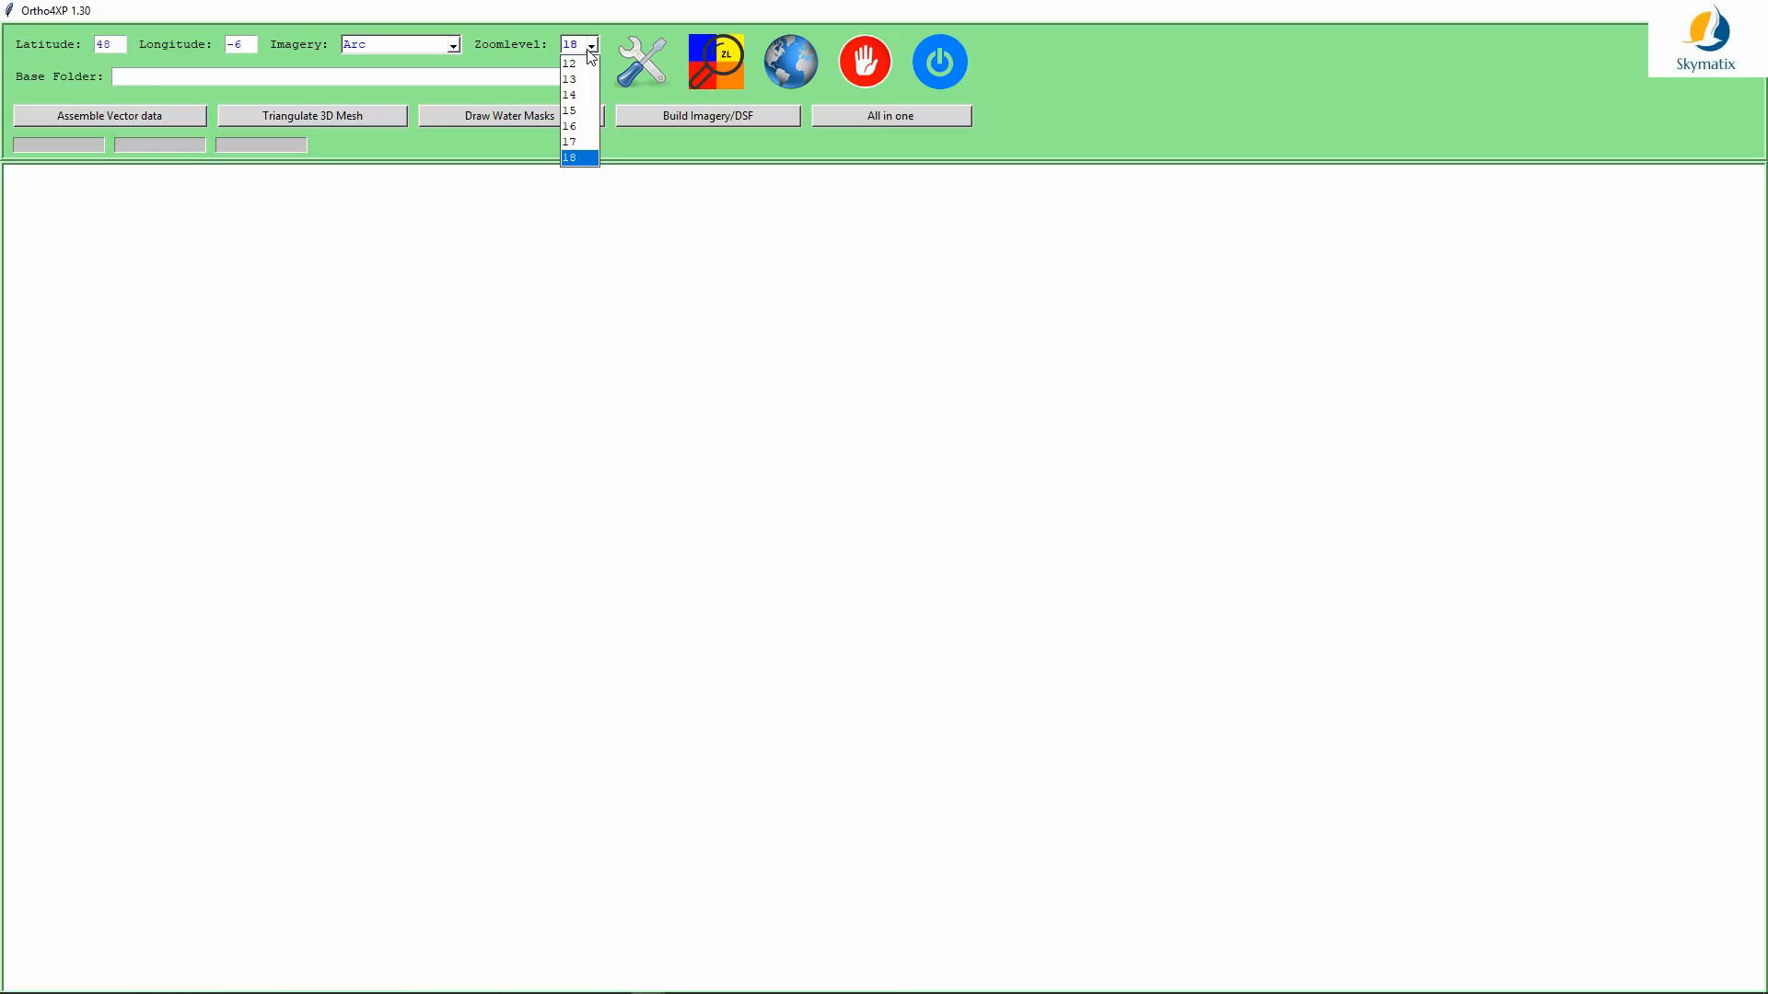
pyautogui.click(587, 163)
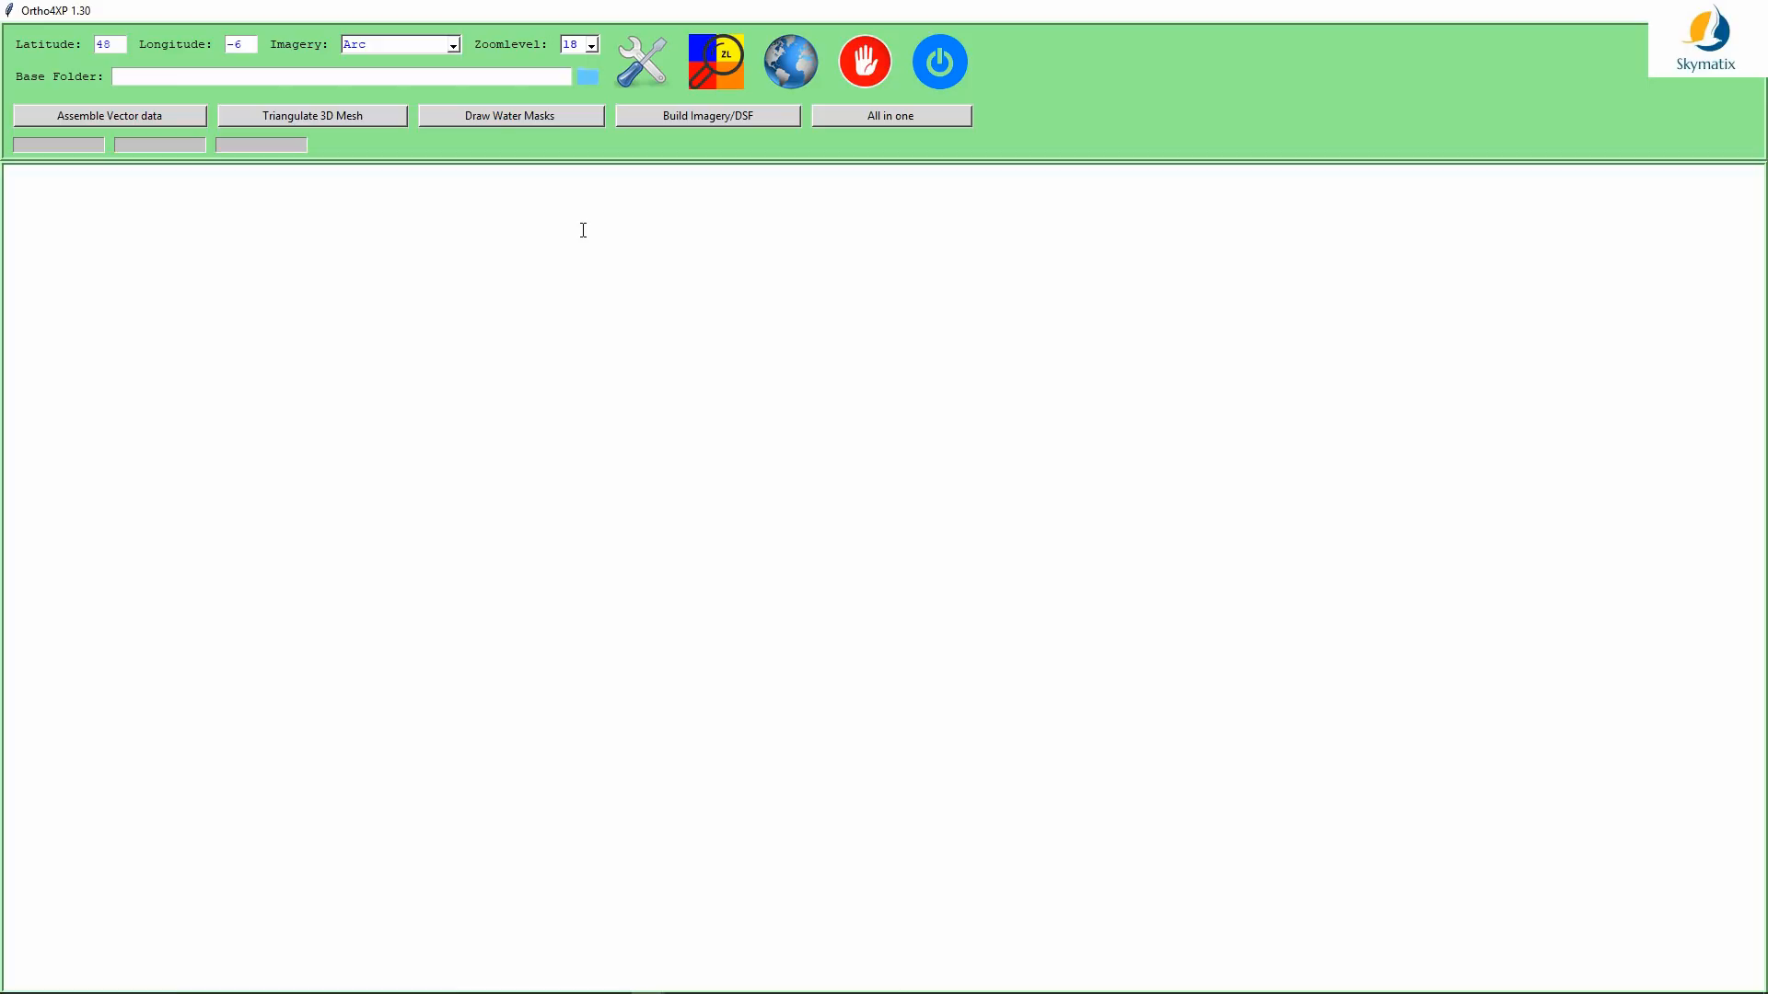
pyautogui.click(592, 45)
pyautogui.click(580, 152)
# Step: Bring the Ortho4XP v1.30 folder window in front of the program and open its Tiles folder
pyautogui.click(151, 77)
pyautogui.moveTo(1767, 368); pyautogui.dragTo(814, 225)
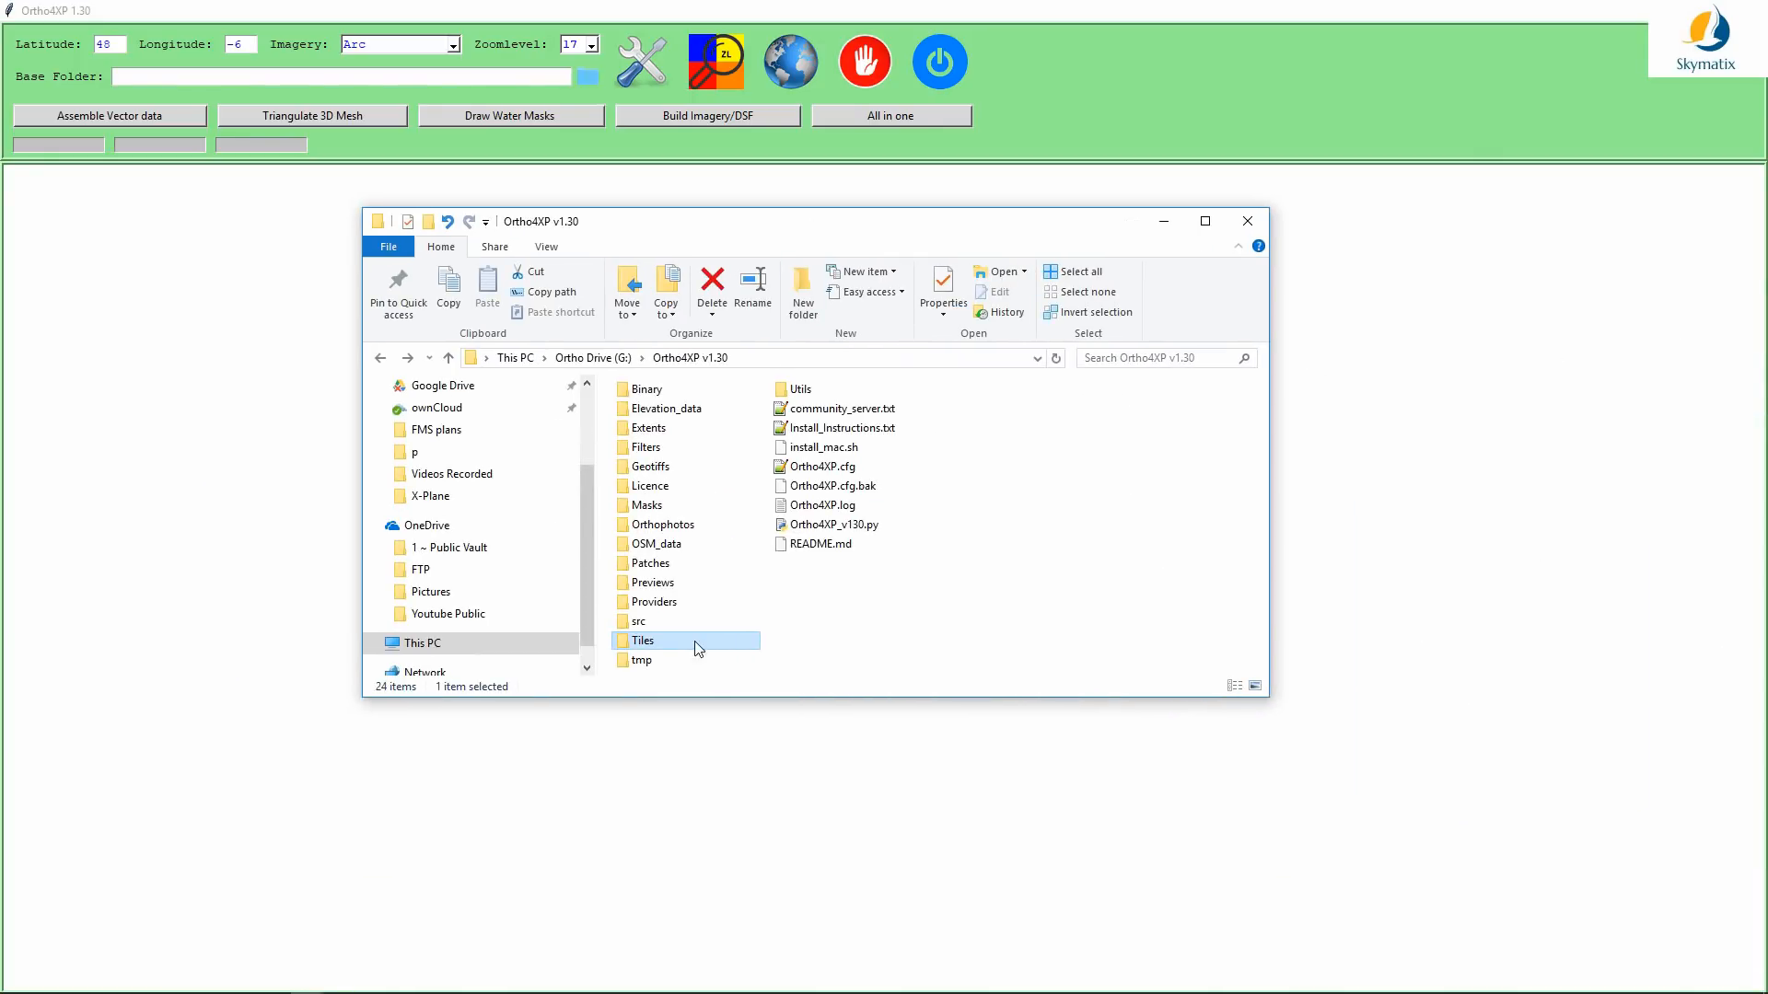
pyautogui.doubleClick(645, 641)
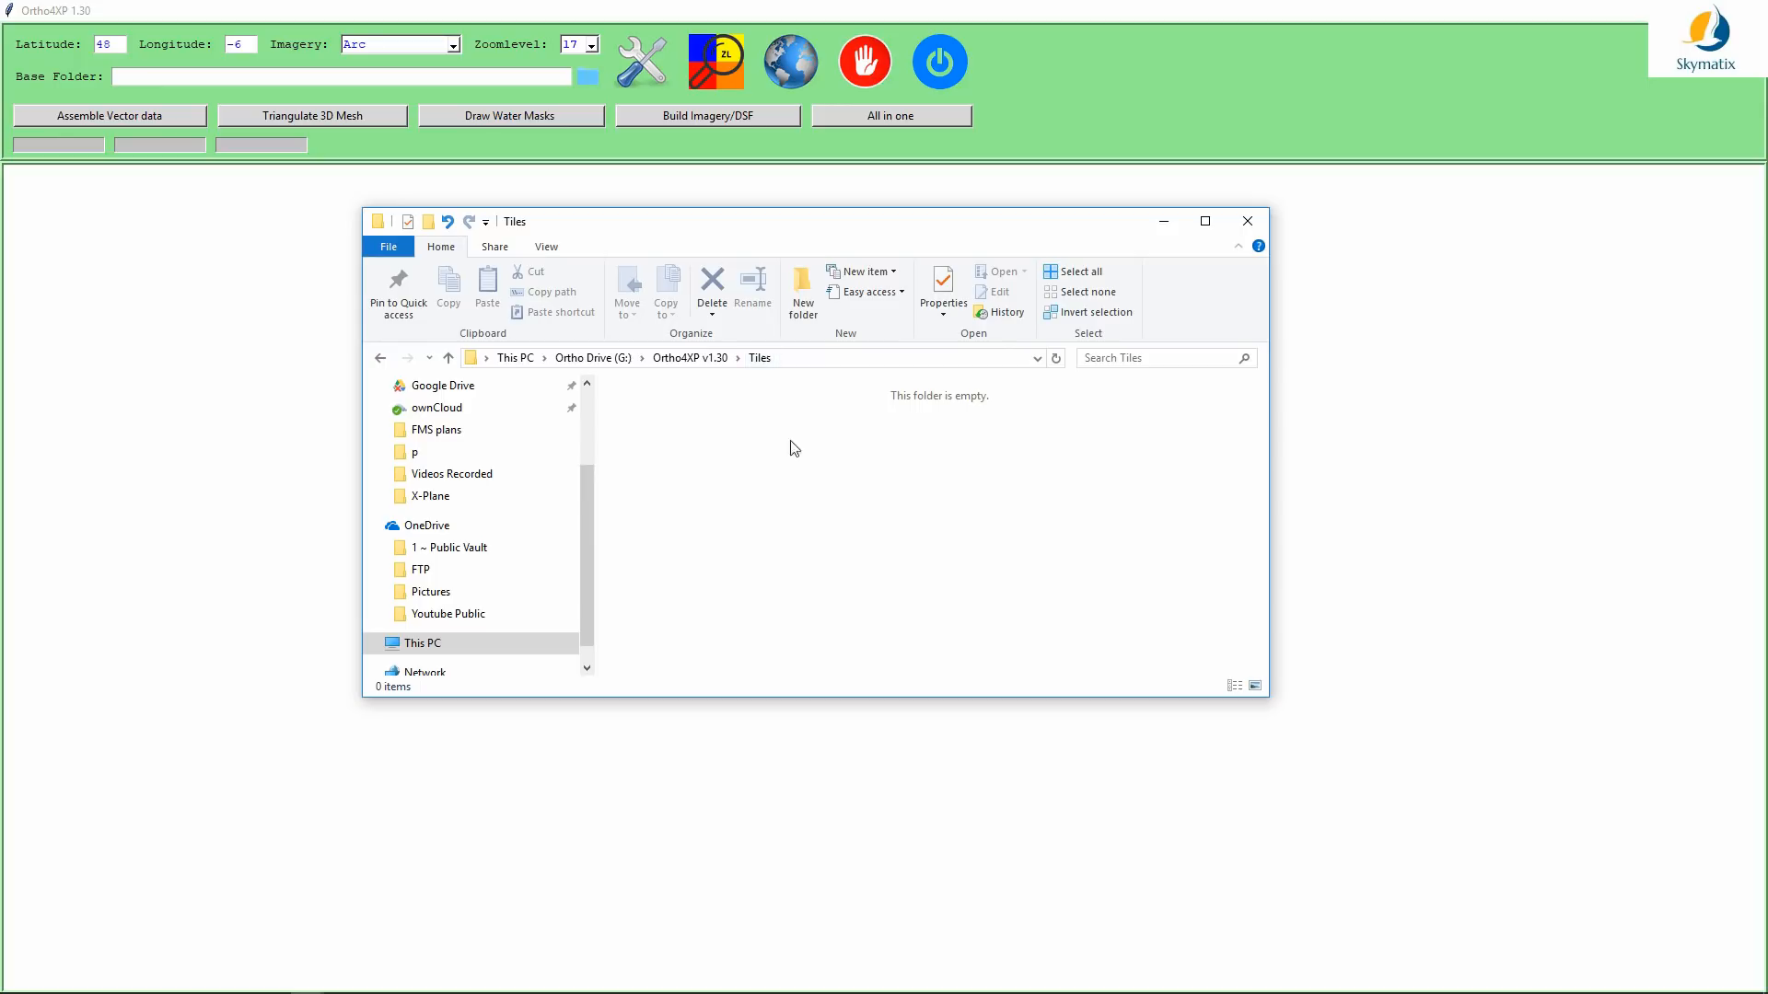
# Step: Go back to the Ortho4XP v1.30 folder and move its window off the Ortho4XP main window
pyautogui.click(379, 362)
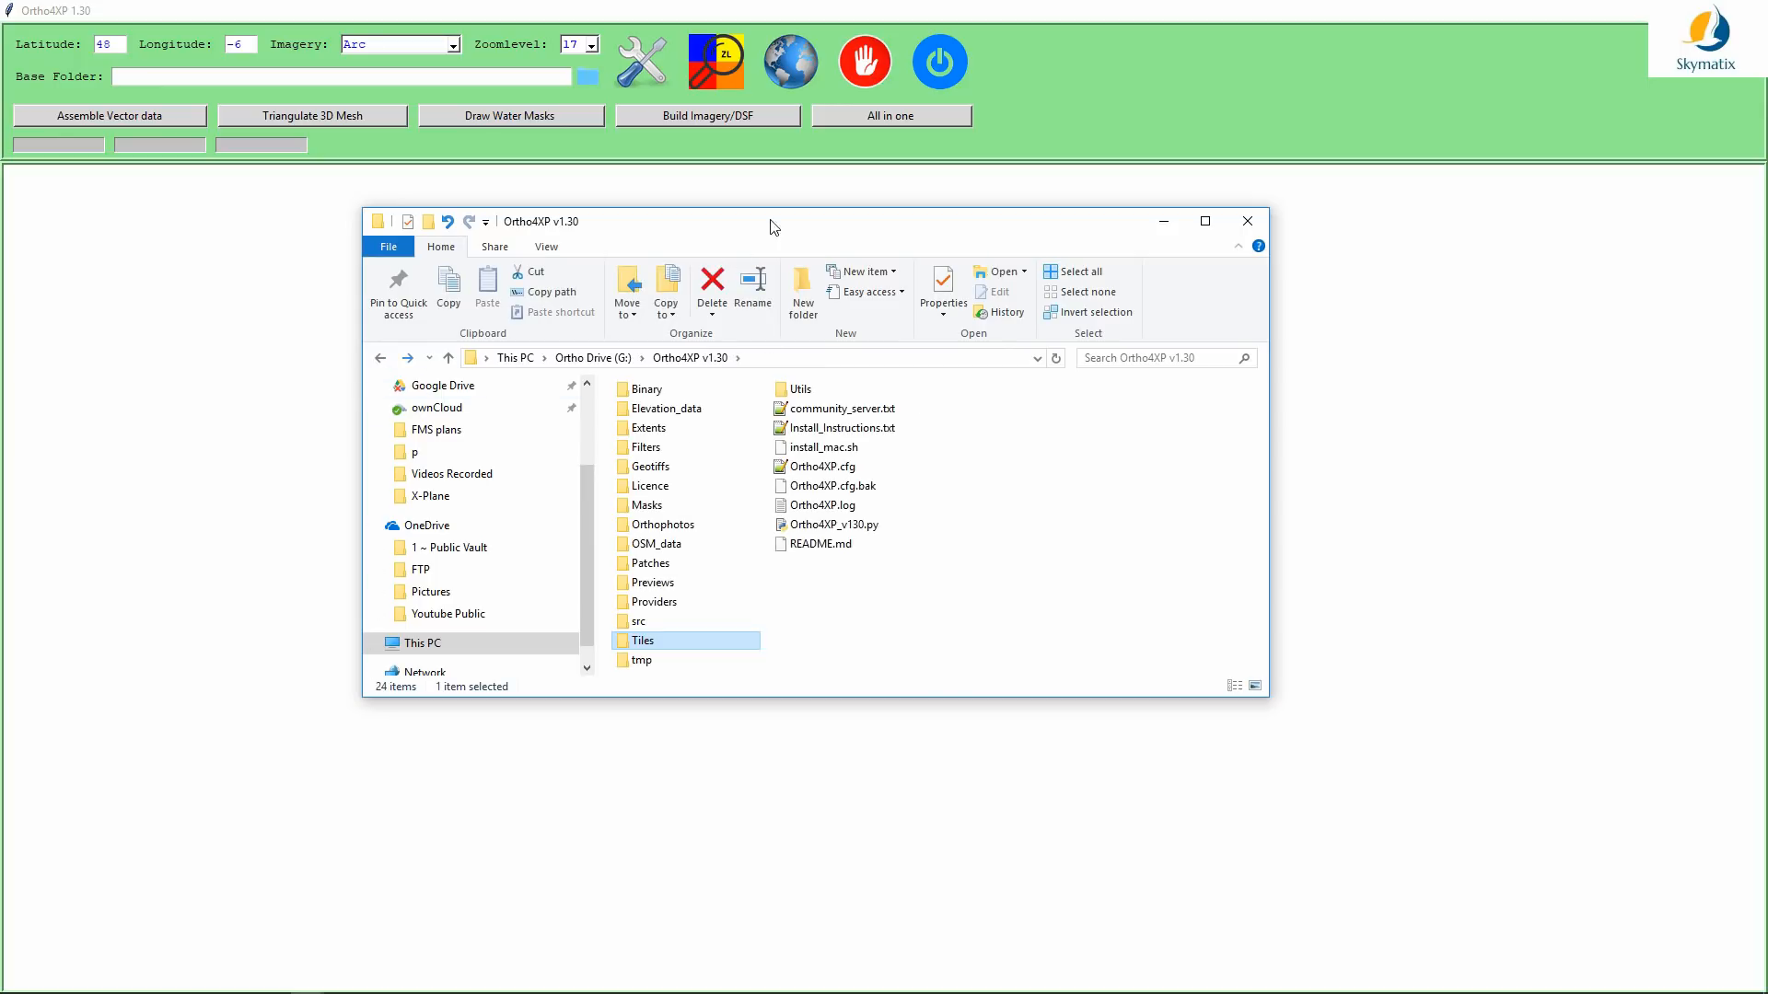
pyautogui.moveTo(767, 223); pyautogui.dragTo(1767, 227)
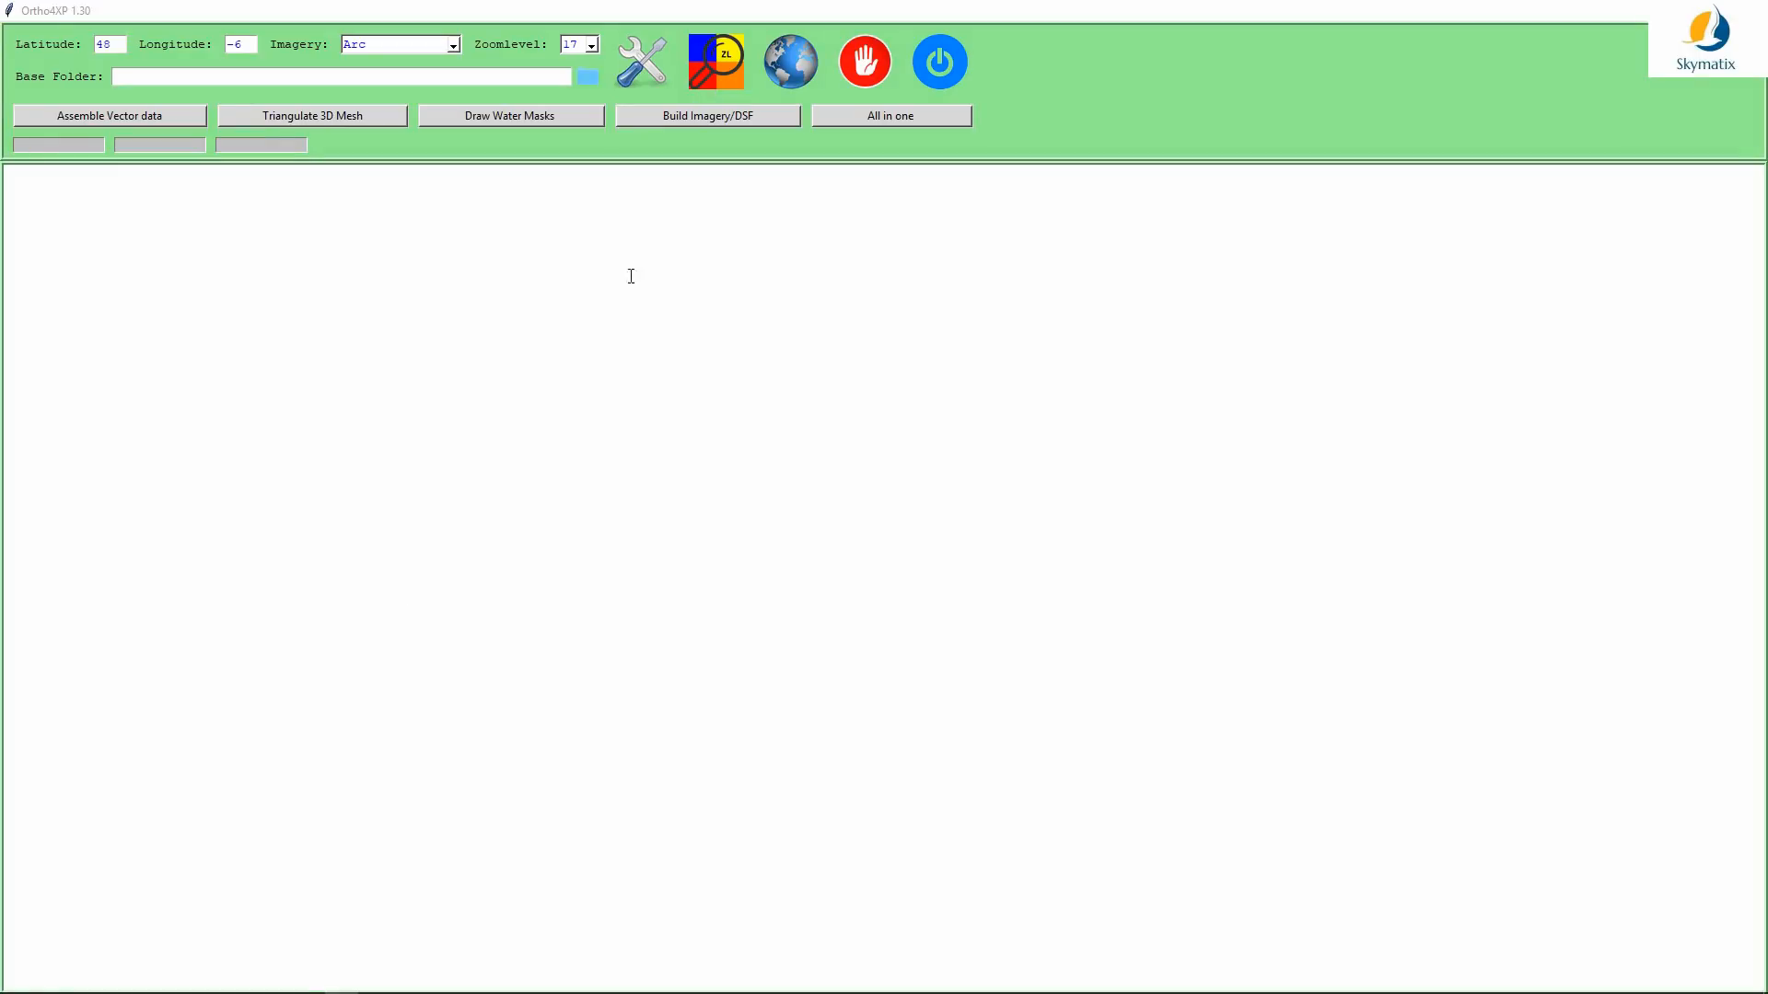
pyautogui.click(587, 78)
# Step: Open the Ortho4XP configuration and set custom_dem to Viewfinderpanoramas (J. de Ferranti) - mostly worldwide
pyautogui.click(644, 63)
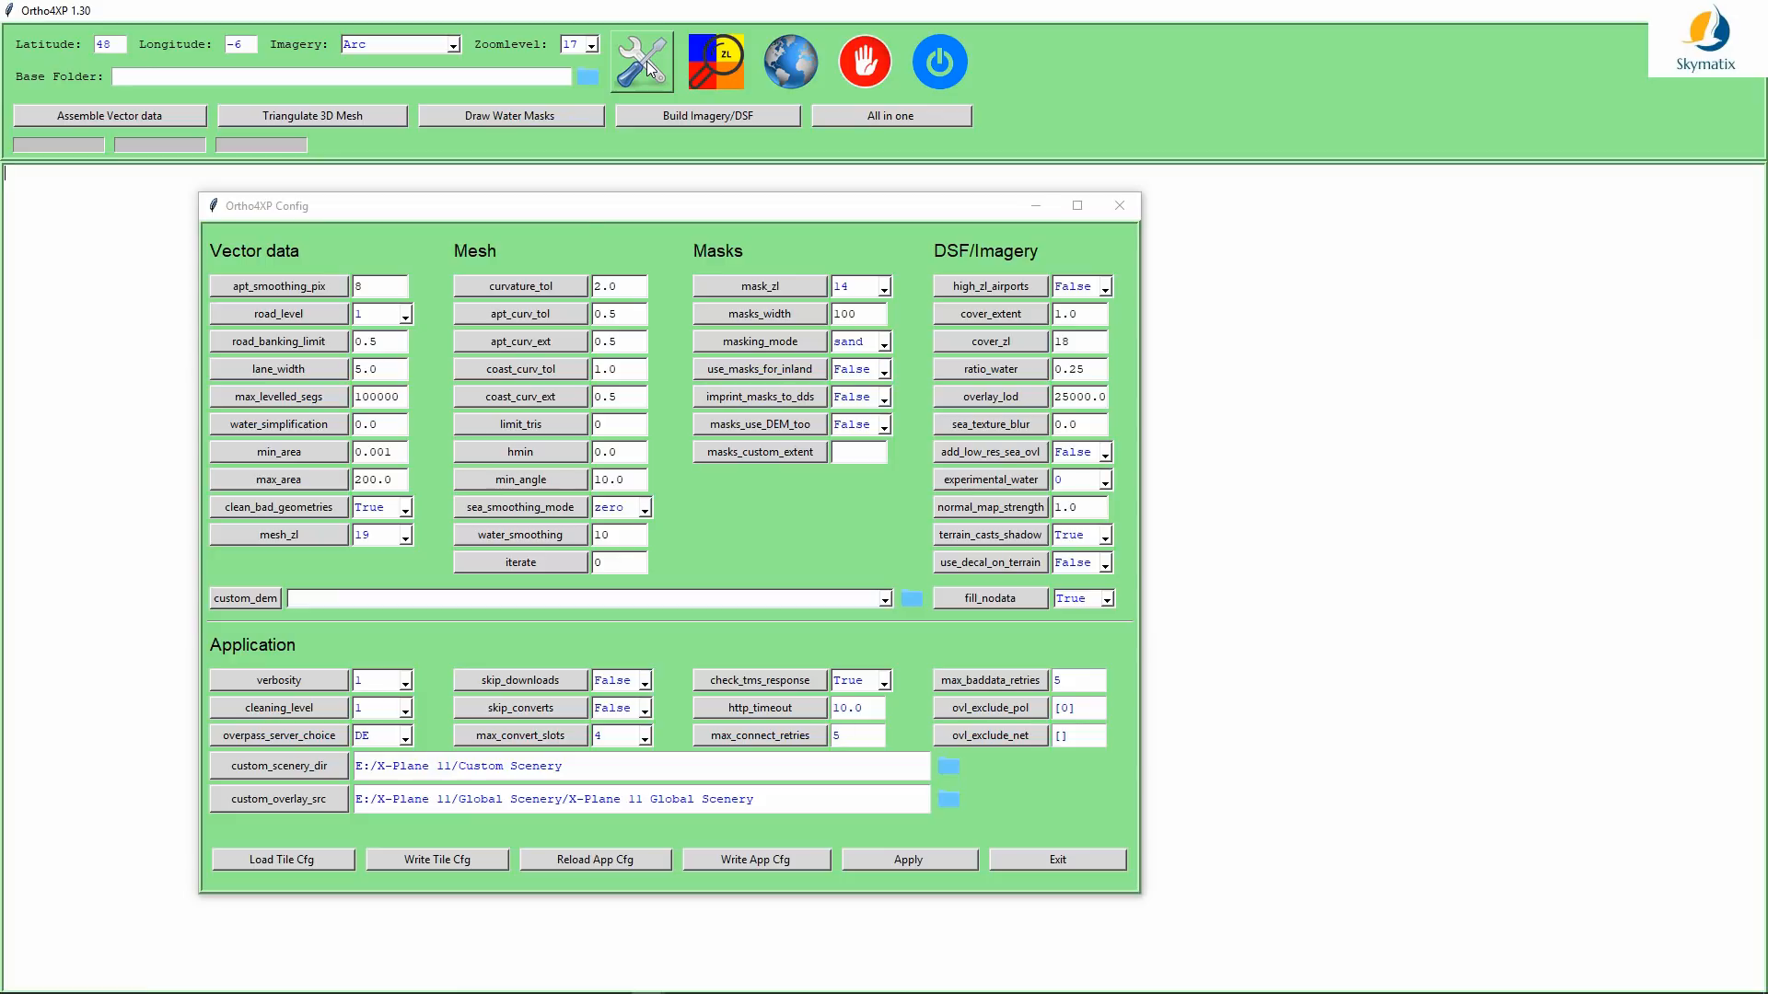
pyautogui.click(883, 600)
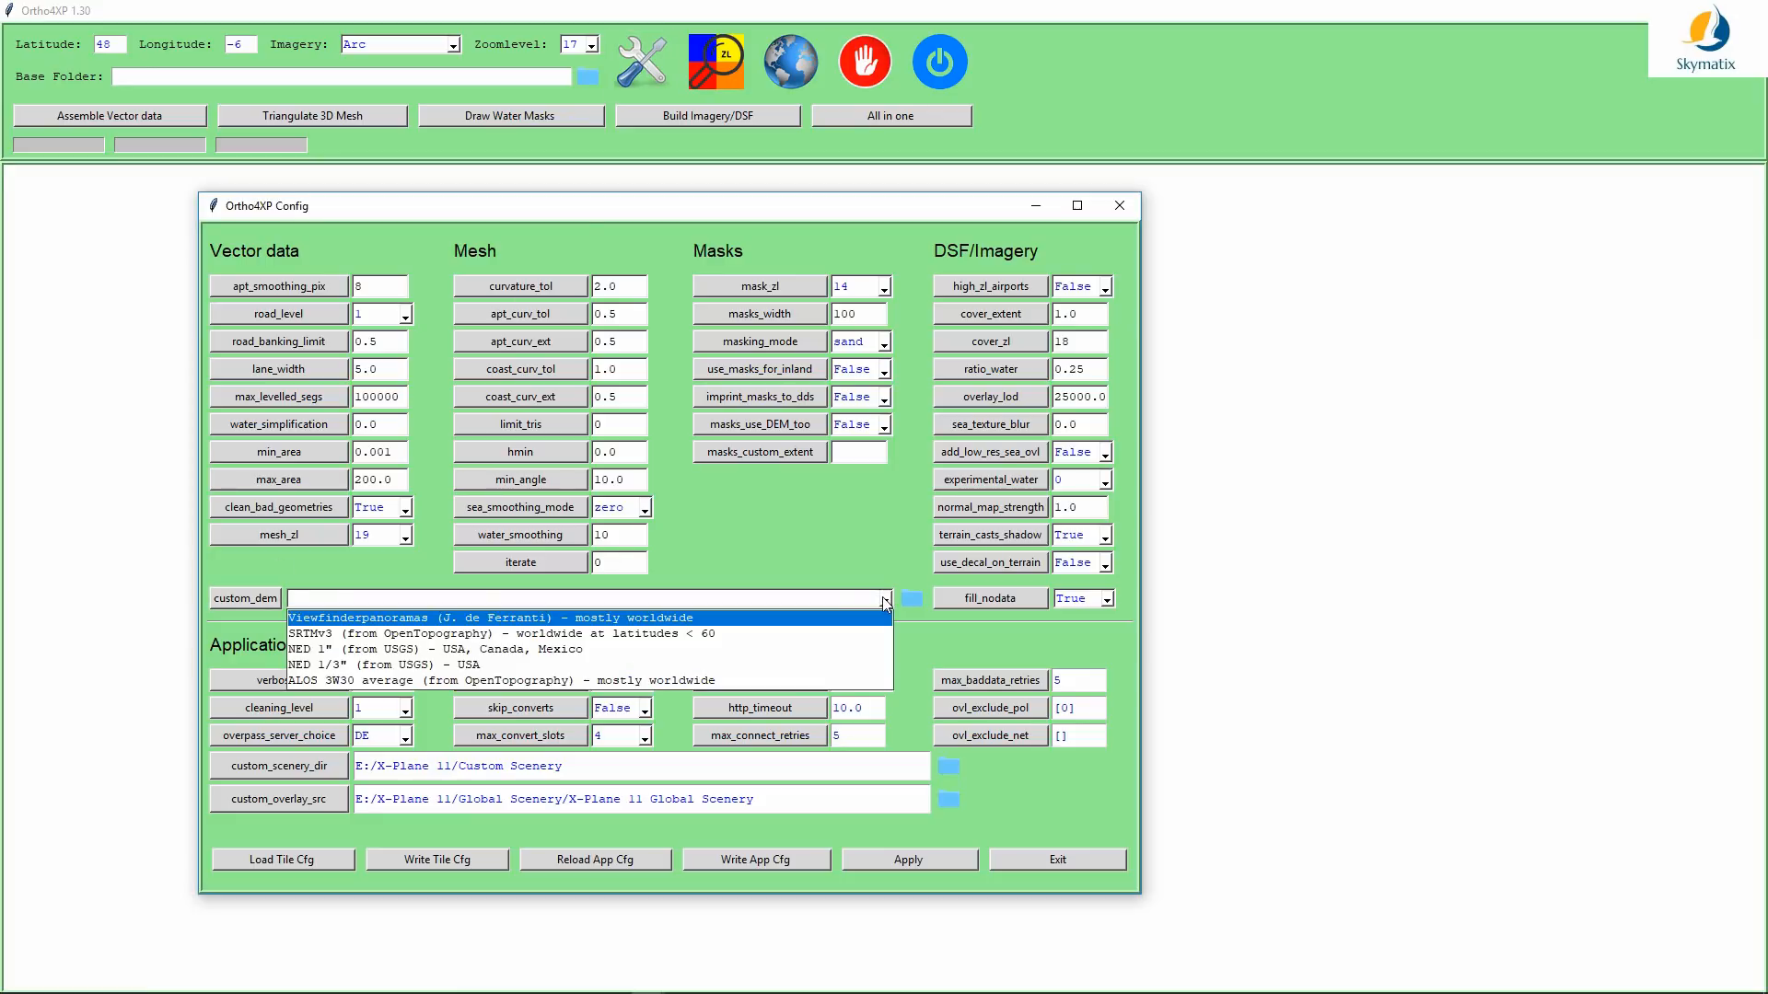
pyautogui.click(648, 619)
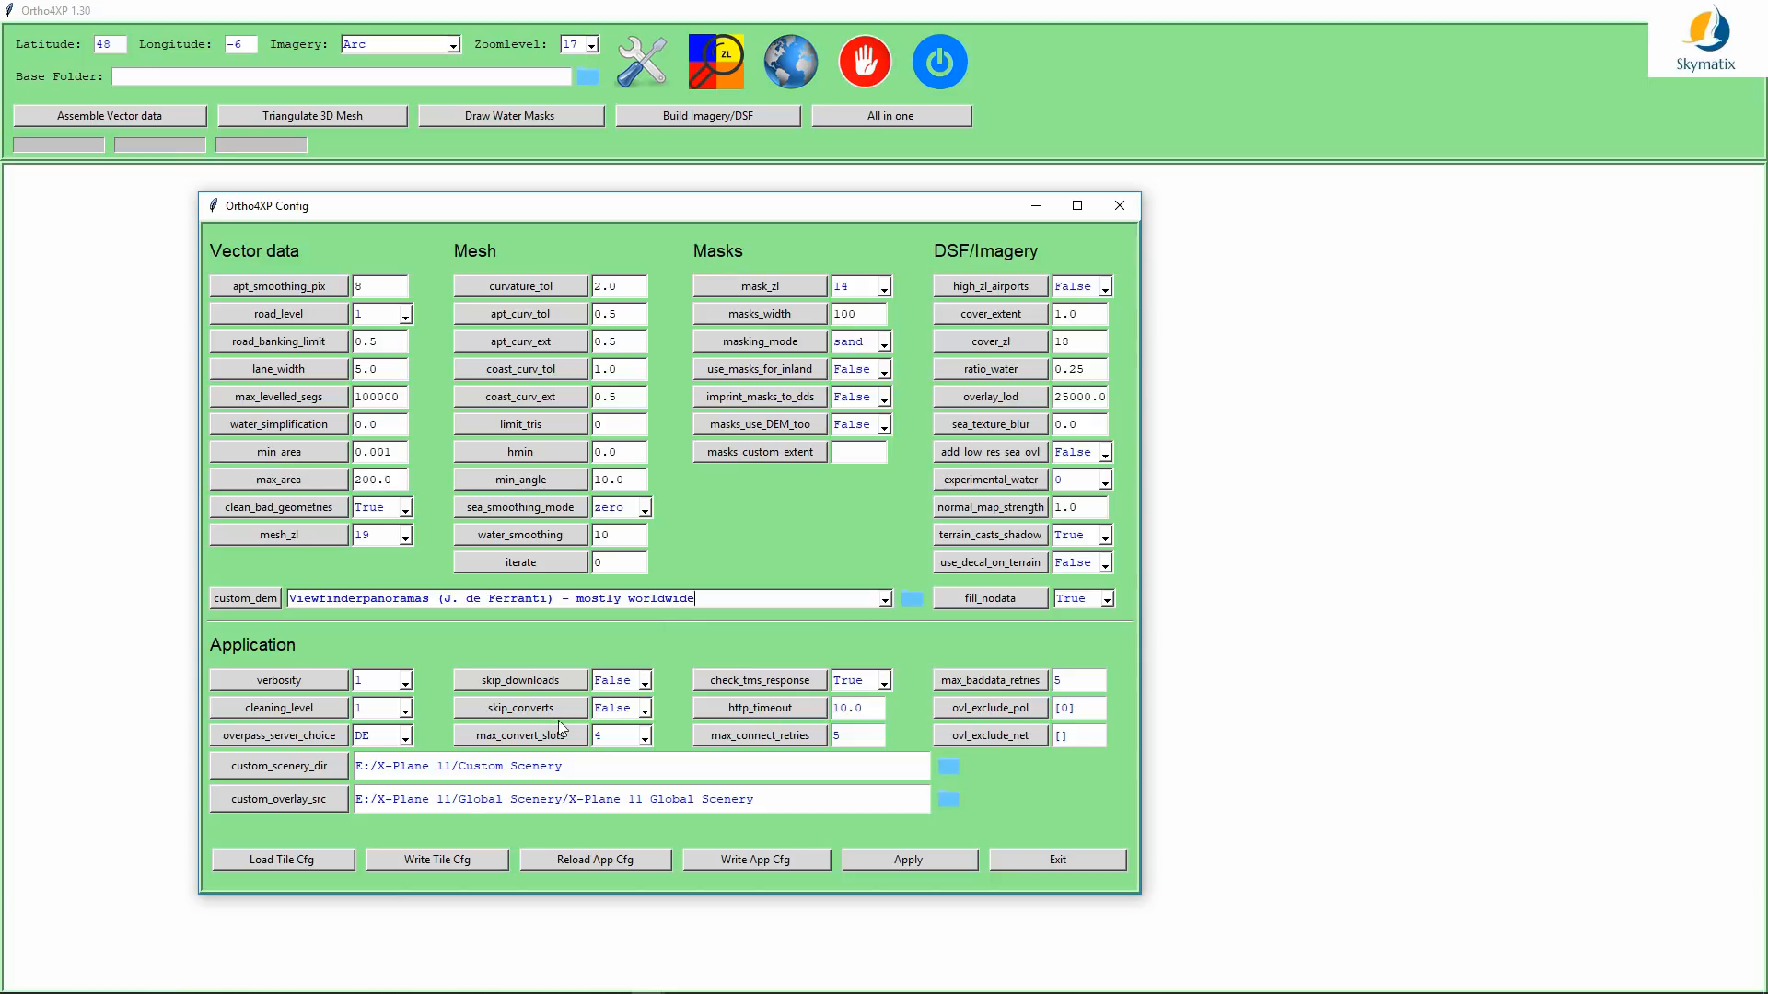
# Step: Review the custom_scenery_dir and custom_overlay_src paths, then apply the configuration and close it
pyautogui.moveTo(616, 761); pyautogui.dragTo(374, 761)
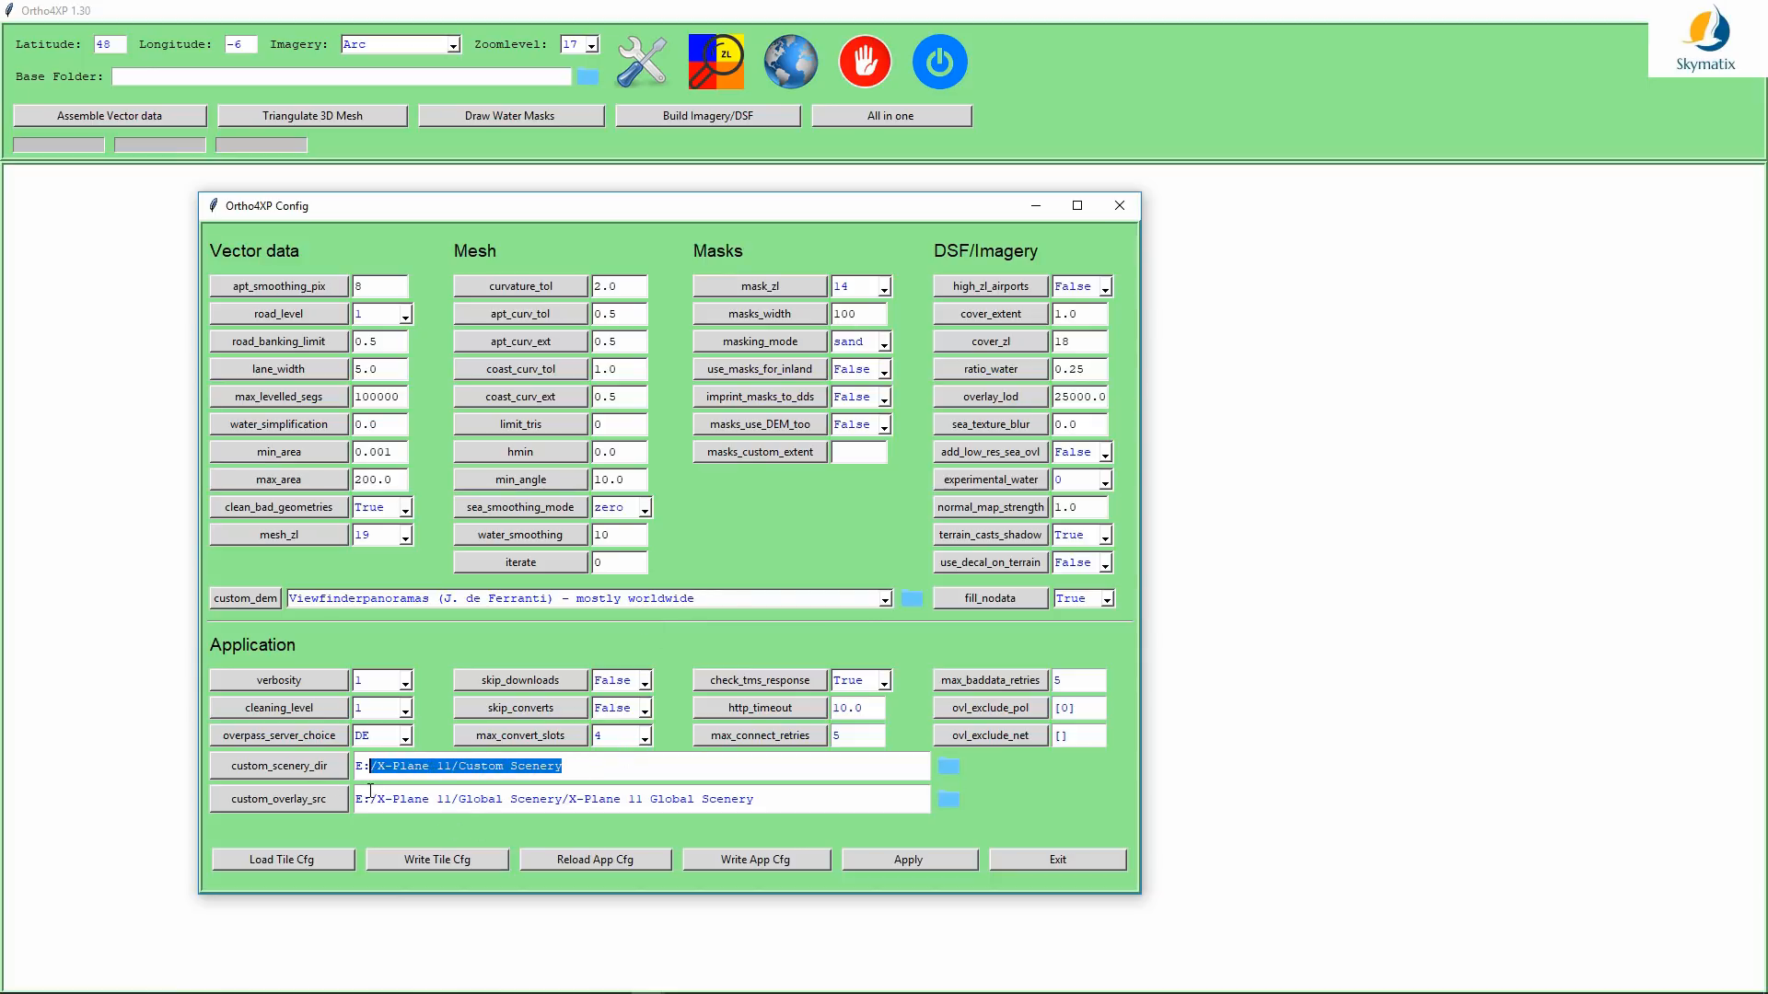
pyautogui.click(578, 771)
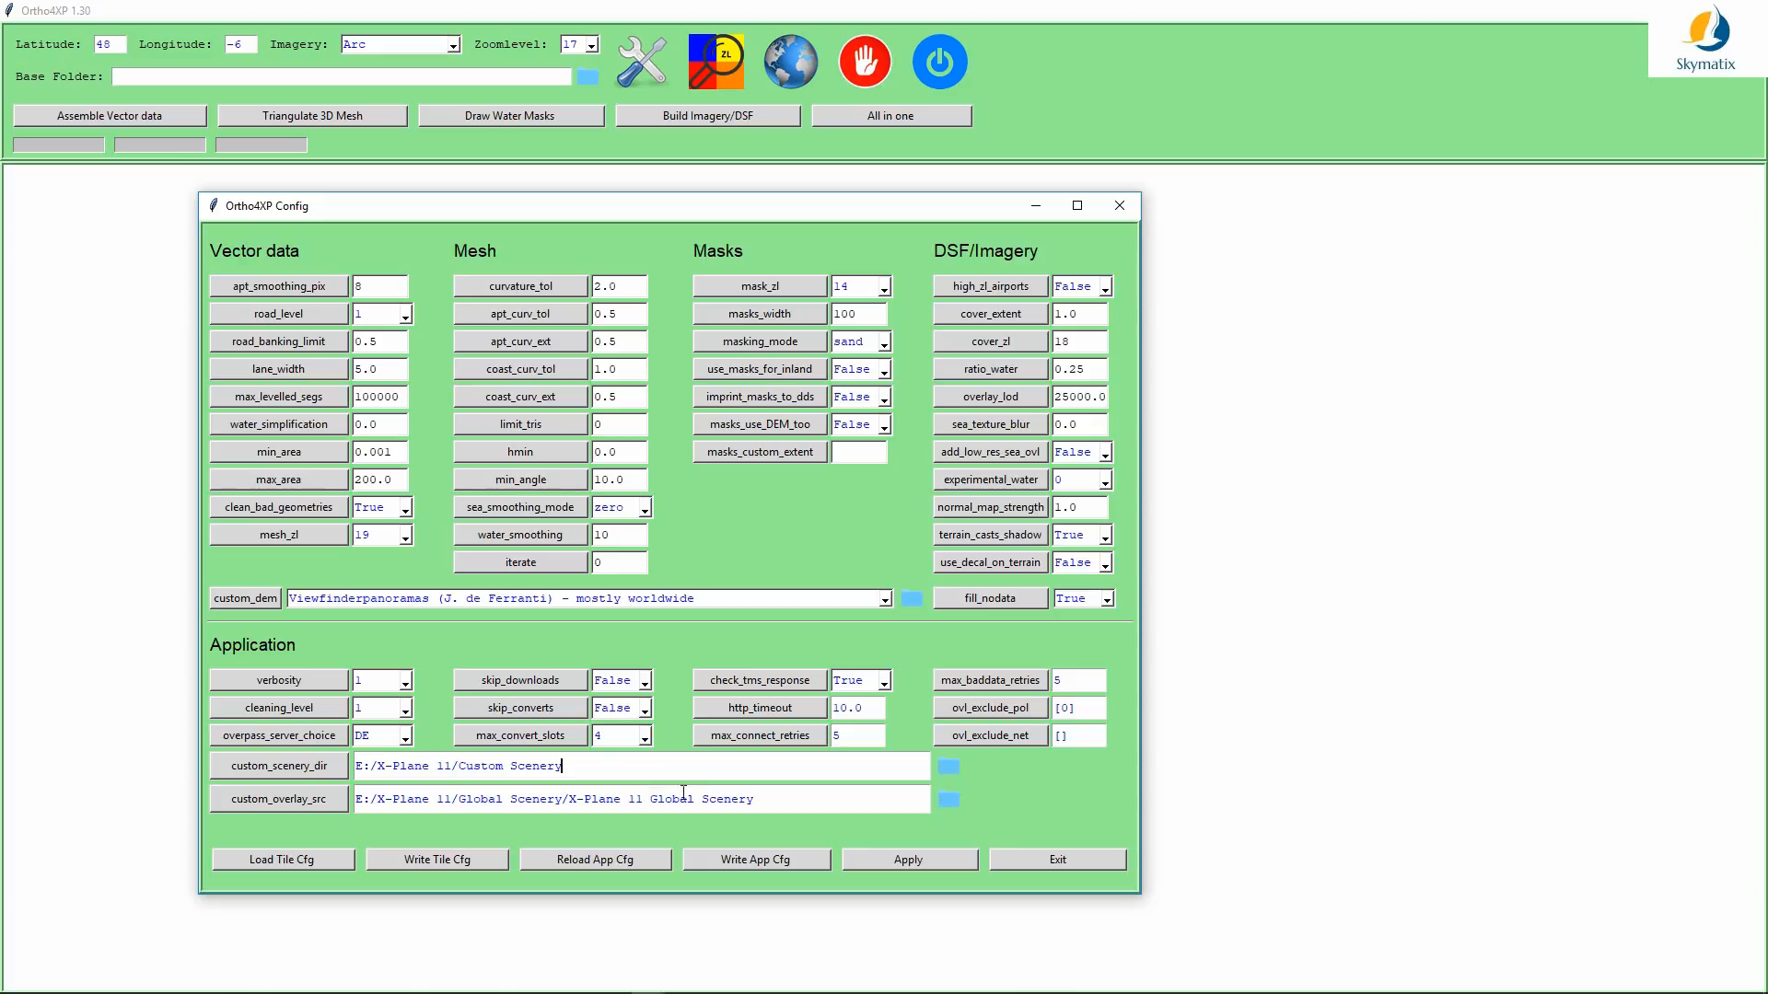
pyautogui.moveTo(762, 801); pyautogui.dragTo(351, 793)
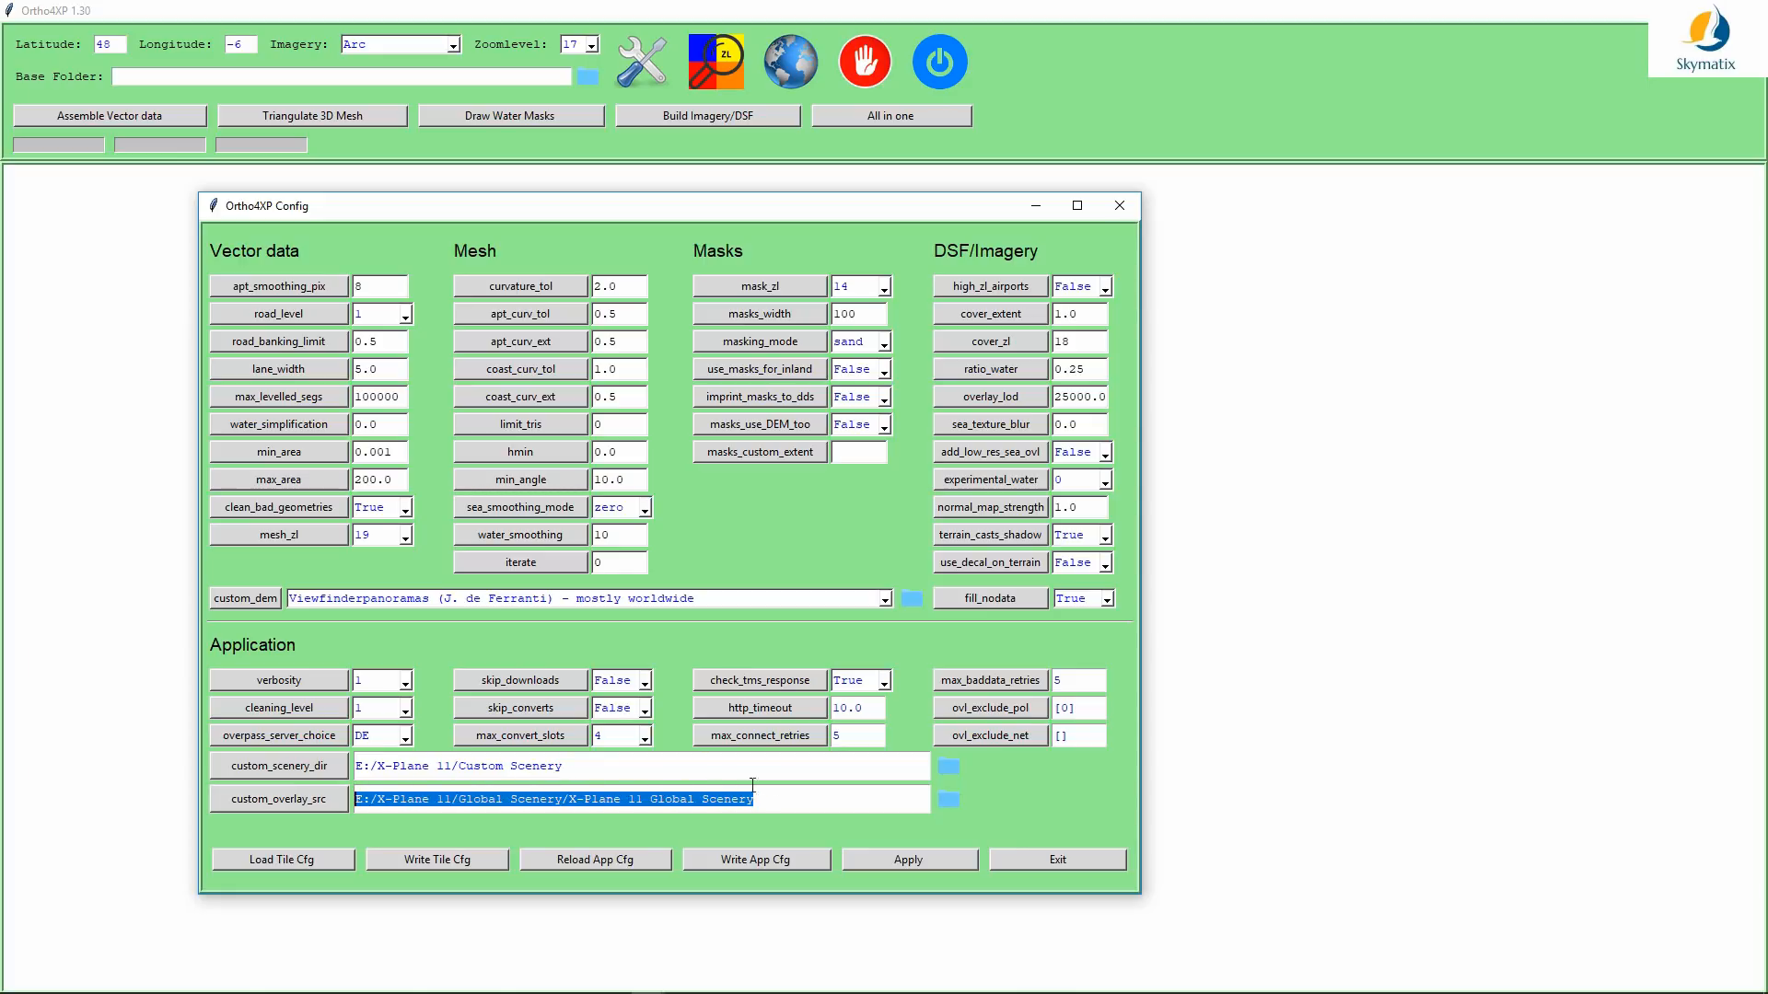
pyautogui.click(851, 808)
pyautogui.moveTo(798, 798); pyautogui.dragTo(355, 799)
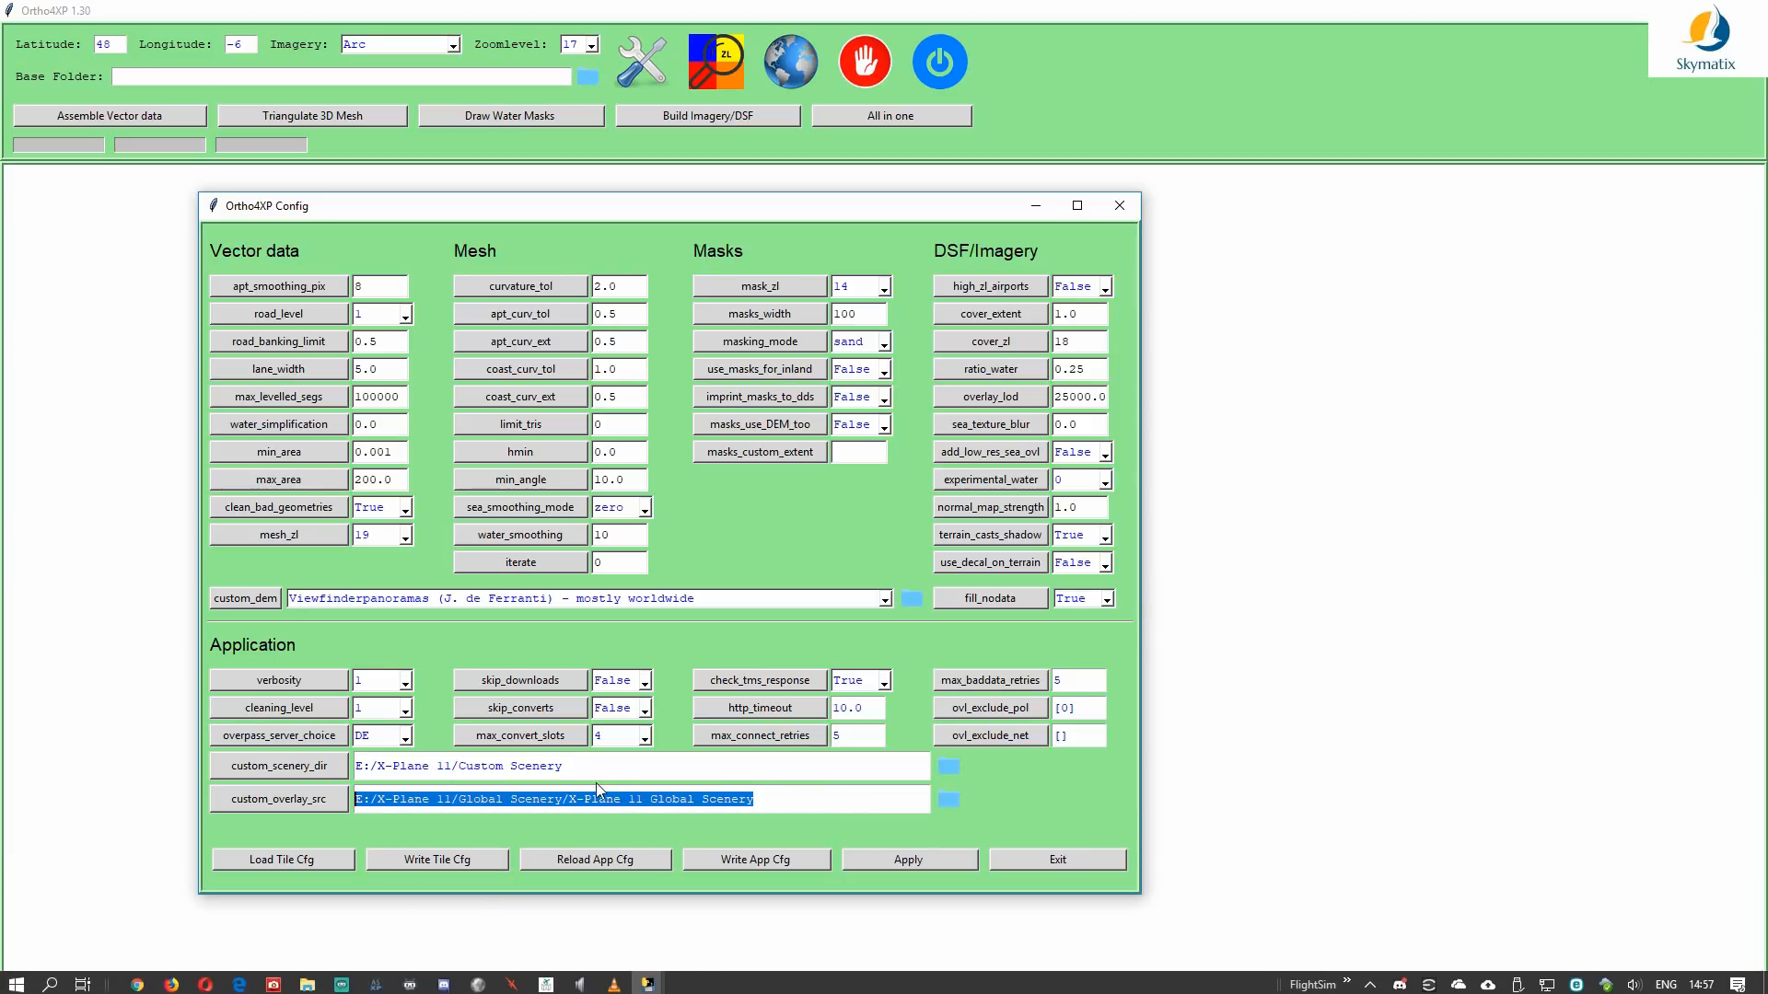
pyautogui.click(748, 801)
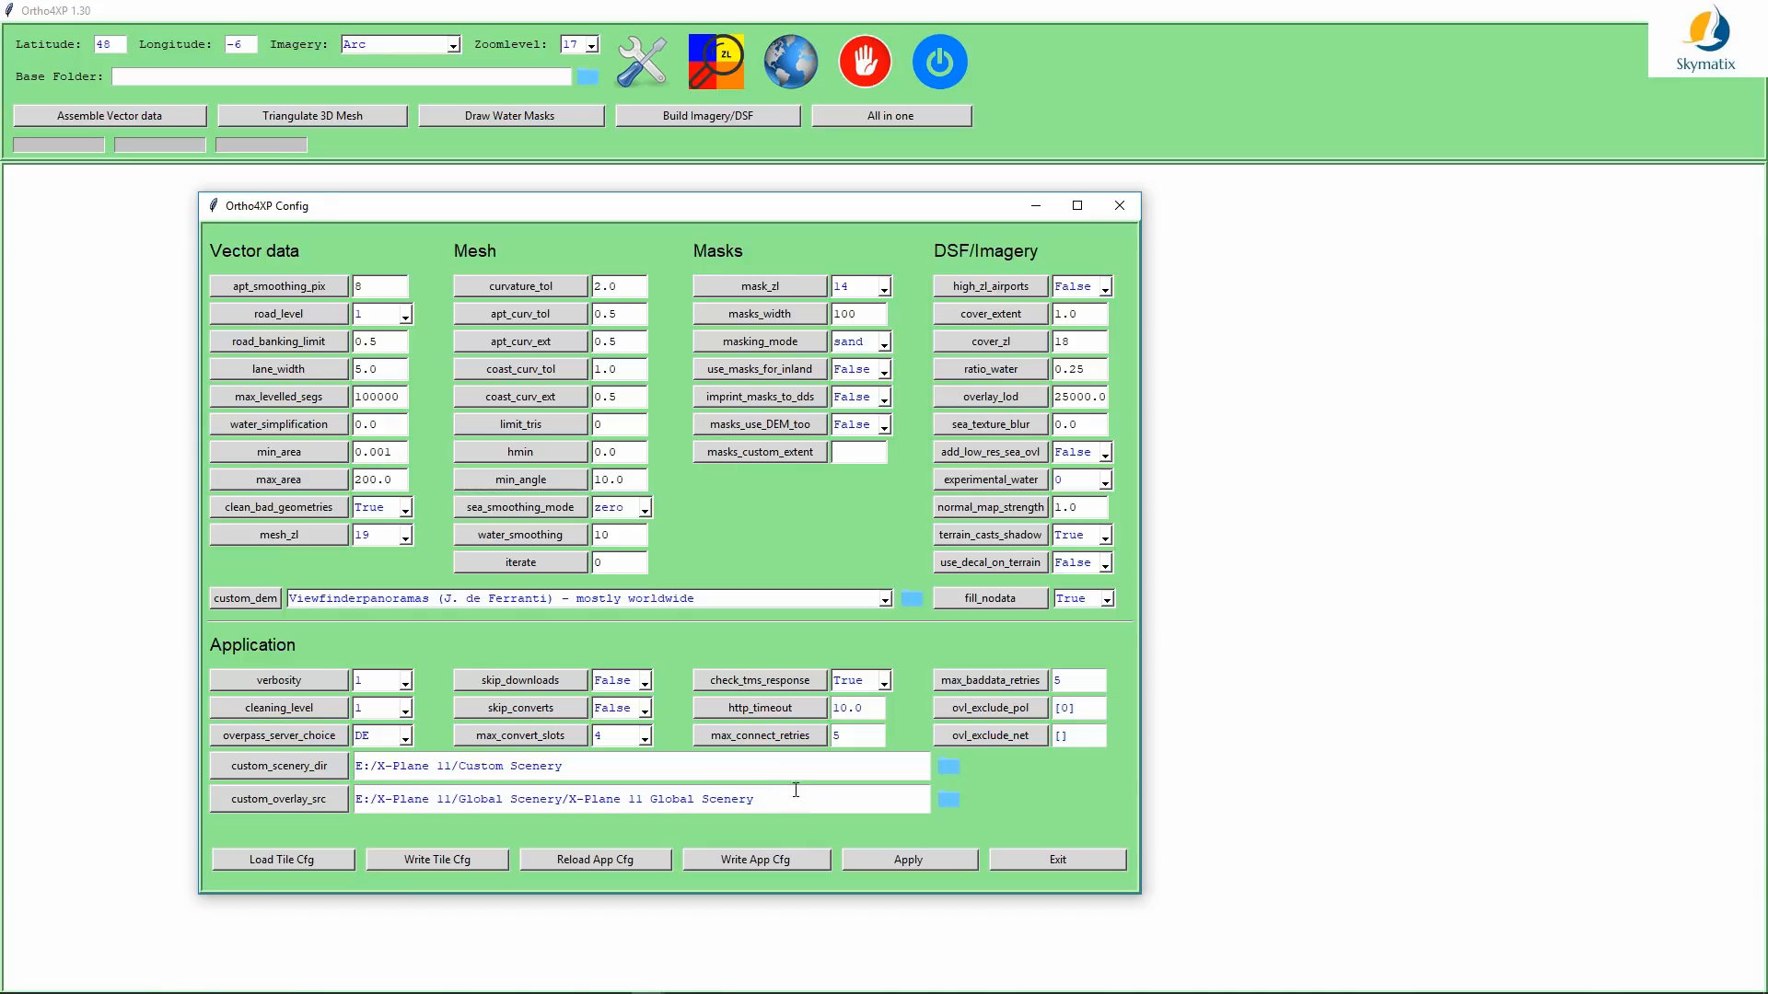
pyautogui.click(910, 860)
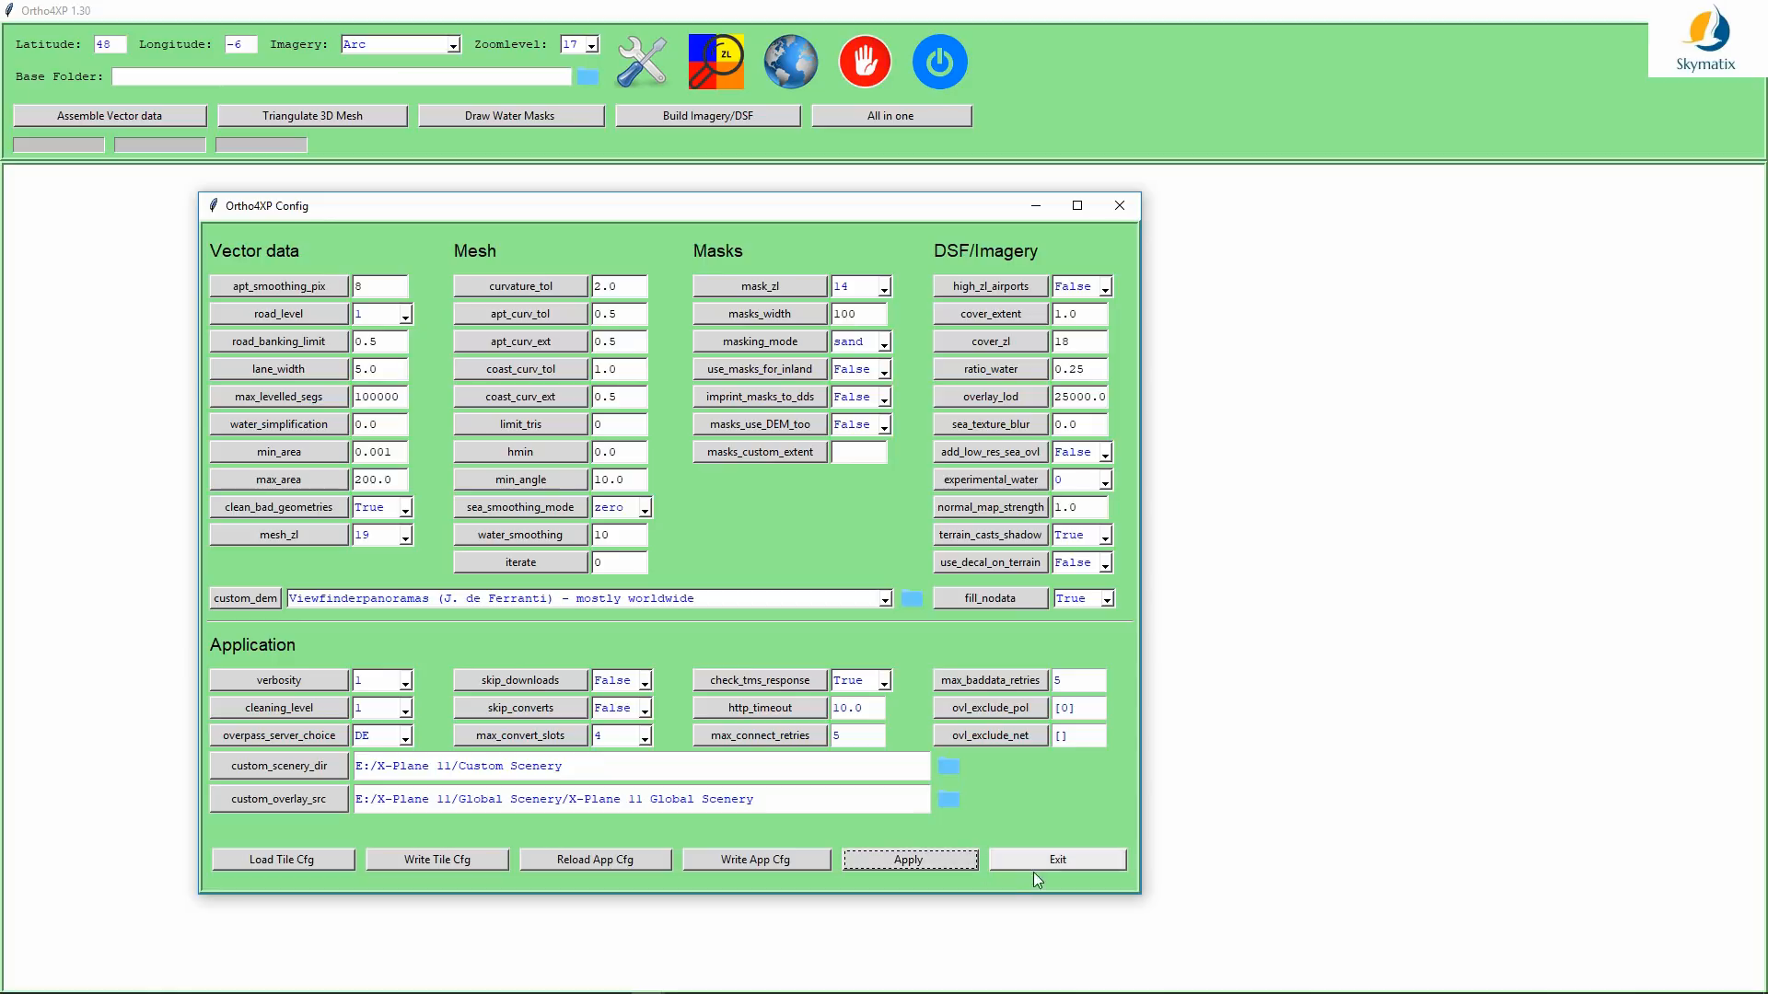
pyautogui.click(1075, 862)
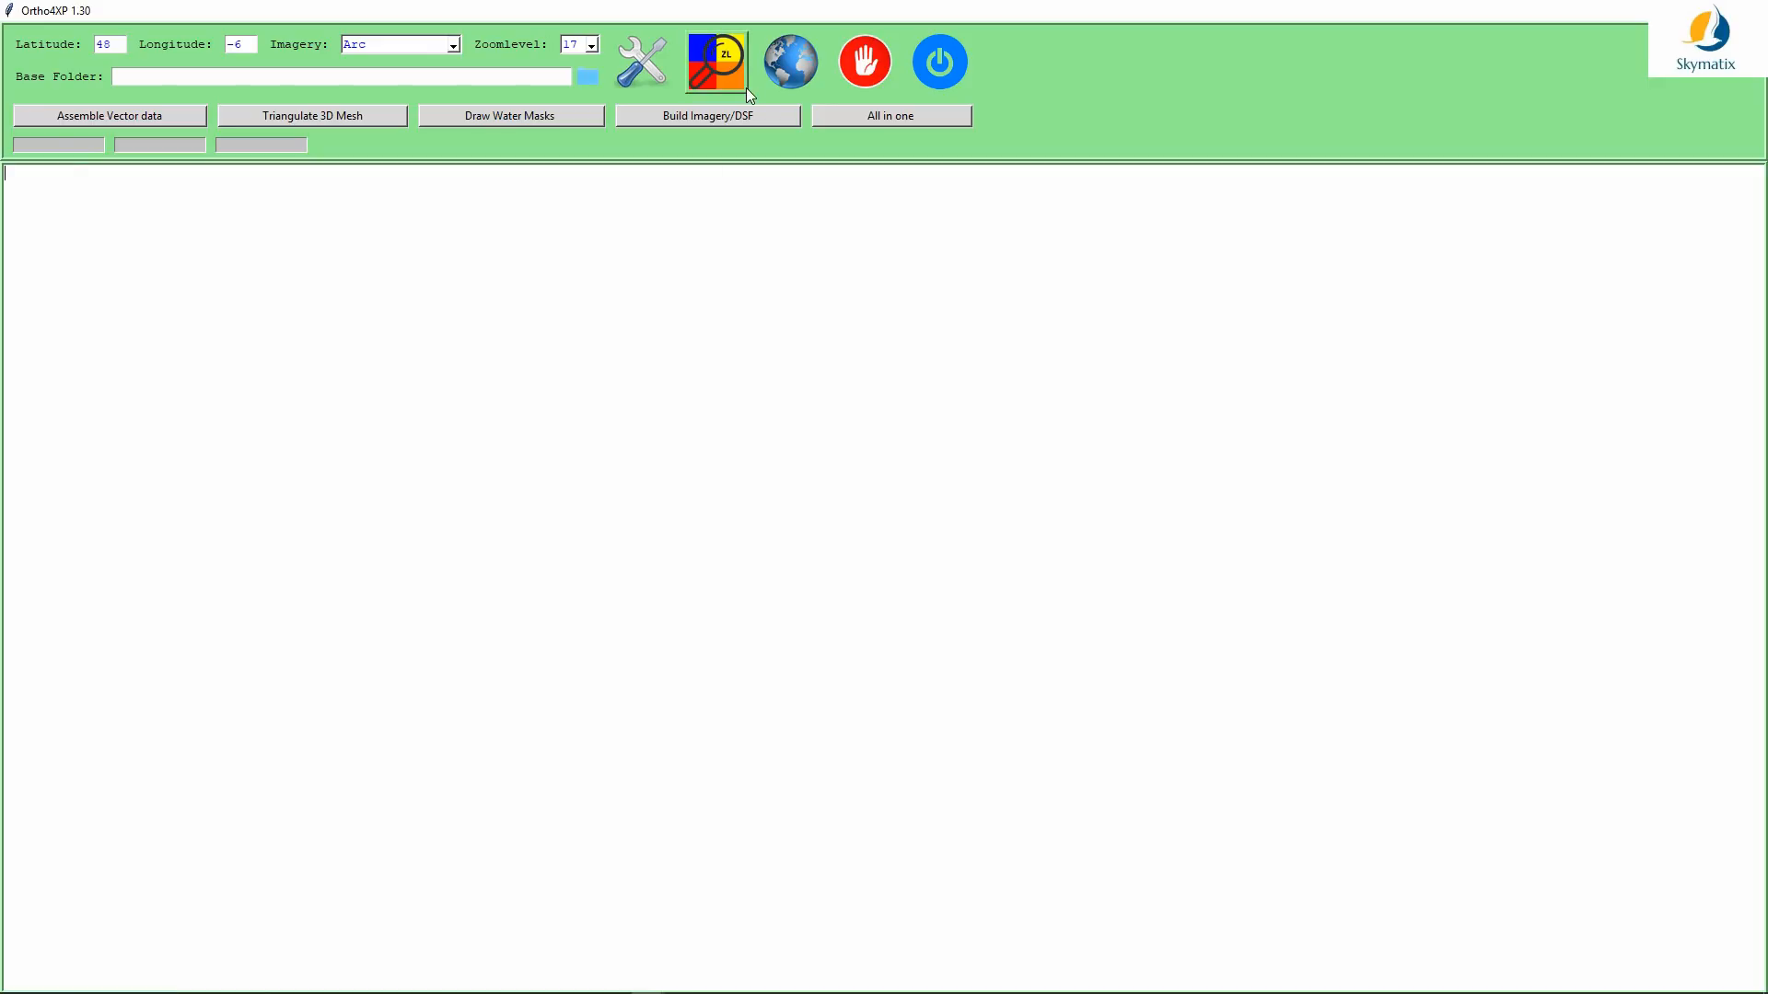
# Step: Open the tiles collection and management map and maximize its window
pyautogui.click(799, 69)
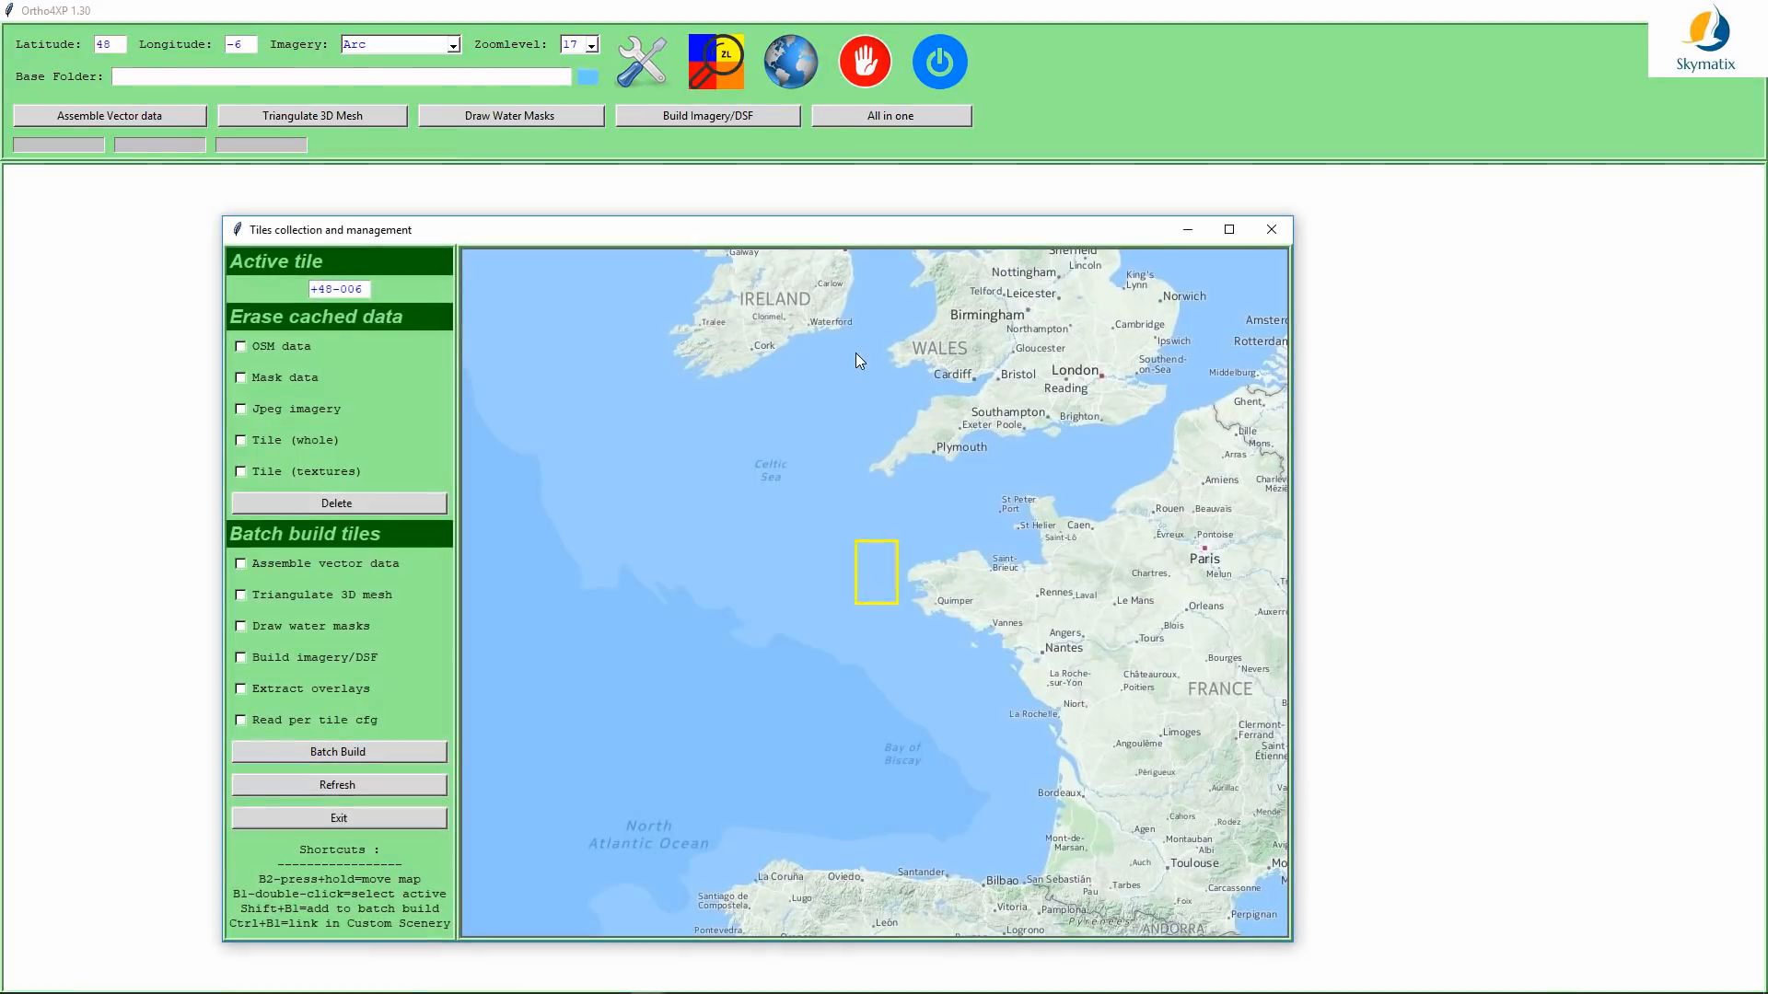
pyautogui.doubleClick(871, 242)
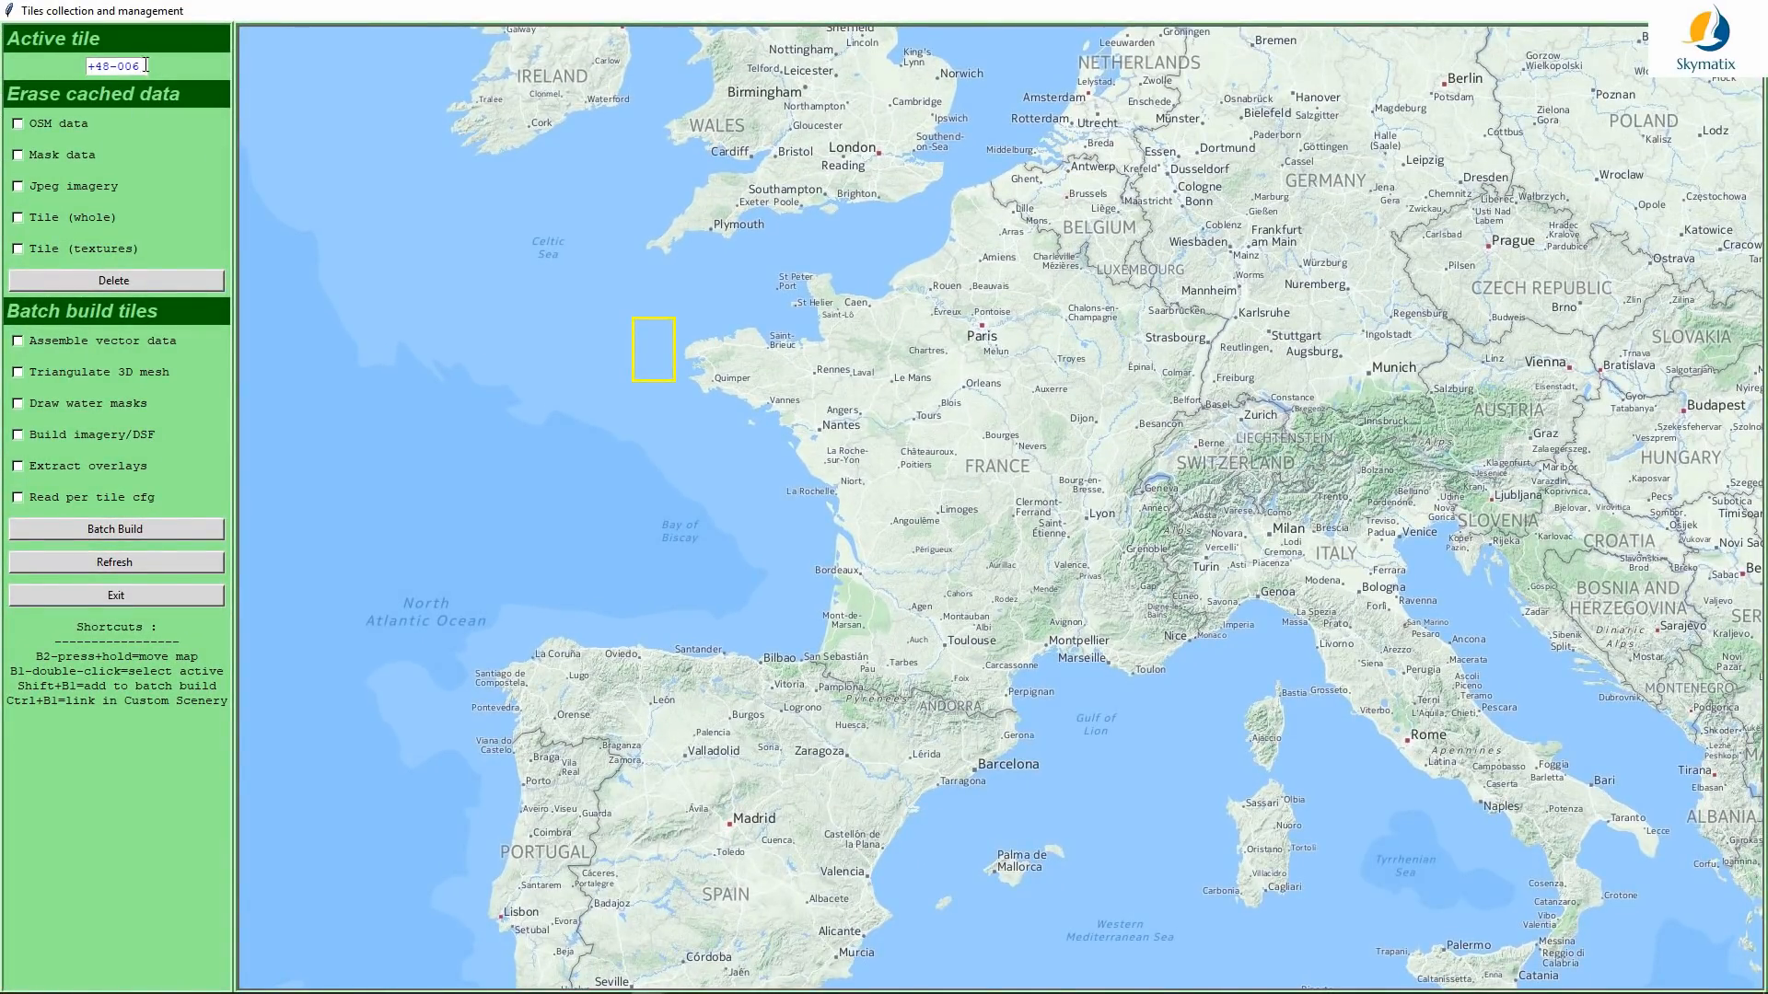
pyautogui.doubleClick(442, 11)
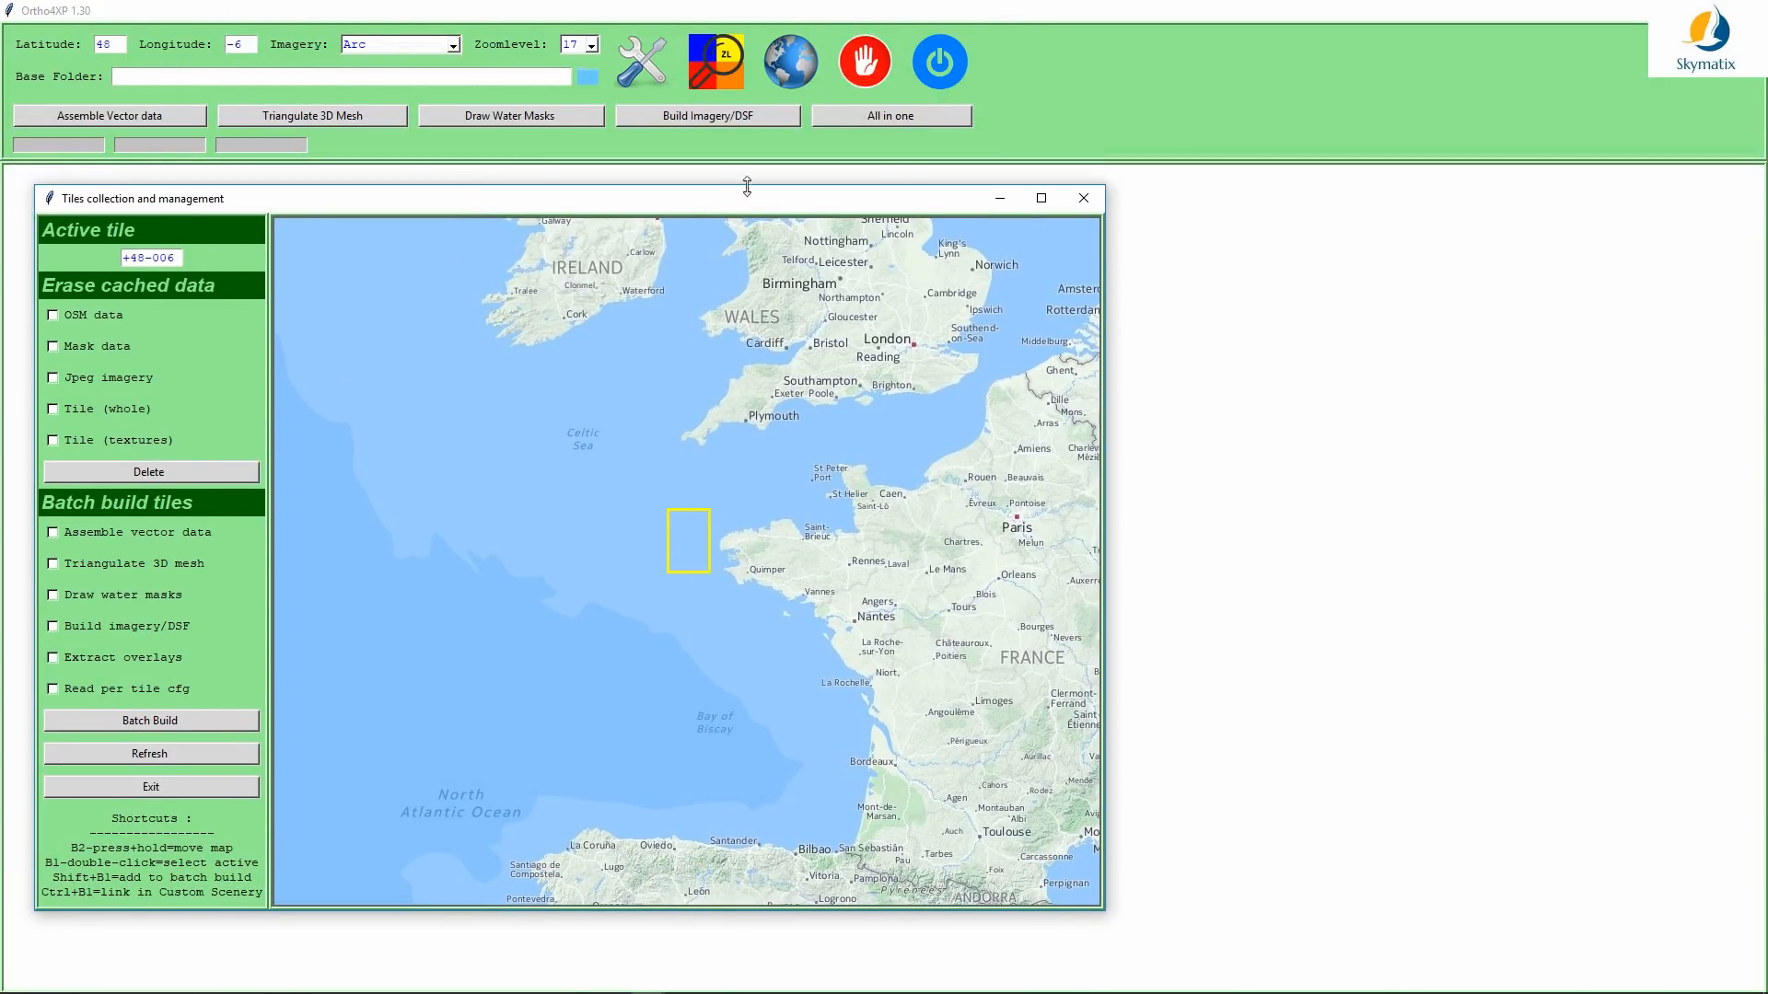
pyautogui.doubleClick(820, 198)
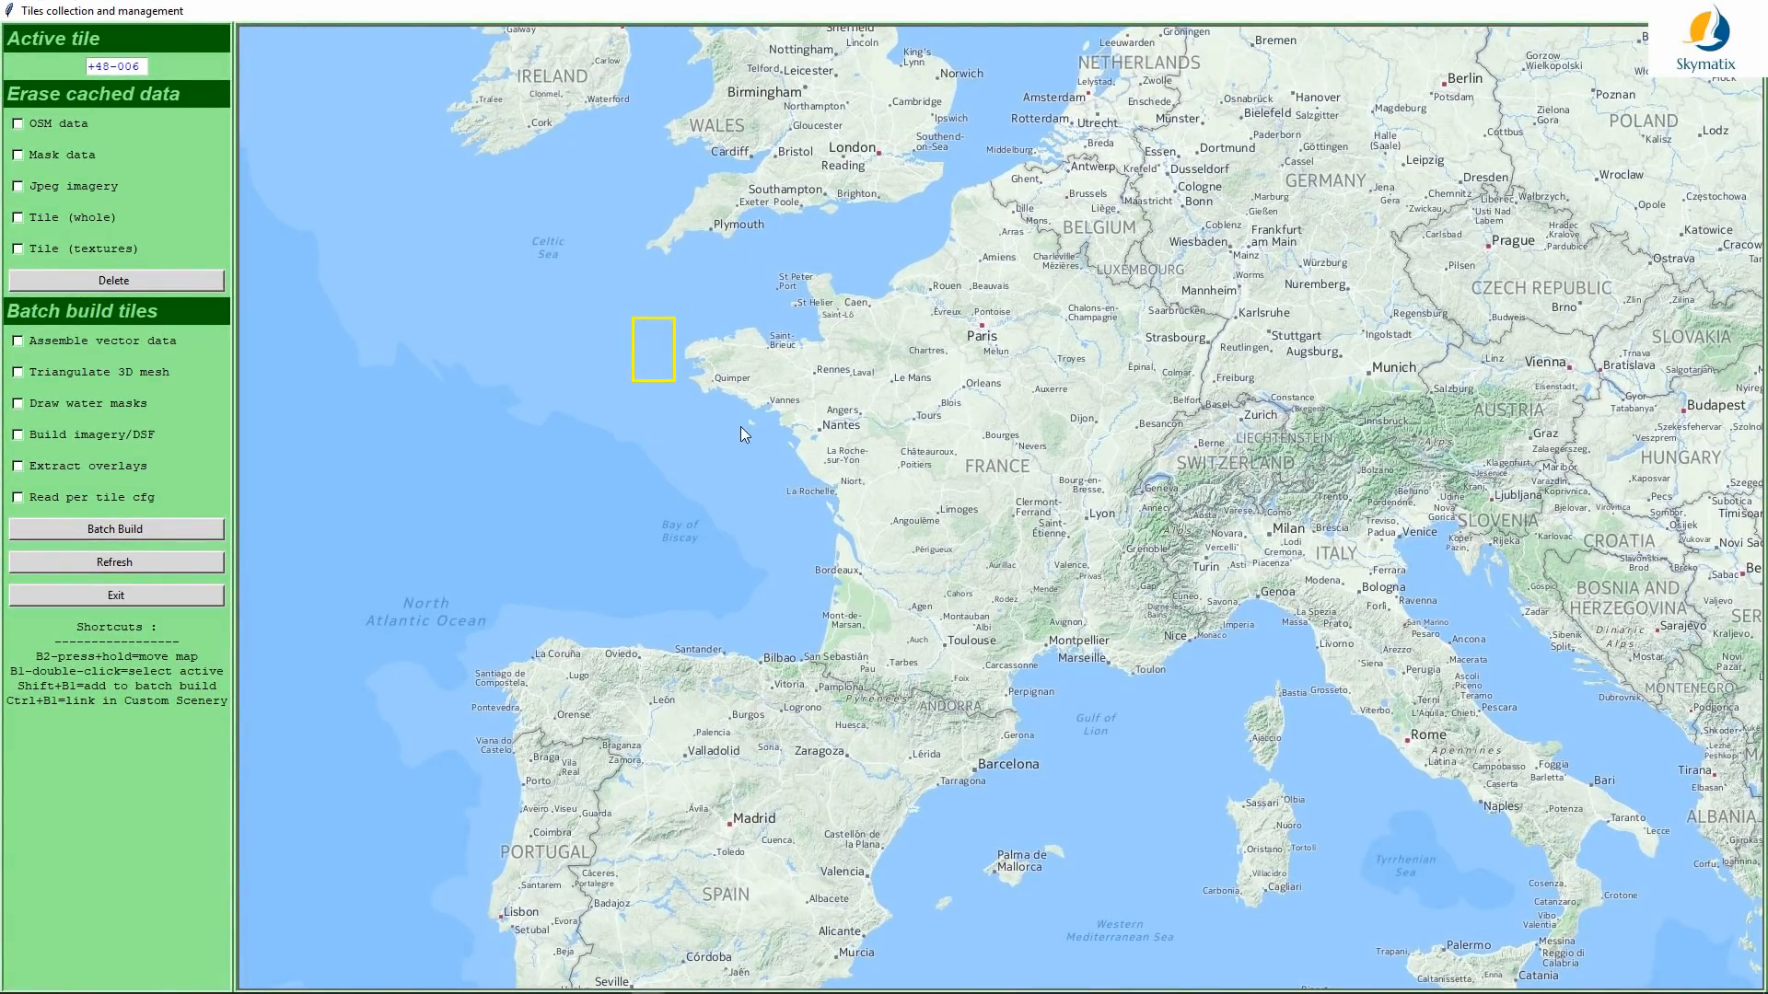
# Step: Make tile +39+019 over Corfu the active tile and add it and its eastern neighbour to the batch build
pyautogui.moveTo(1389, 759); pyautogui.dragTo(692, 561)
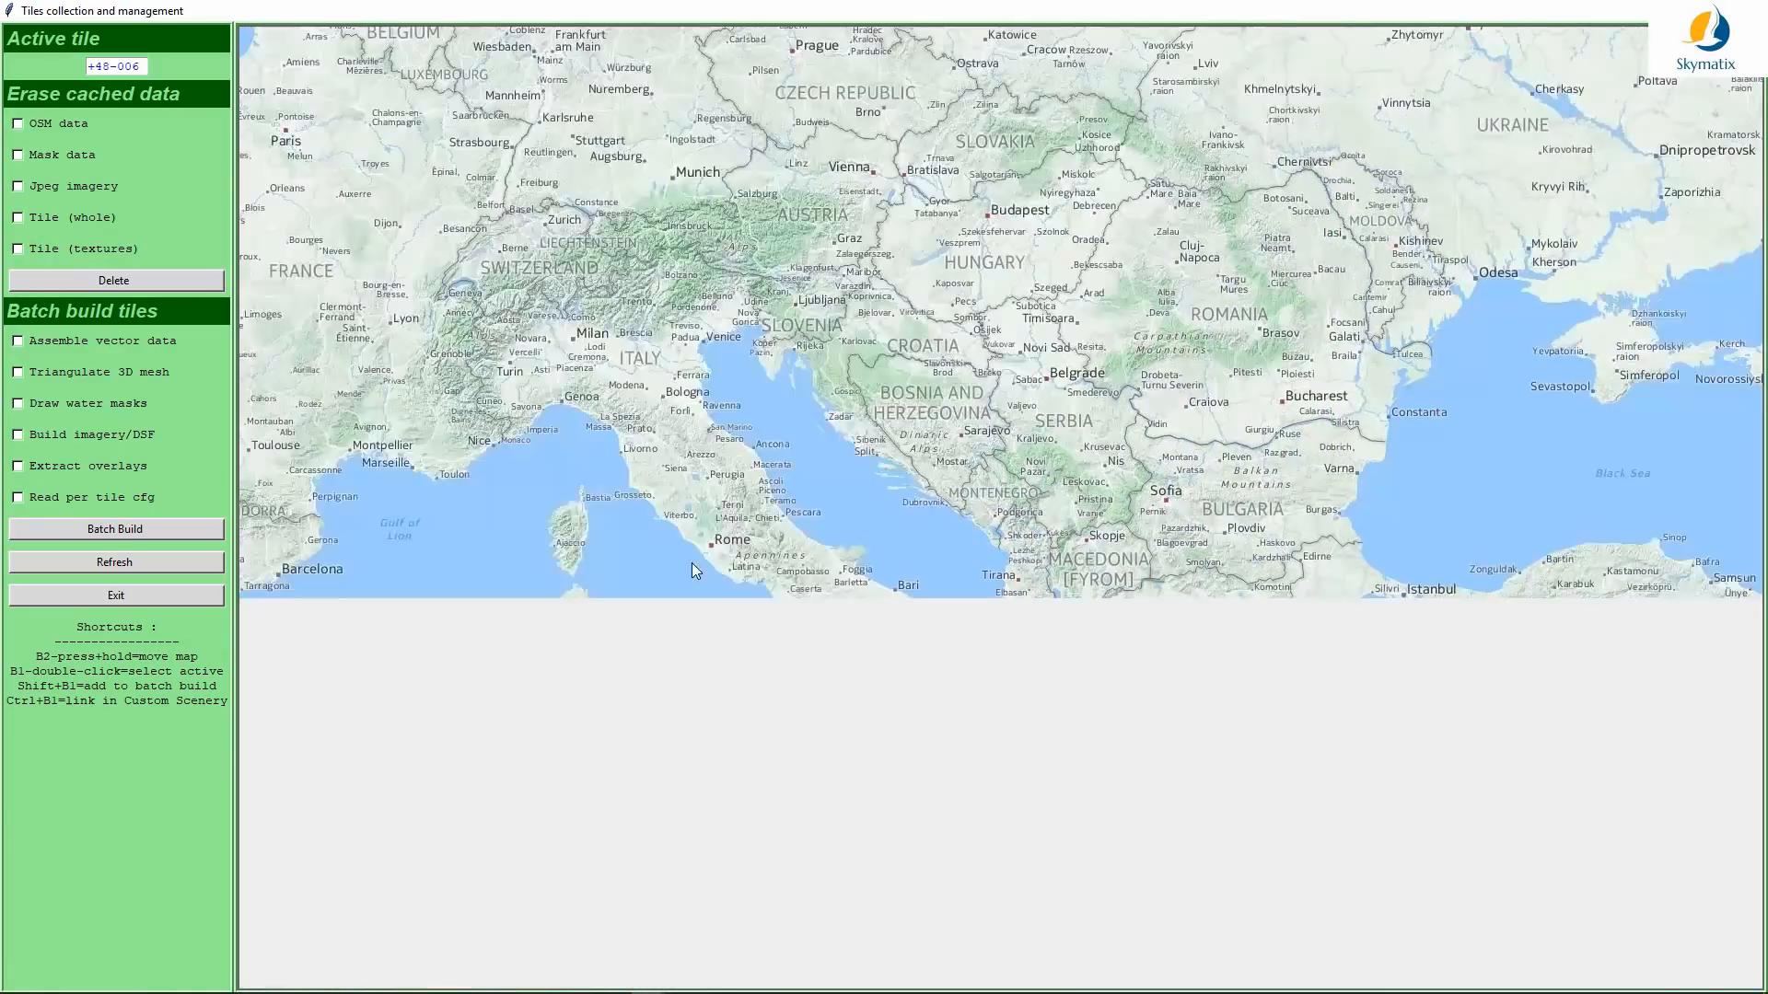
pyautogui.moveTo(1163, 632); pyautogui.dragTo(997, 556)
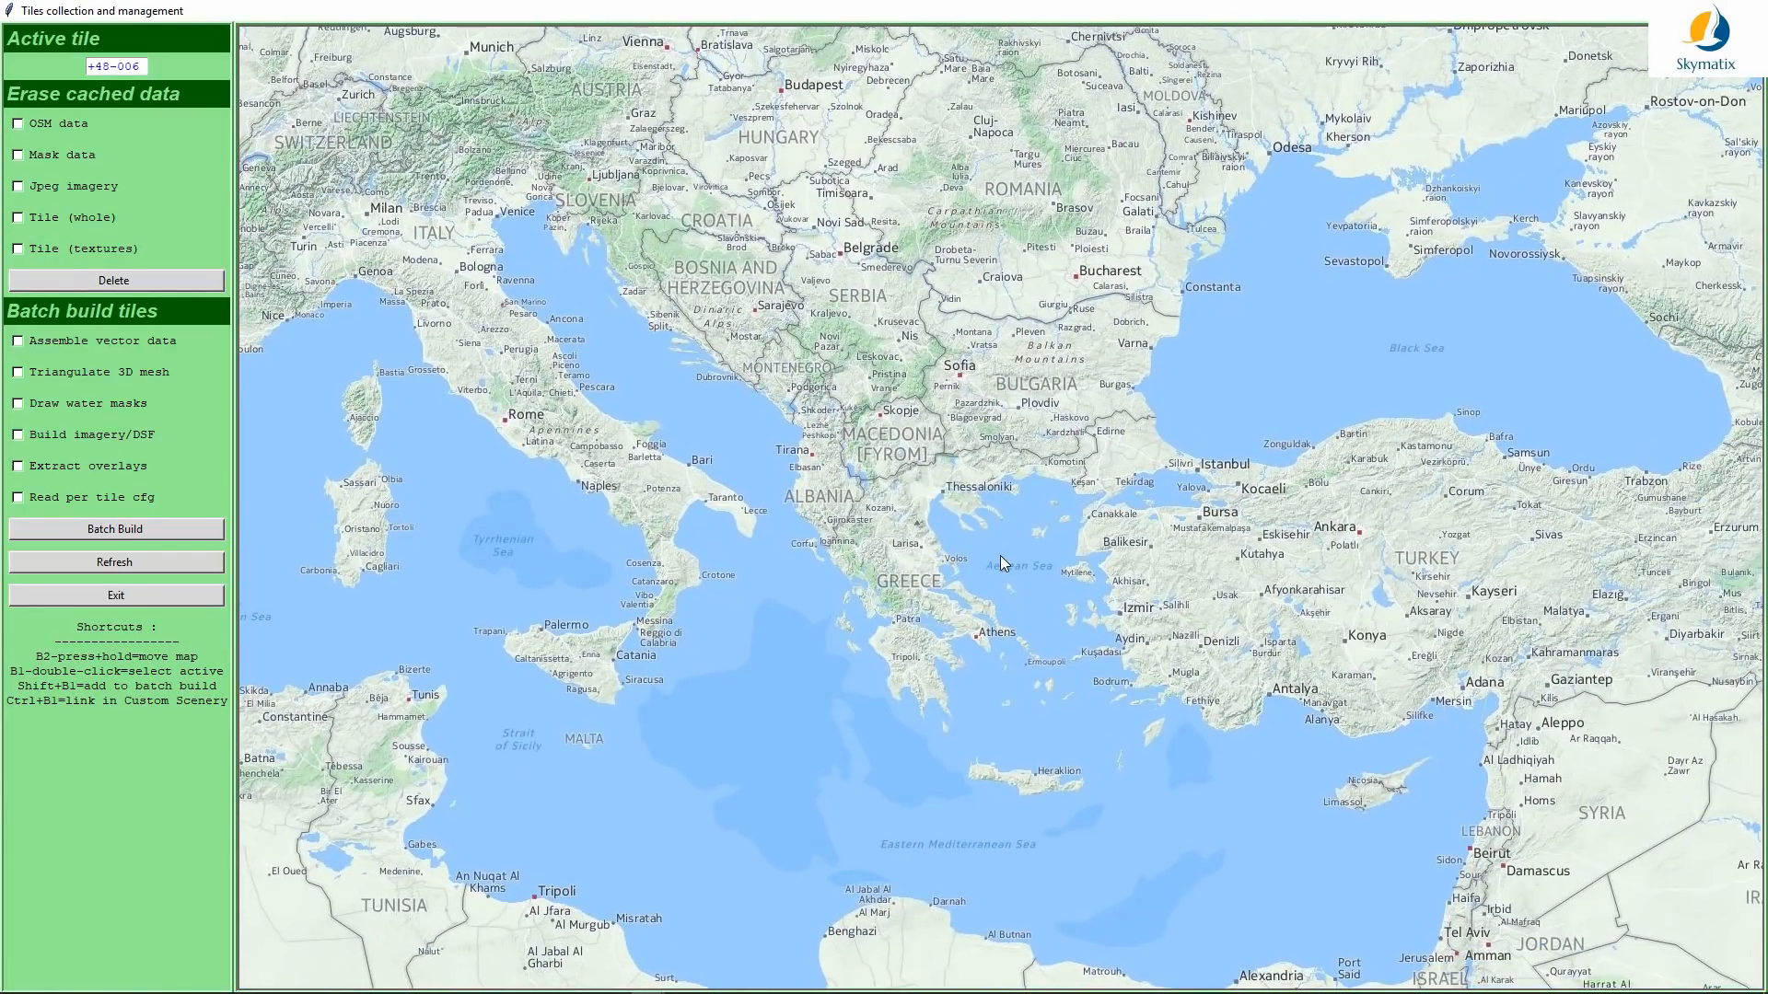
pyautogui.doubleClick(820, 550)
pyautogui.keyDown('shift'); pyautogui.click(801, 566); pyautogui.keyUp('shift')
pyautogui.keyDown('shift'); pyautogui.click(832, 568); pyautogui.keyUp('shift')
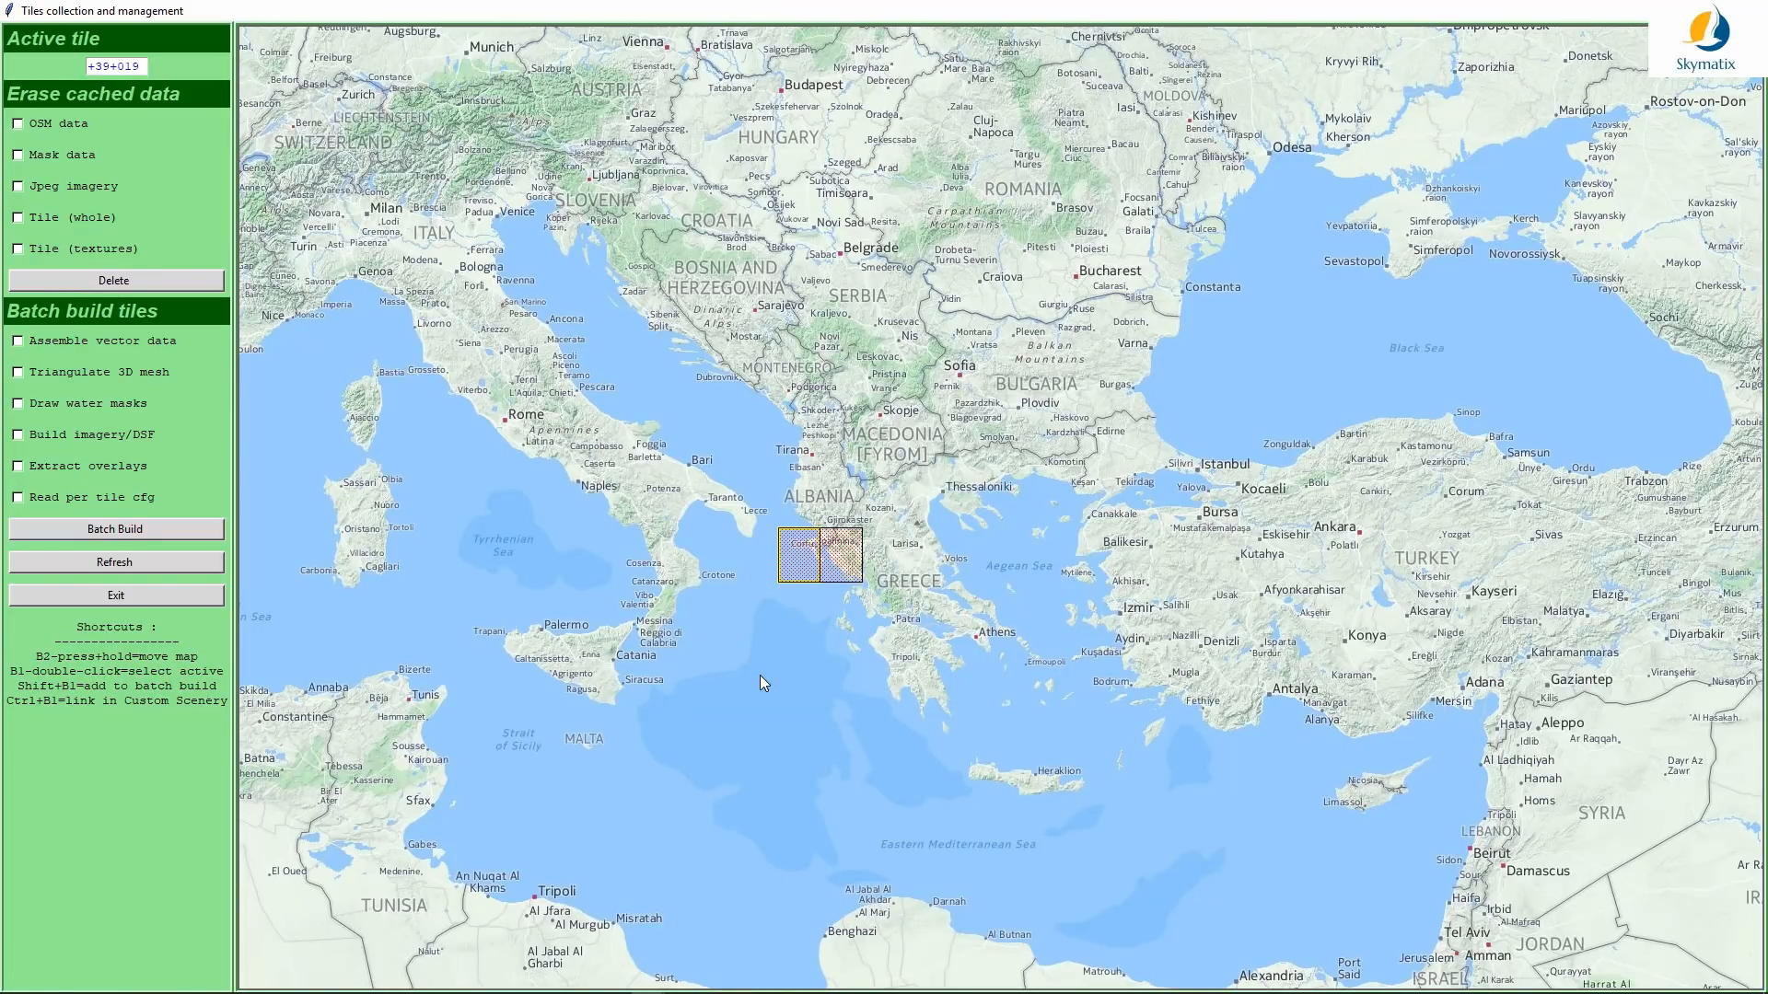
pyautogui.keyDown('shift'); pyautogui.click(847, 643); pyautogui.keyUp('shift')
pyautogui.keyDown('shift'); pyautogui.click(872, 626); pyautogui.keyUp('shift')
pyautogui.keyDown('shift'); pyautogui.click(845, 619); pyautogui.keyUp('shift')
pyautogui.keyDown('shift'); pyautogui.click(799, 611); pyautogui.keyUp('shift')
pyautogui.keyDown('shift'); pyautogui.click(851, 620); pyautogui.keyUp('shift')
pyautogui.keyDown('shift'); pyautogui.click(876, 628); pyautogui.keyUp('shift')
pyautogui.keyDown('shift'); pyautogui.click(844, 660); pyautogui.keyUp('shift')
pyautogui.keyDown('shift'); pyautogui.click(843, 622); pyautogui.keyUp('shift')
pyautogui.keyDown('ctrl'); pyautogui.click(838, 571); pyautogui.keyUp('ctrl')
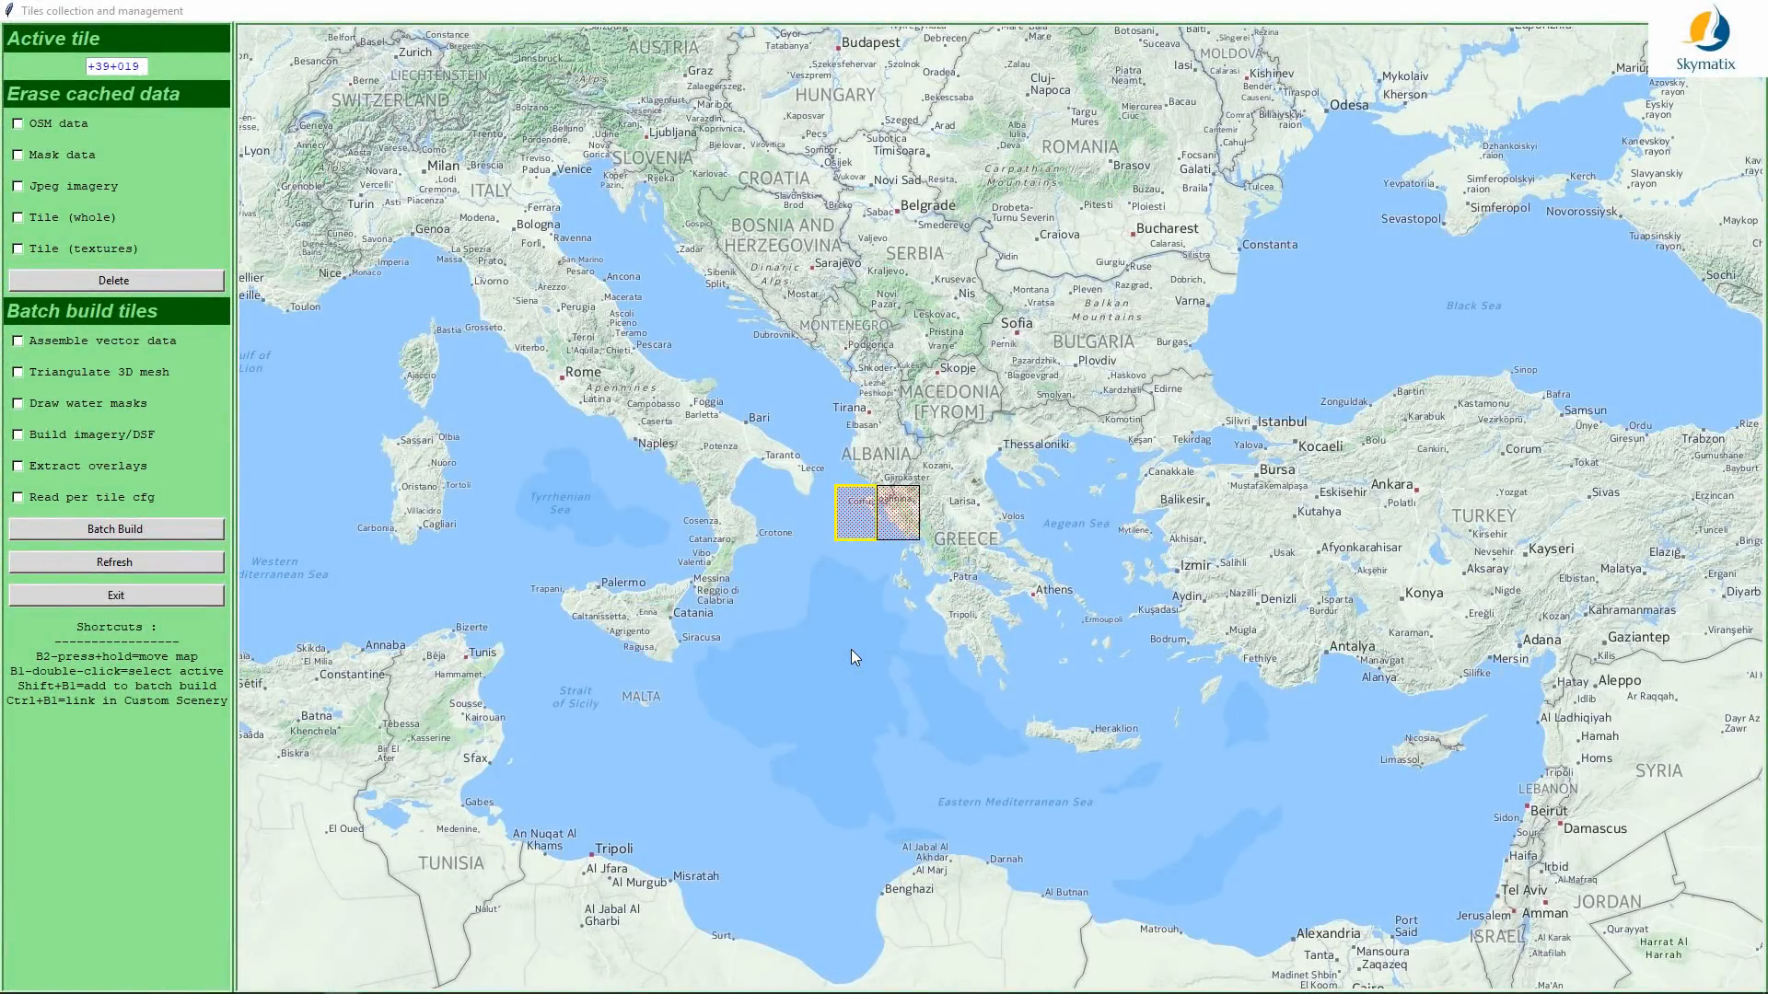
# Step: Enable vector data, 3D mesh, water masks, imagery/DSF and overlay extraction for the batch build, and restore the tiles window to its smaller size
pyautogui.click(64, 338)
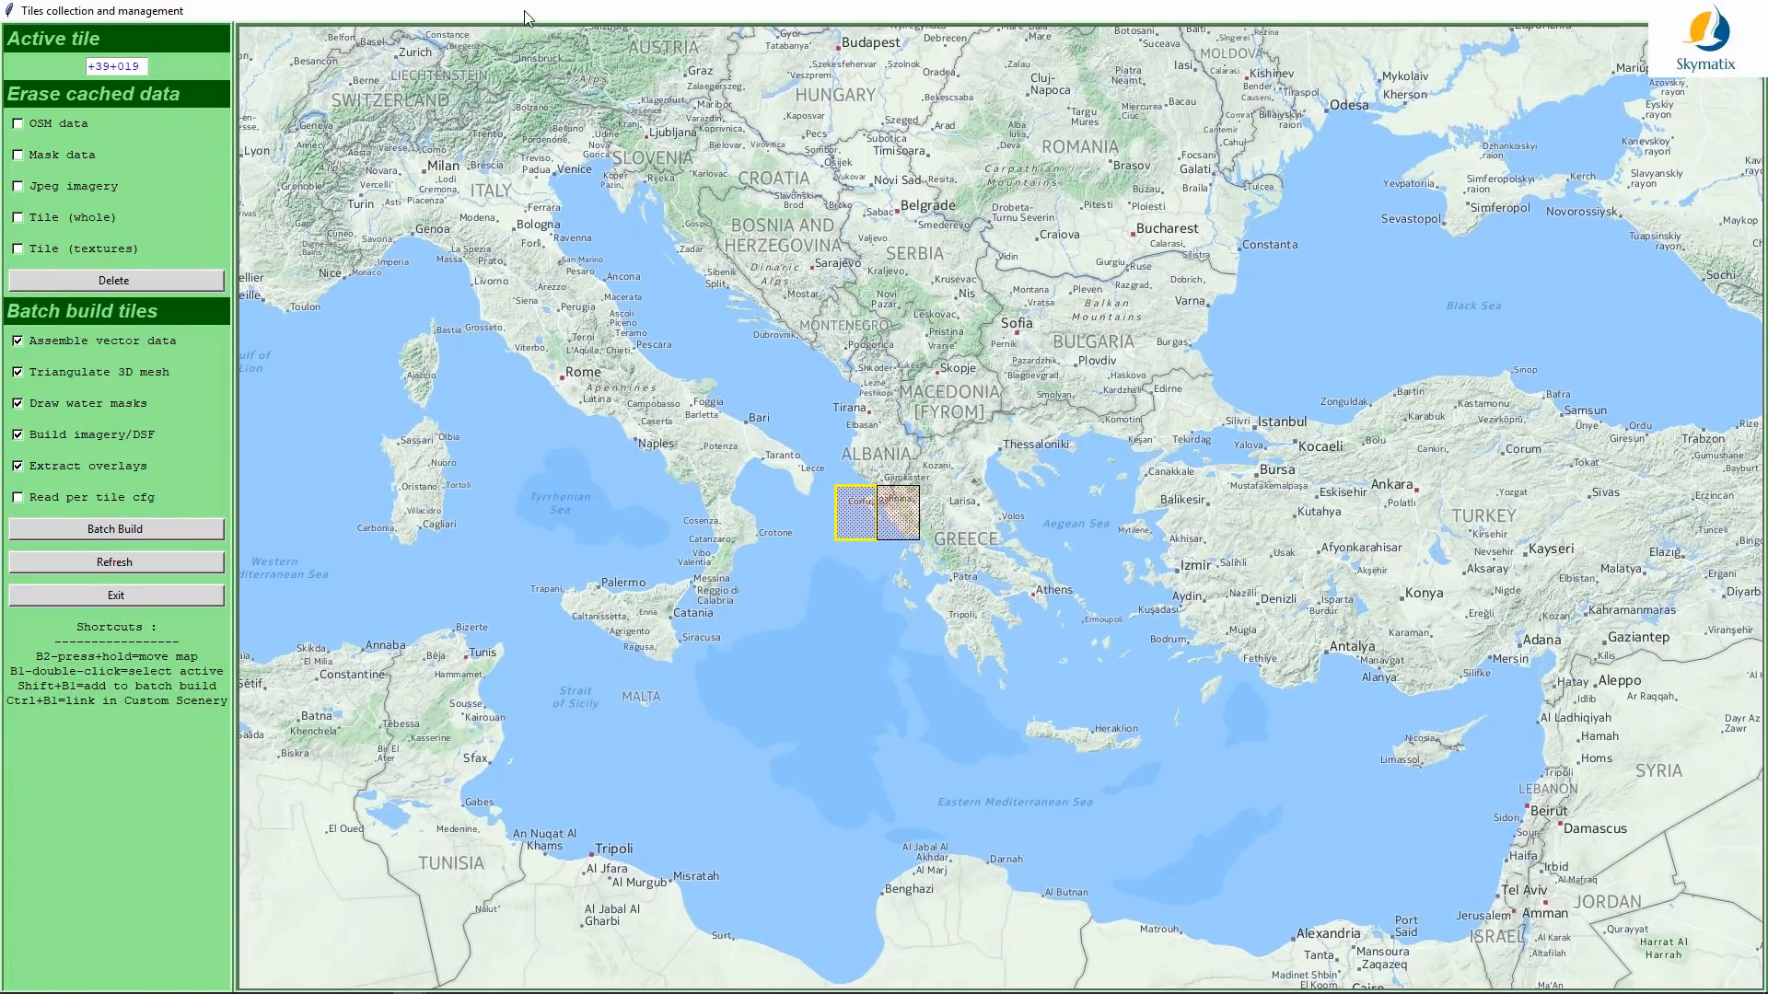
pyautogui.moveTo(539, 24); pyautogui.dragTo(1132, 241)
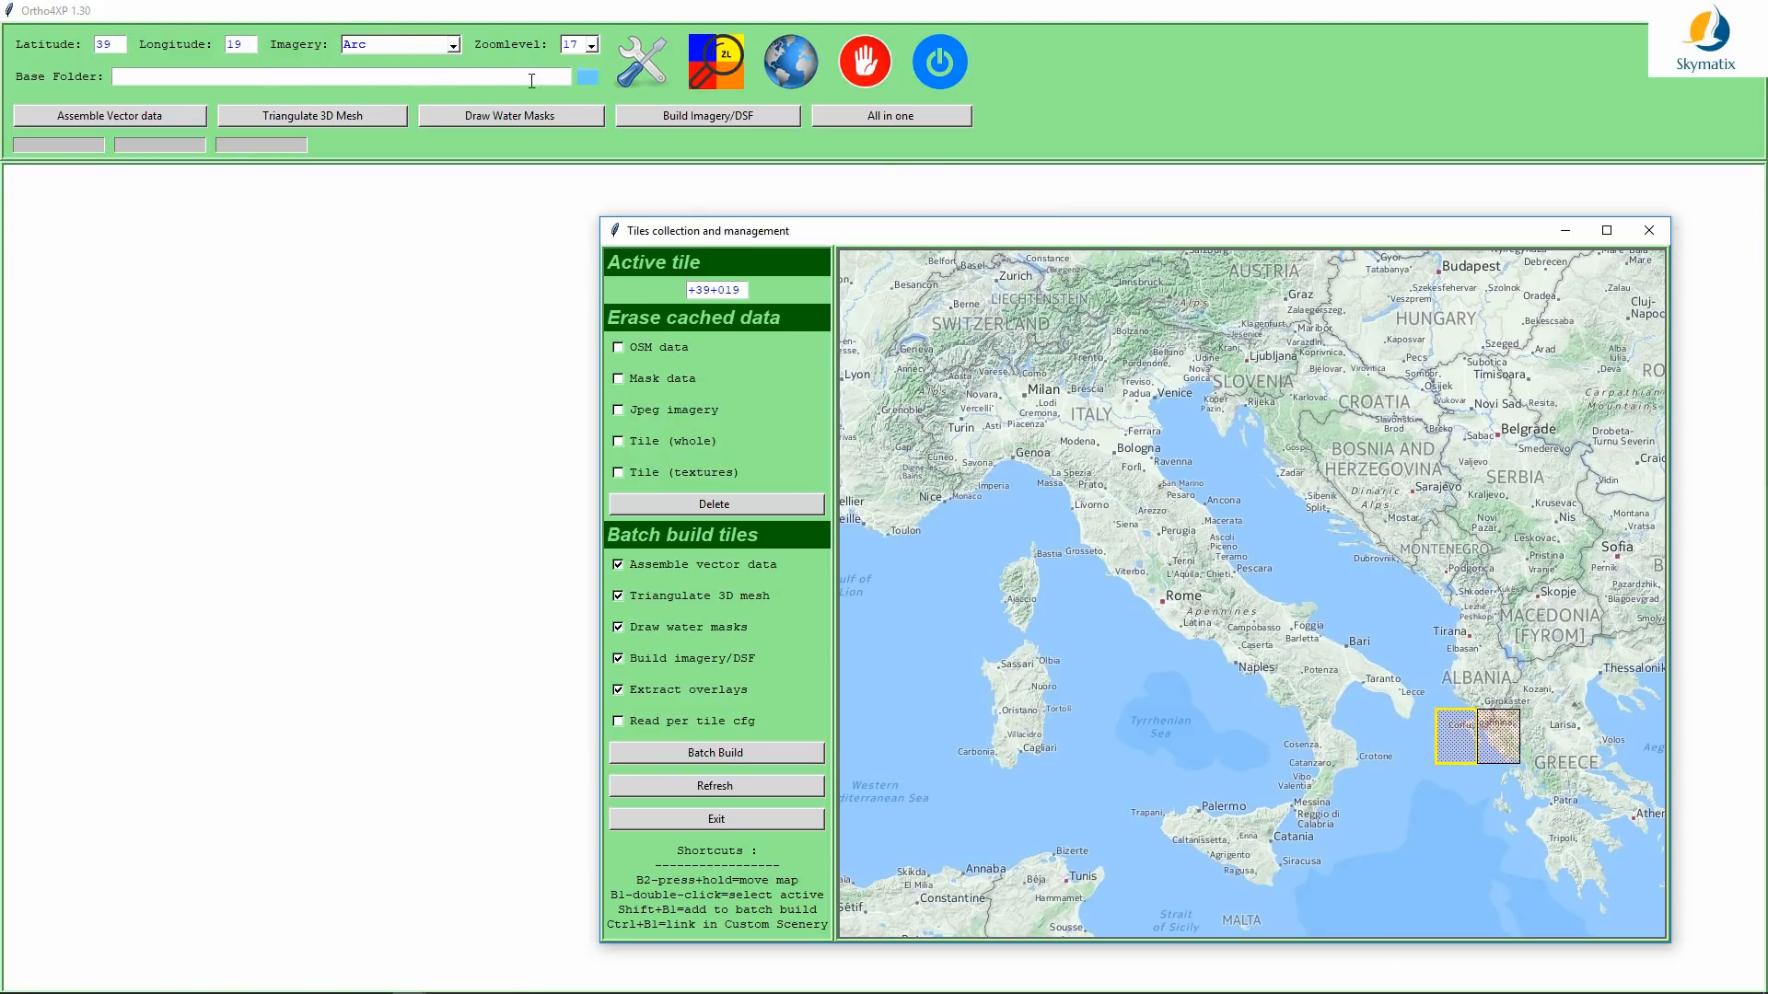
# Step: Set the imagery source to BI in the main window, leaving the base folder empty
pyautogui.click(450, 46)
pyautogui.click(400, 74)
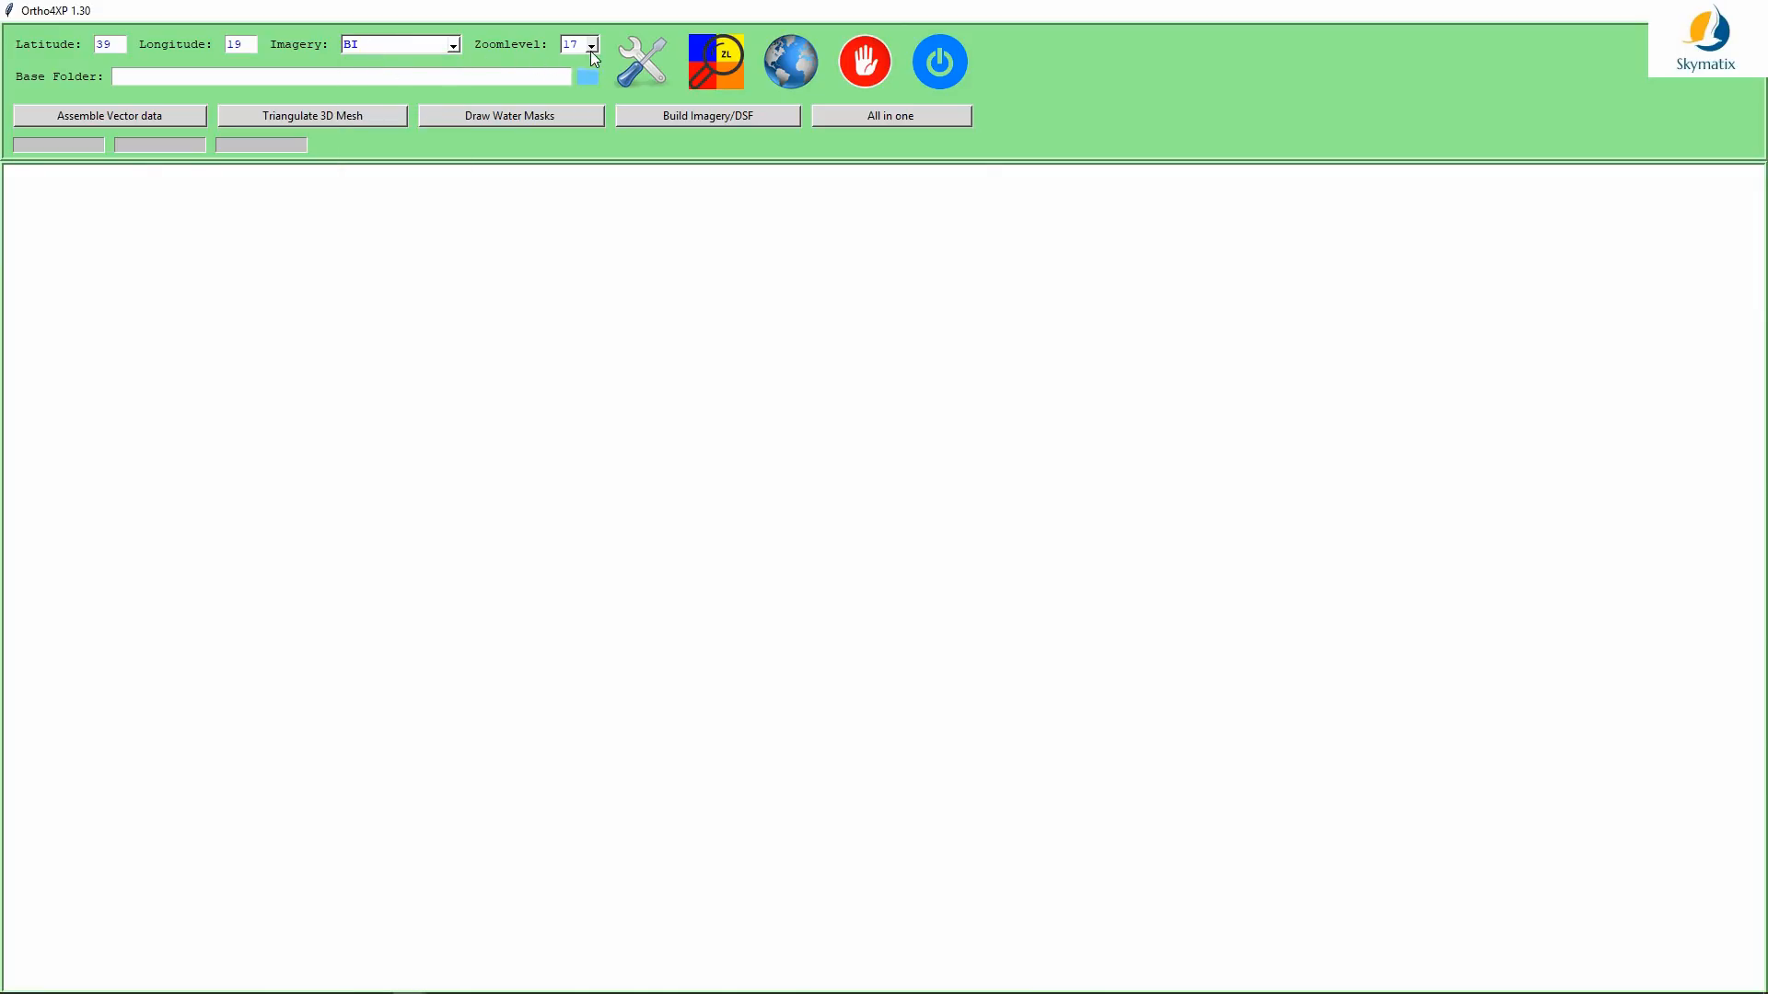
pyautogui.click(140, 82)
# Step: Bring the tiles window back to the front, launch the batch build of the selected tiles and move the window clear of the log
pyautogui.hotkey('alt', 'Tab')
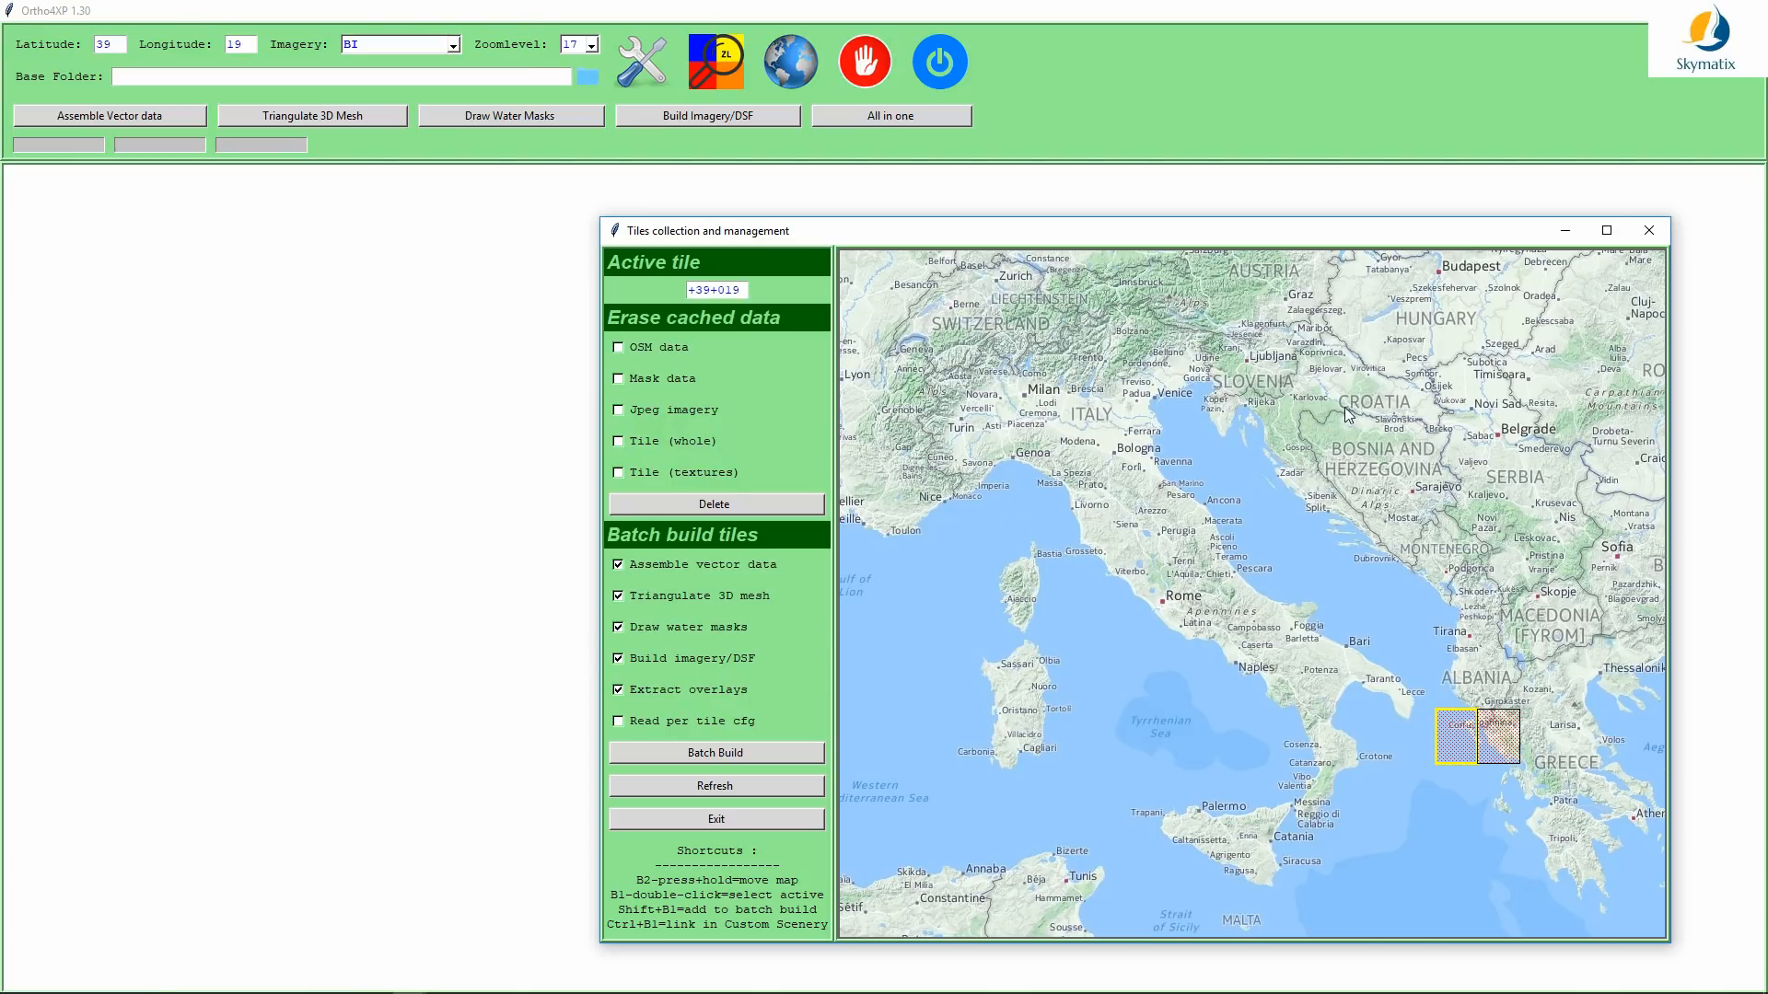
pyautogui.moveTo(1326, 238); pyautogui.dragTo(1356, 210)
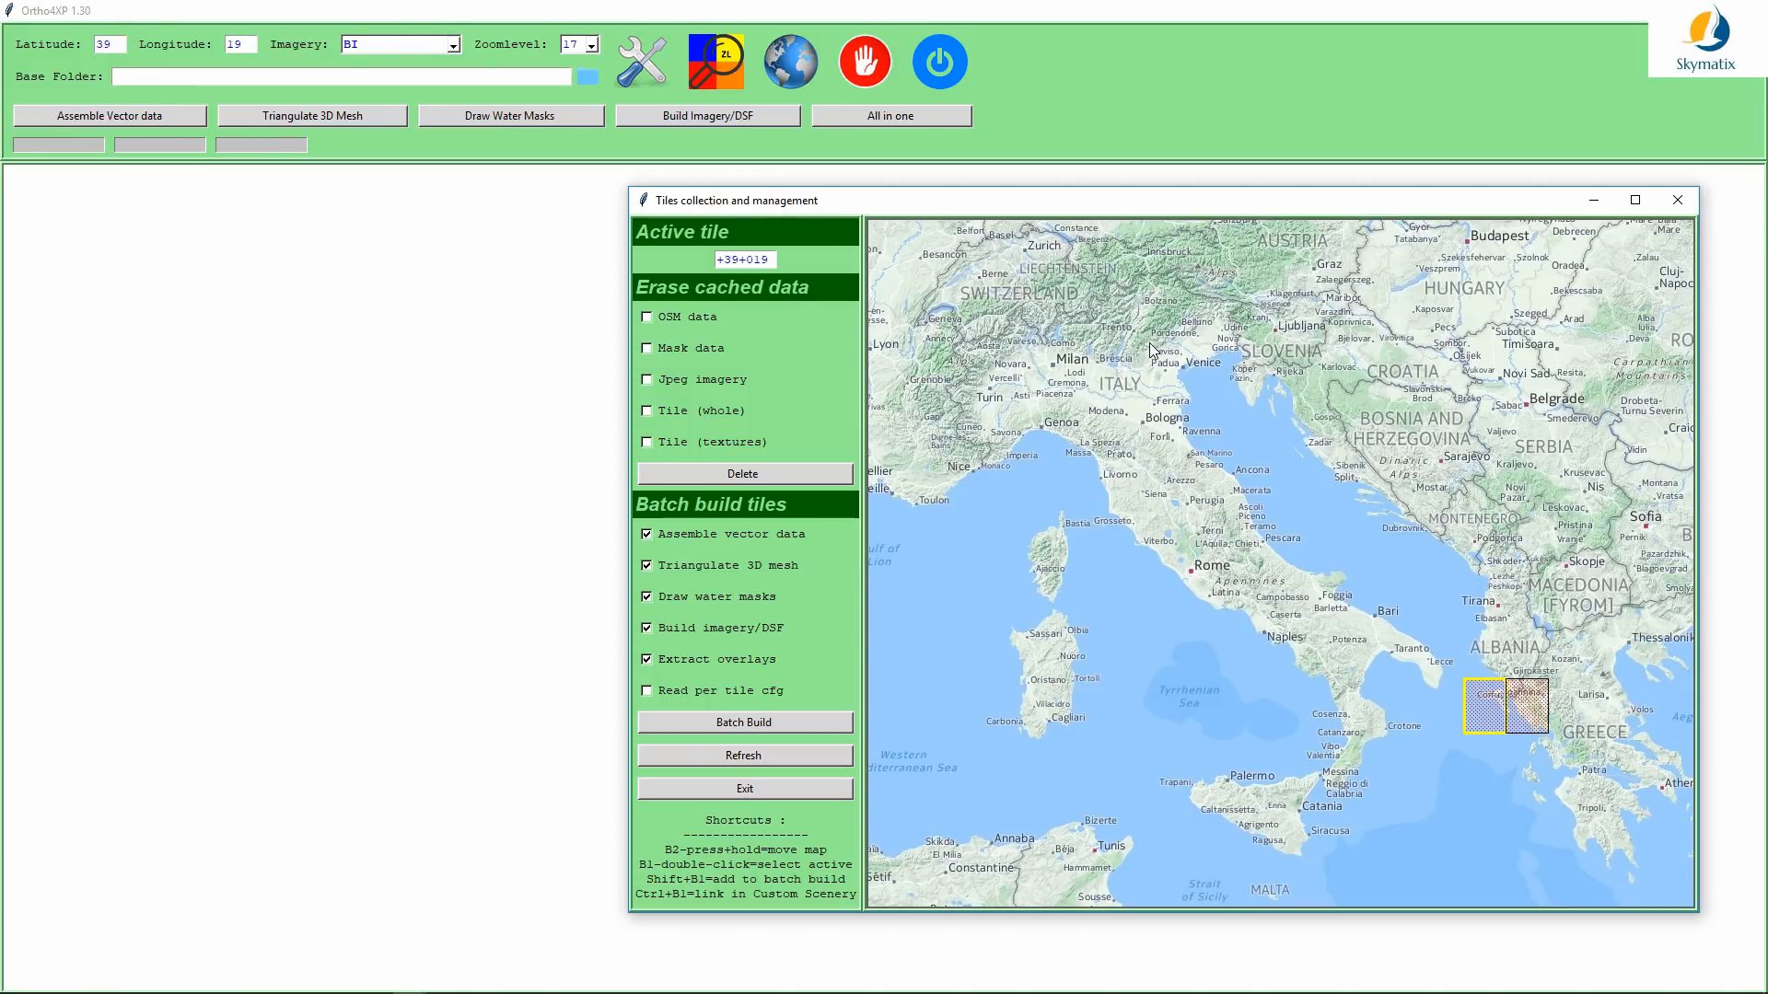
pyautogui.click(741, 726)
pyautogui.moveTo(1039, 206); pyautogui.dragTo(1066, 229)
pyautogui.moveTo(1490, 516); pyautogui.dragTo(1315, 506)
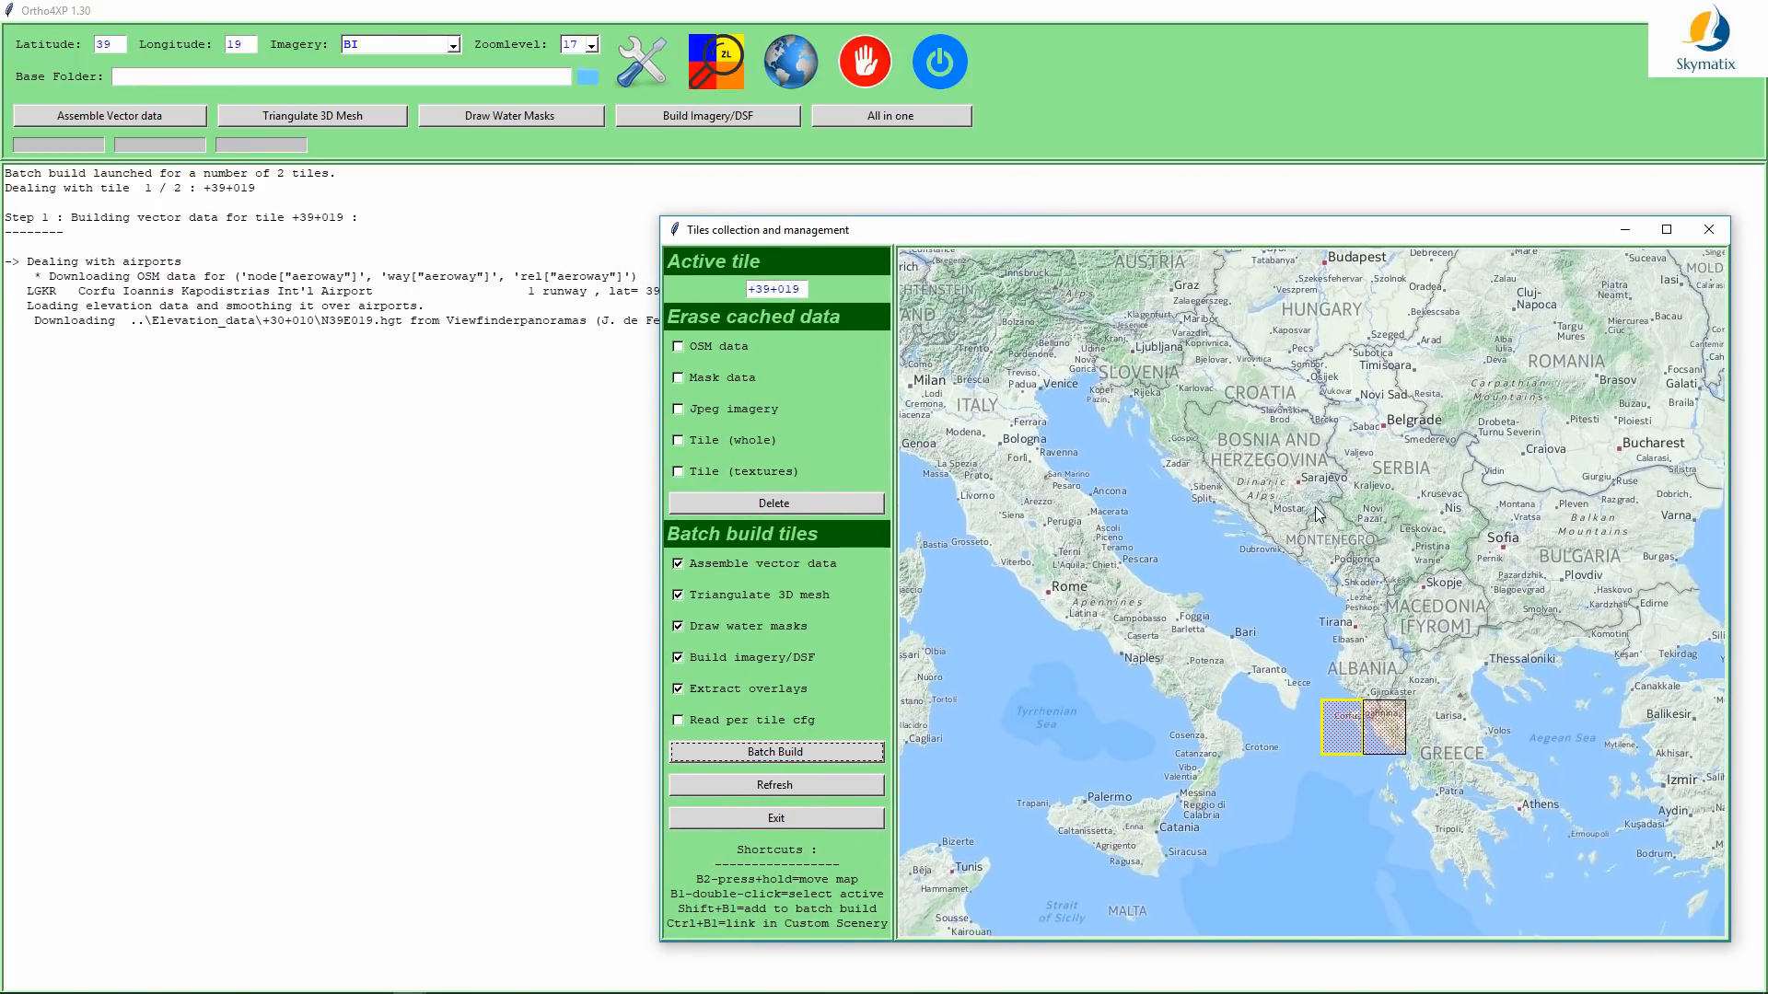
pyautogui.moveTo(926, 237); pyautogui.dragTo(1138, 240)
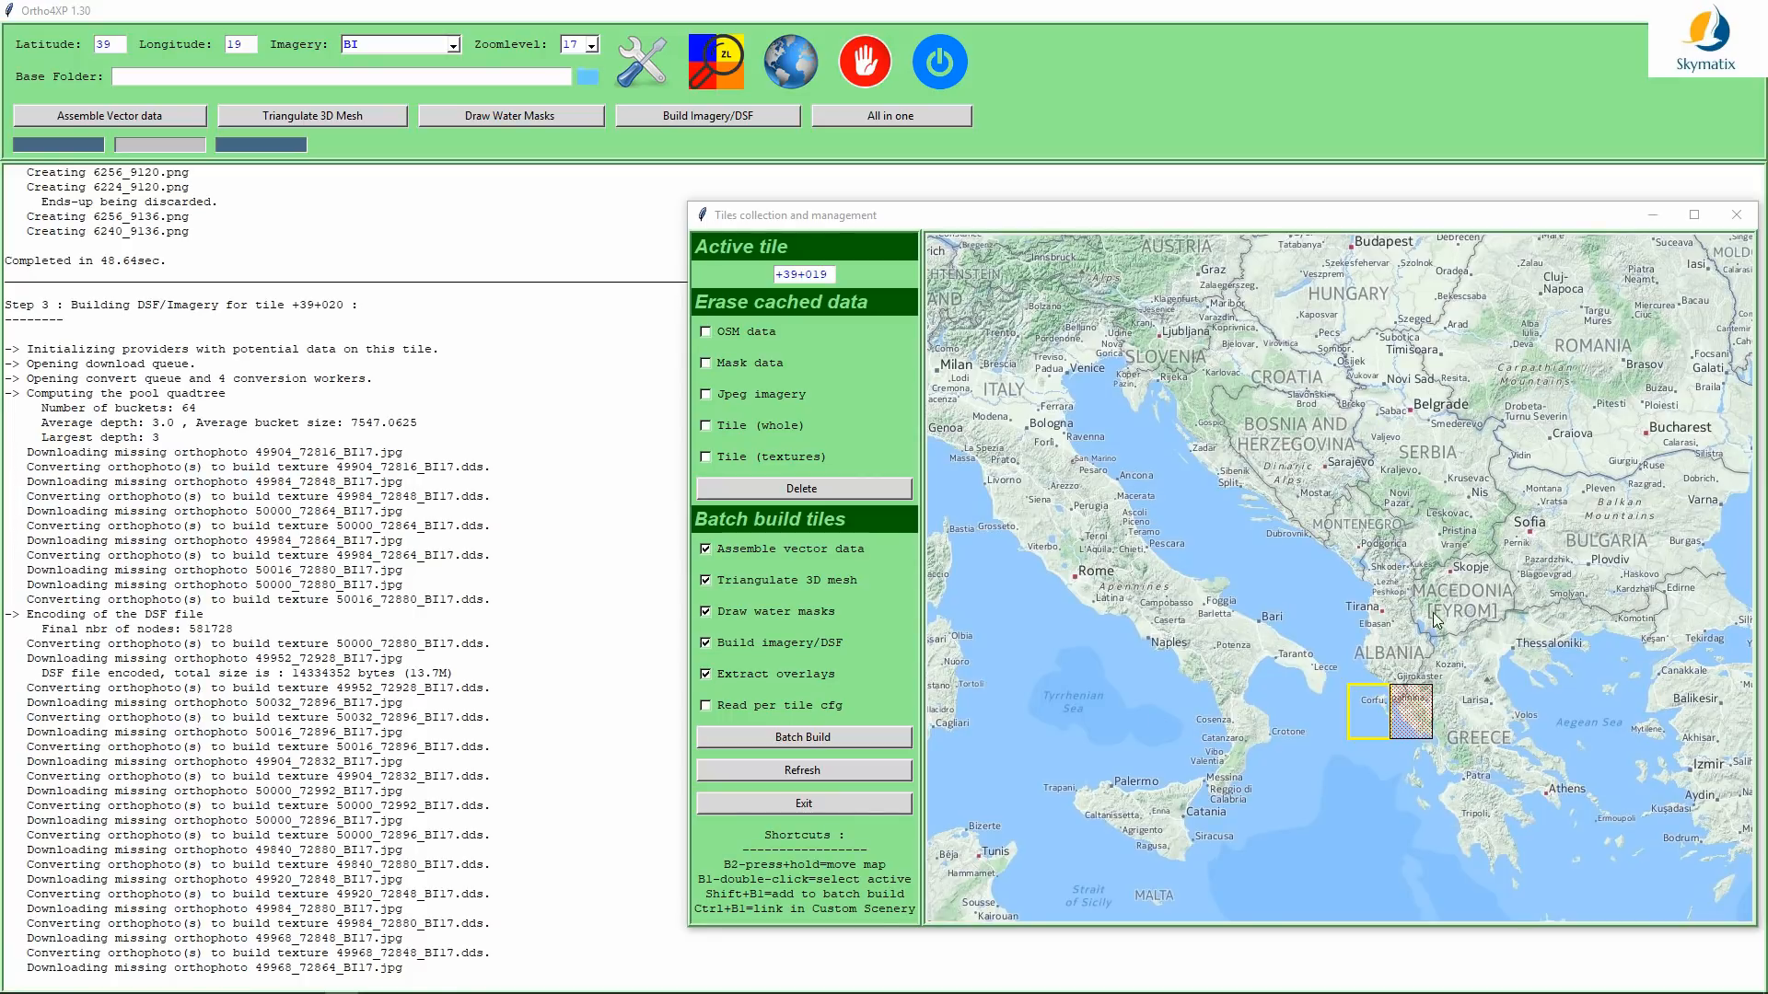
# Step: Refresh the tiles map and check the progress of the batch build
pyautogui.click(803, 770)
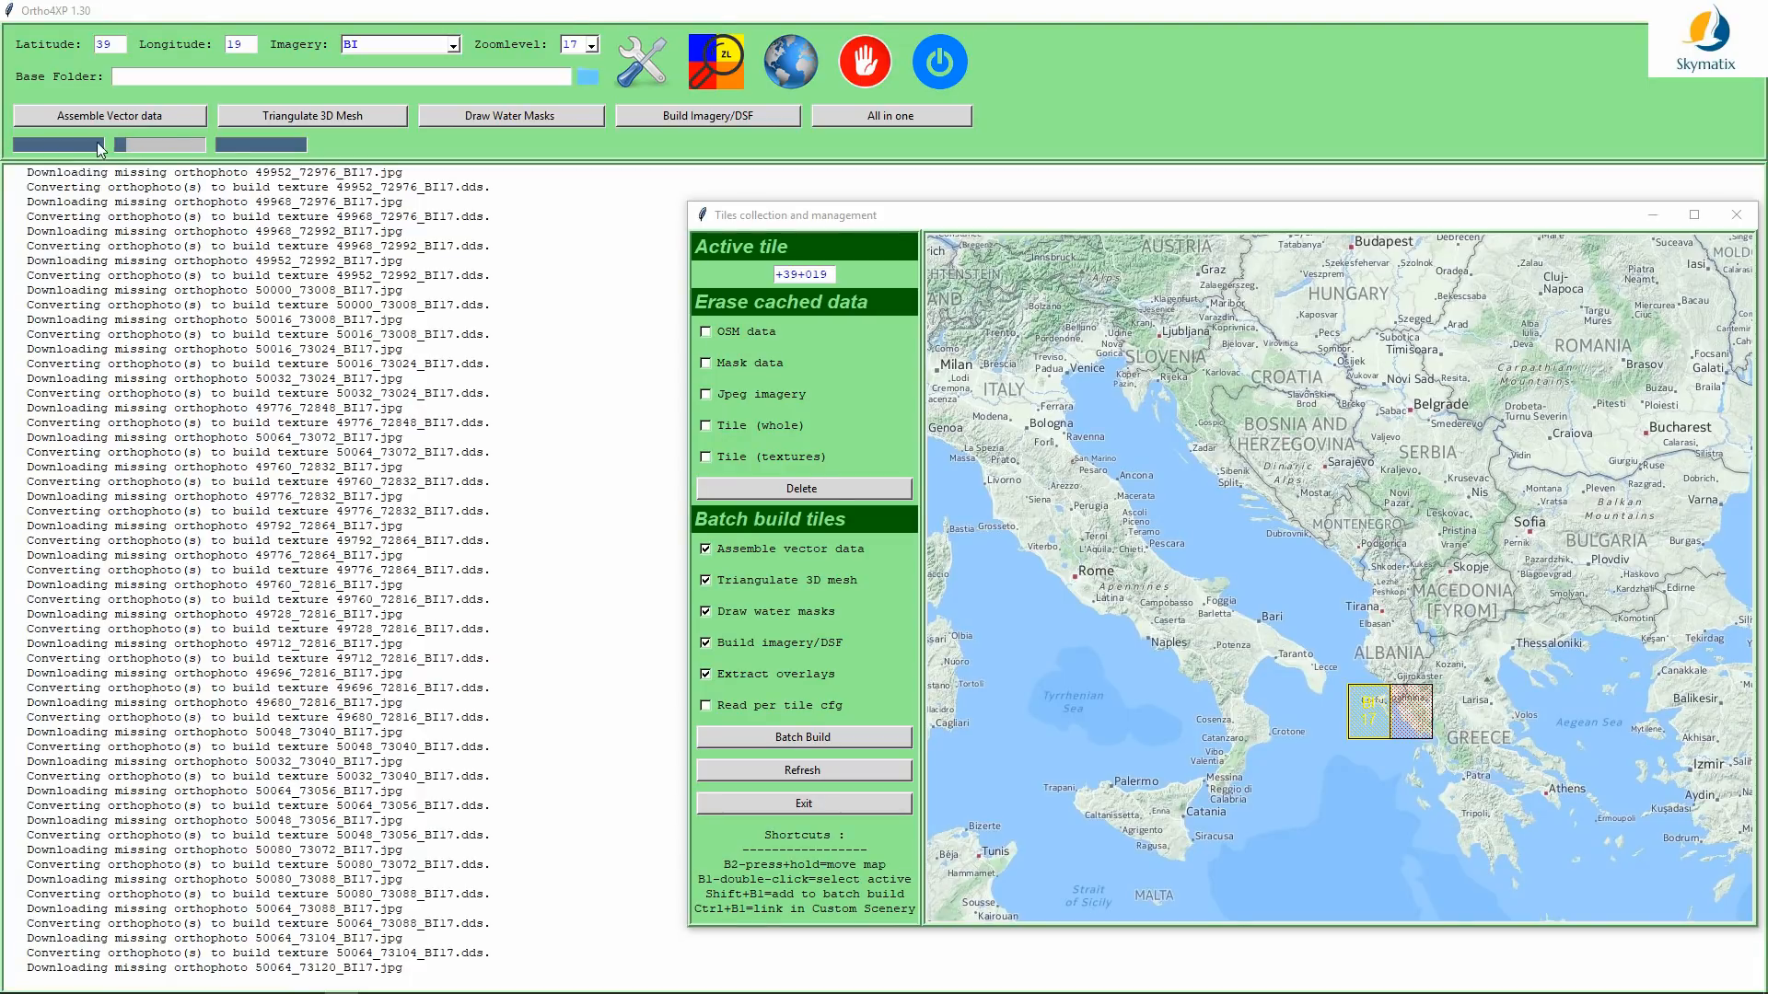
pyautogui.click(64, 140)
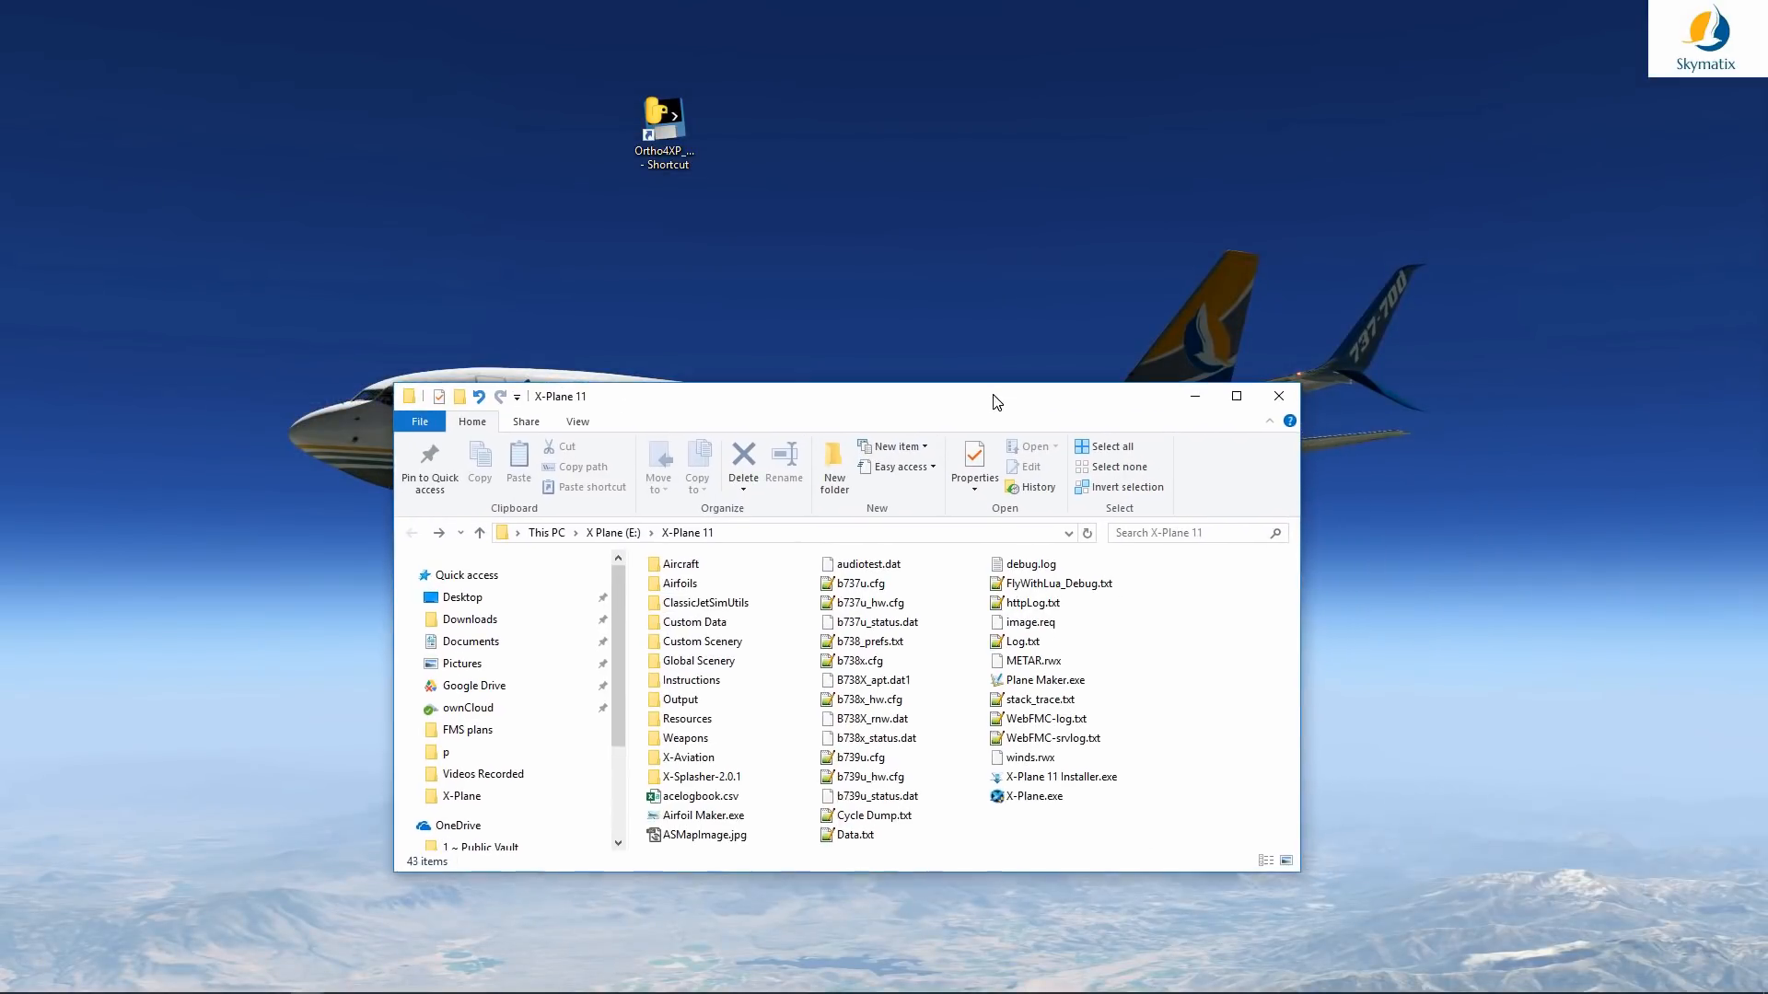
# Step: Arrange the X-Plane 11 and Ortho4XP v1.30 folder windows apart on the desktop and select the yOrtho4XP_Overlays folder
pyautogui.moveTo(994, 399); pyautogui.dragTo(1057, 398)
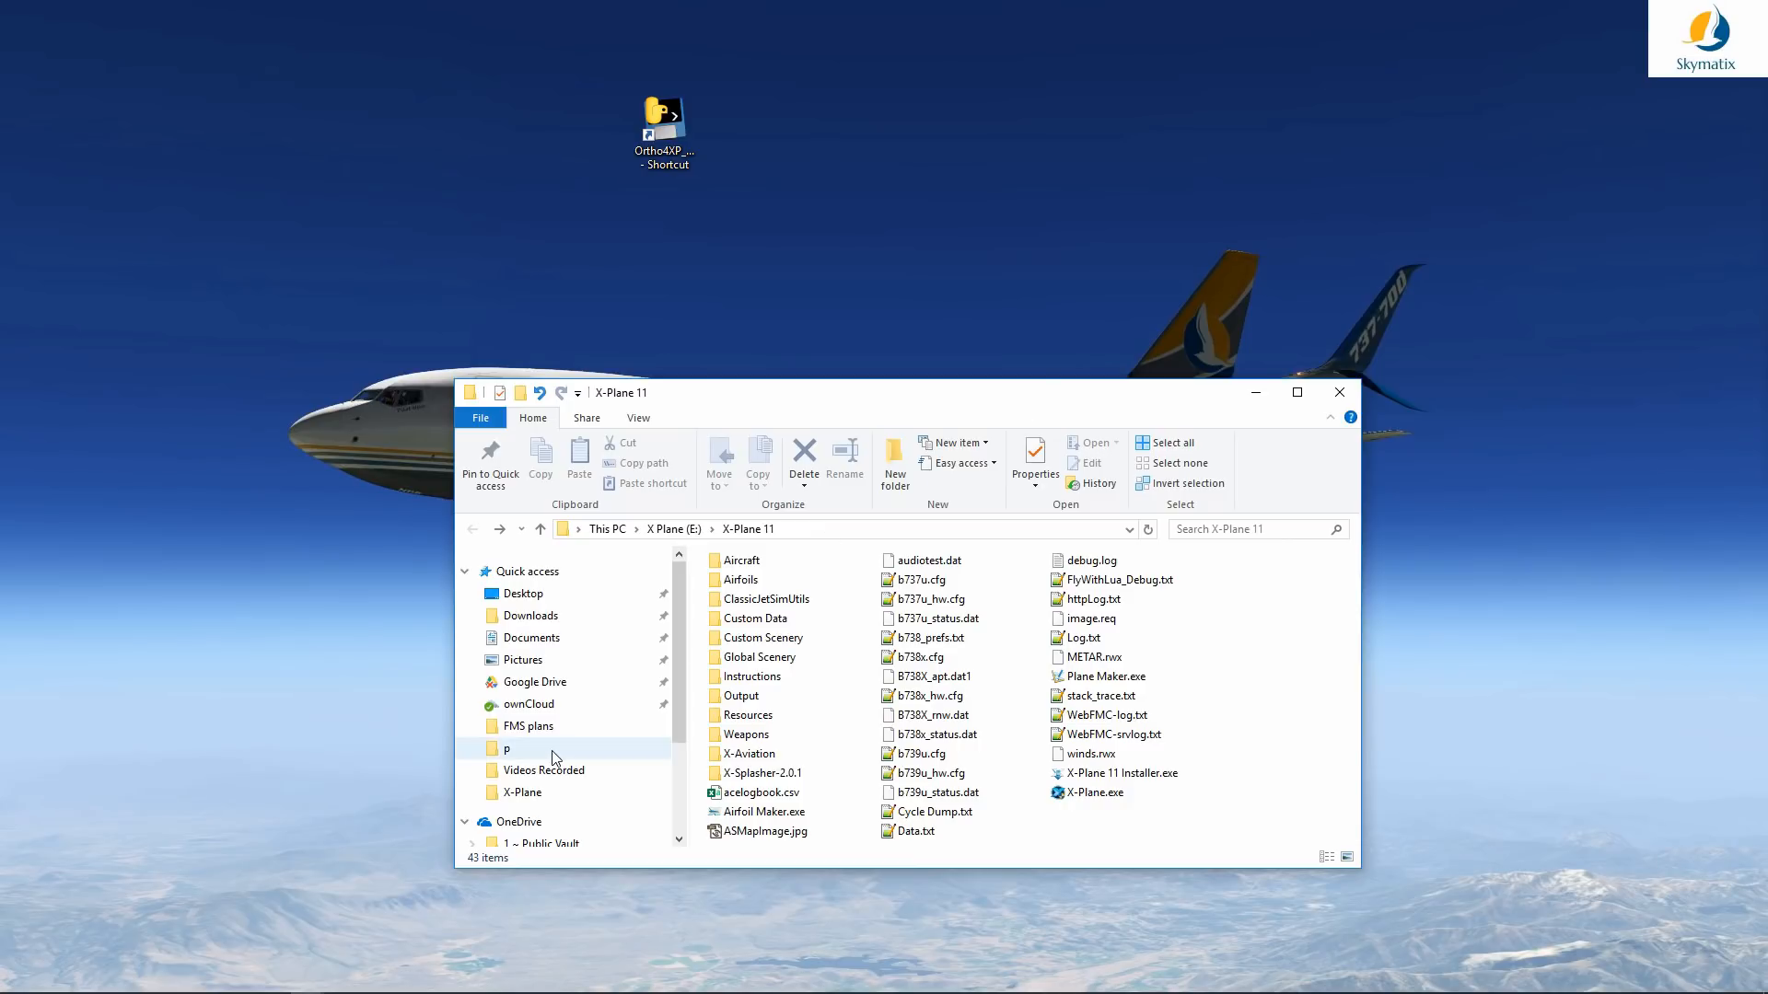
pyautogui.scroll(-2, 498, 755)
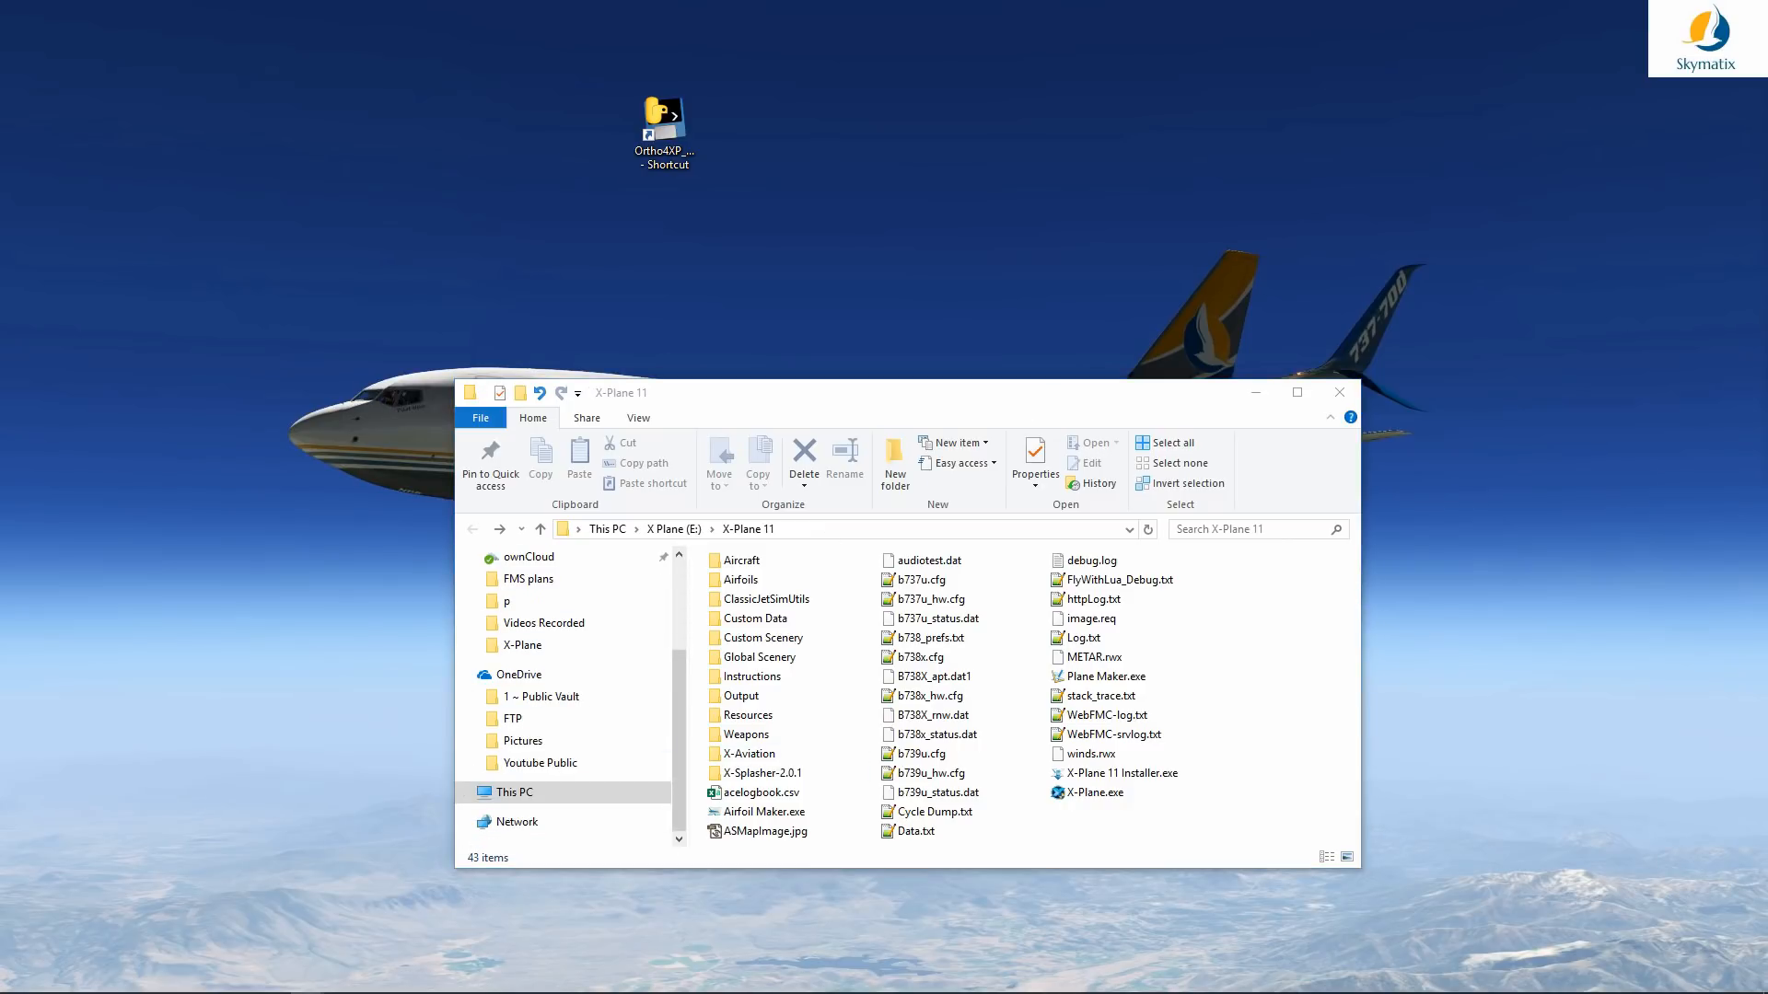
pyautogui.moveTo(1767, 305); pyautogui.dragTo(1306, 62)
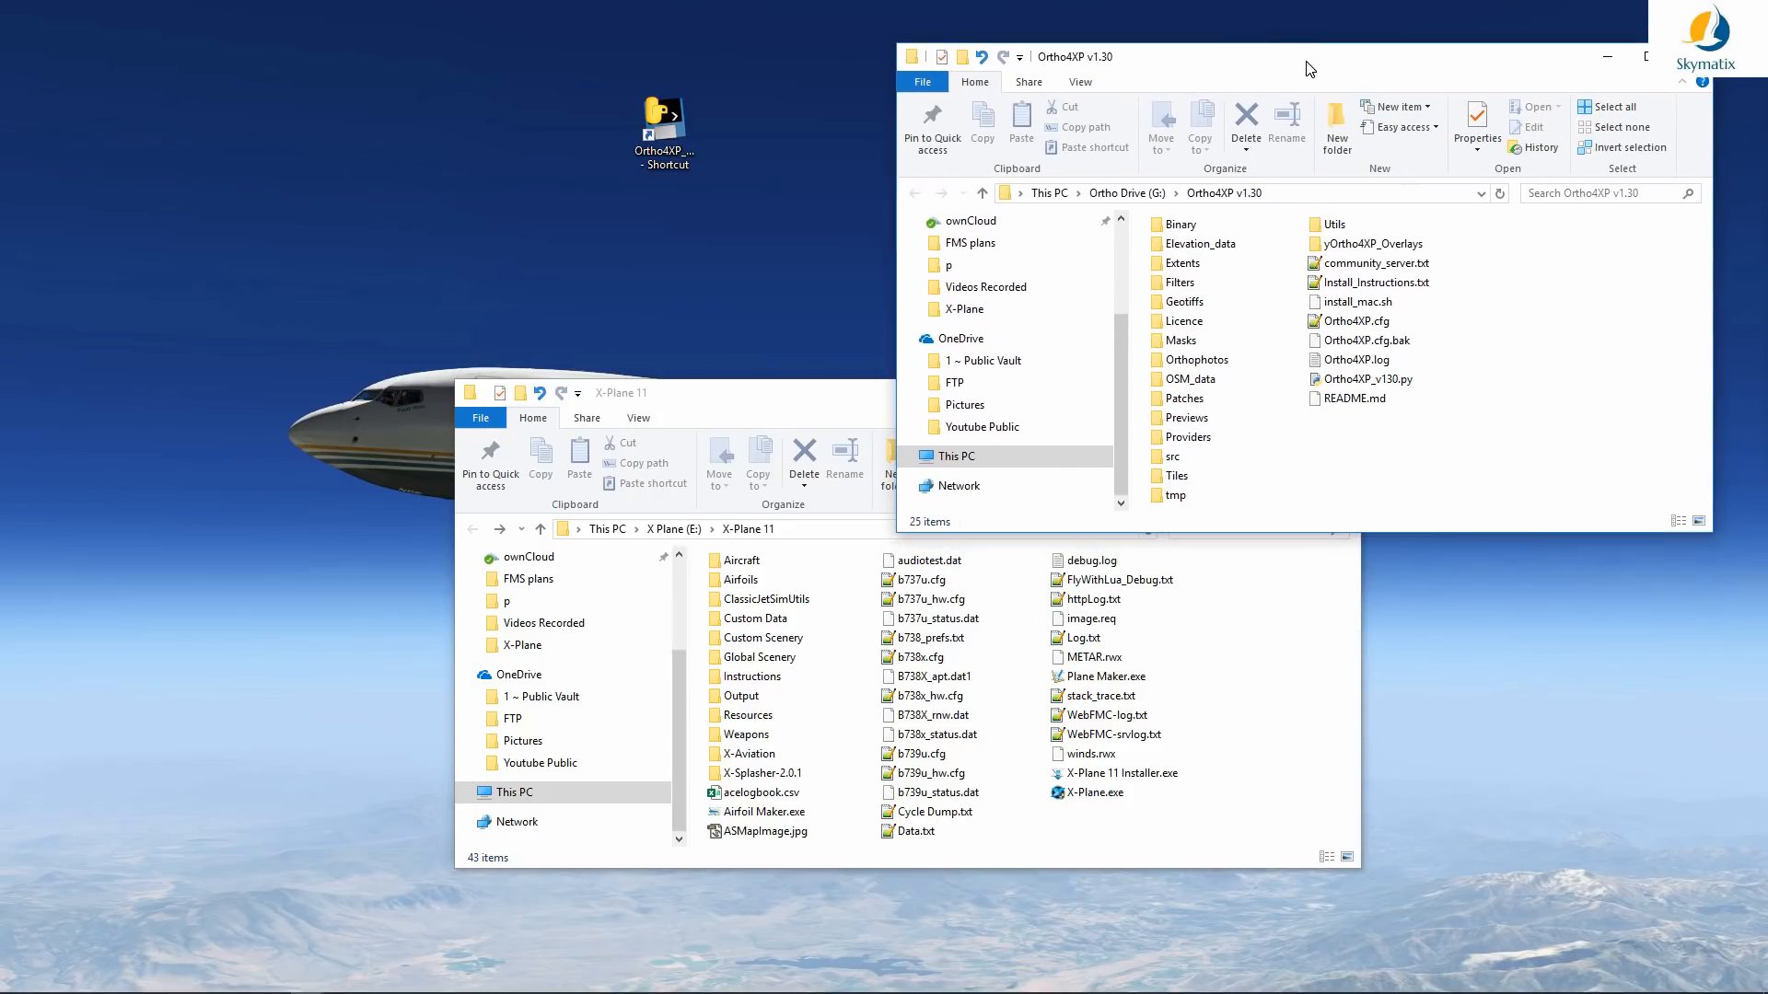
pyautogui.click(805, 411)
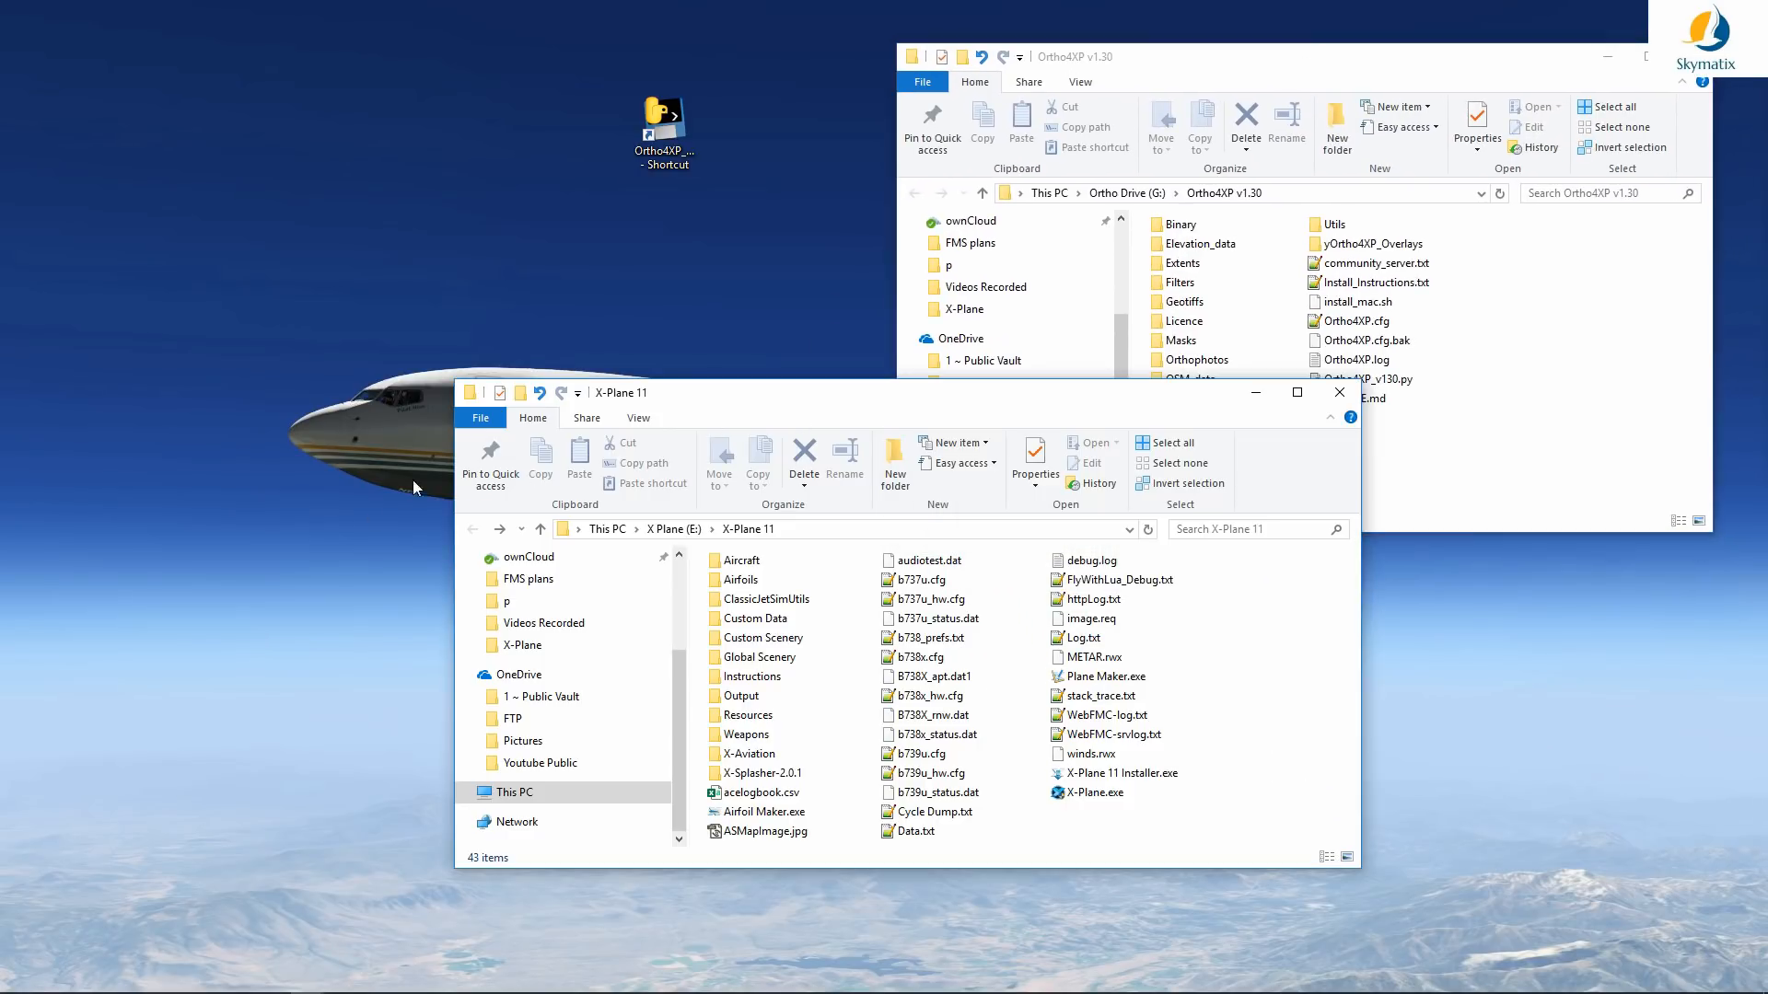
pyautogui.moveTo(749, 397); pyautogui.dragTo(382, 489)
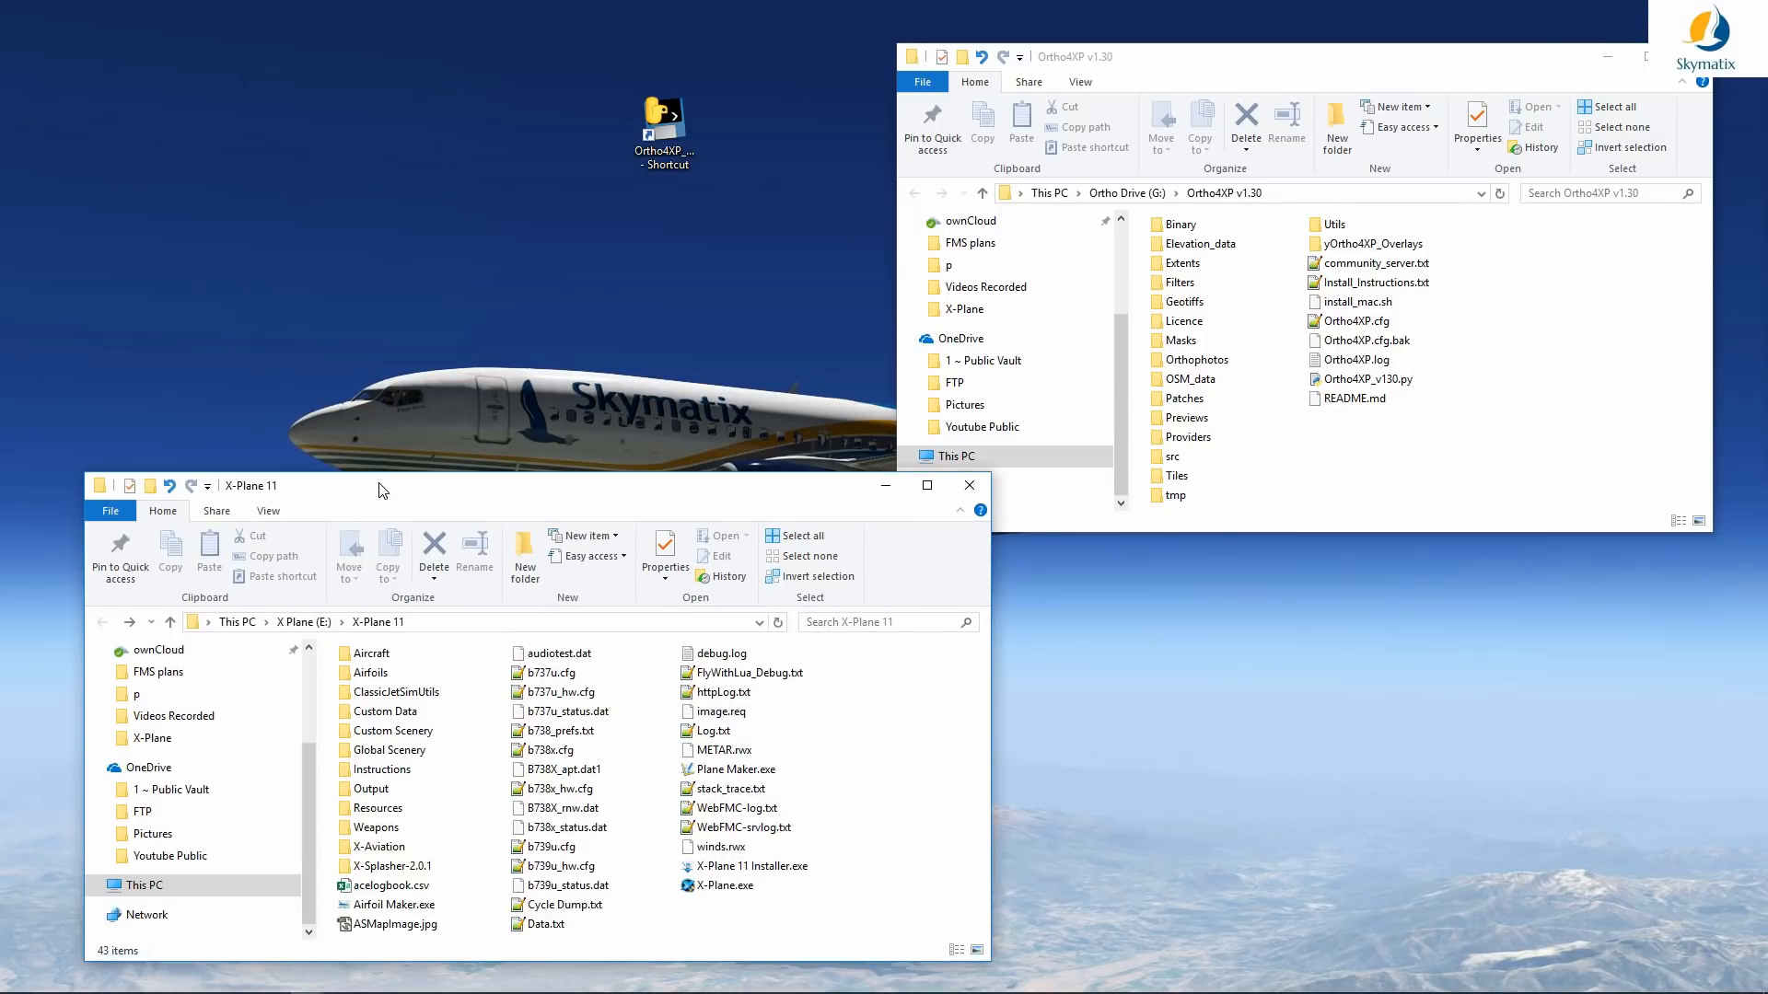
pyautogui.click(1388, 247)
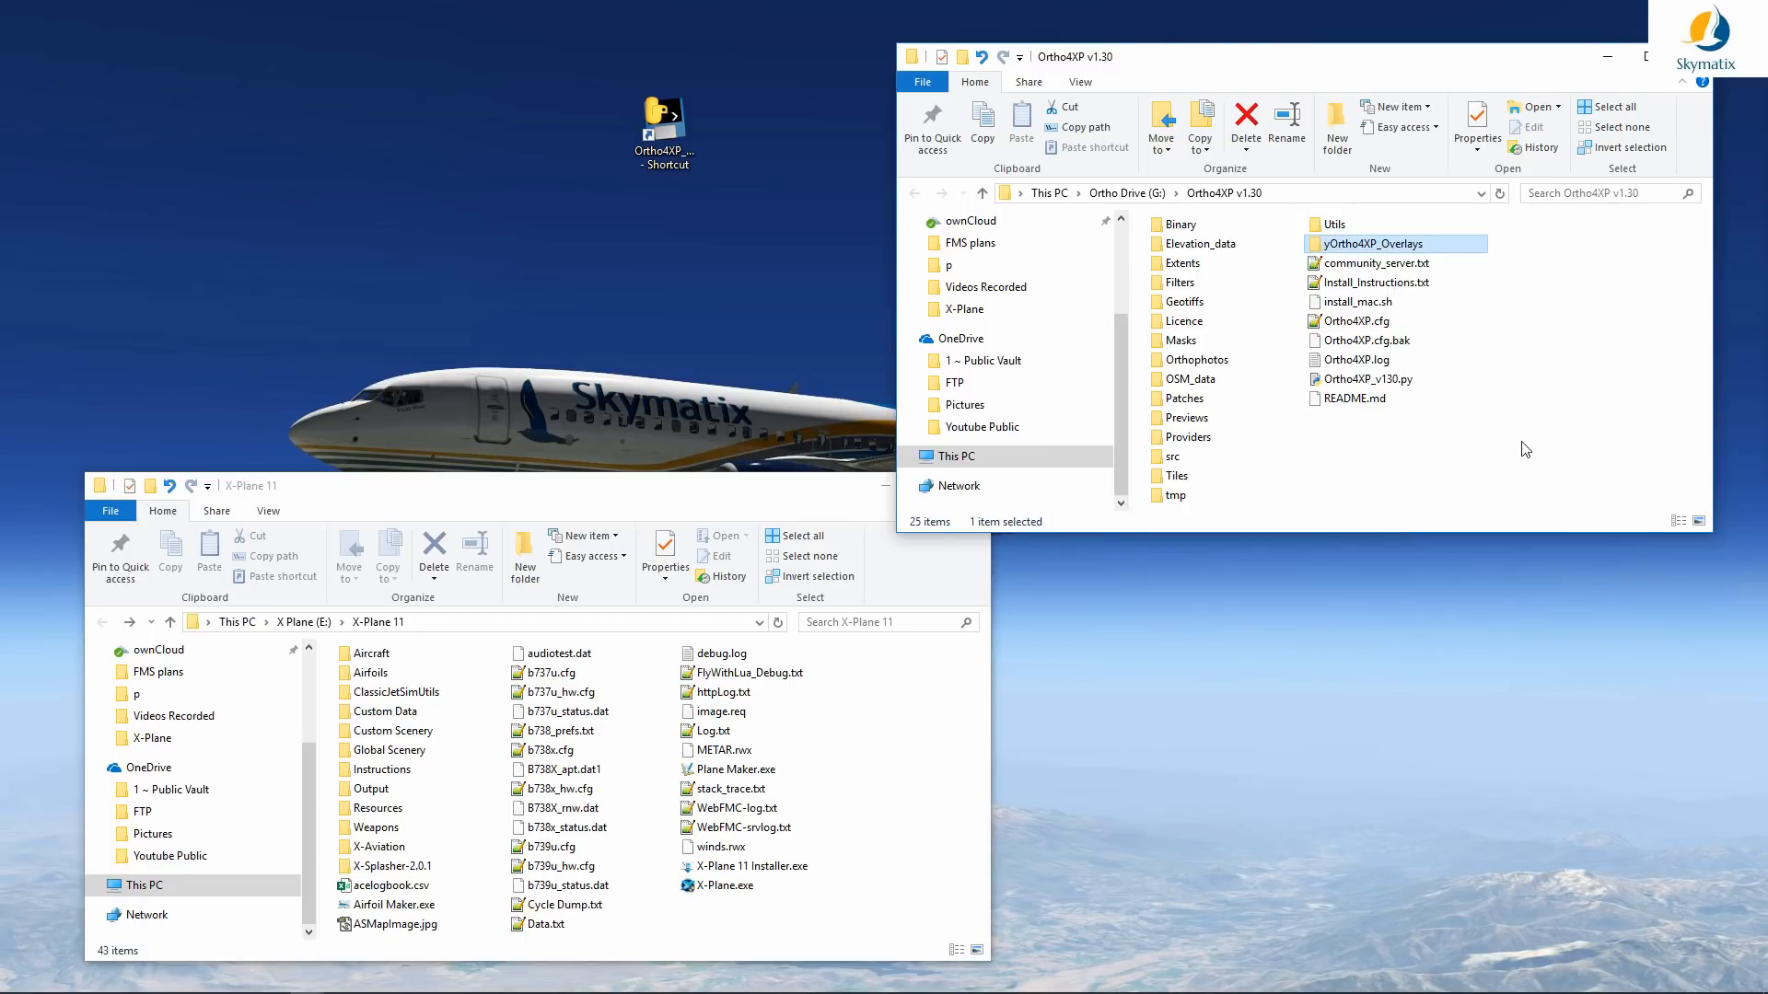
# Step: Rename the yOrtho4XP_Overlays folder as "yOrtho4XP_Overlays - Corfu"
pyautogui.click(1386, 249)
pyautogui.click(1431, 244)
pyautogui.write('- ')
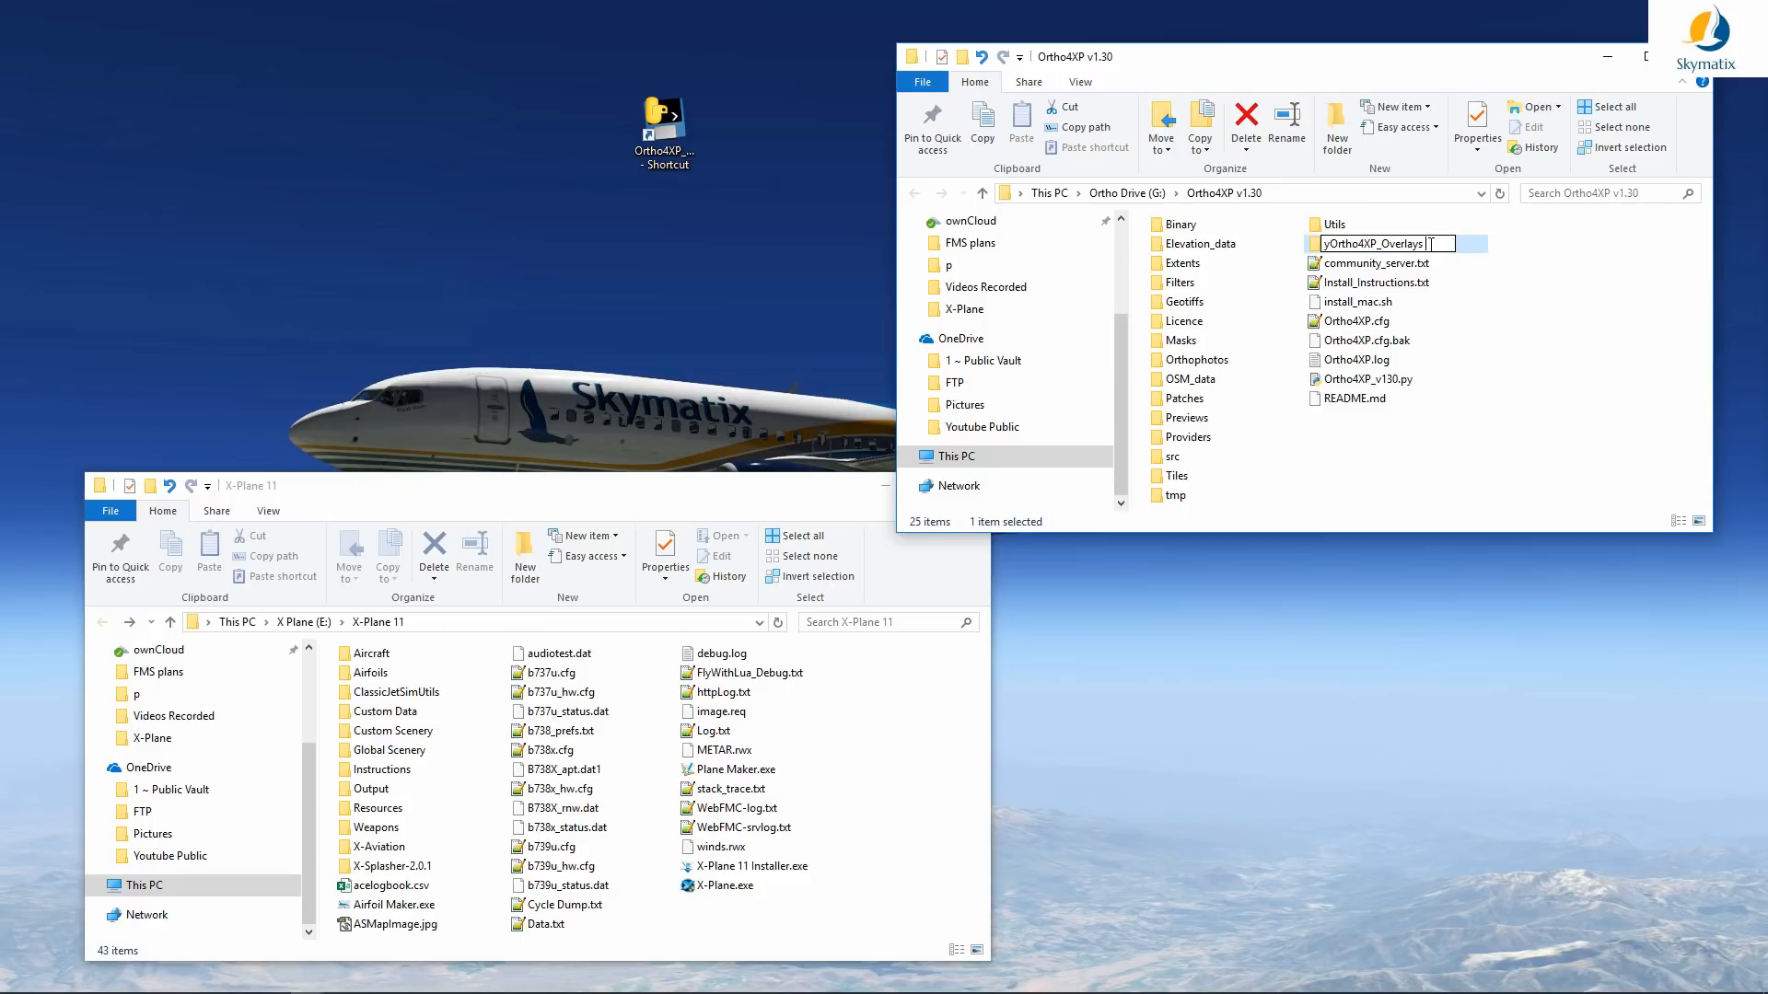
pyautogui.write('Corfu')
pyautogui.press('Return')
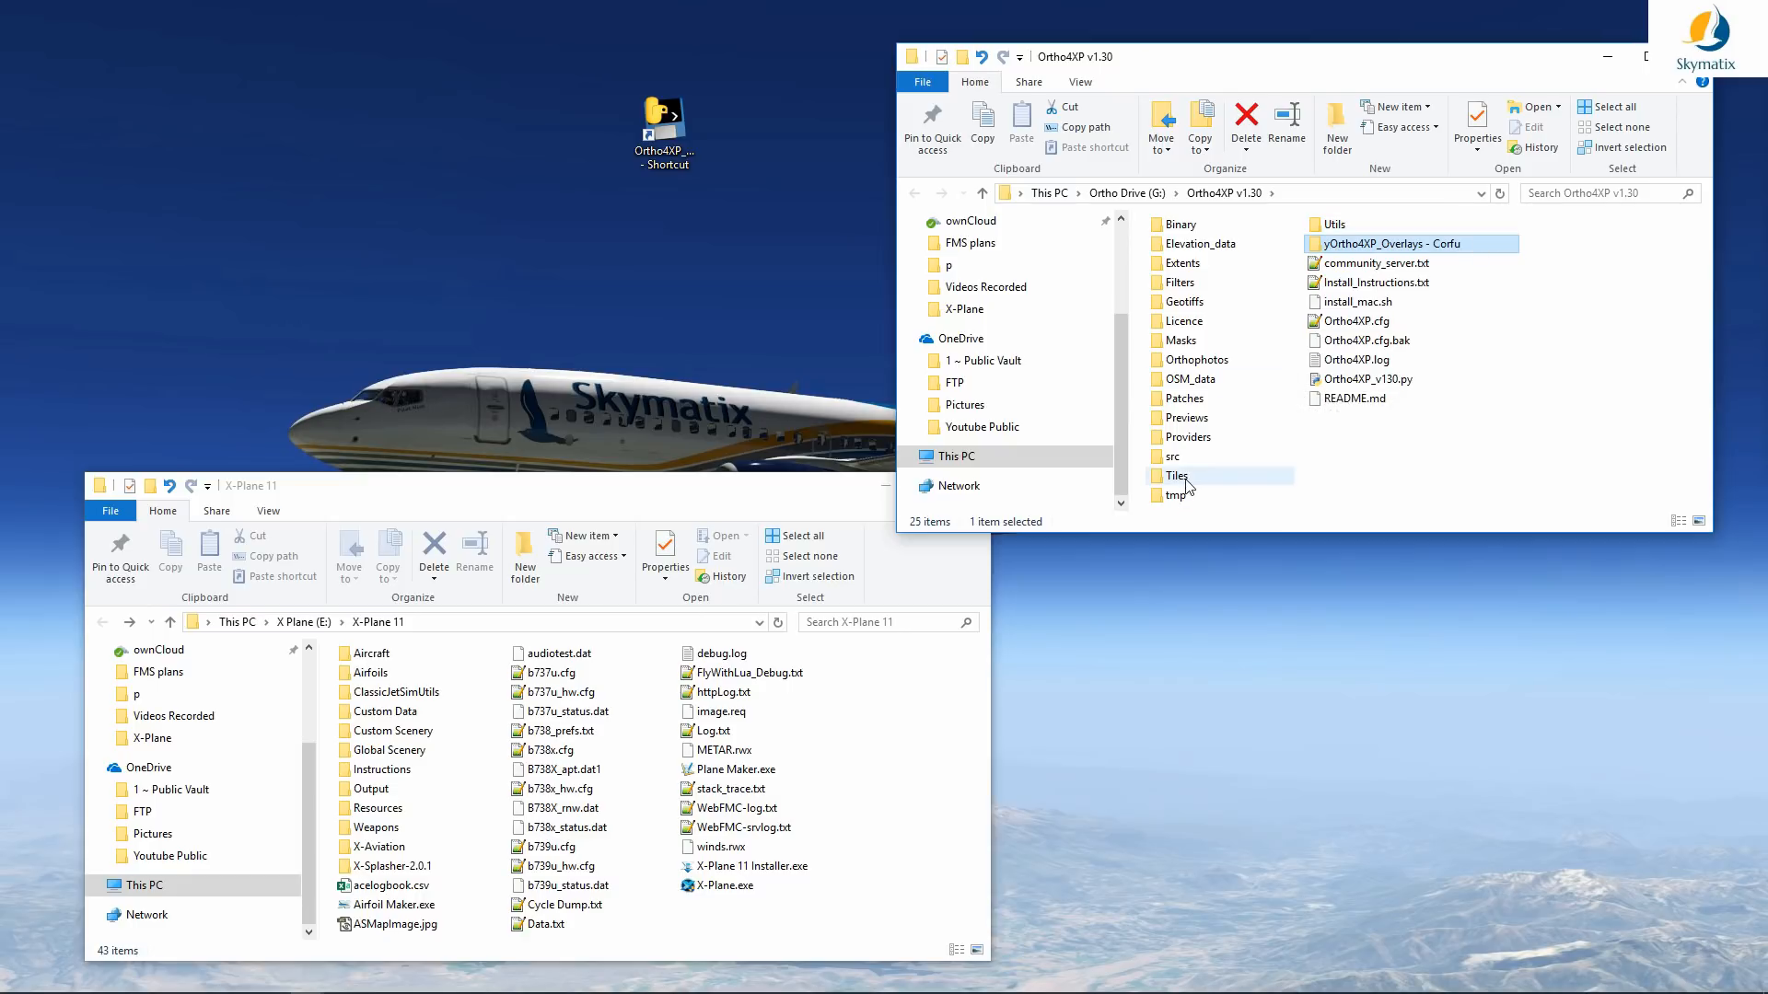
# Step: In the Tiles folder, rename zOrtho4XP_+39+019 as "zOrtho4XP_+39+019 - Corfu" and copy the " - Corfu" suffix for reuse
pyautogui.moveTo(1188, 485)
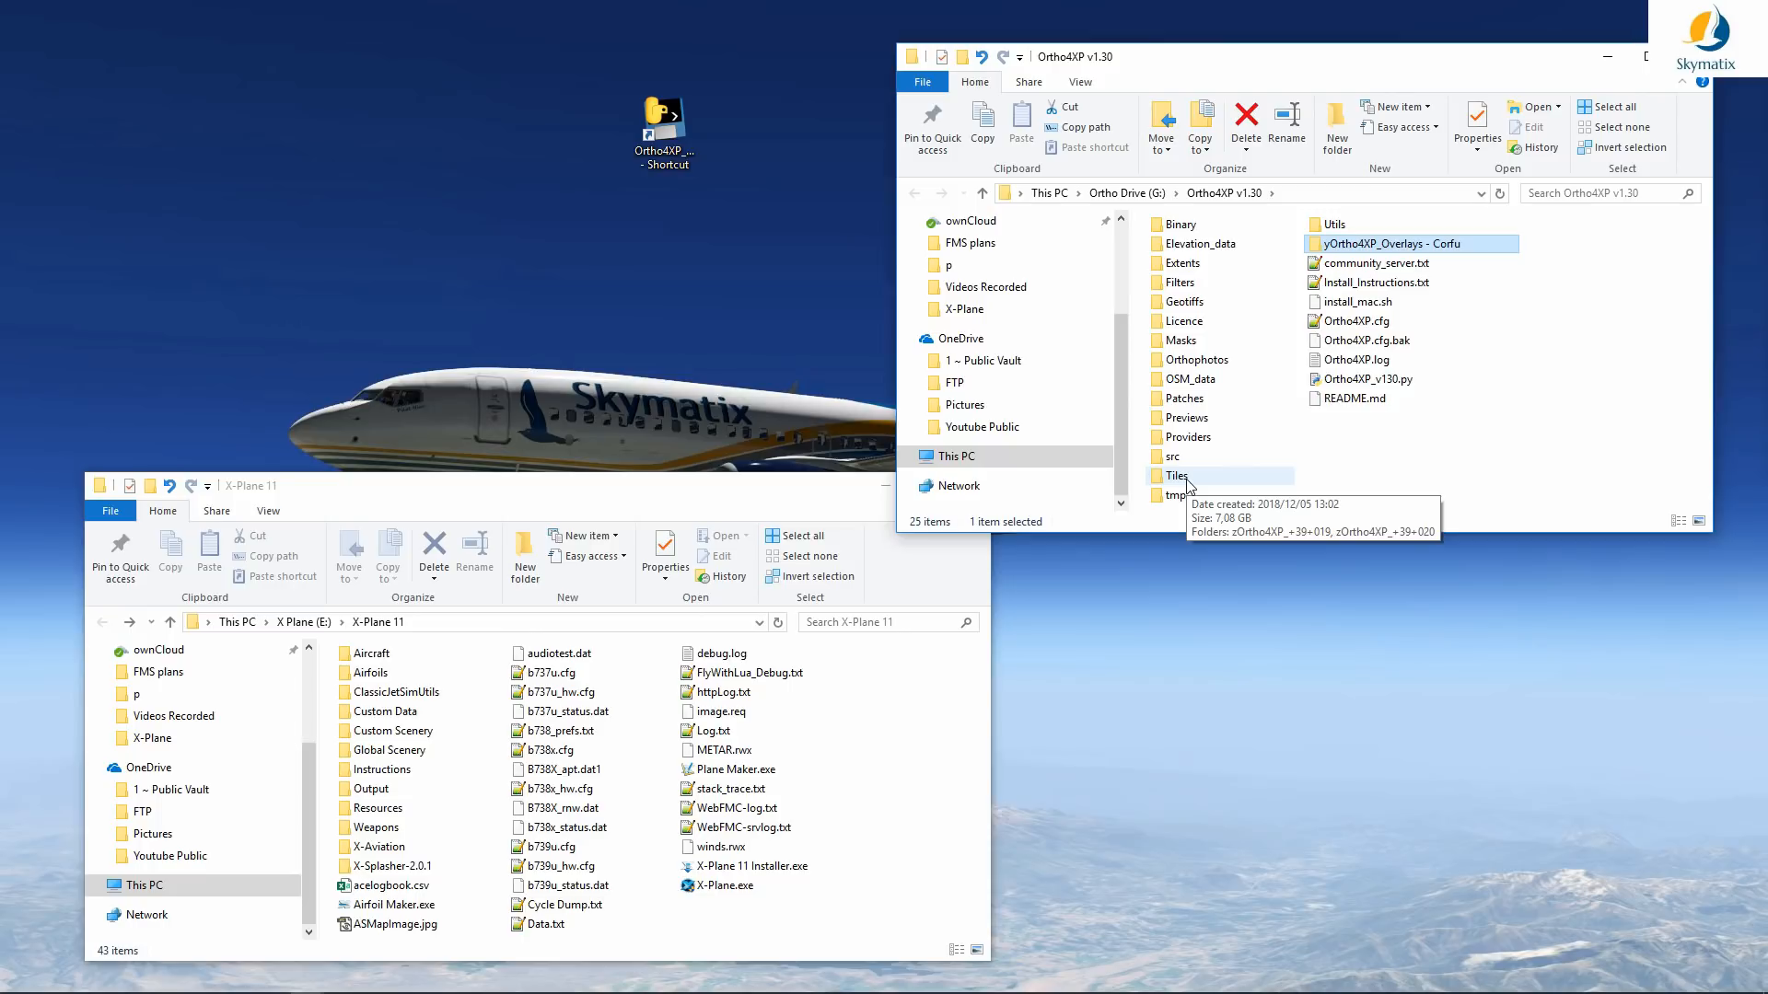
pyautogui.doubleClick(1188, 485)
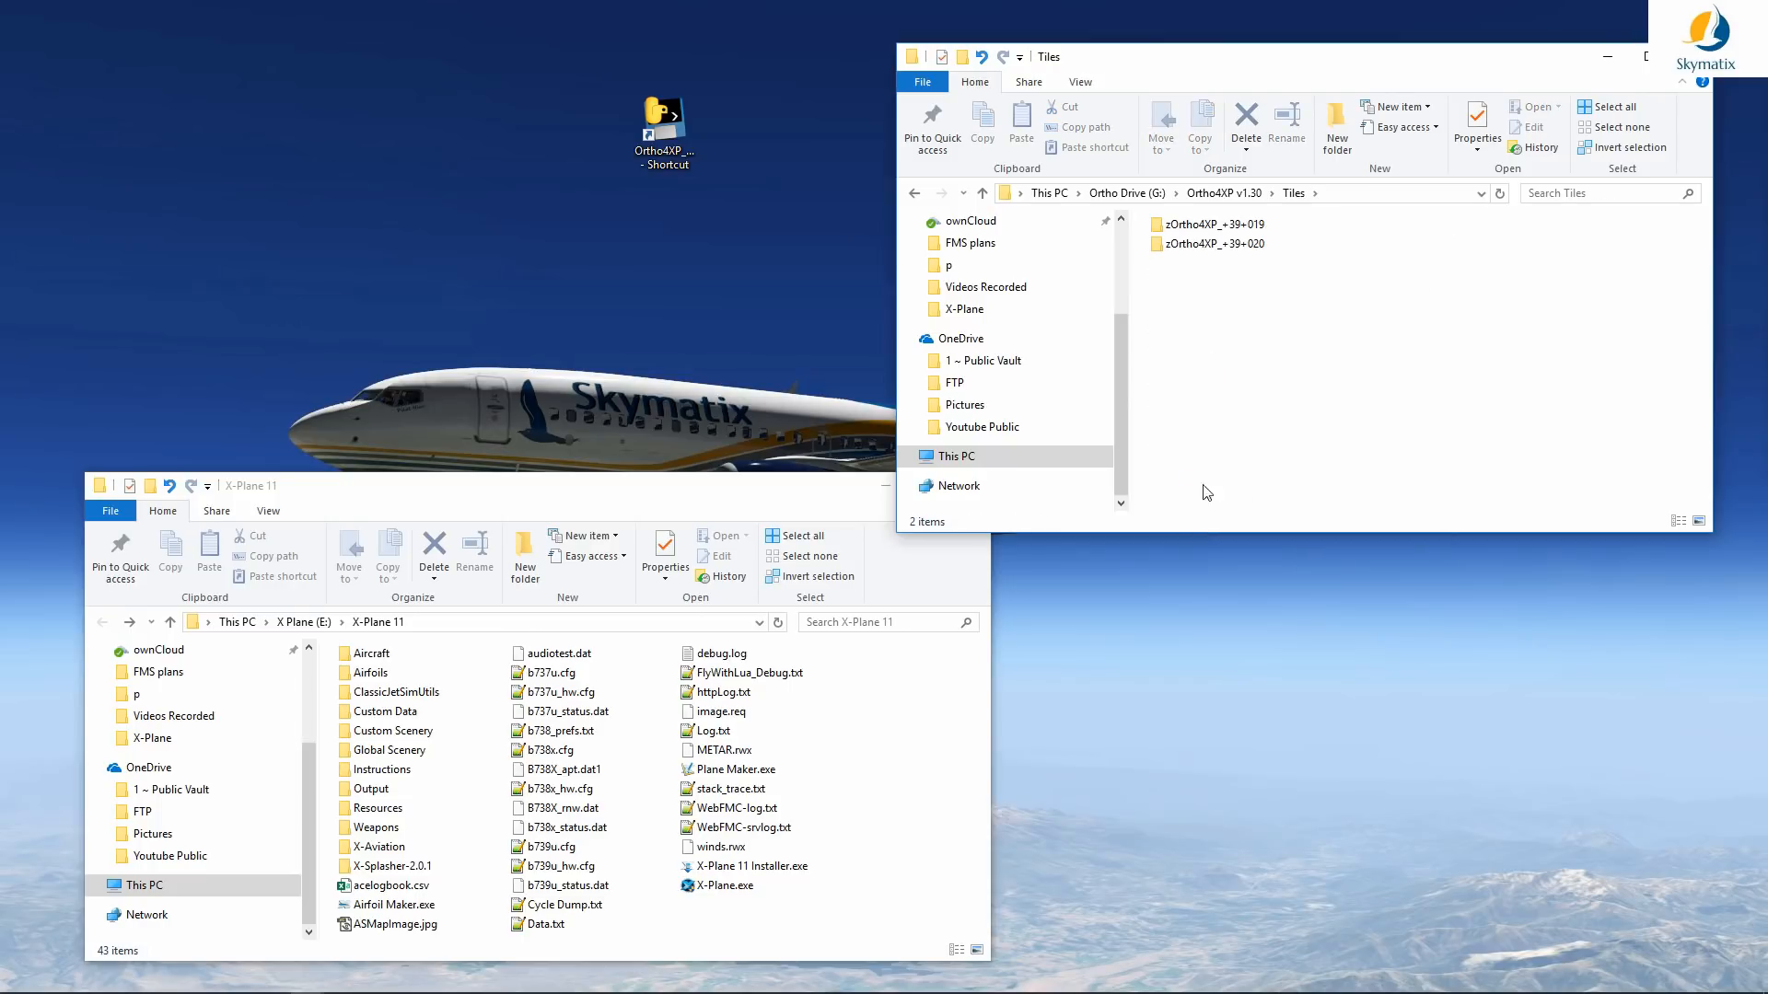
pyautogui.moveTo(1351, 272); pyautogui.dragTo(1275, 219)
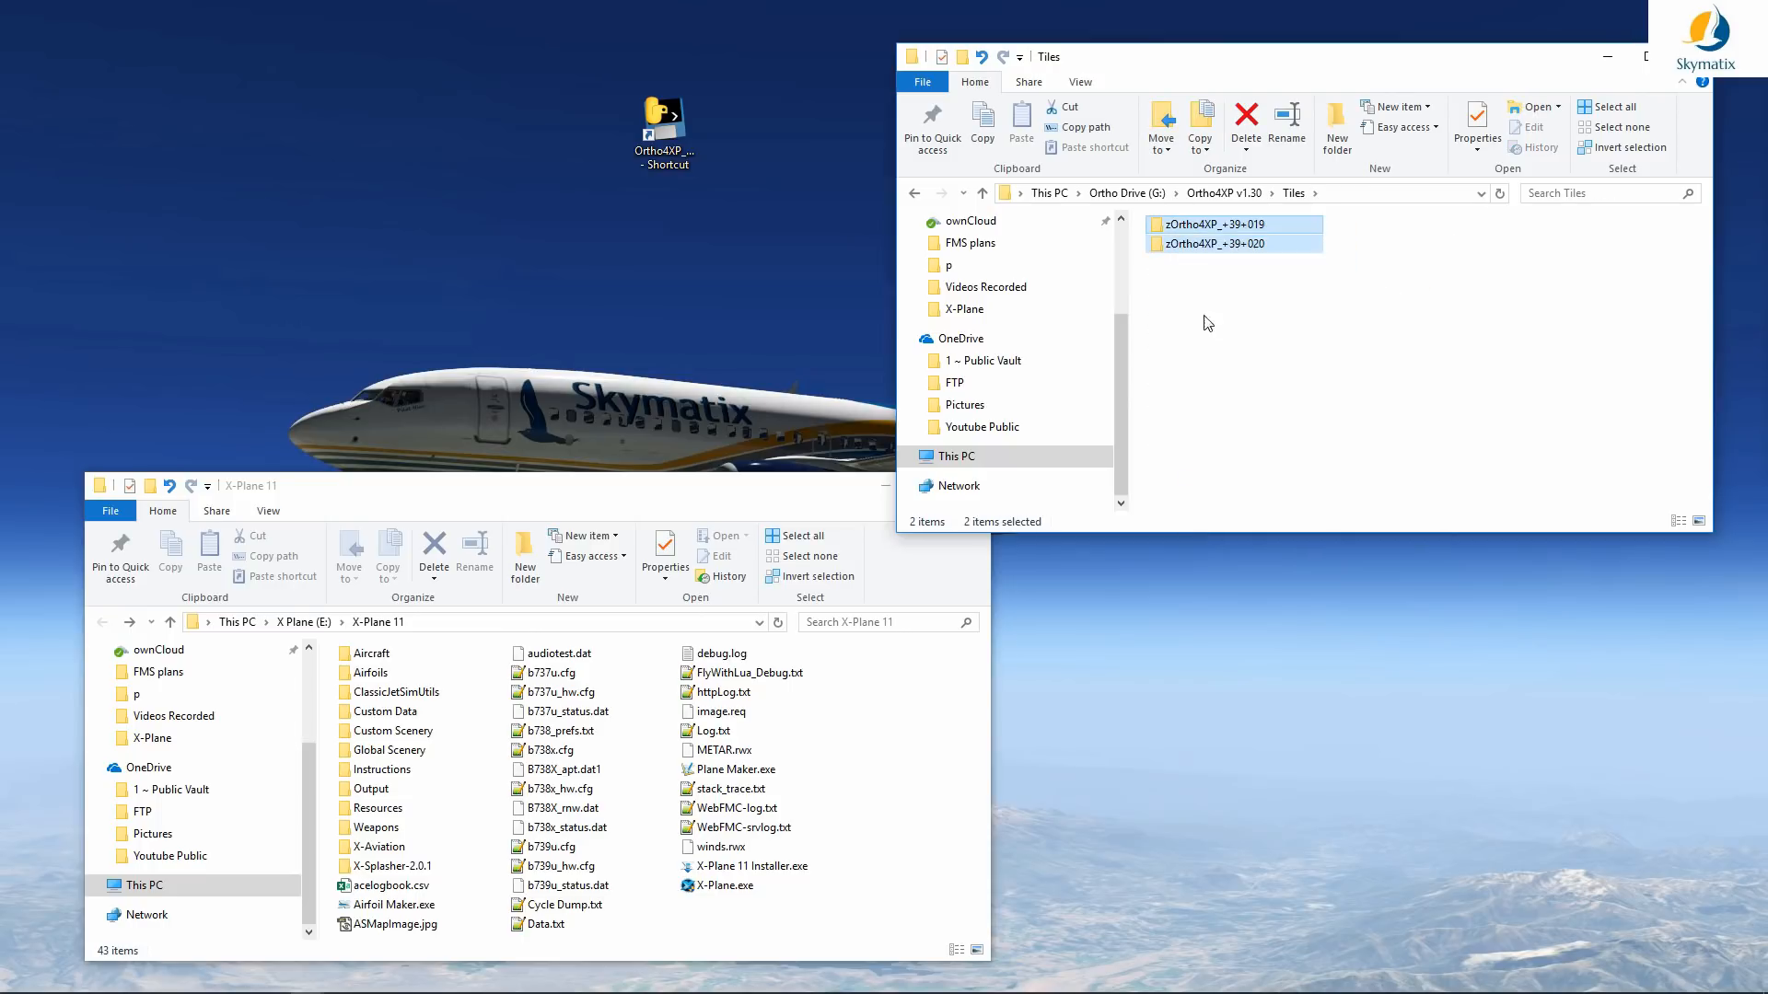
pyautogui.click(1218, 227)
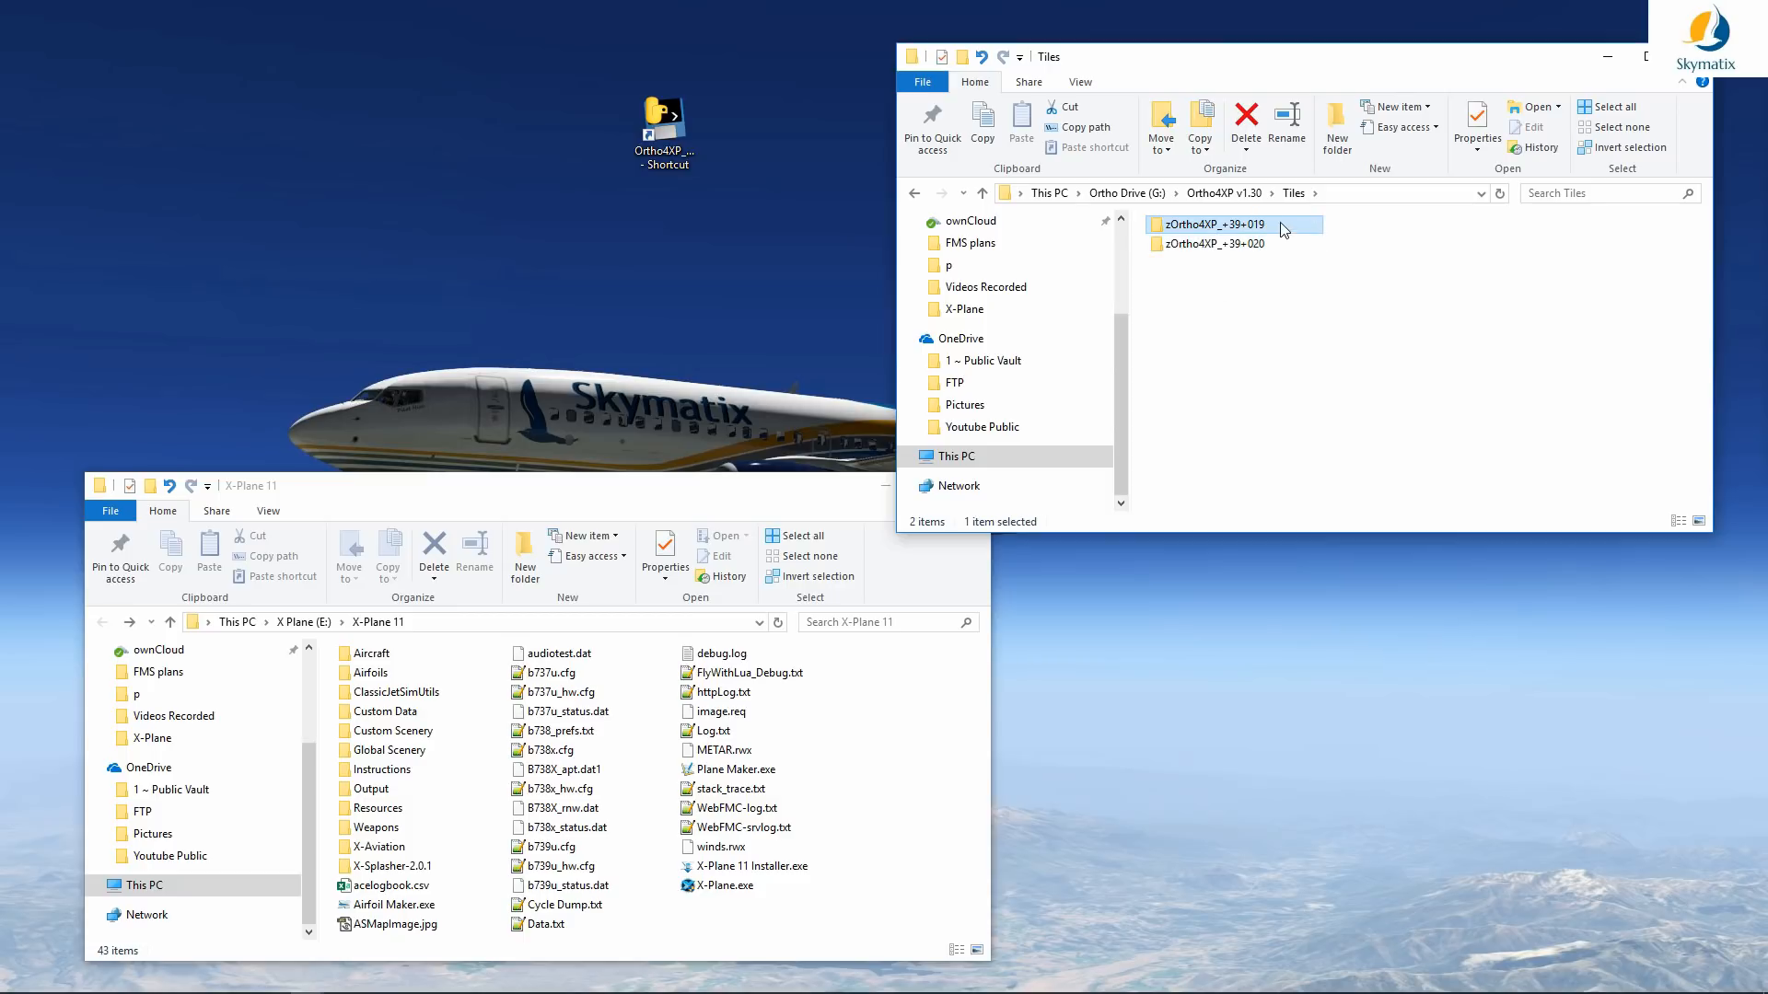
pyautogui.click(1253, 227)
pyautogui.click(1275, 225)
pyautogui.write('- ')
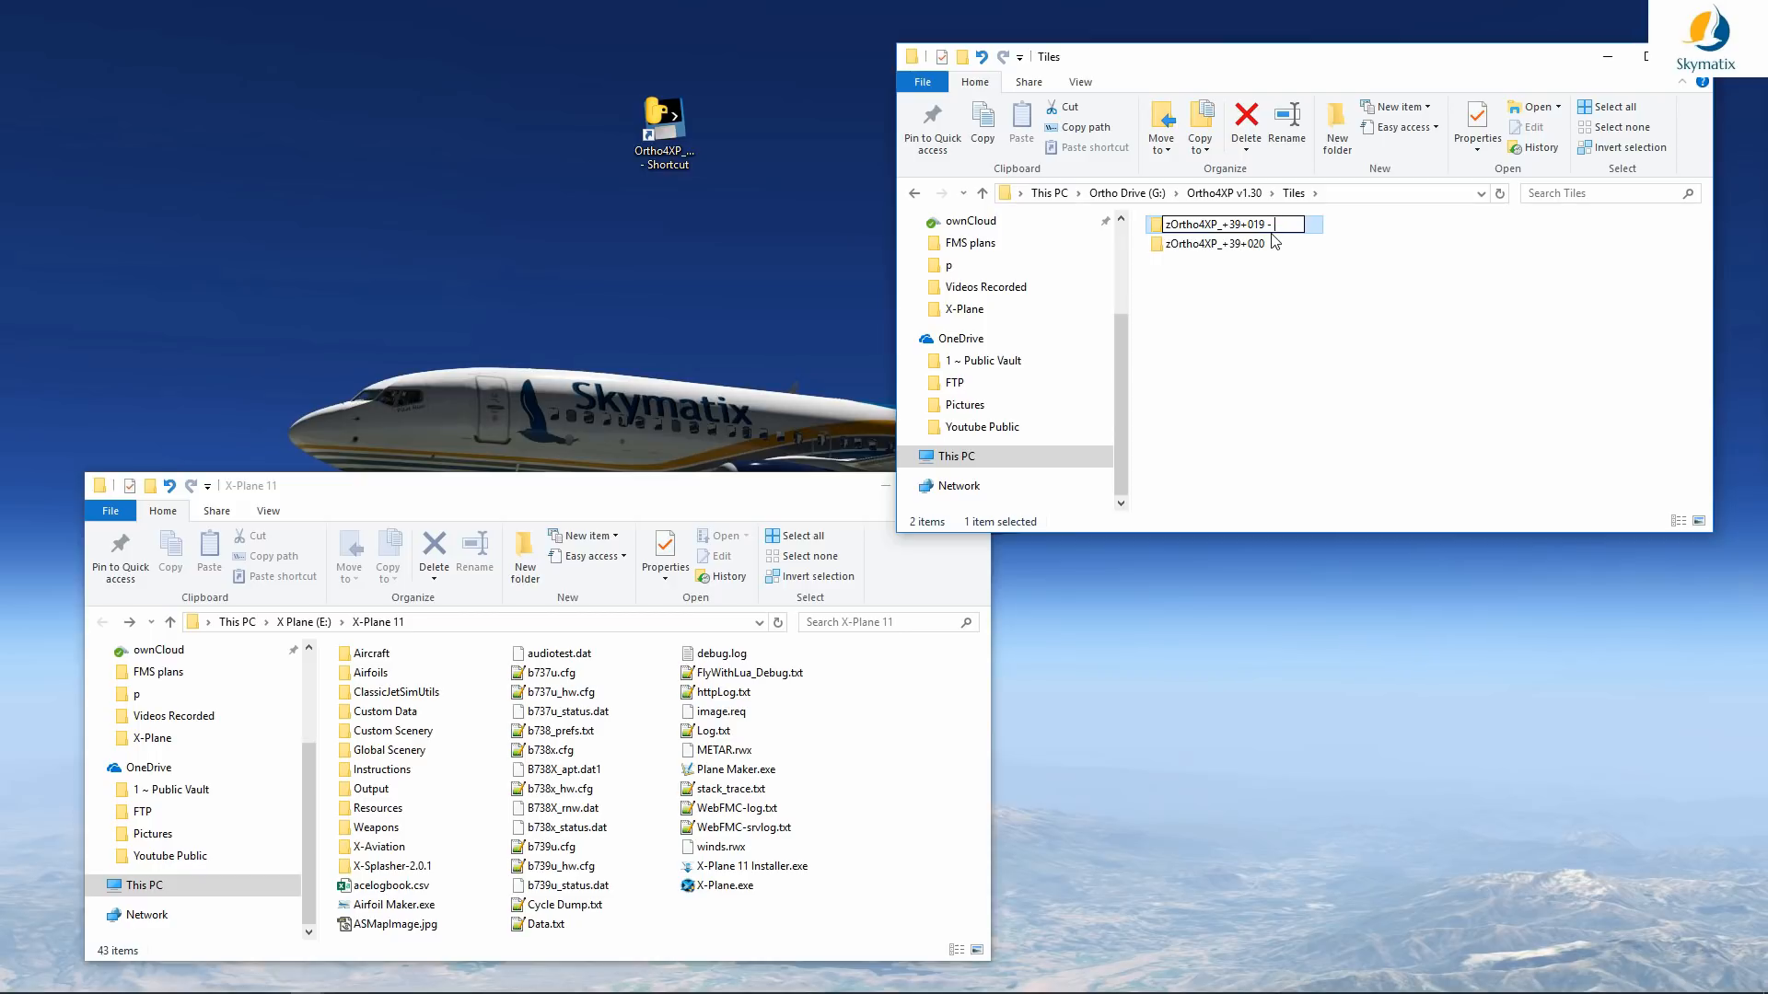
pyautogui.write('Corfu')
pyautogui.hotkey('shift', 'Left')
pyautogui.hotkey('shift', 'Left')
pyautogui.hotkey('shift', 'Left')
pyautogui.hotkey('shift', 'Left')
pyautogui.hotkey('shift', 'Left')
pyautogui.hotkey('shift', 'Left')
pyautogui.hotkey('ctrl', 'c')
pyautogui.press('Return')
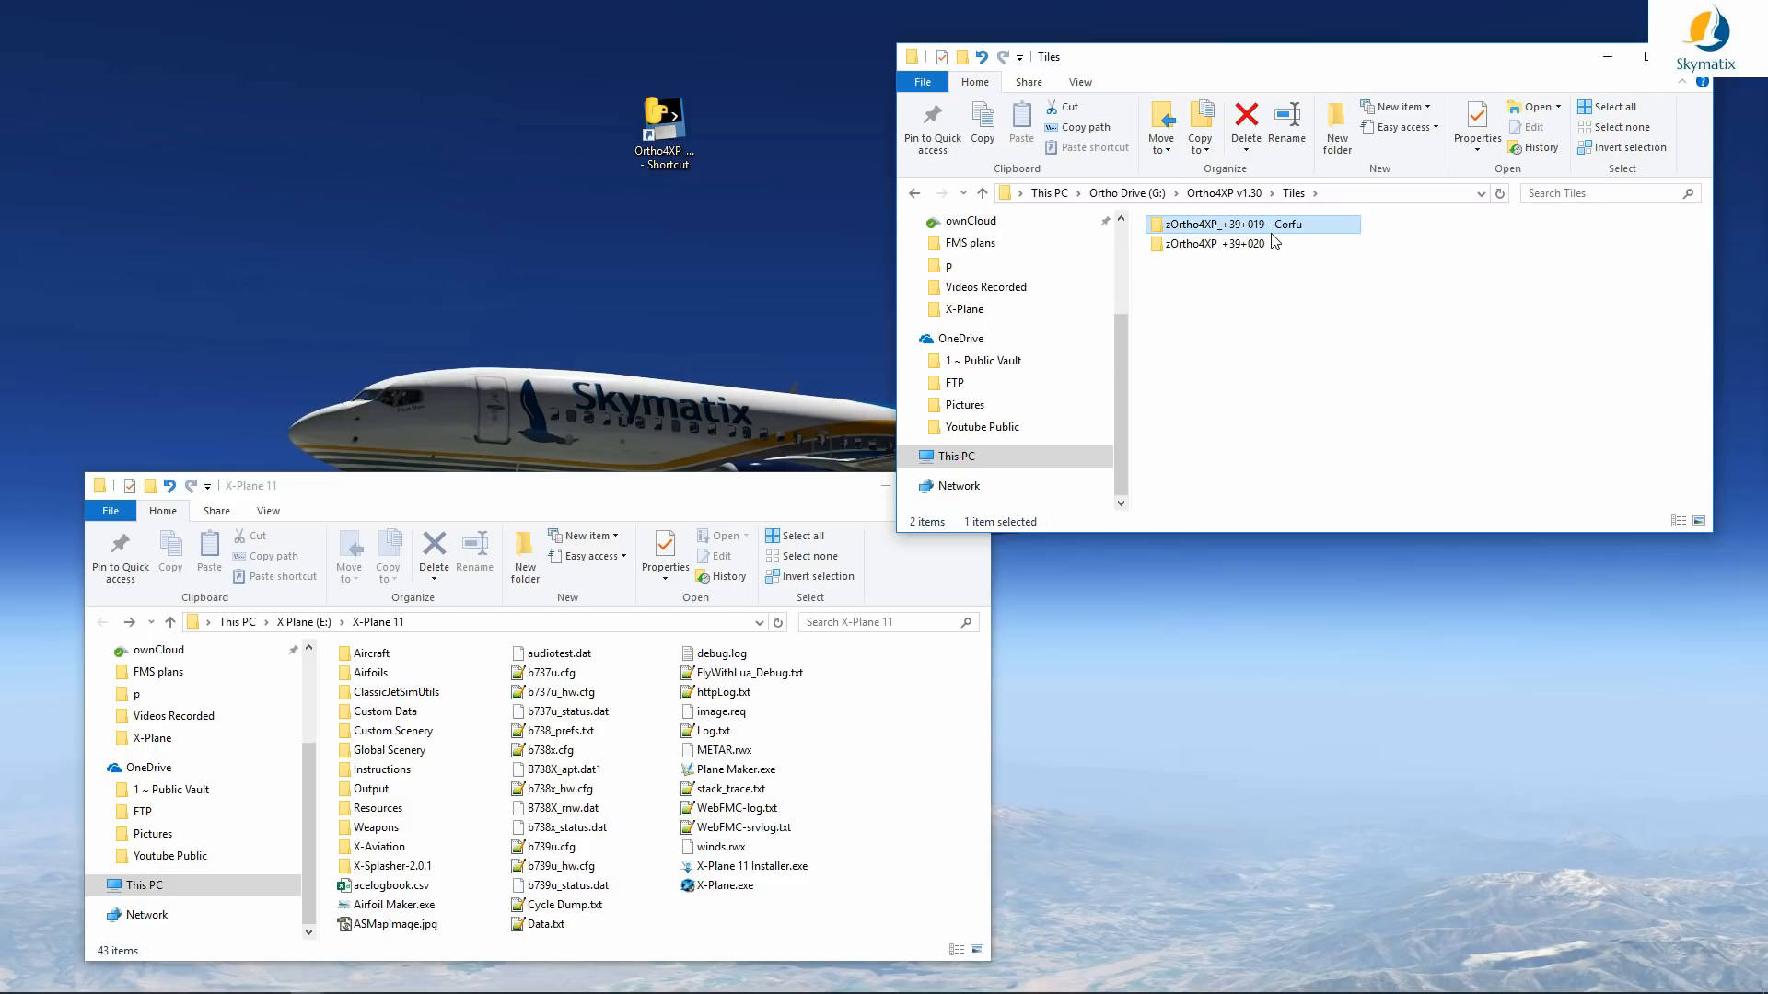
# Step: Add the copied suffix to the second tile folder, renaming it as "zOrtho4XP_+39+020 - Corfu"
pyautogui.click(1274, 242)
pyautogui.press('F2')
pyautogui.press('End')
pyautogui.hotkey('ctrl', 'v')
pyautogui.press('Return')
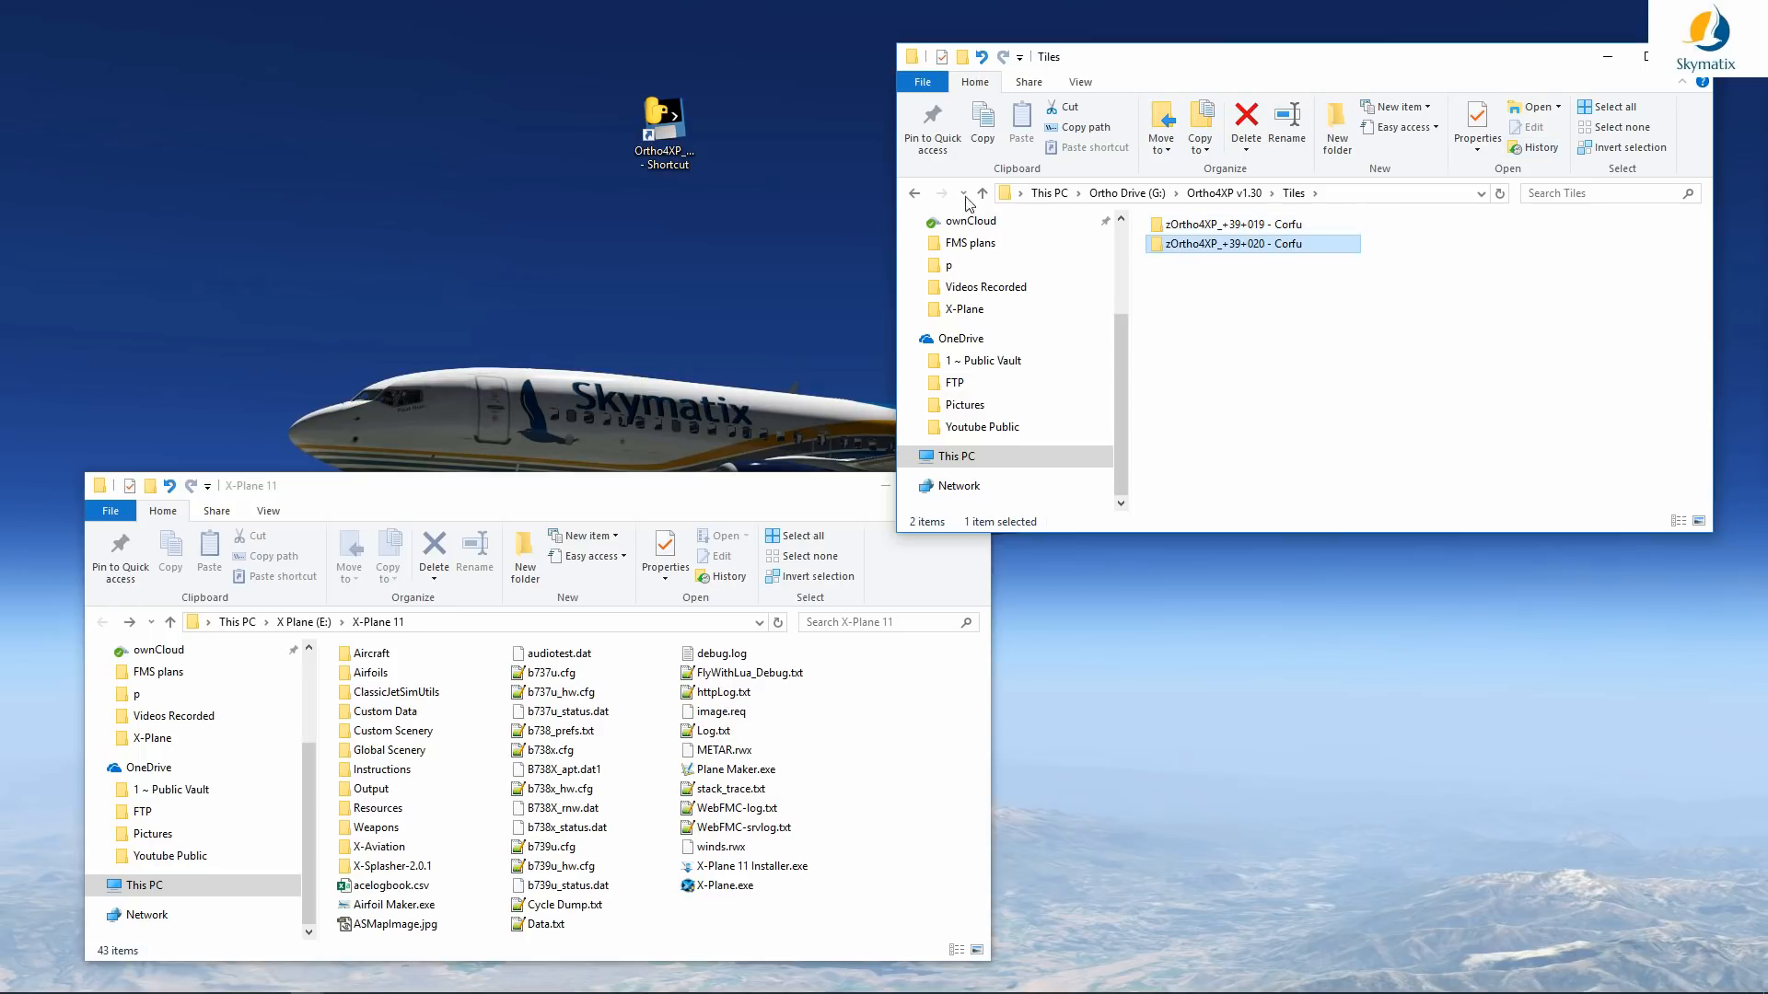
# Step: Revisit the Ortho4XP v1.30 folder, reopen Tiles, and open X-Plane 11's Custom Scenery folder in the other window, moved slightly lower
pyautogui.click(916, 193)
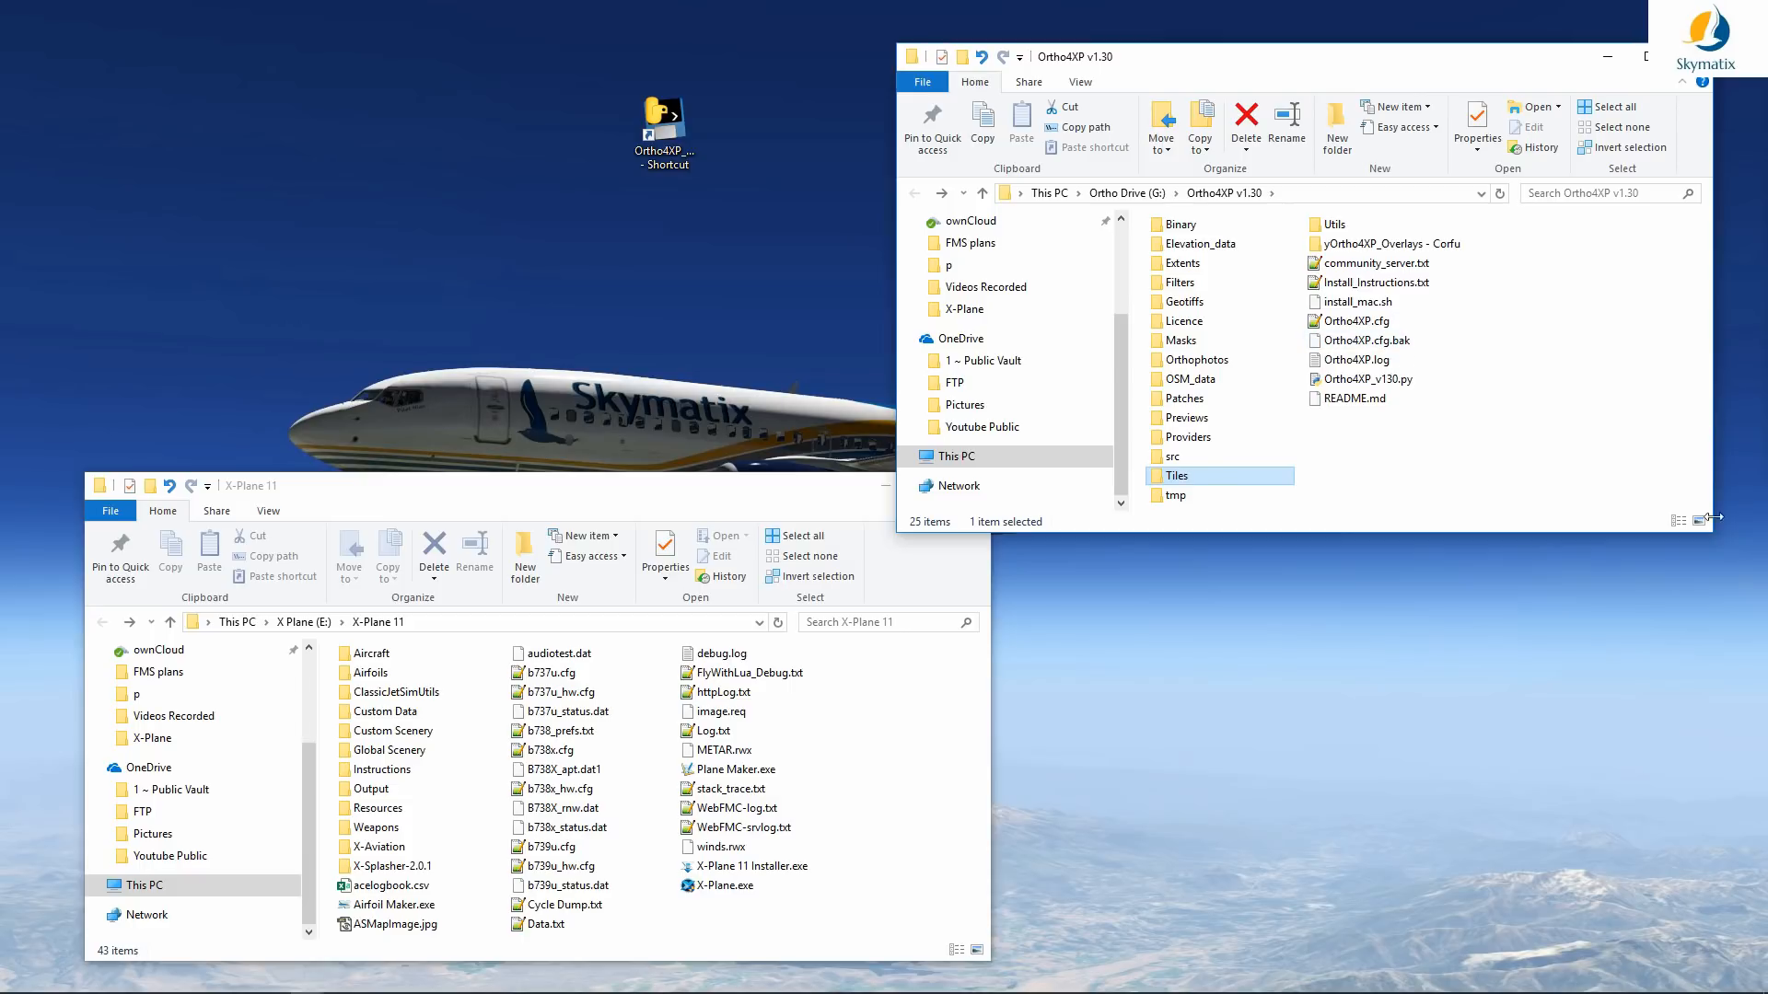
pyautogui.moveTo(1181, 479)
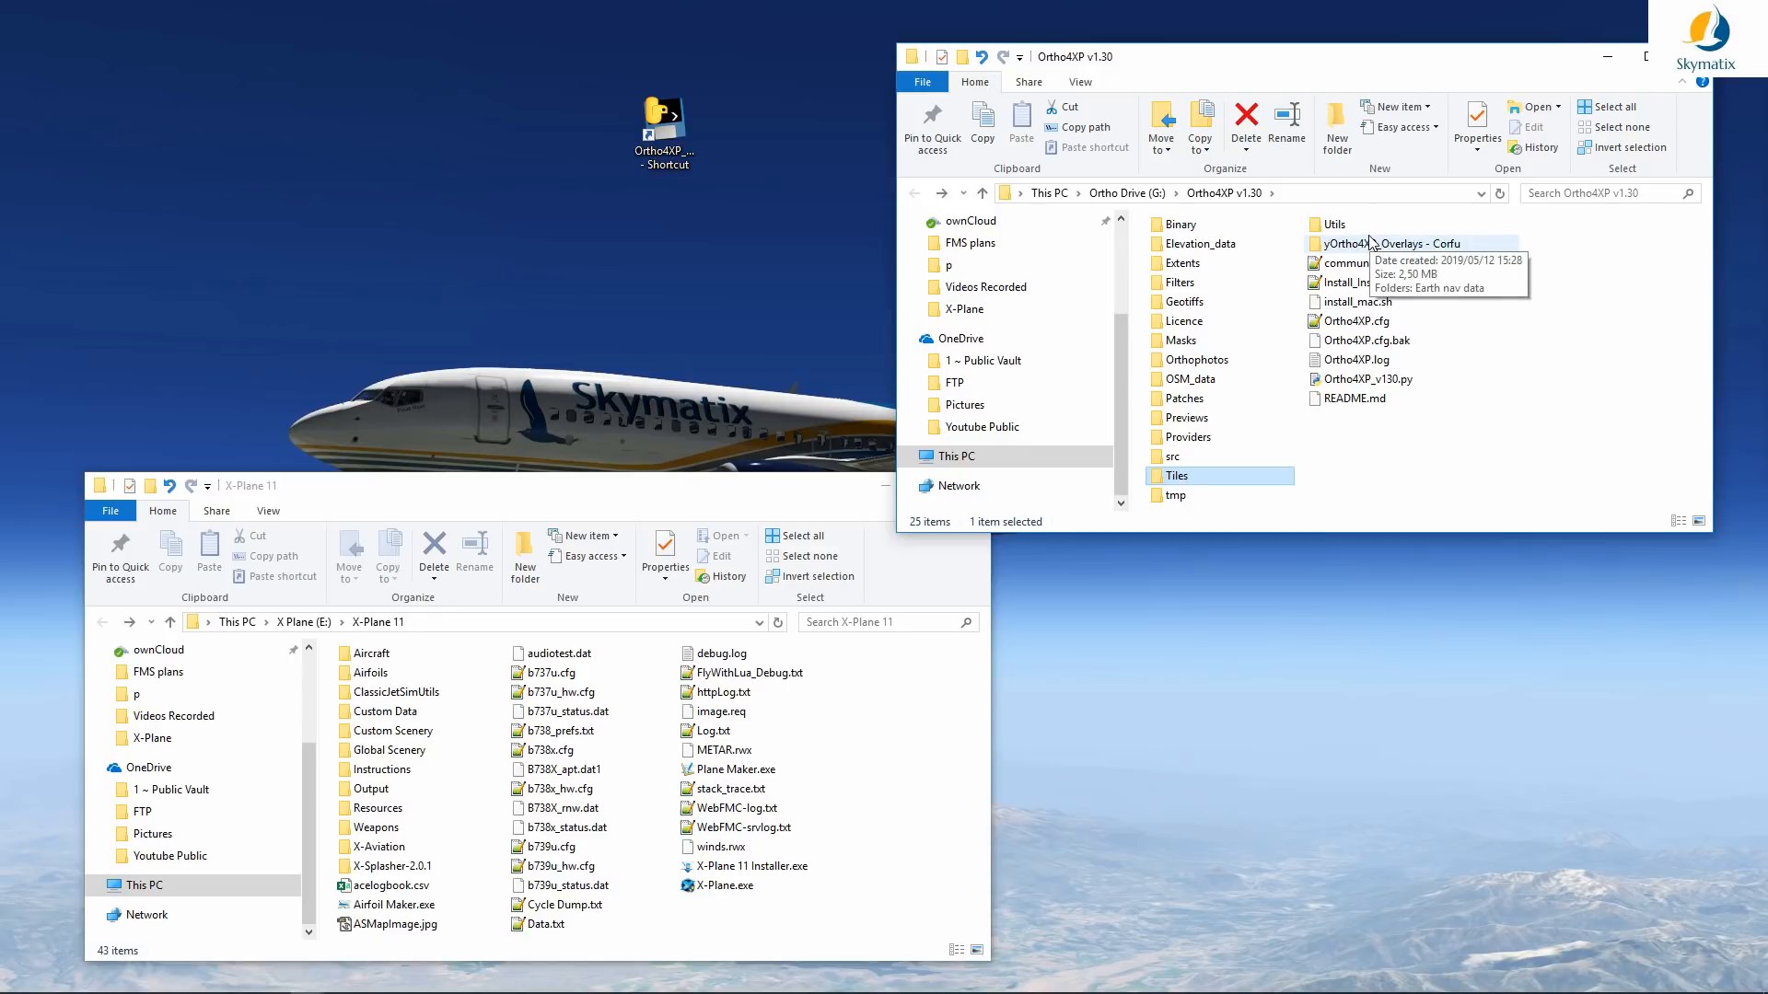
pyautogui.doubleClick(1192, 477)
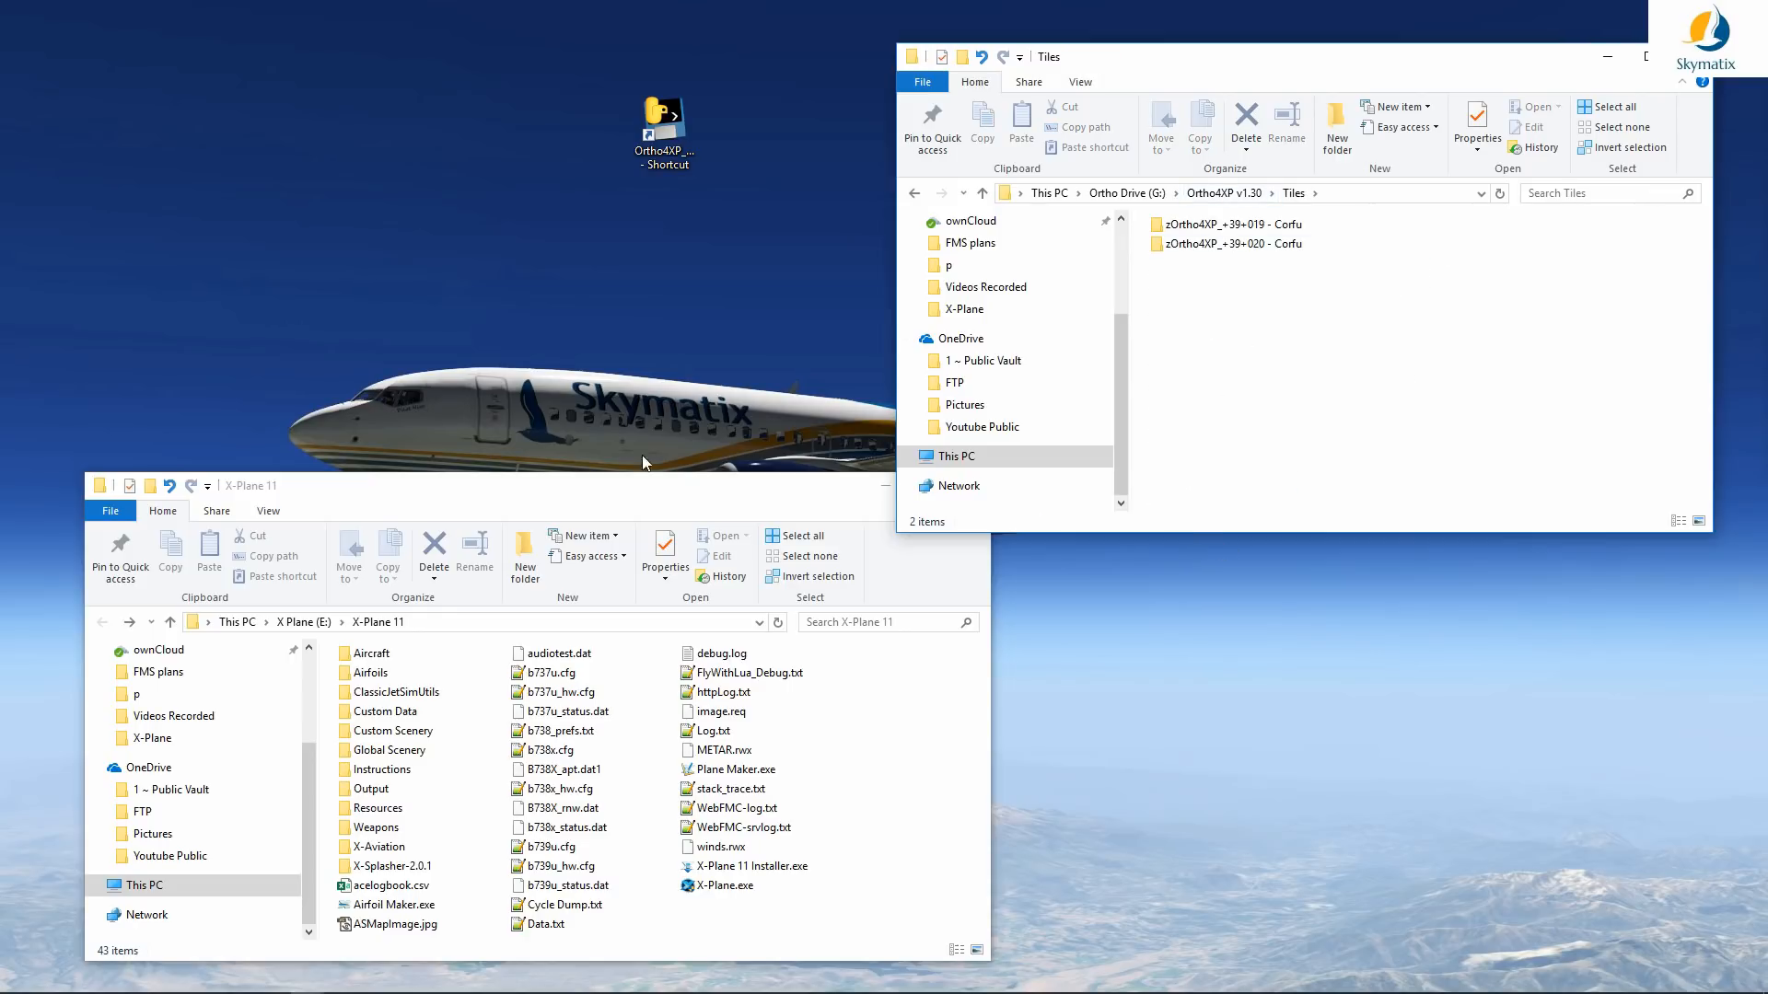
pyautogui.doubleClick(408, 733)
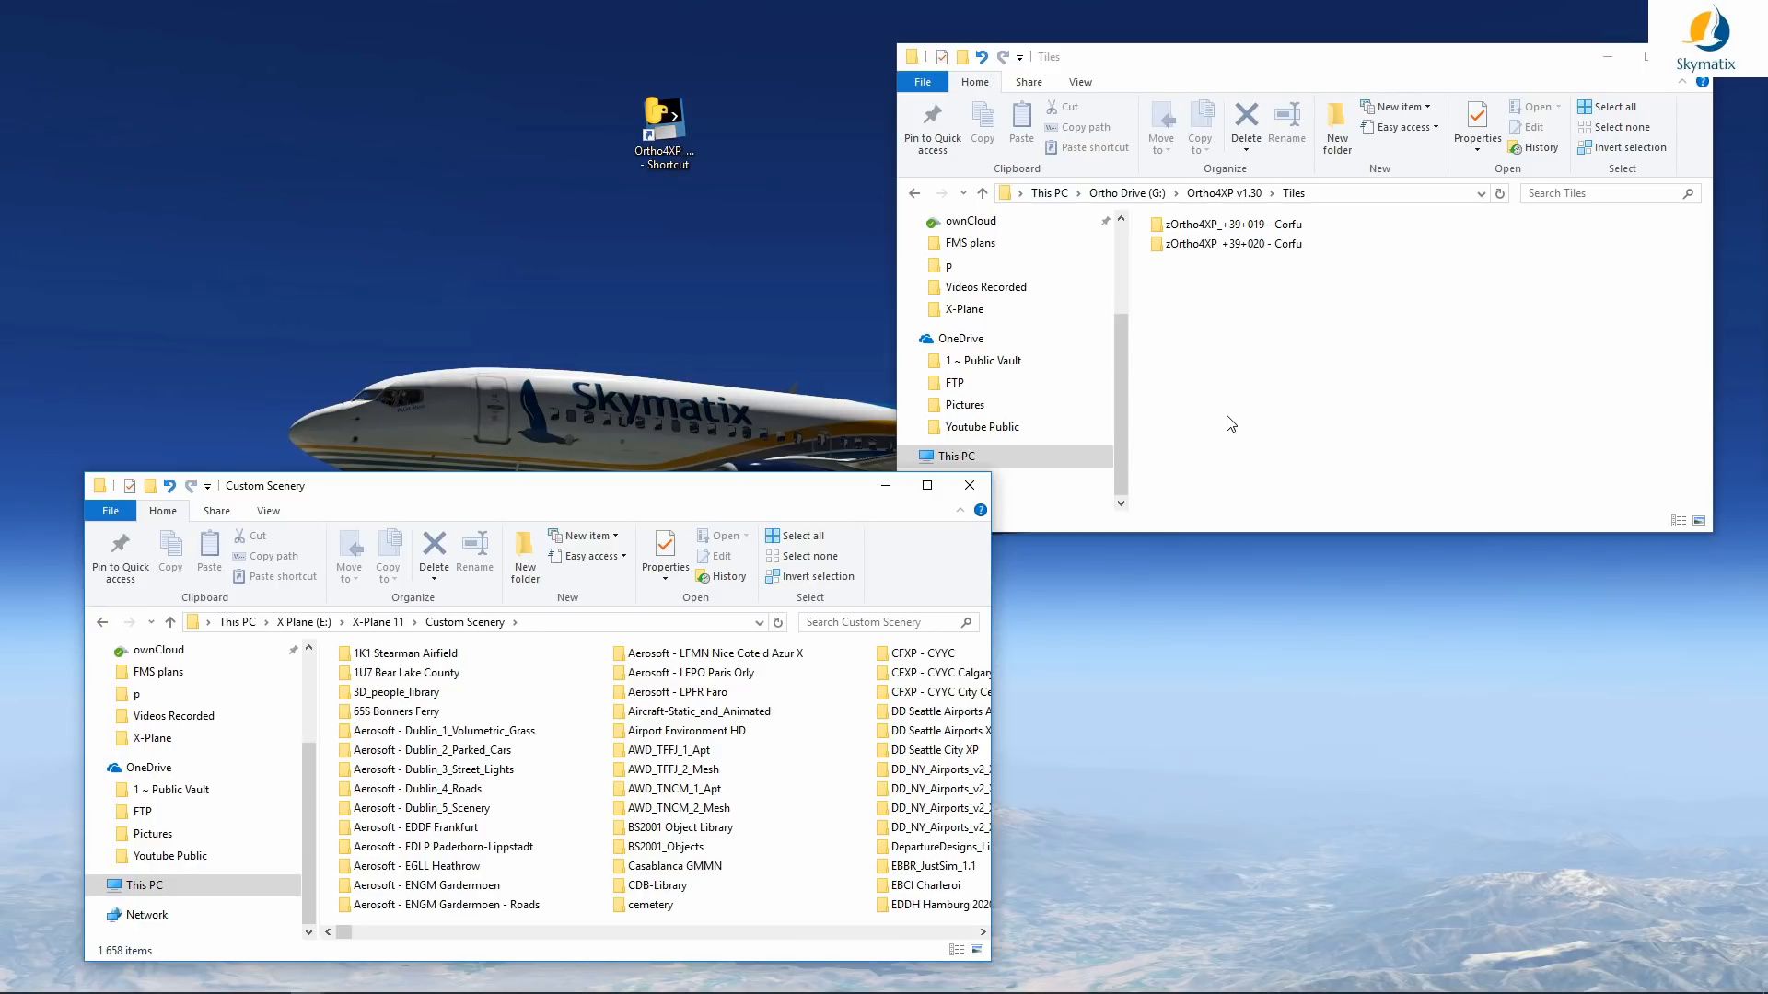
pyautogui.moveTo(613, 494)
pyautogui.mouseDown()
pyautogui.moveTo(655, 513)
pyautogui.moveTo(622, 516)
pyautogui.mouseUp()
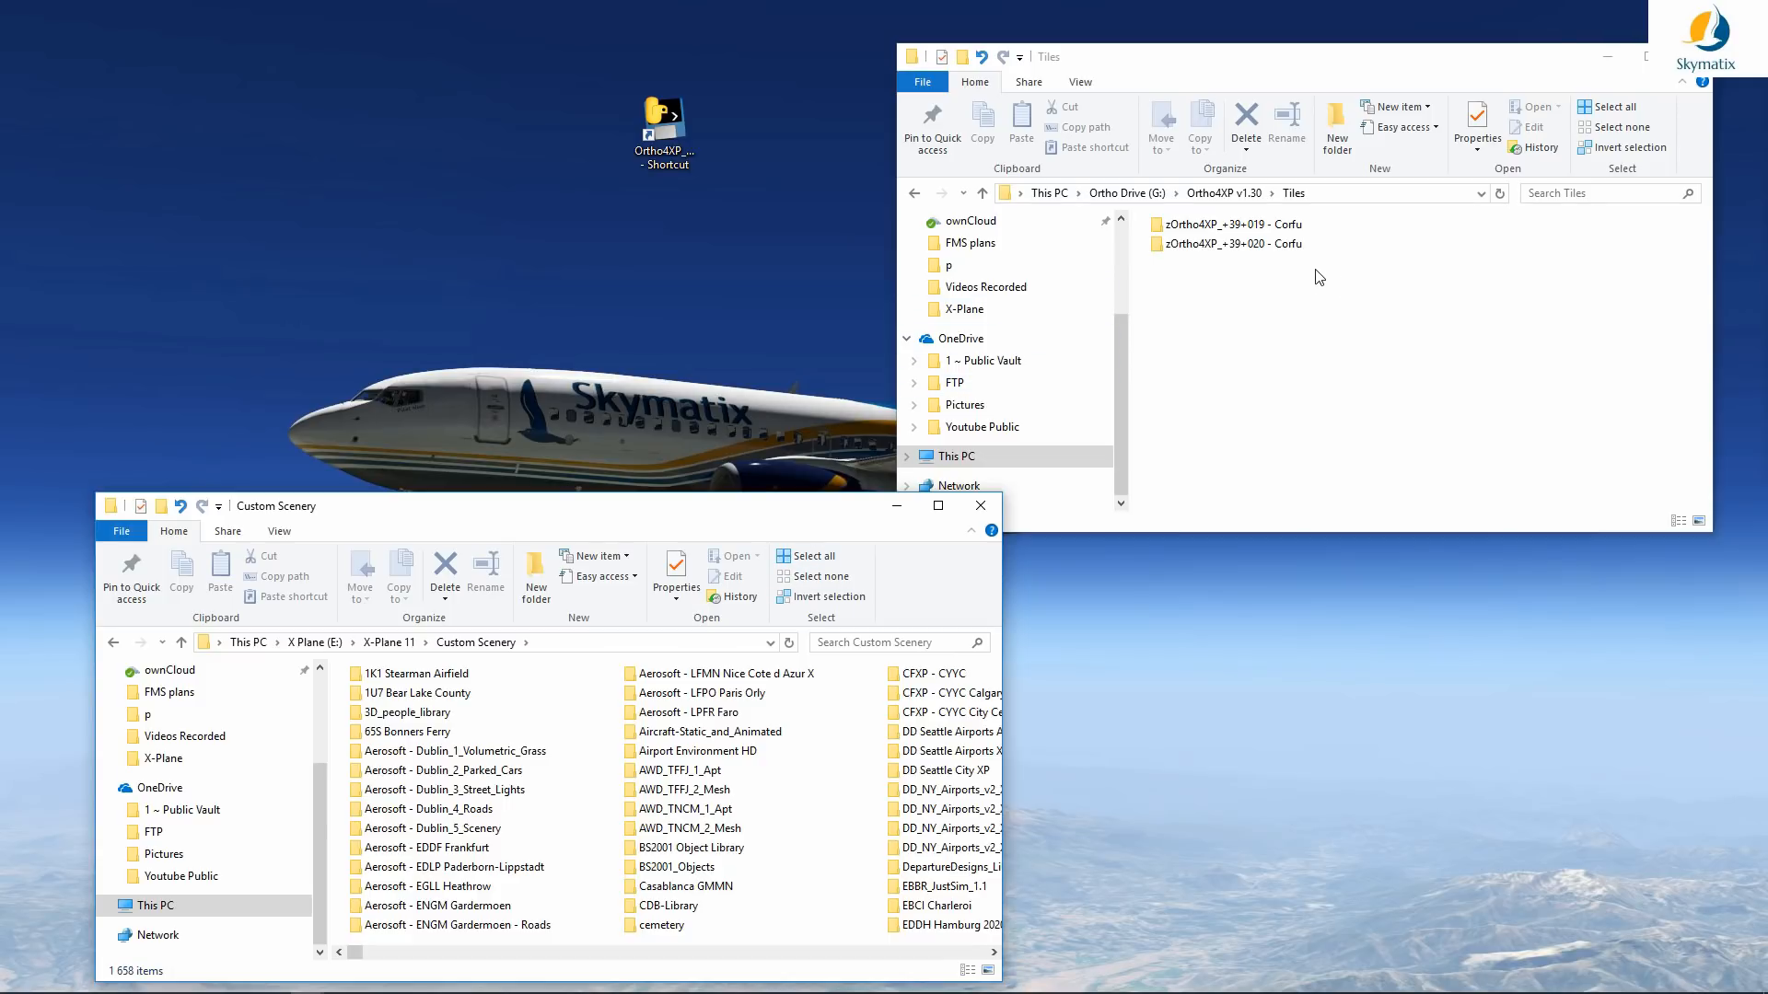
# Step: Create shortcuts to both Corfu tile folders in Custom Scenery and look through the tile shortcuts there
pyautogui.moveTo(1316, 268); pyautogui.dragTo(1202, 228)
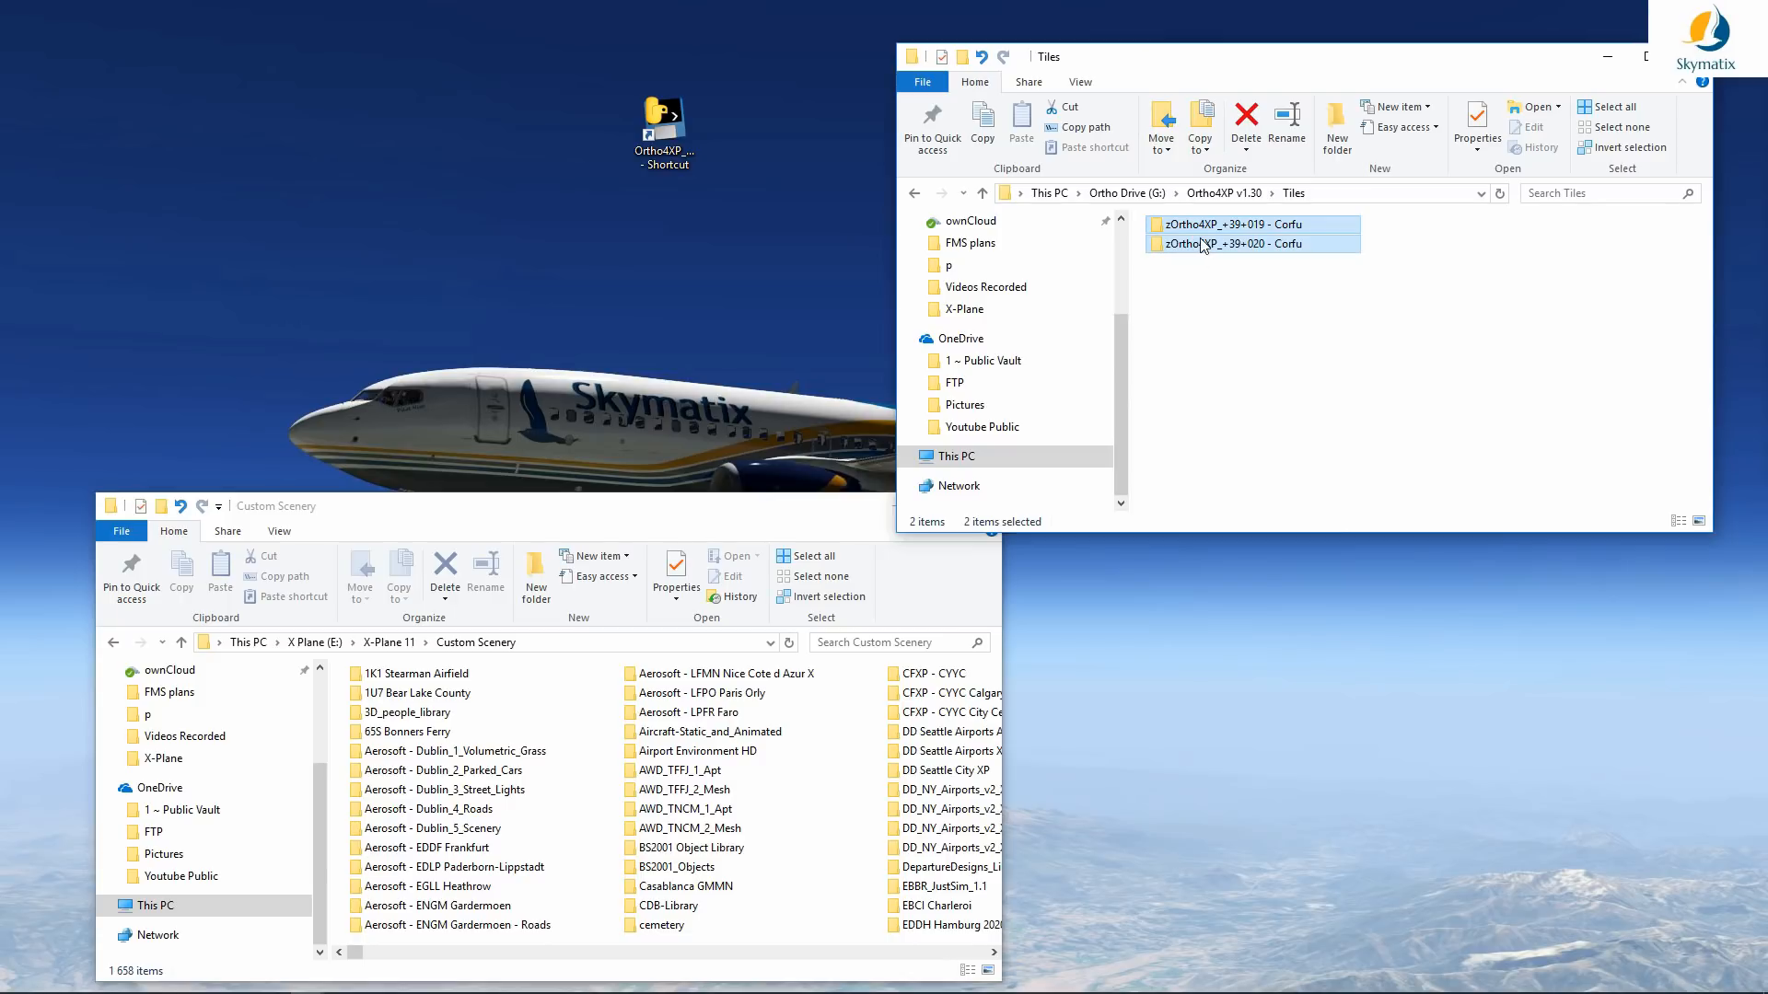
pyautogui.moveTo(1202, 245)
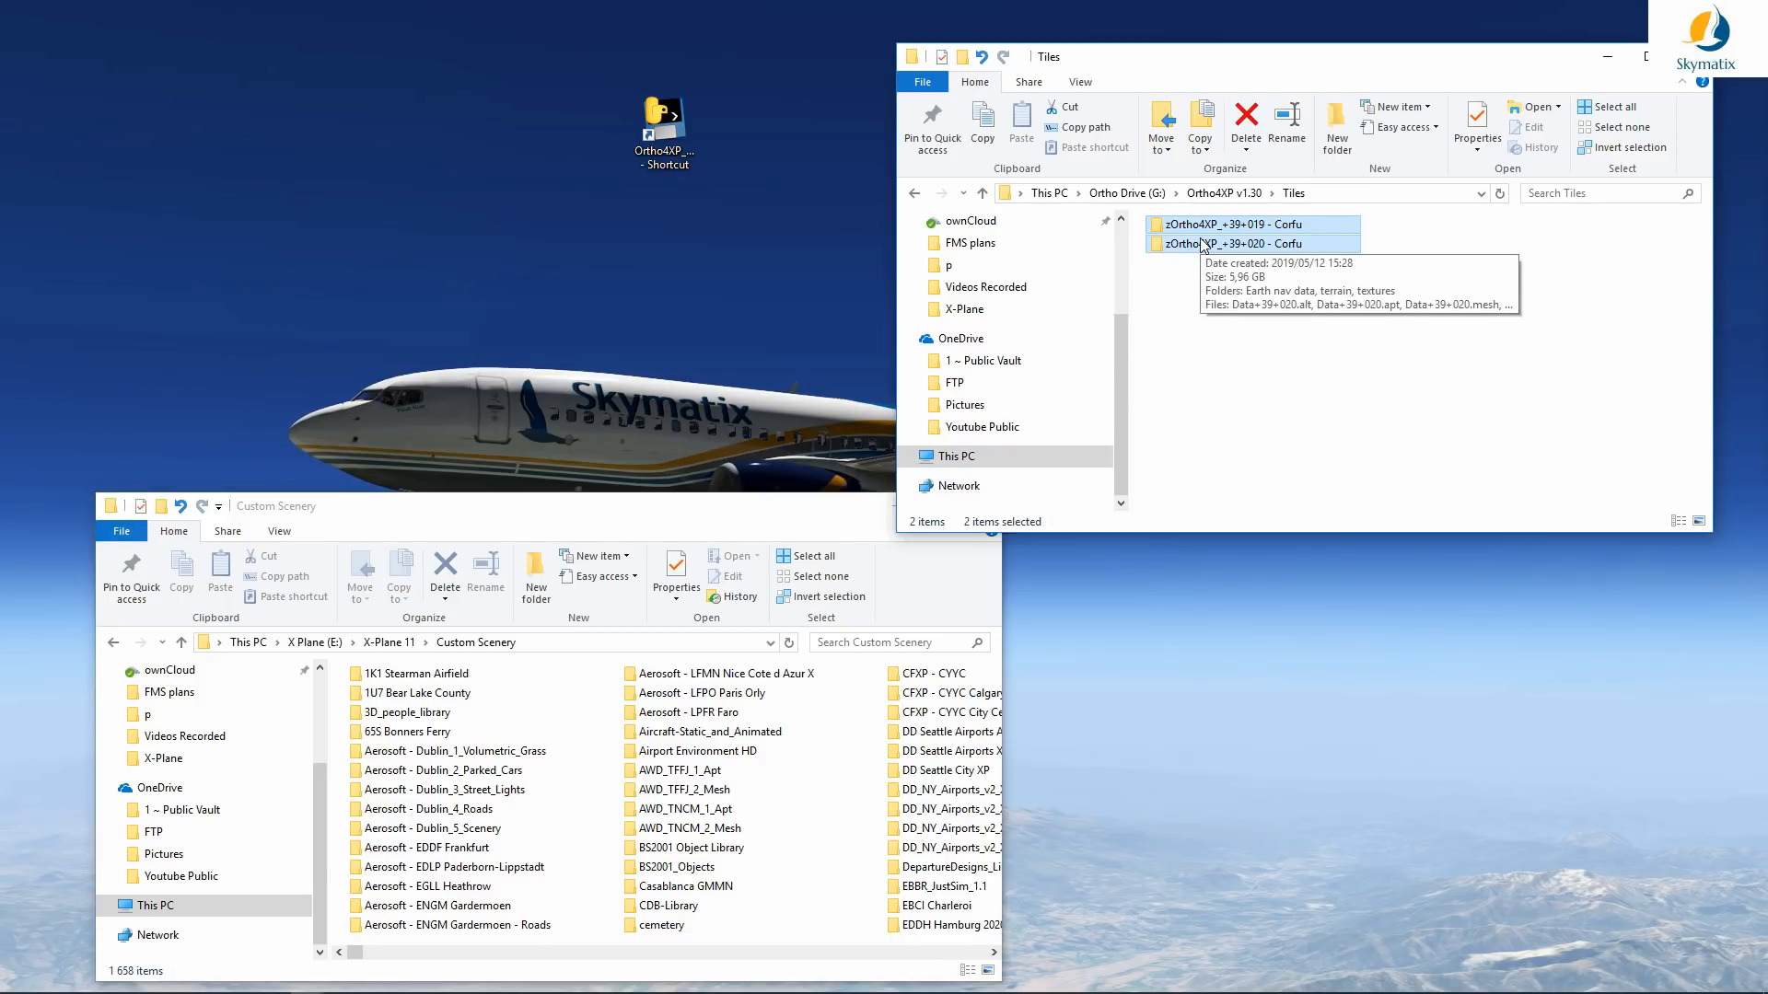
pyautogui.moveTo(1202, 245); pyautogui.dragTo(546, 513)
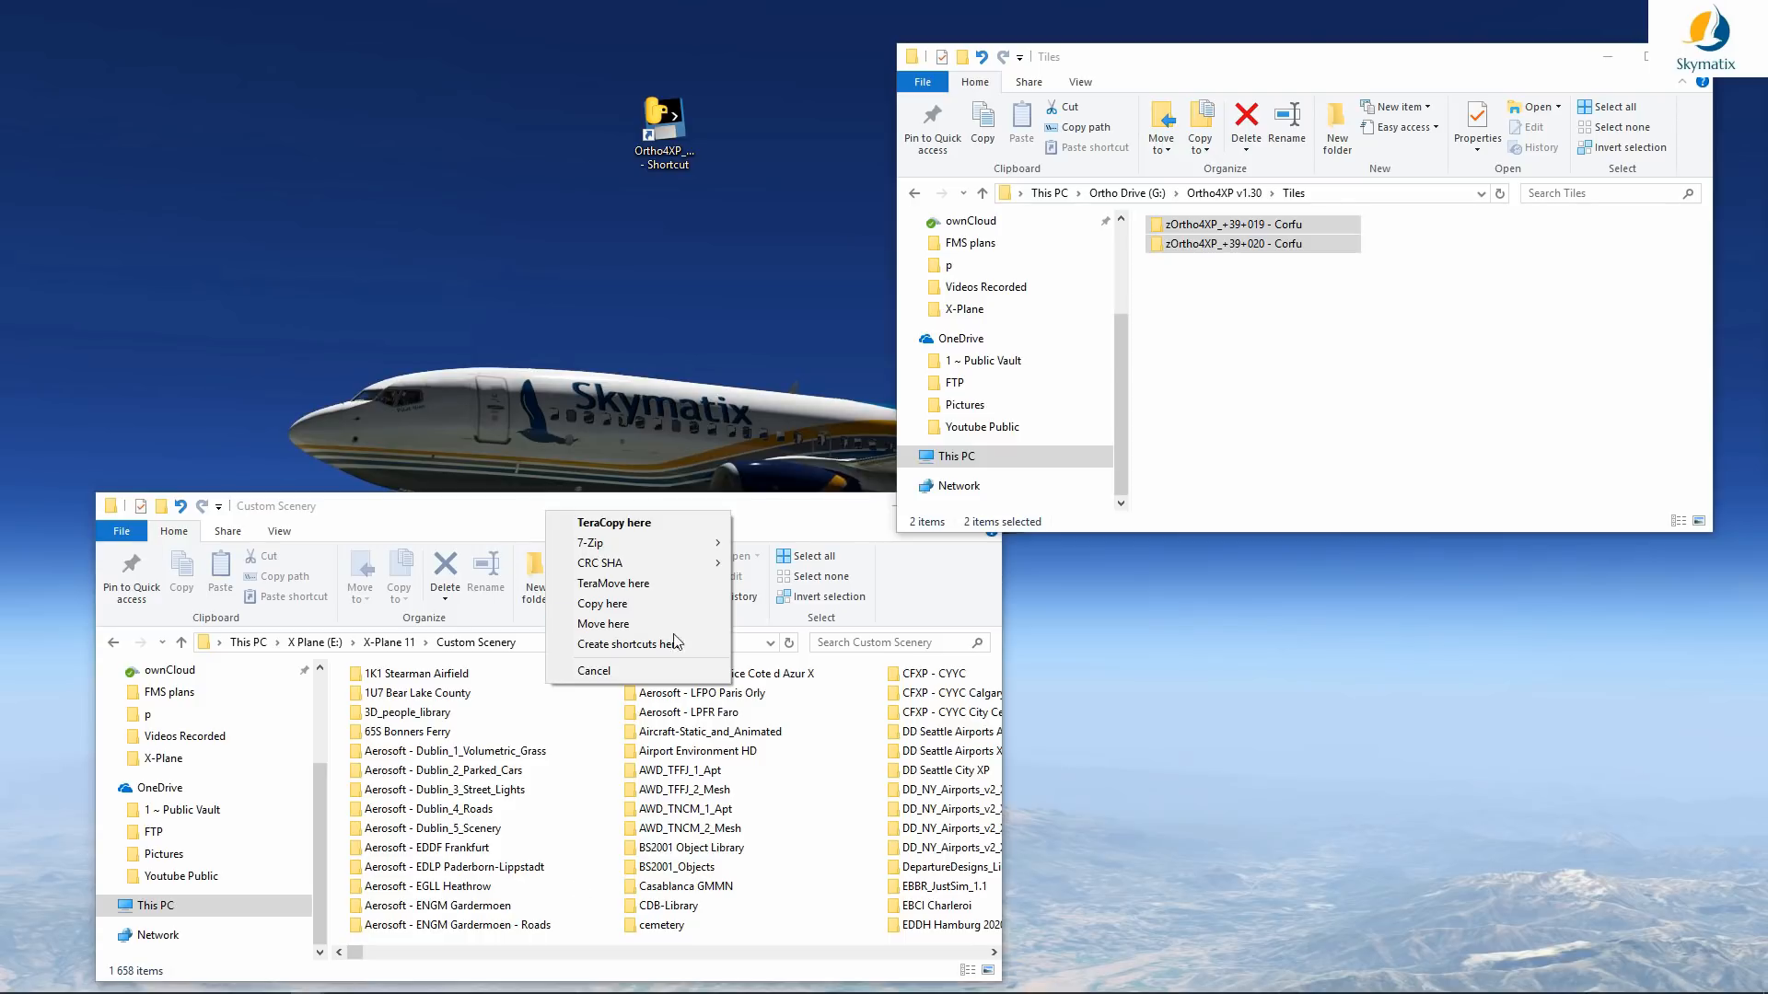
pyautogui.click(617, 644)
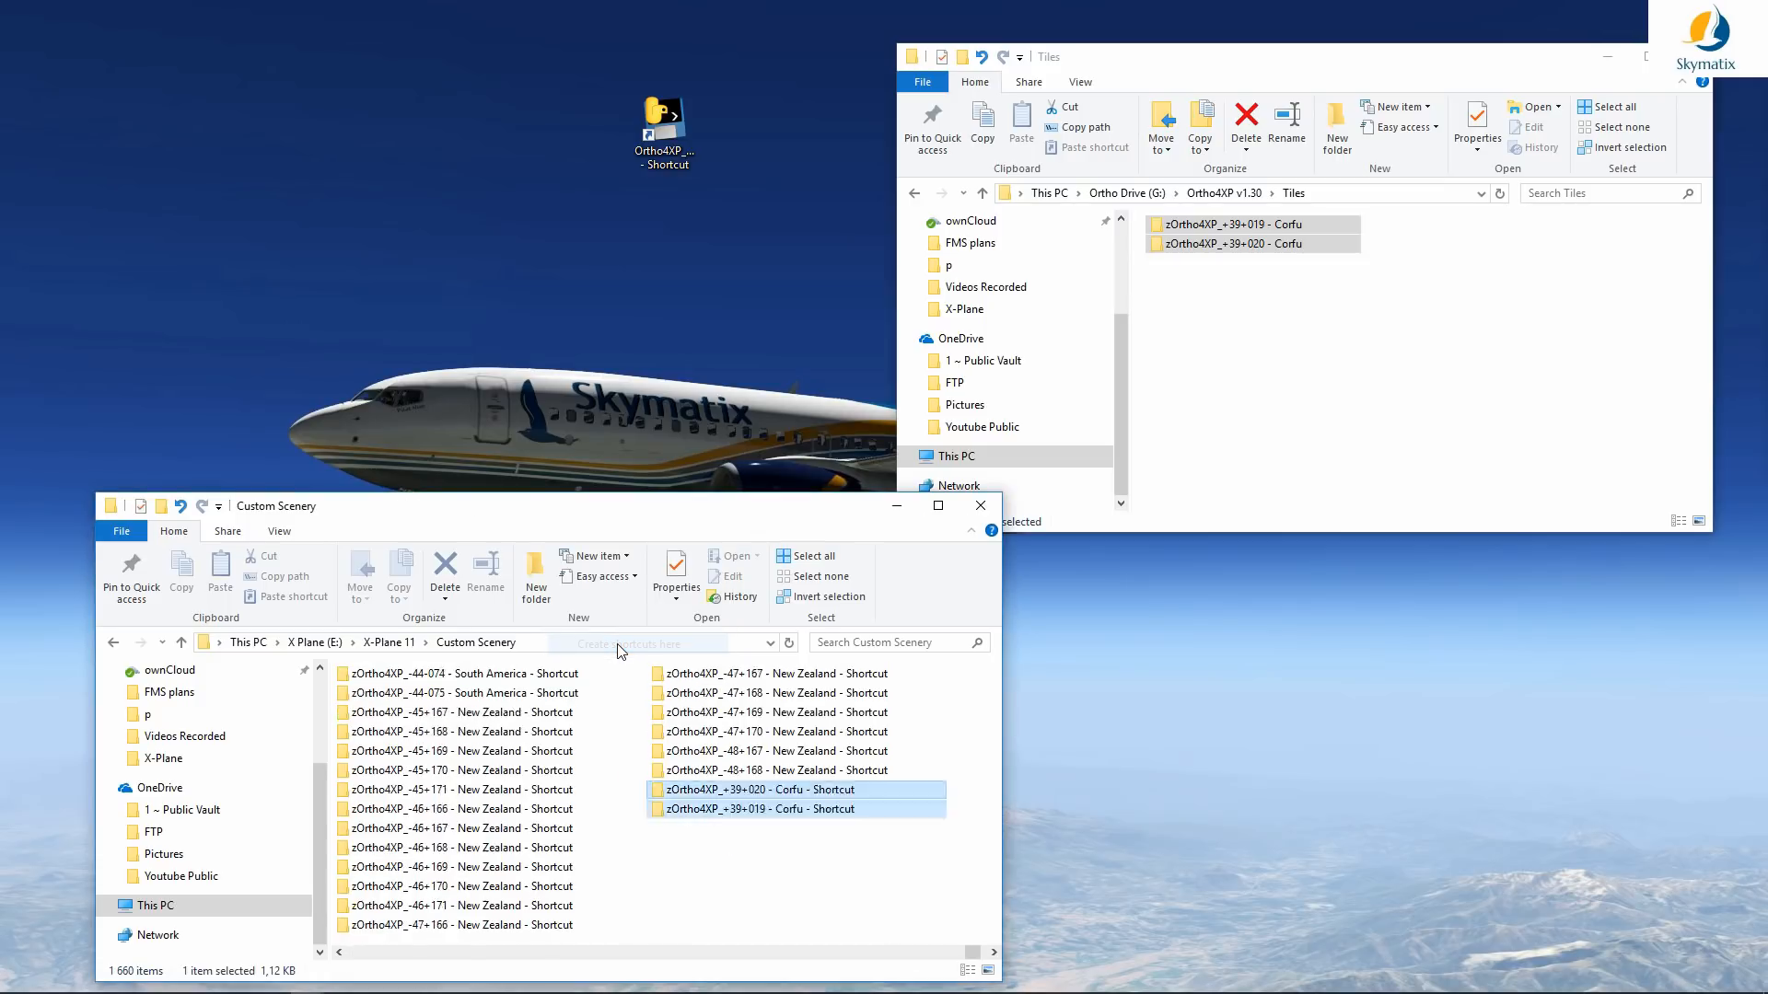
pyautogui.click(569, 887)
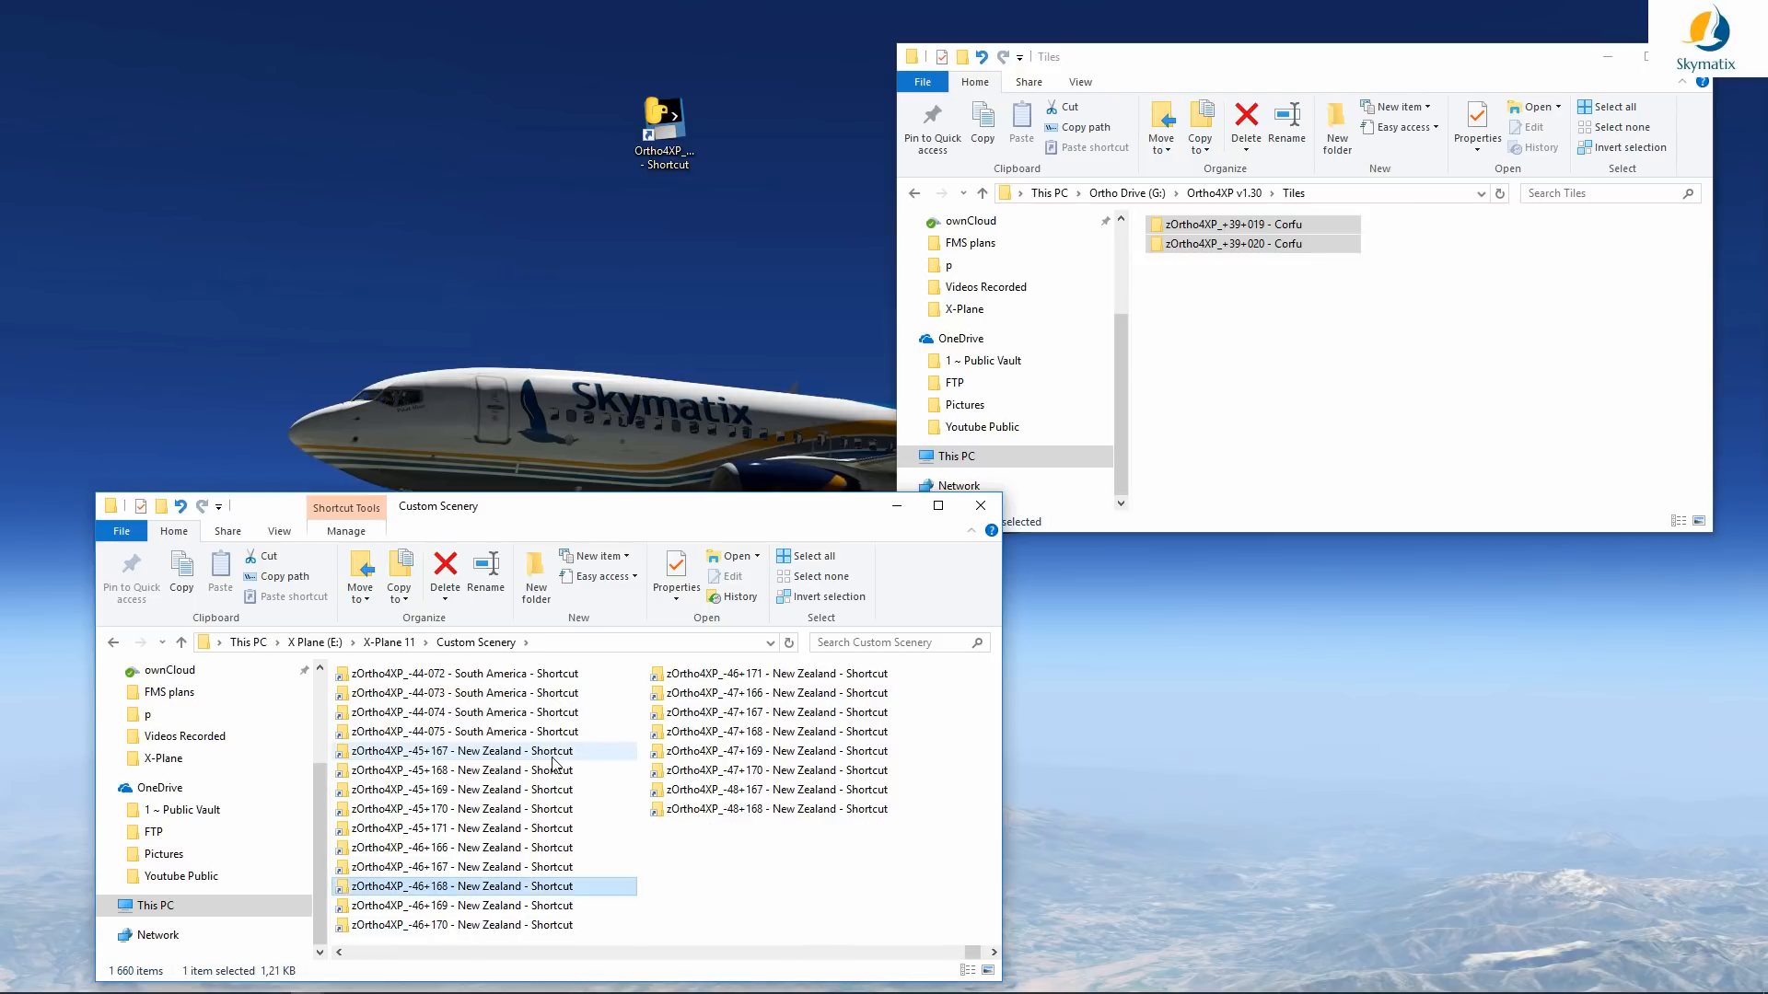
pyautogui.scroll(-1, 700, 736)
pyautogui.scroll(1, 746, 732)
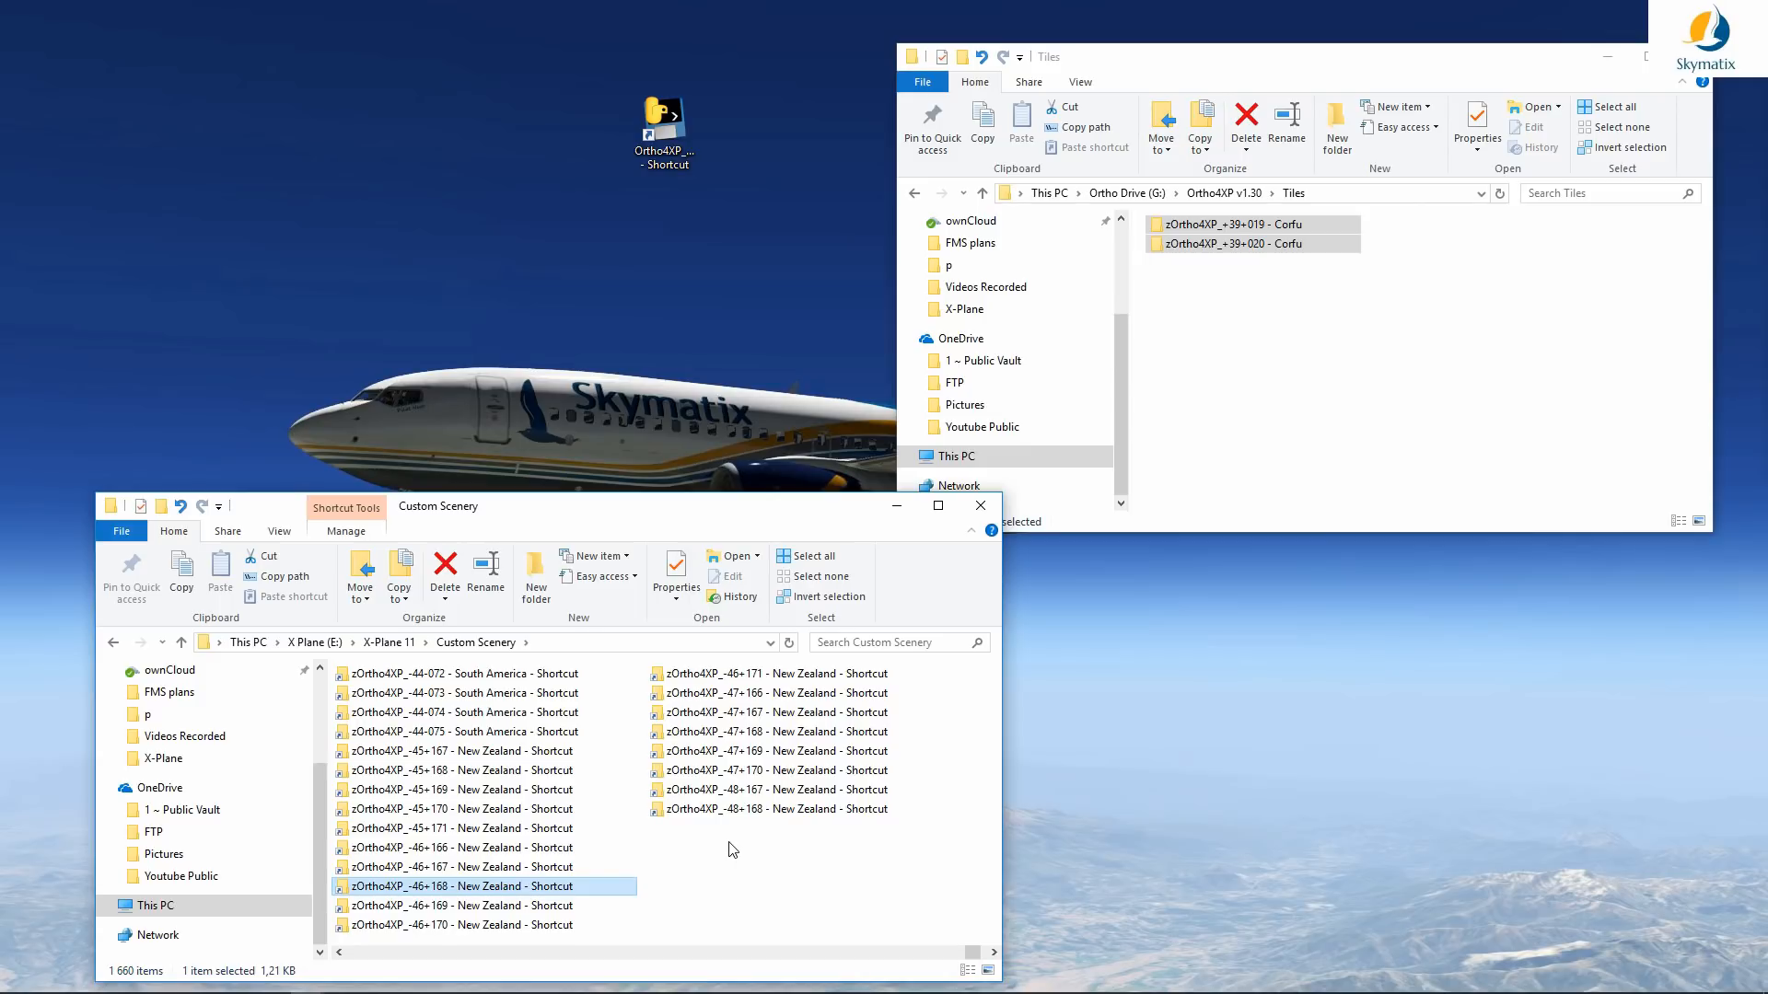
pyautogui.scroll(1, 732, 849)
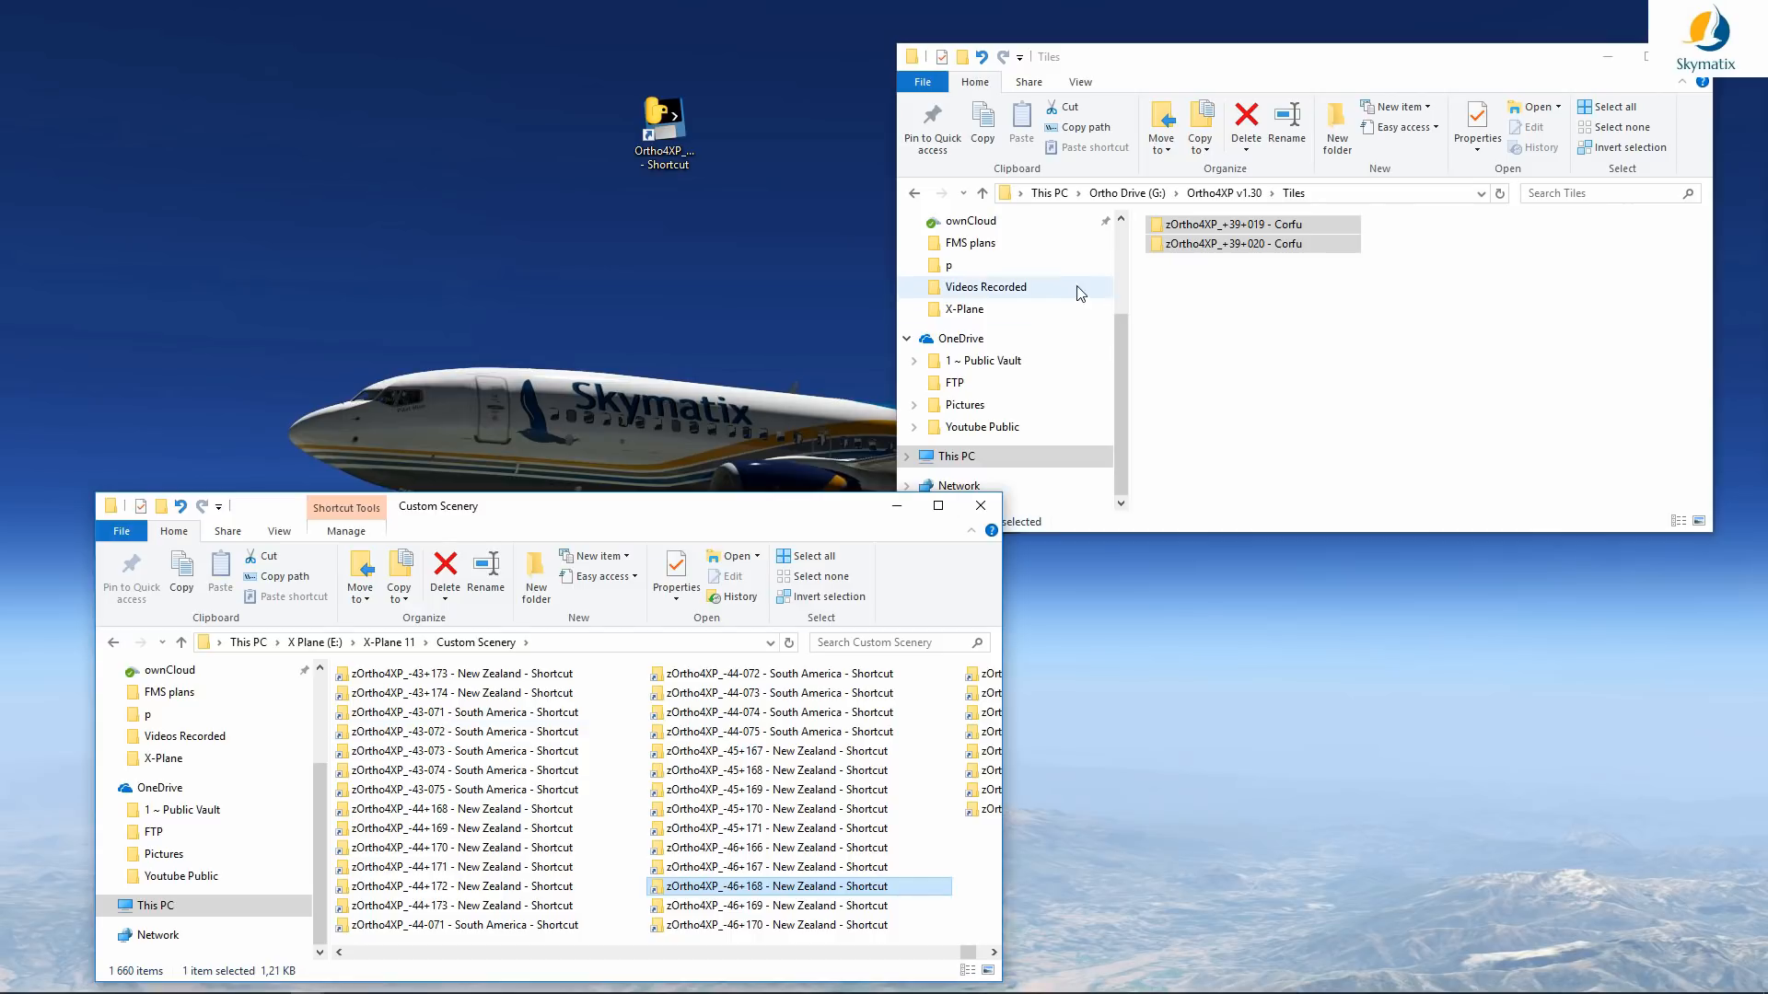
# Step: Return to the Ortho4XP v1.30 folder and create a shortcut to yOrtho4XP_Overlays - Corfu in Custom Scenery
pyautogui.click(914, 195)
pyautogui.click(914, 196)
pyautogui.click(1381, 243)
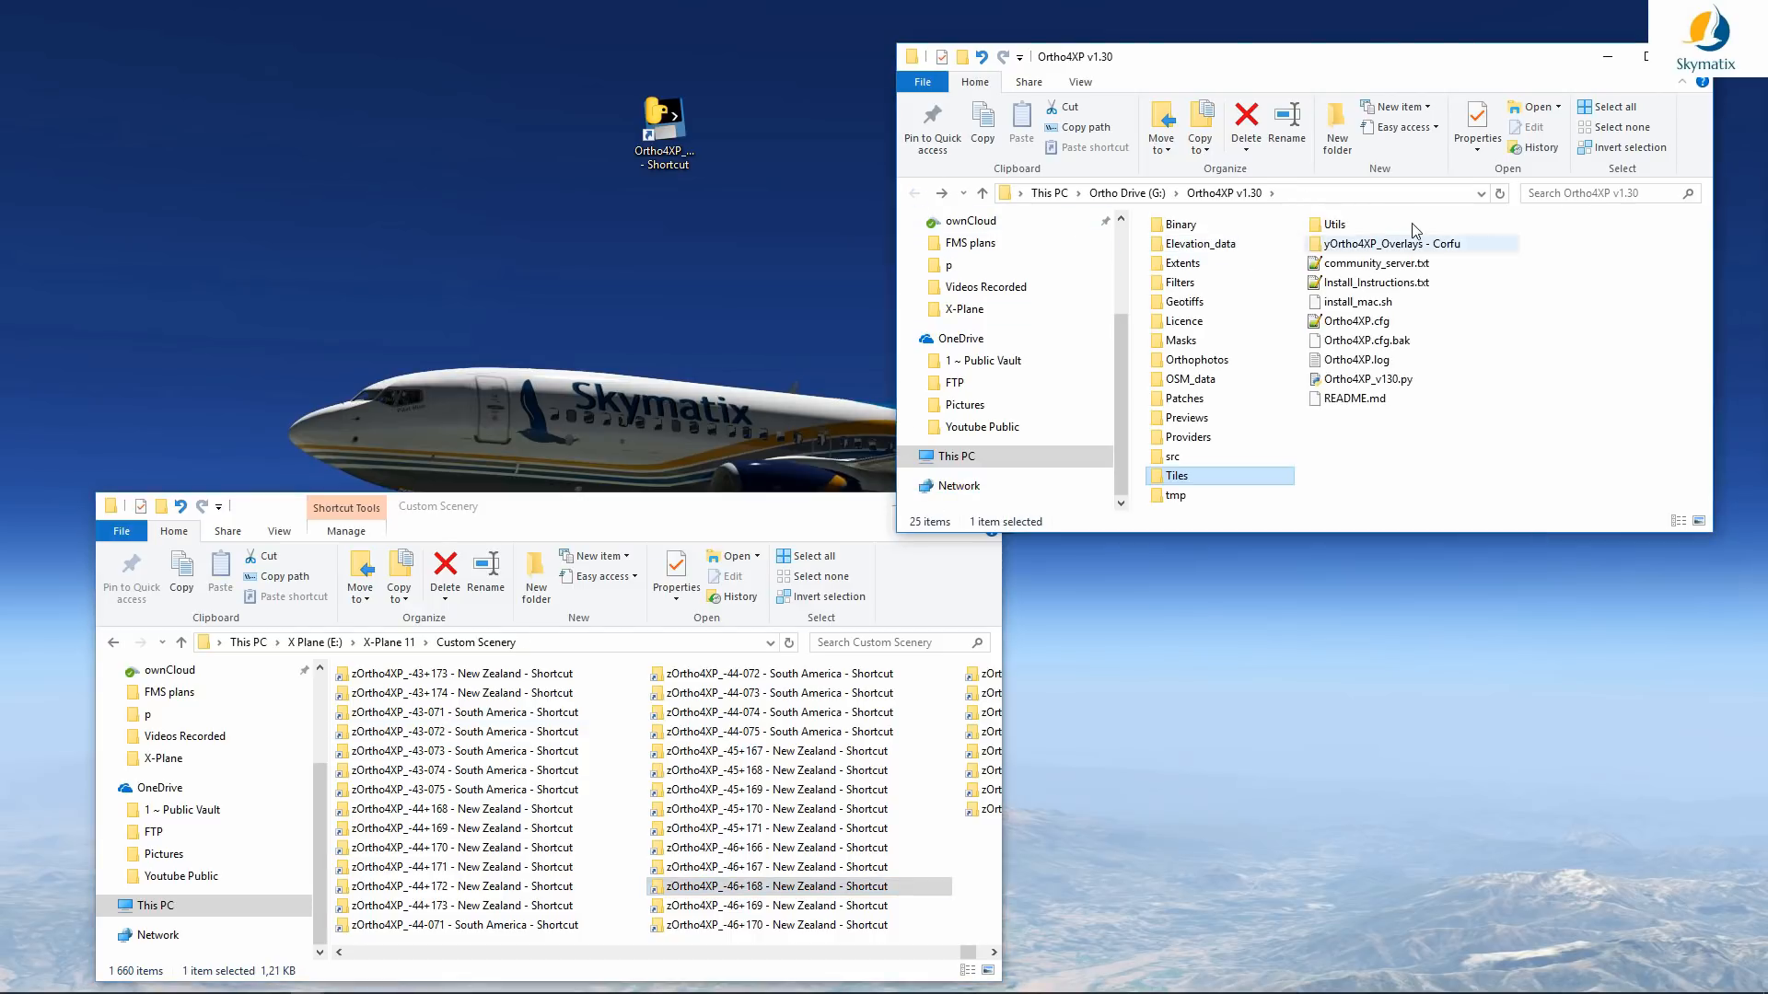
pyautogui.moveTo(1381, 243); pyautogui.dragTo(726, 505)
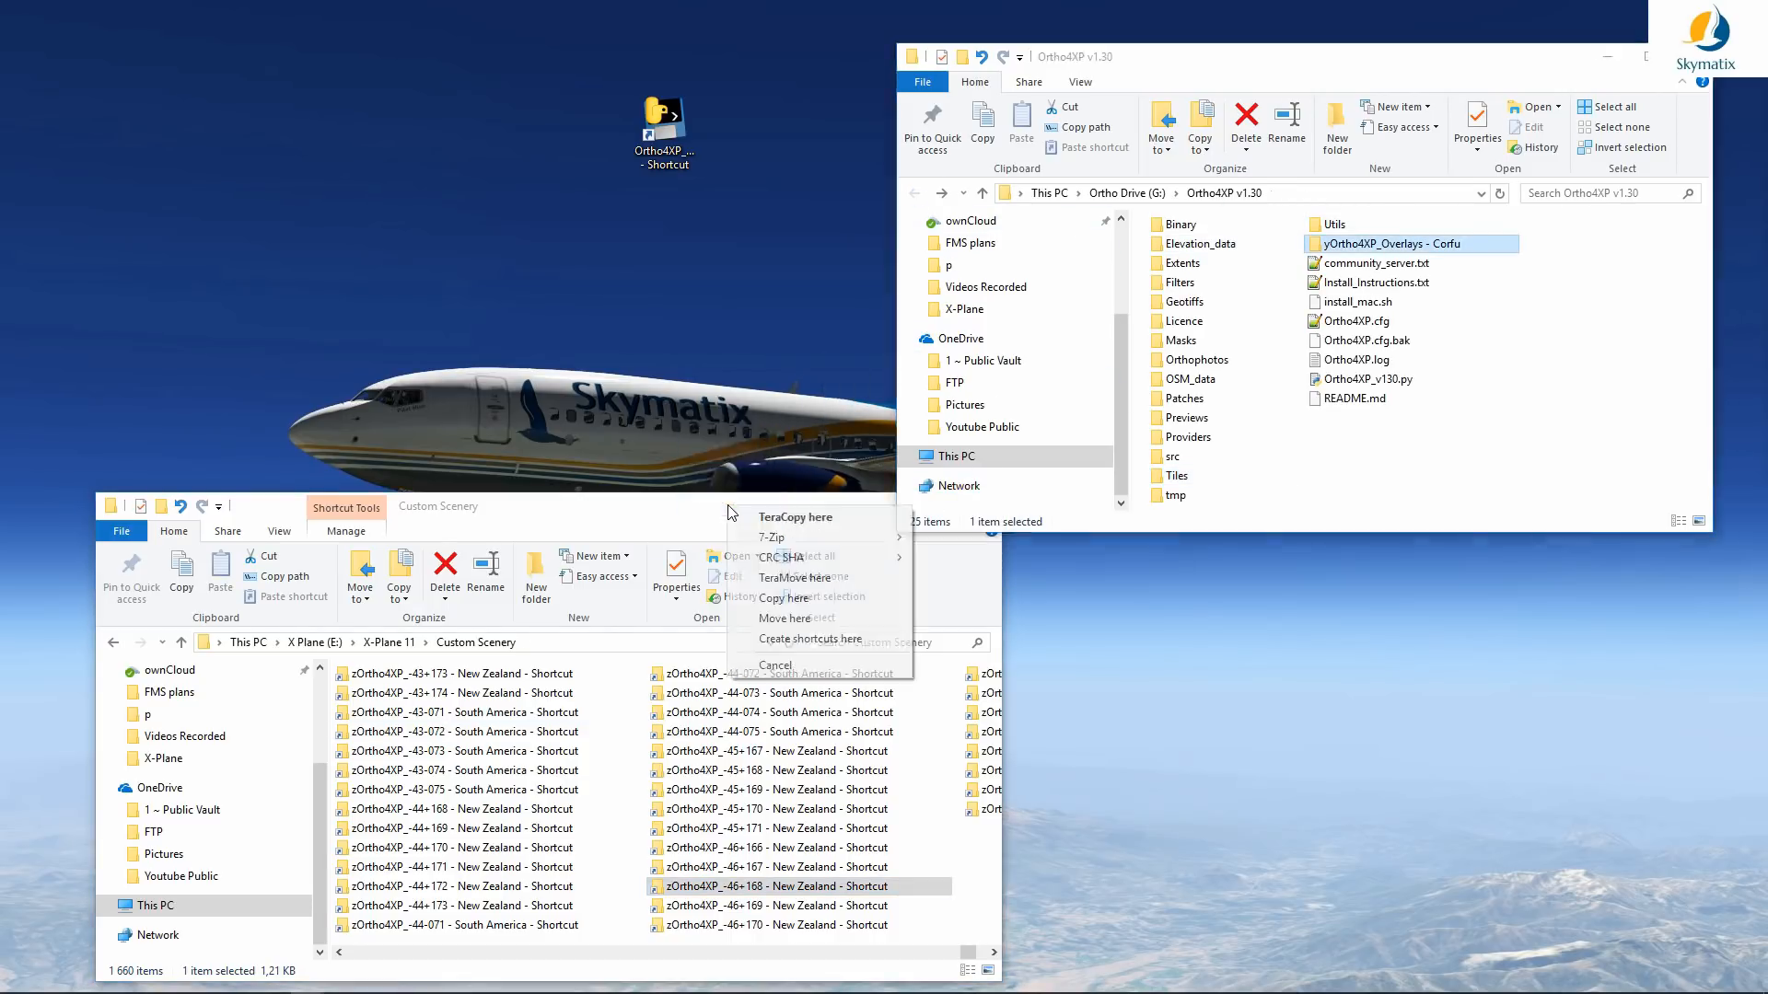
pyautogui.click(747, 639)
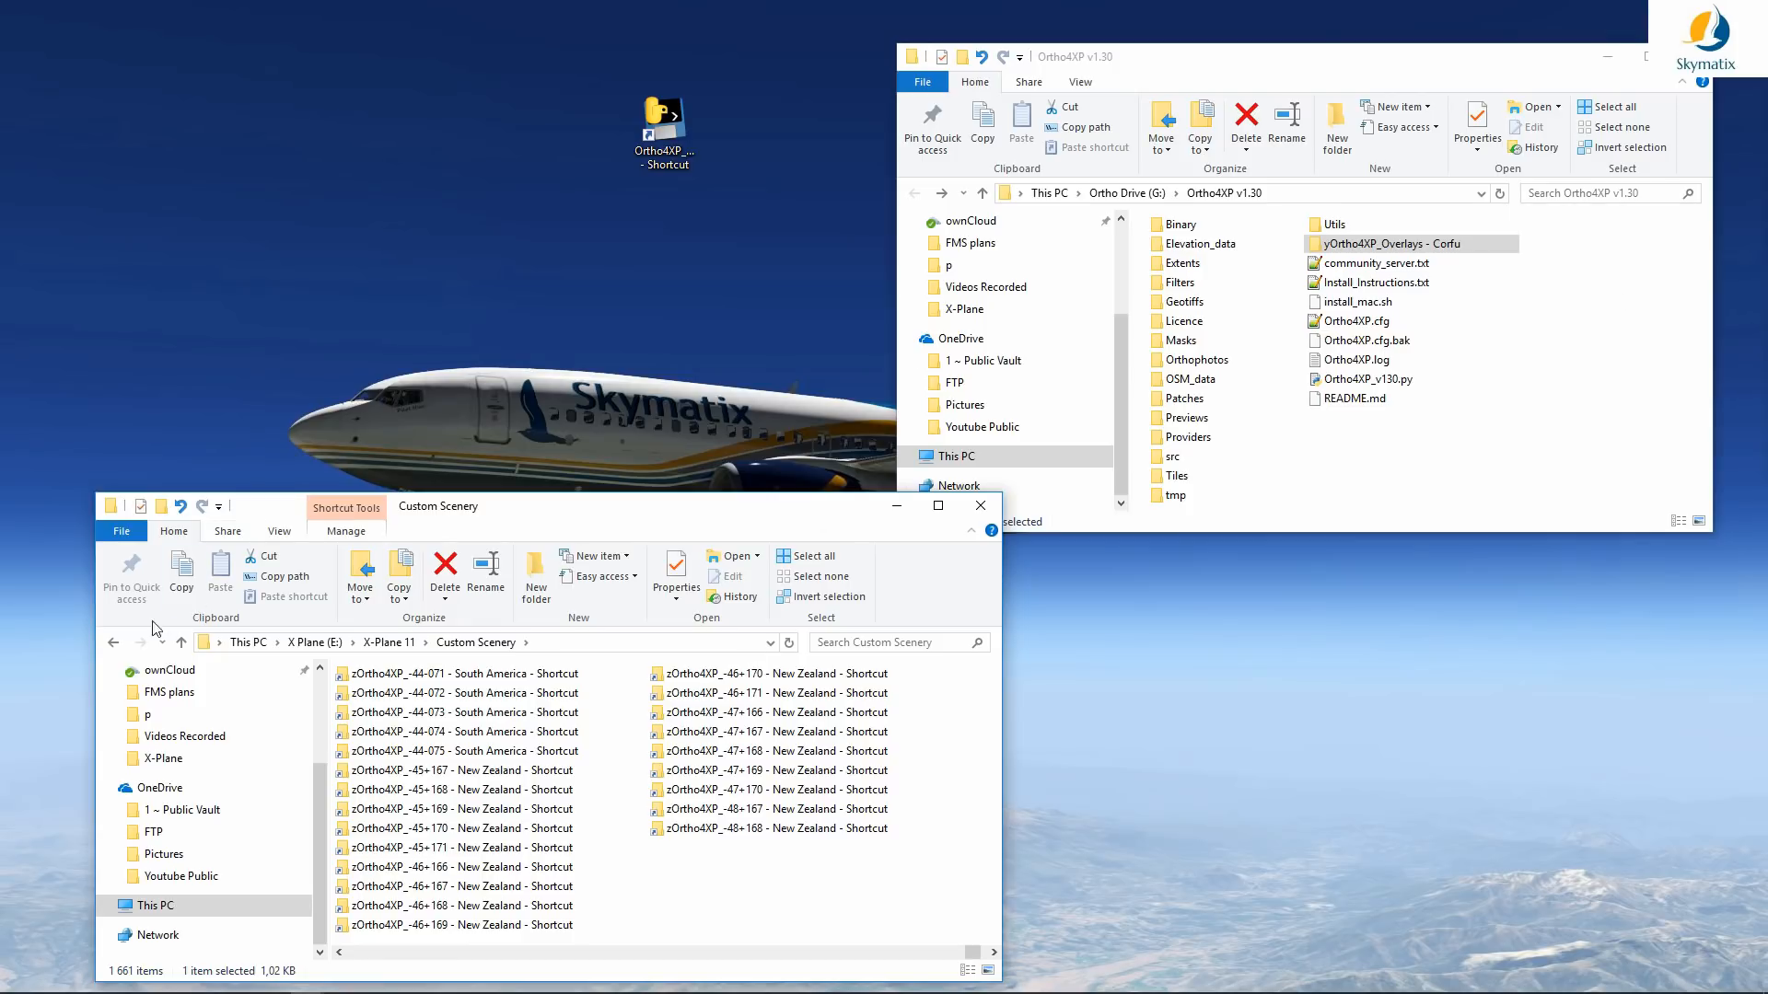
# Step: Go back to the X-Plane 11 folder and launch X-Plane.exe
pyautogui.click(108, 642)
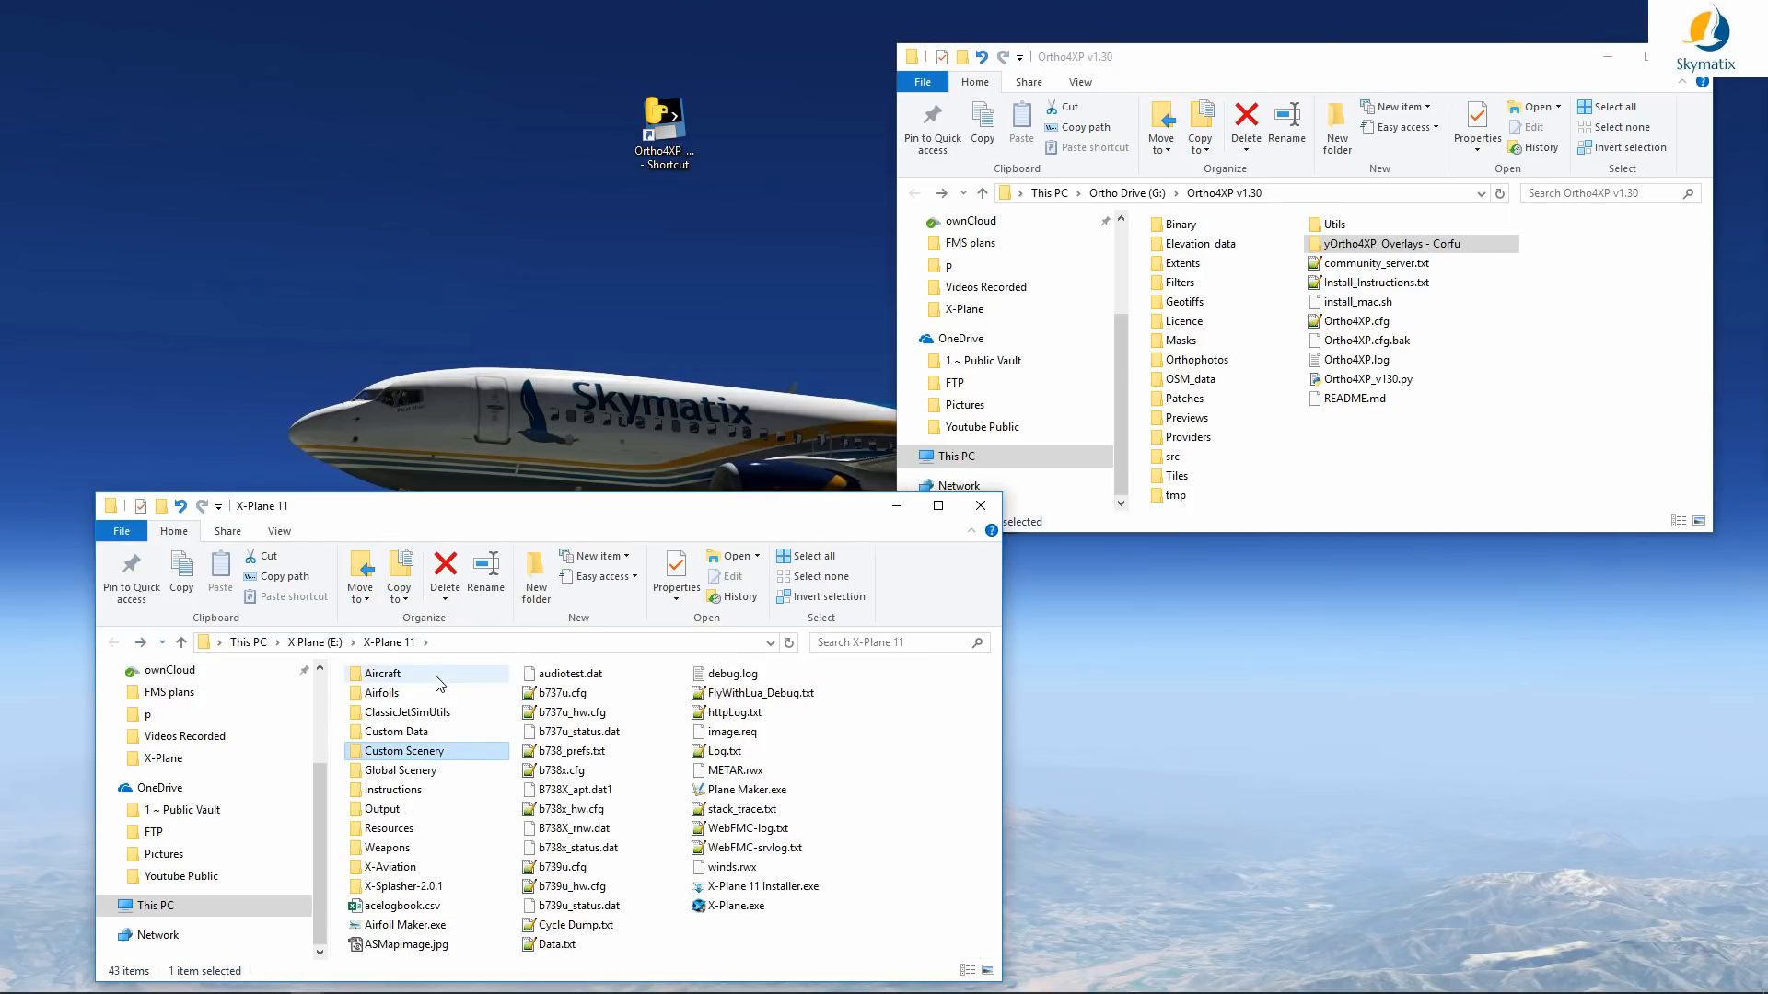
pyautogui.doubleClick(751, 914)
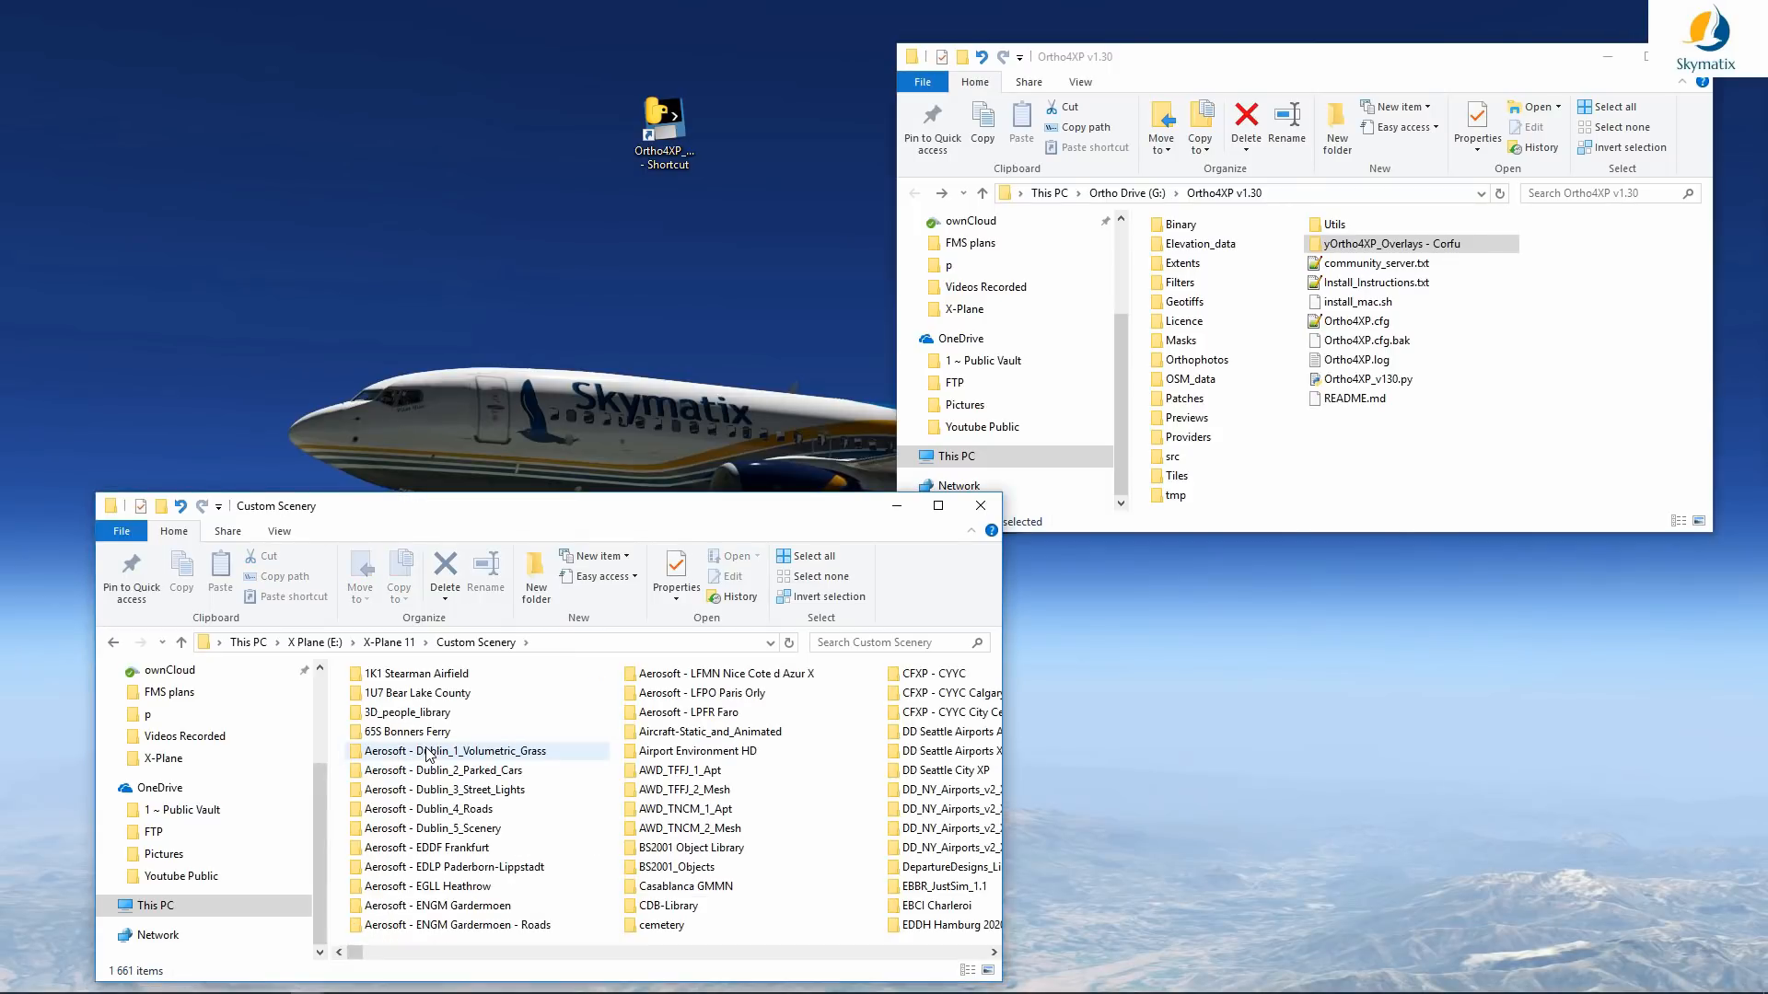
# Step: Find scenery_packs.ini in the Custom Scenery folder and open it in Notepad++
pyautogui.click(429, 755)
pyautogui.scroll(-15, 429, 755)
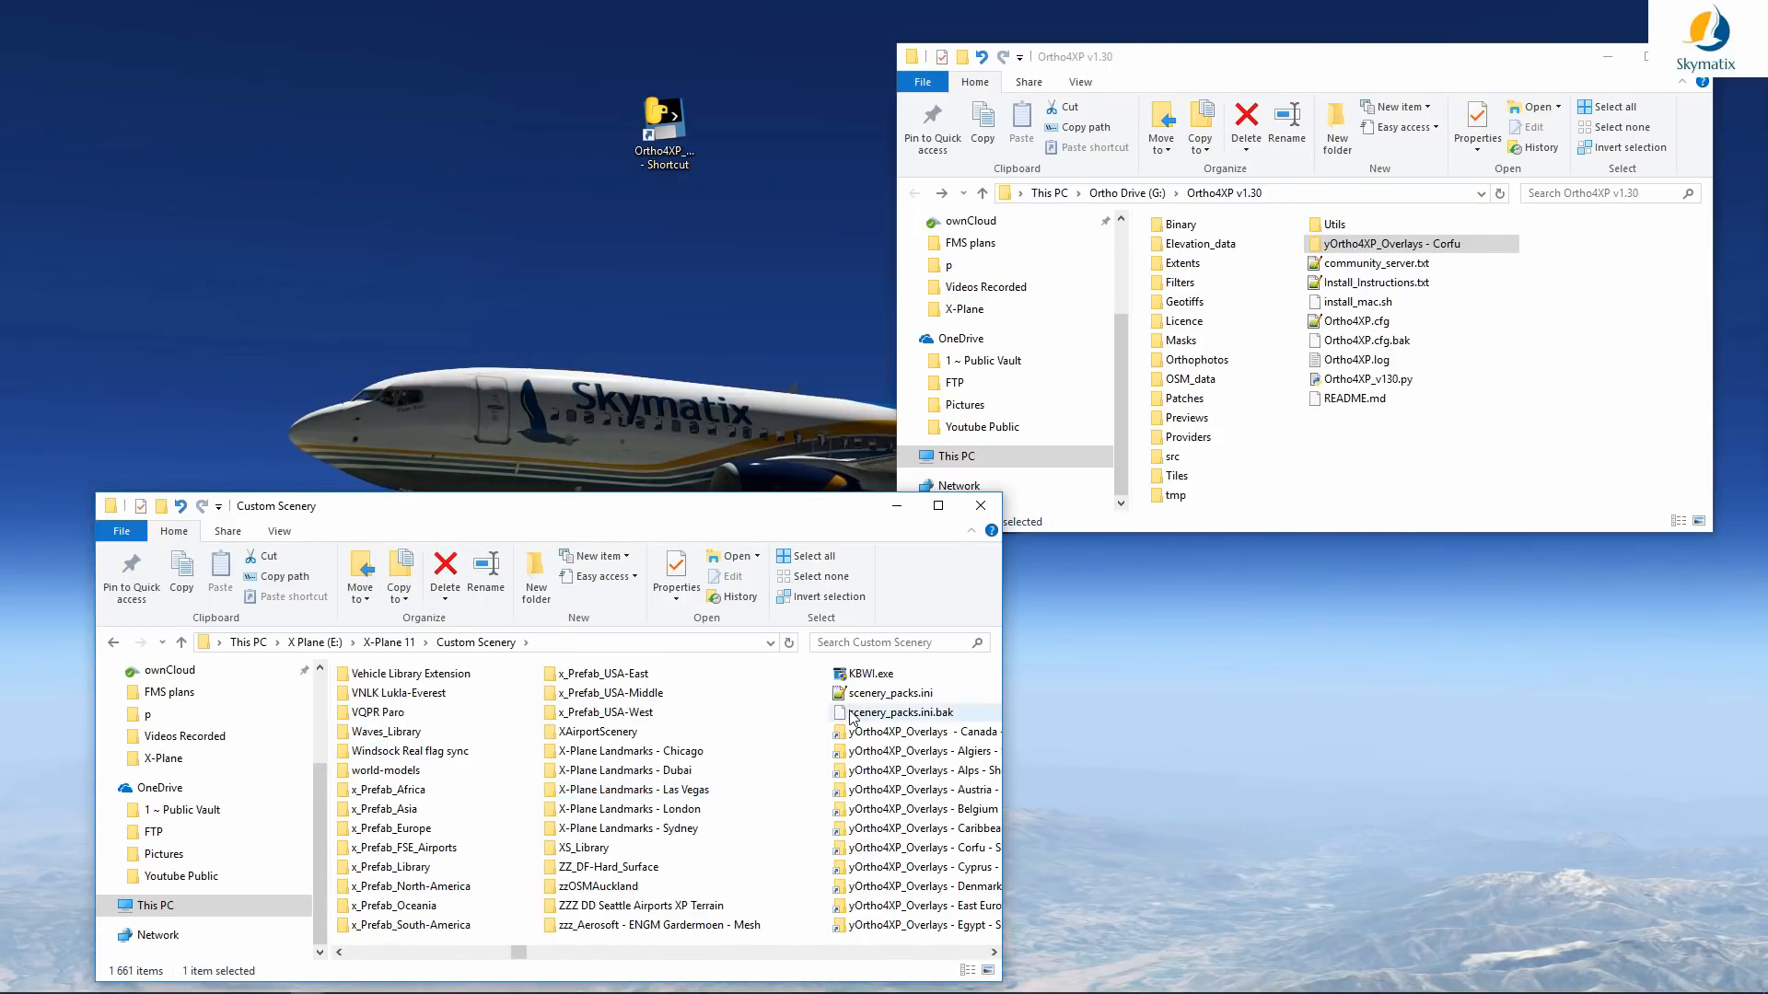
pyautogui.doubleClick(875, 692)
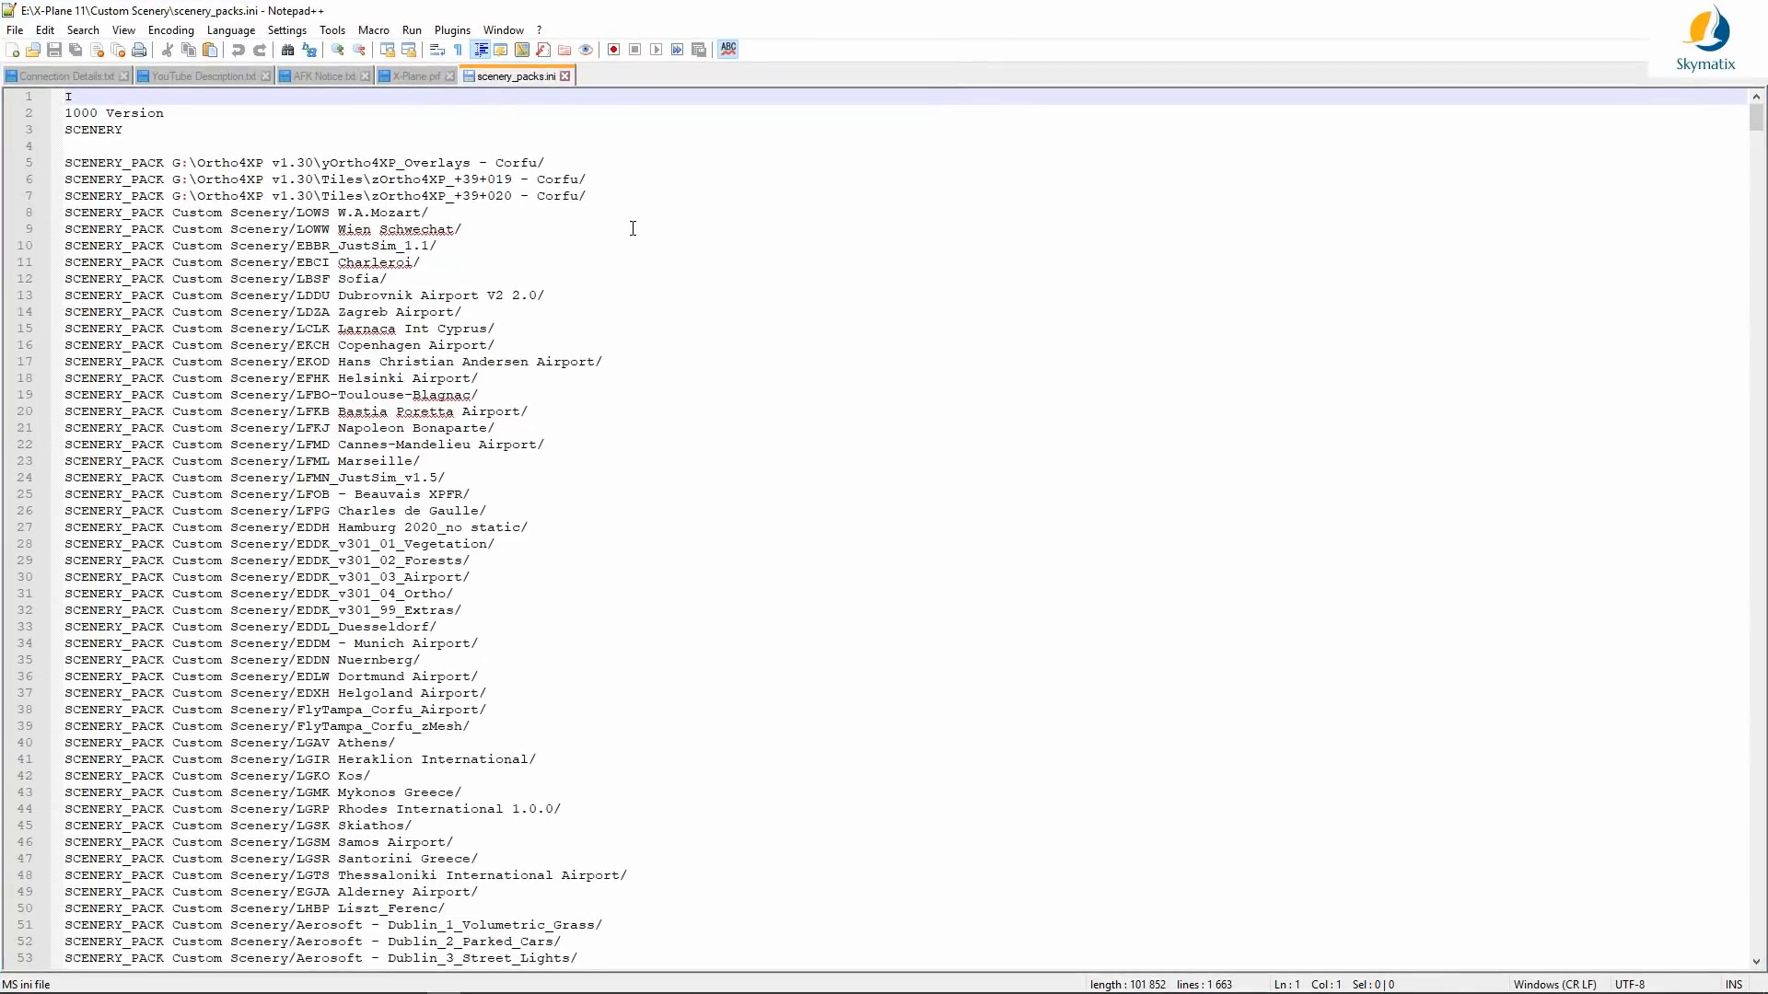
# Step: Cut the three Corfu overlay and tile entries from the start of the SCENERY_PACK list
pyautogui.moveTo(585, 196); pyautogui.dragTo(247, 148)
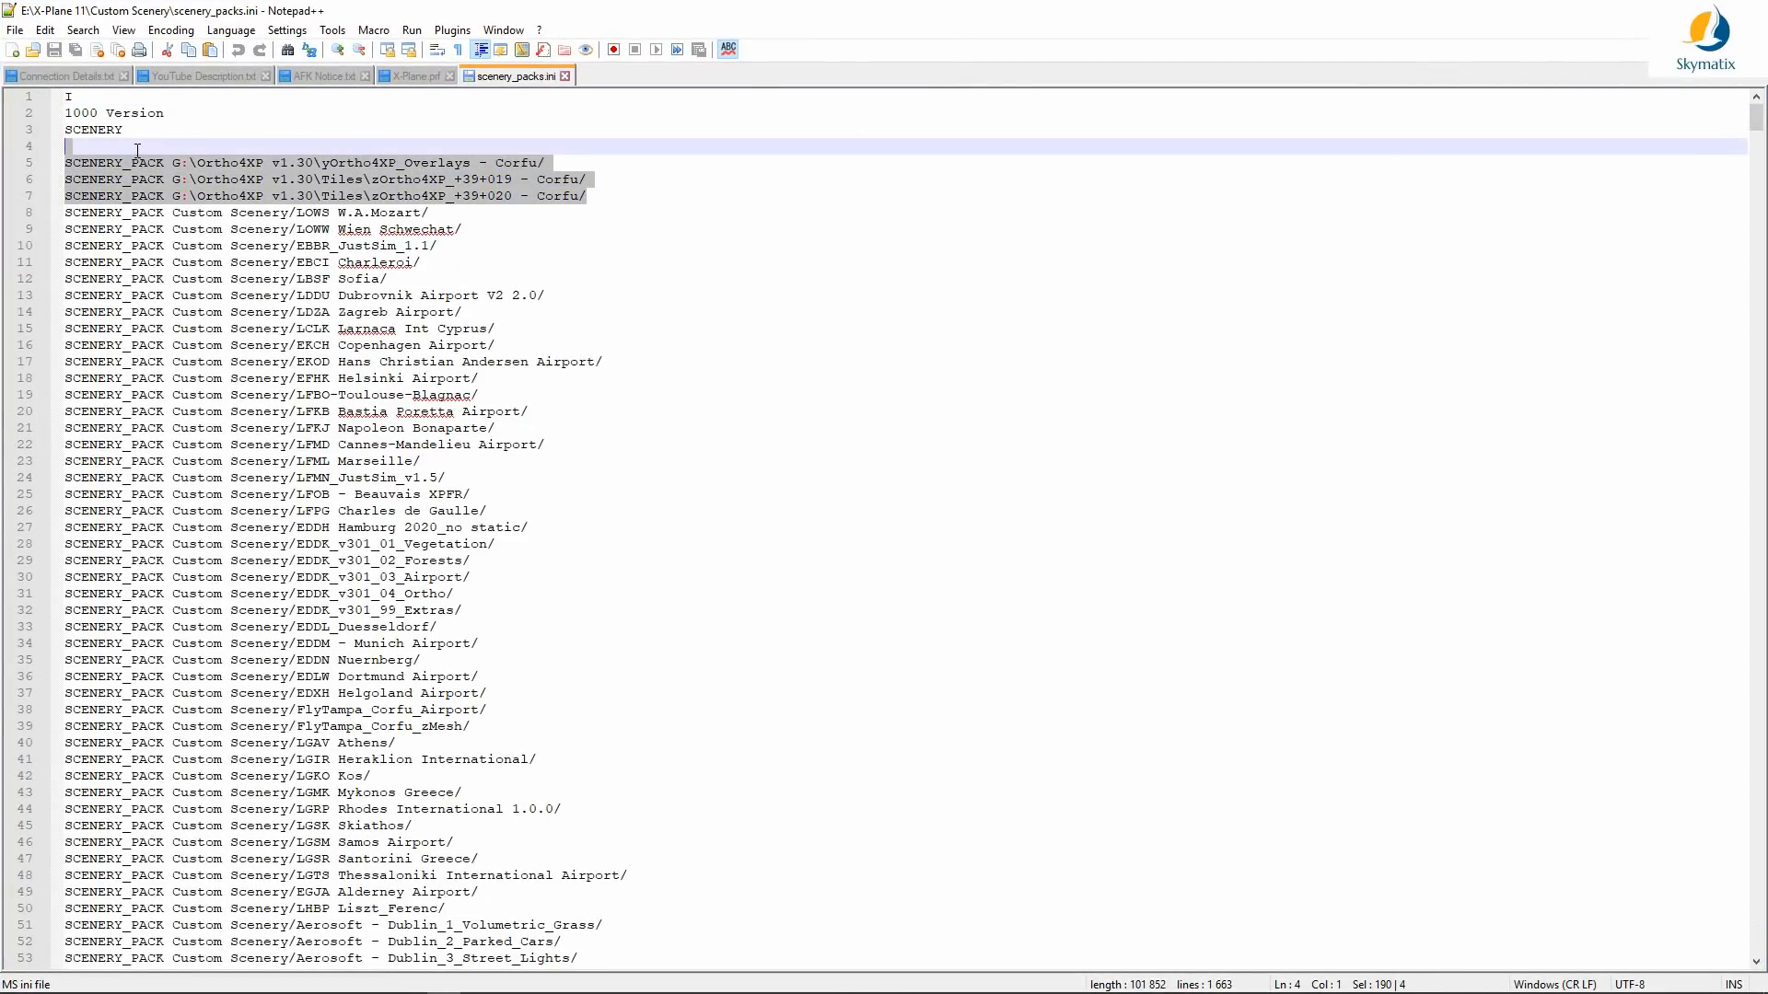
pyautogui.moveTo(137, 150); pyautogui.dragTo(69, 164)
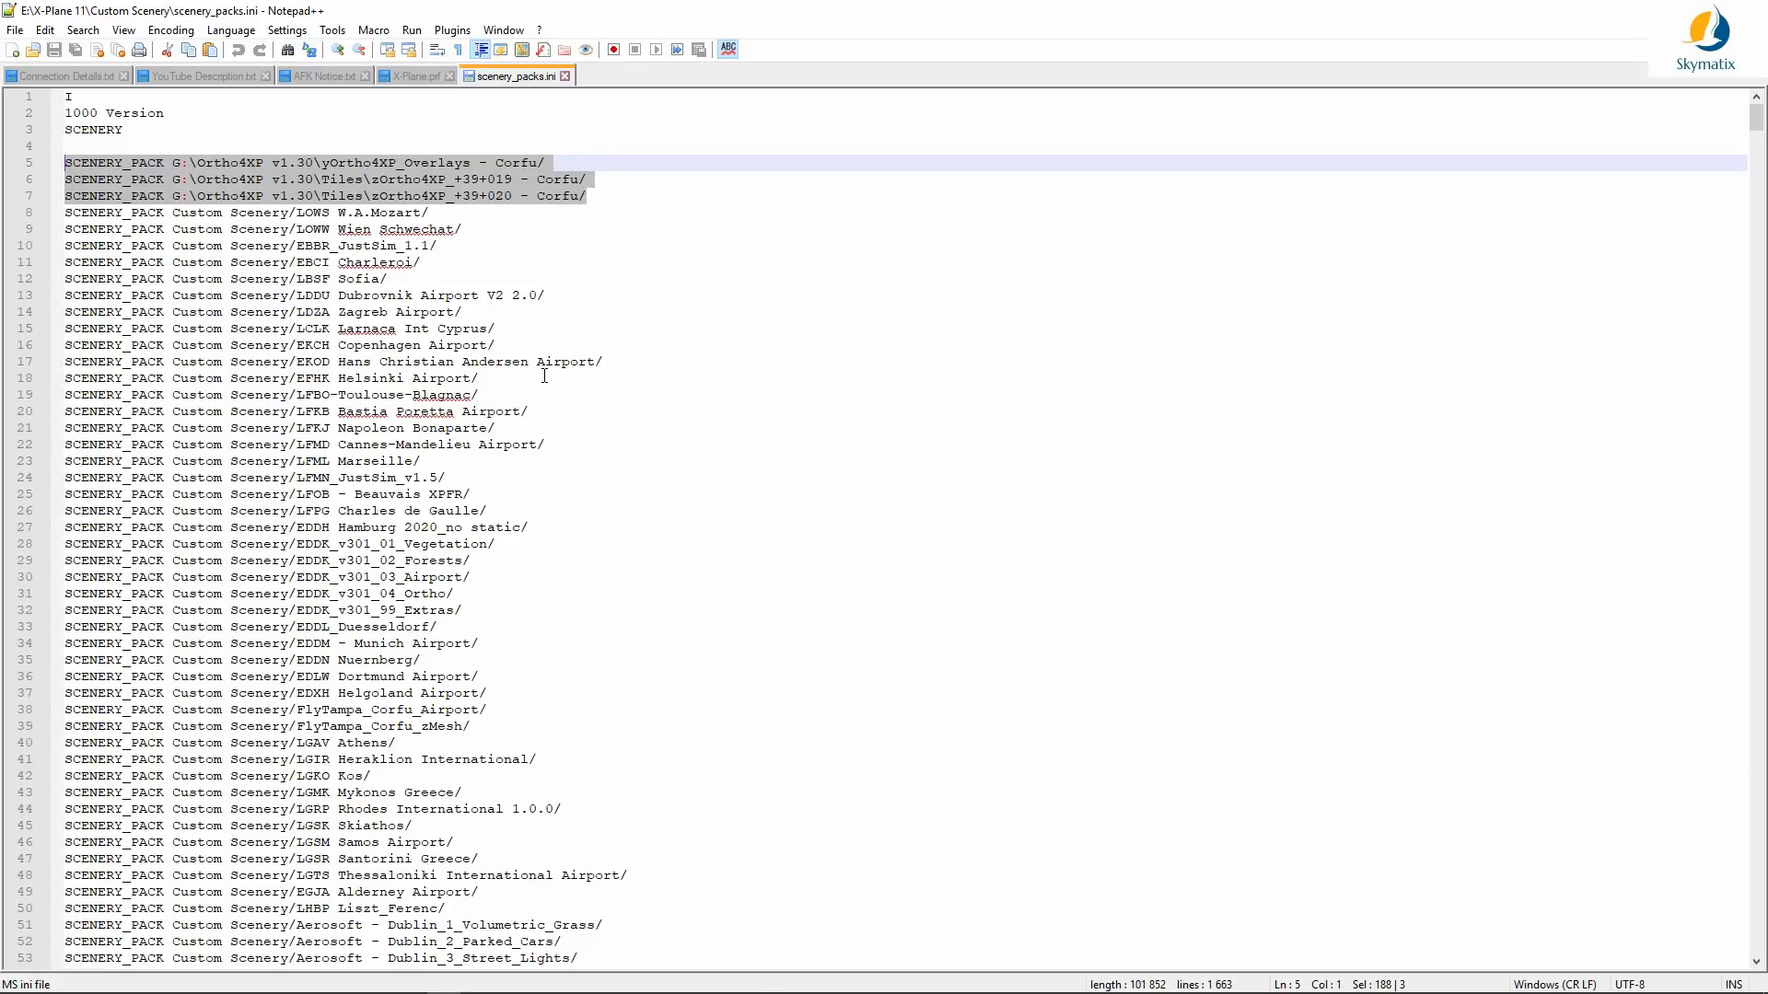
pyautogui.rightClick(403, 188)
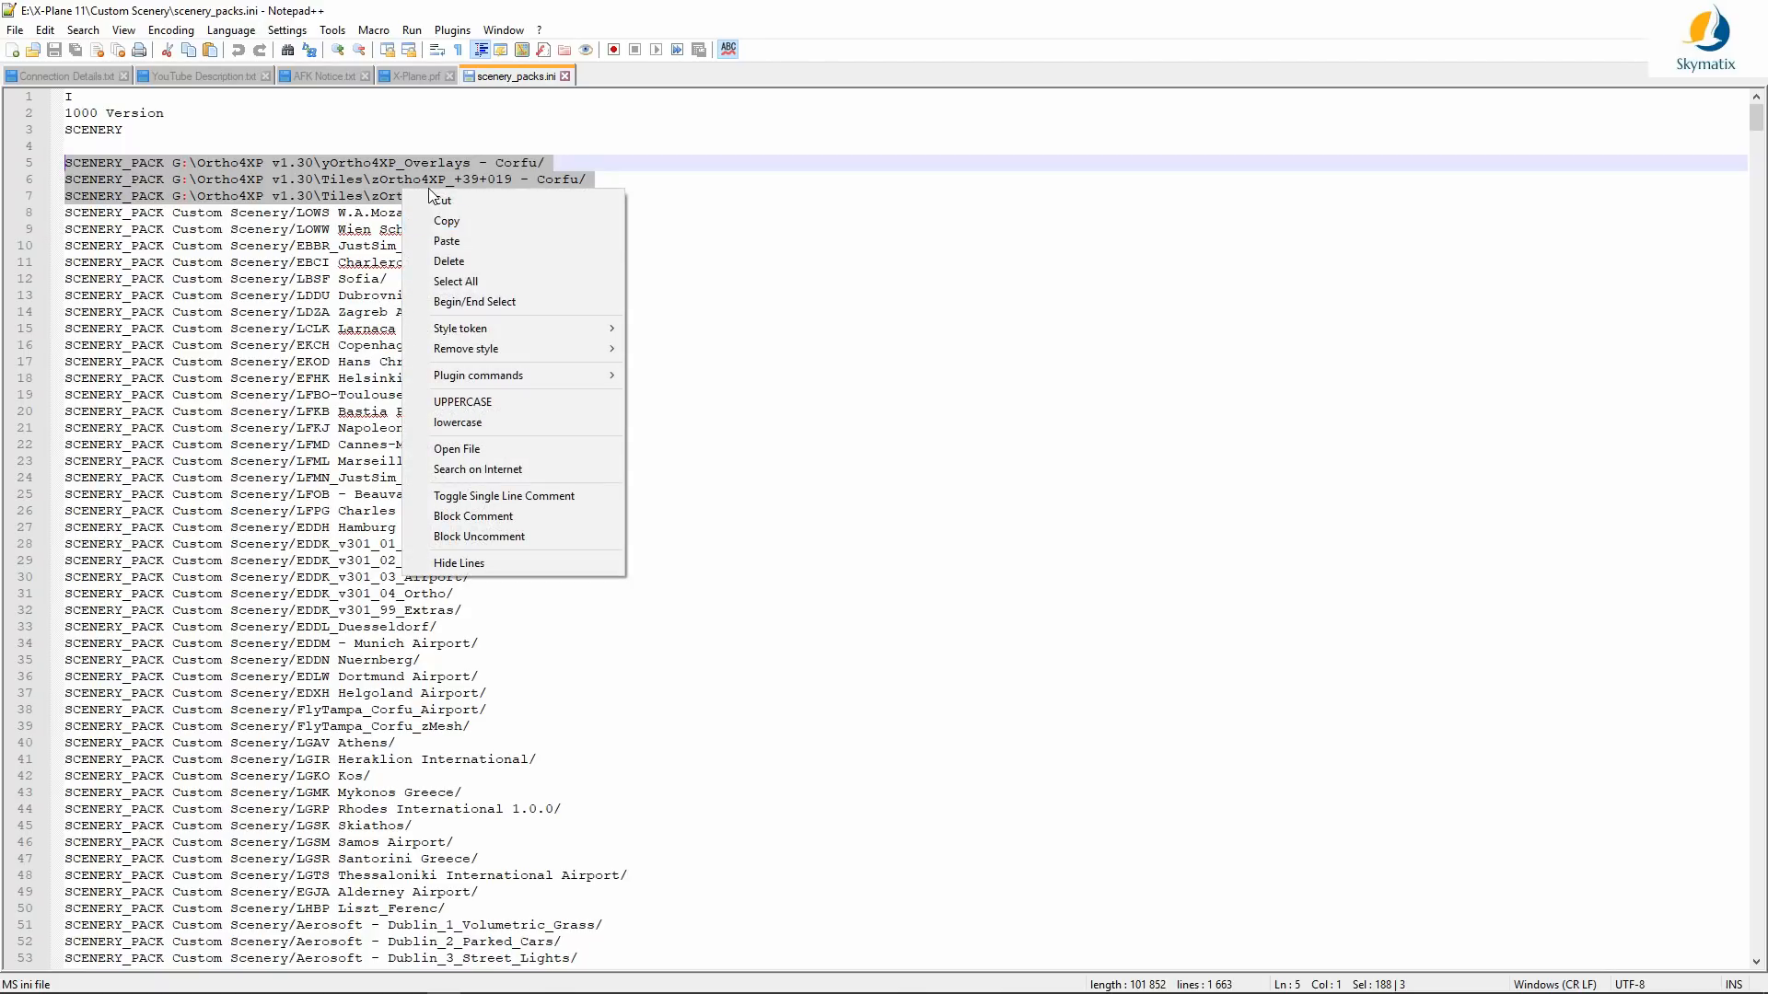
pyautogui.click(424, 199)
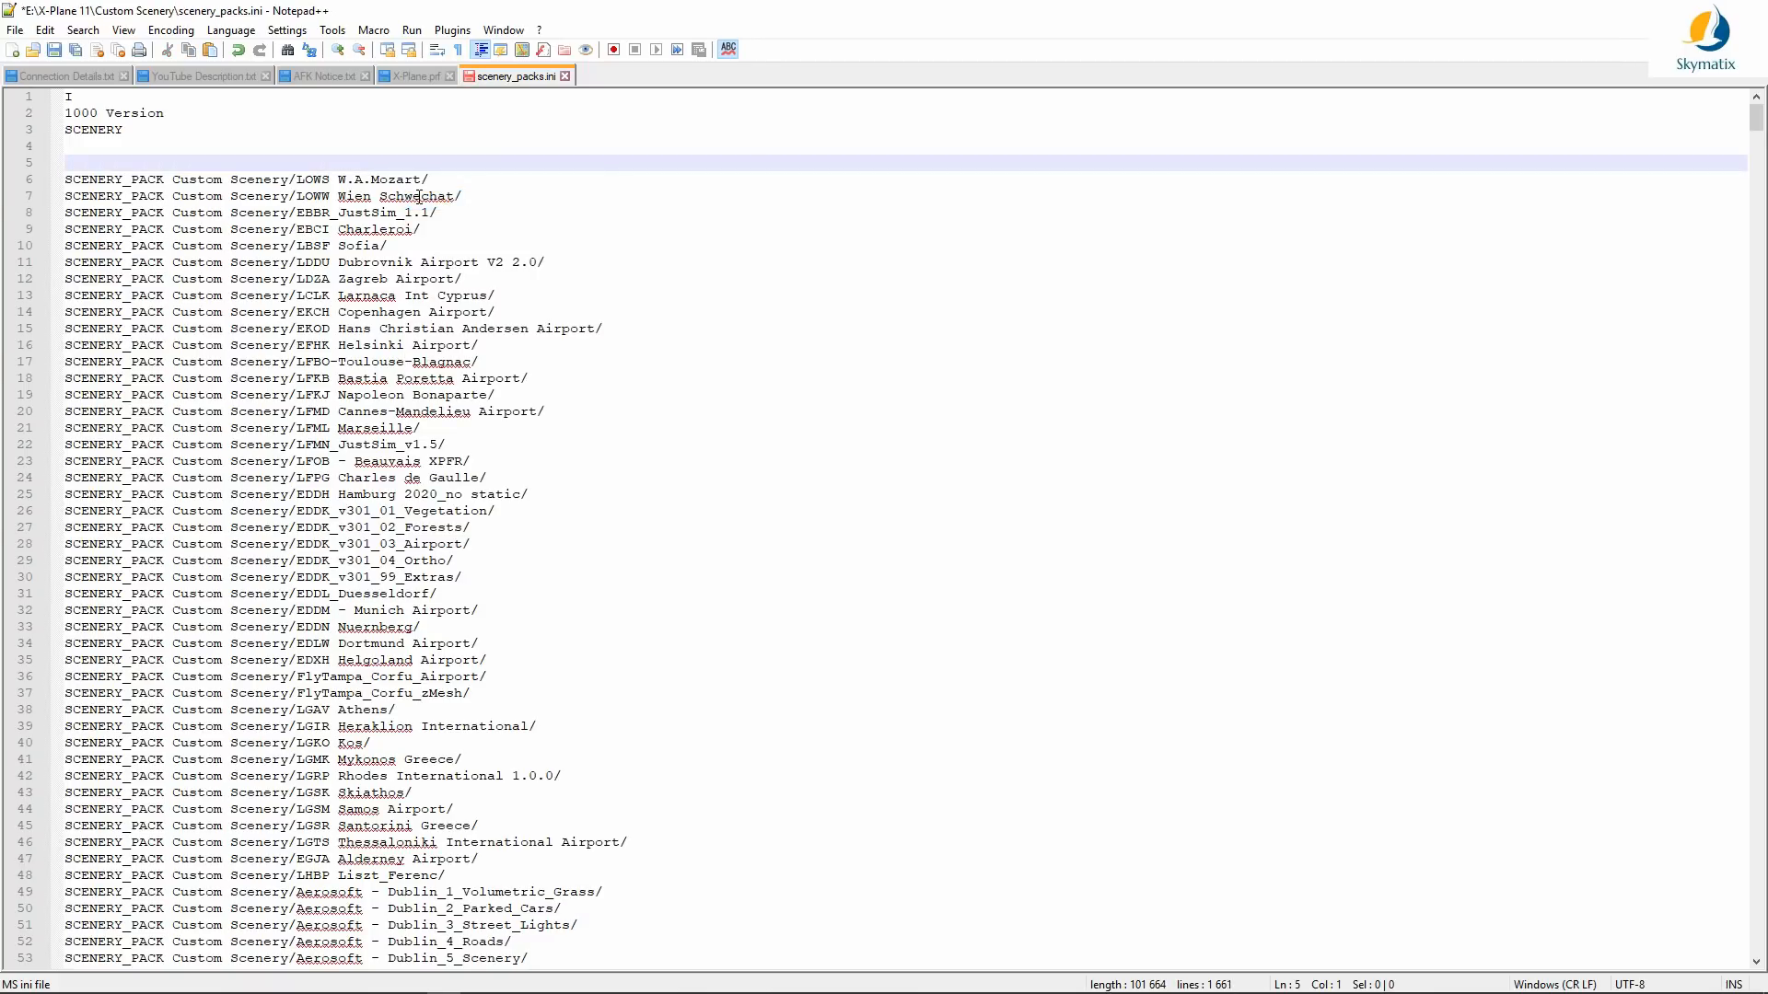
# Step: Paste the three cut Corfu entries on a new line after the Namibia yOrtho4XP_Overlays entry, ahead of the first Caribbean tile
pyautogui.scroll(-19, 1547, 231)
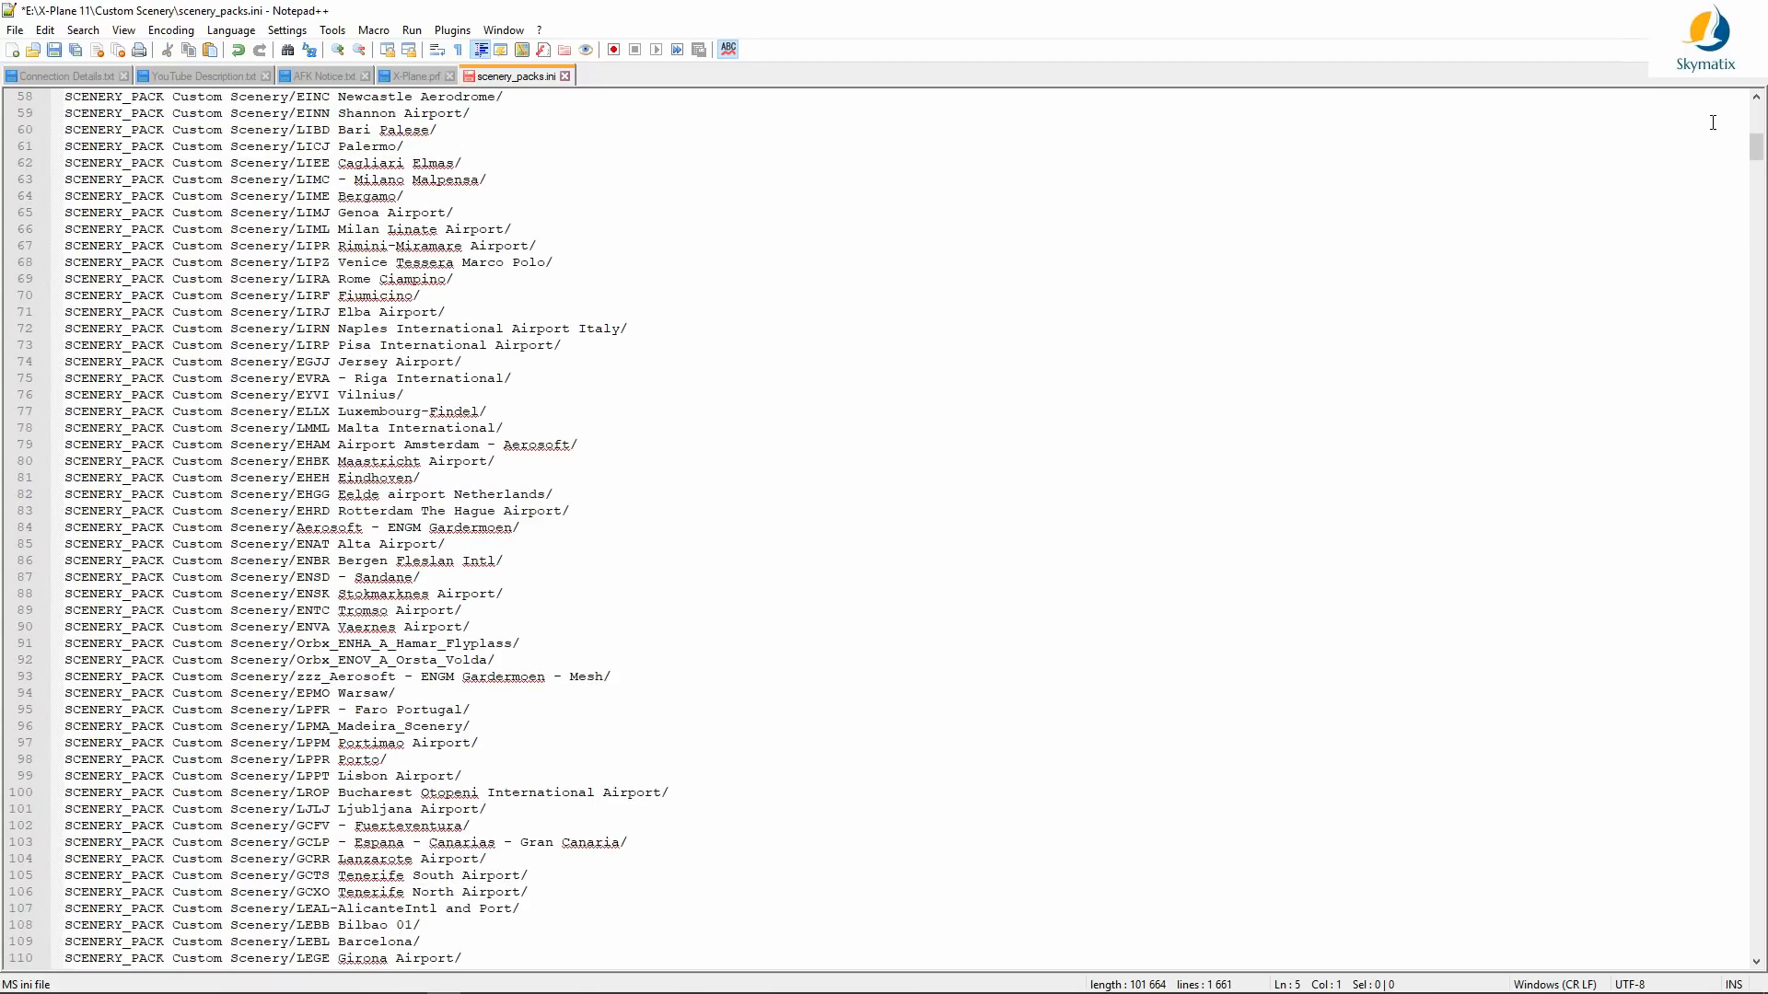
pyautogui.moveTo(1758, 166); pyautogui.dragTo(1702, 361)
pyautogui.click(412, 559)
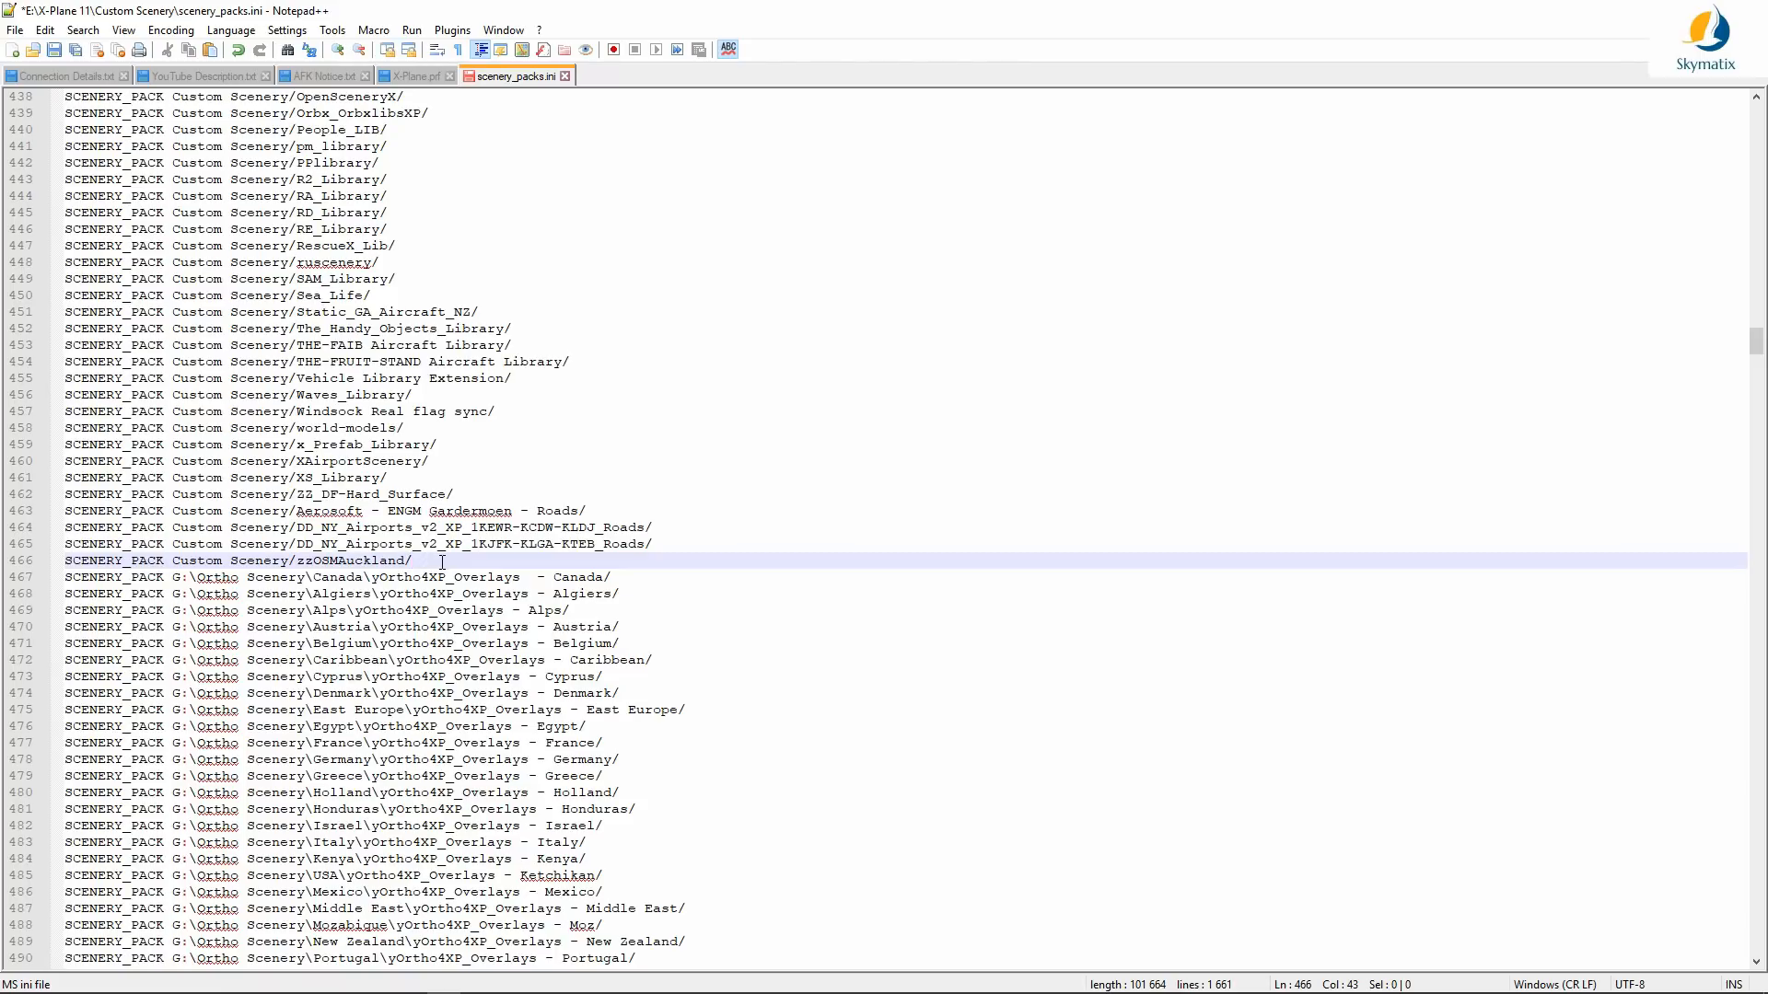
pyautogui.scroll(-5, 472, 845)
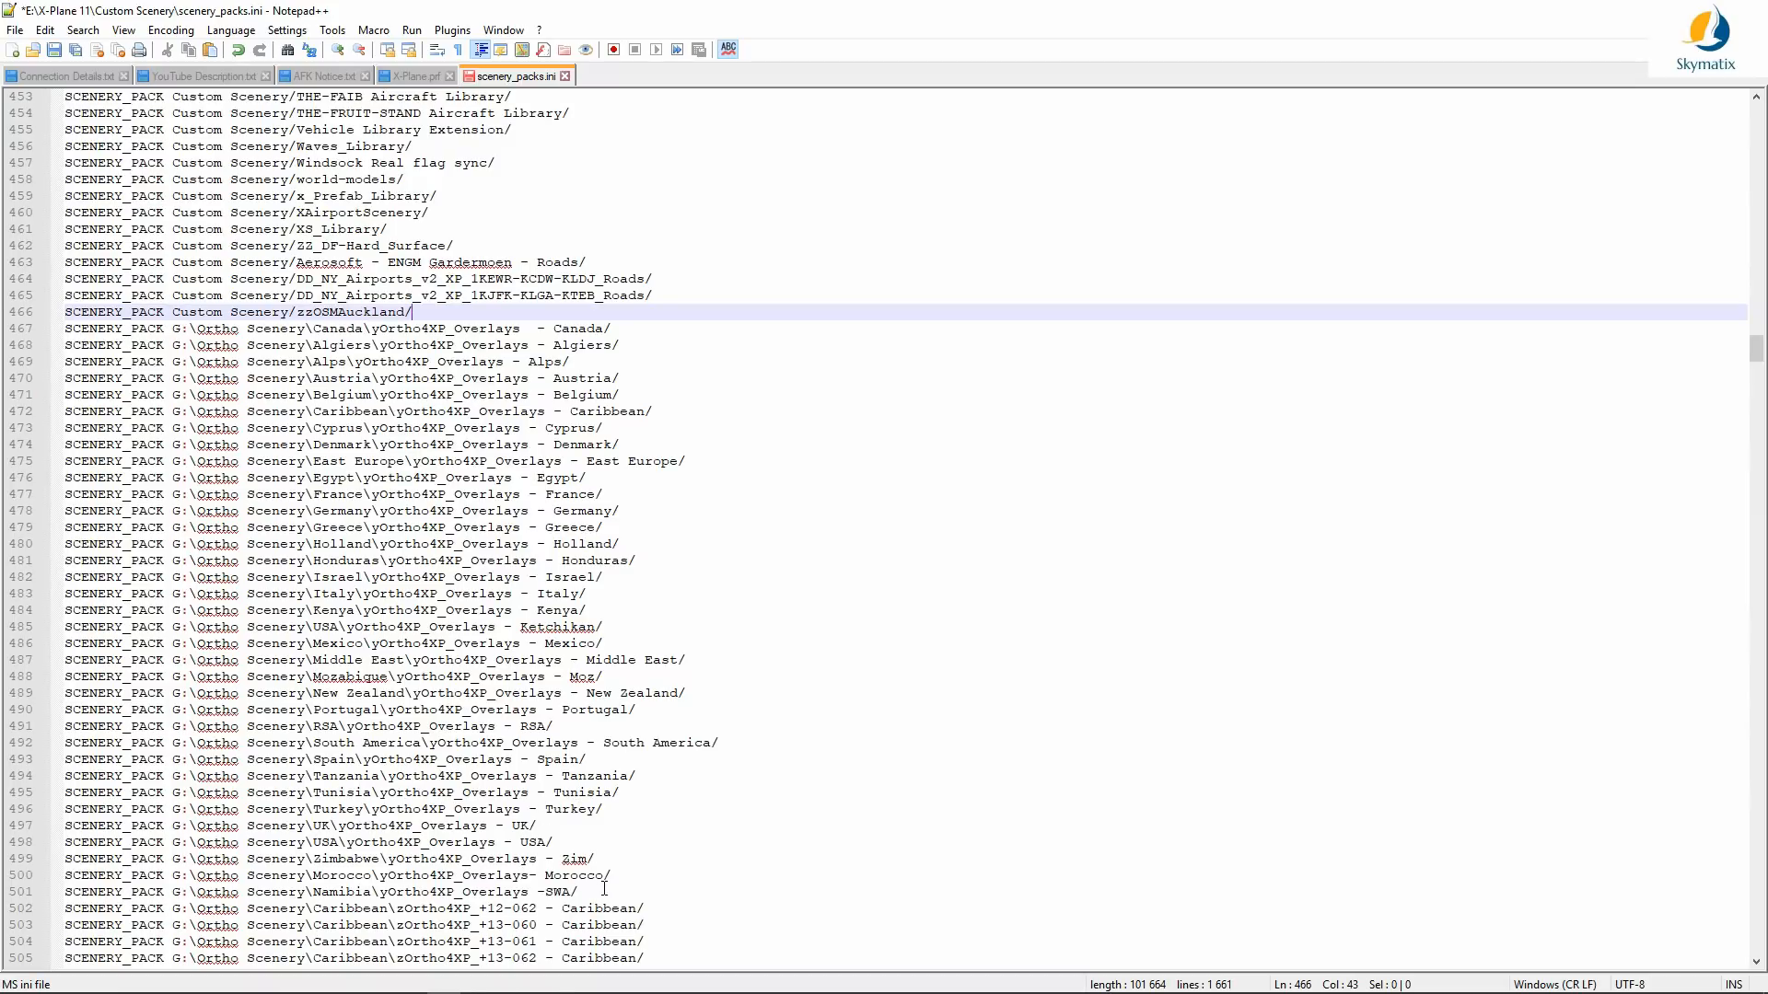
pyautogui.click(620, 889)
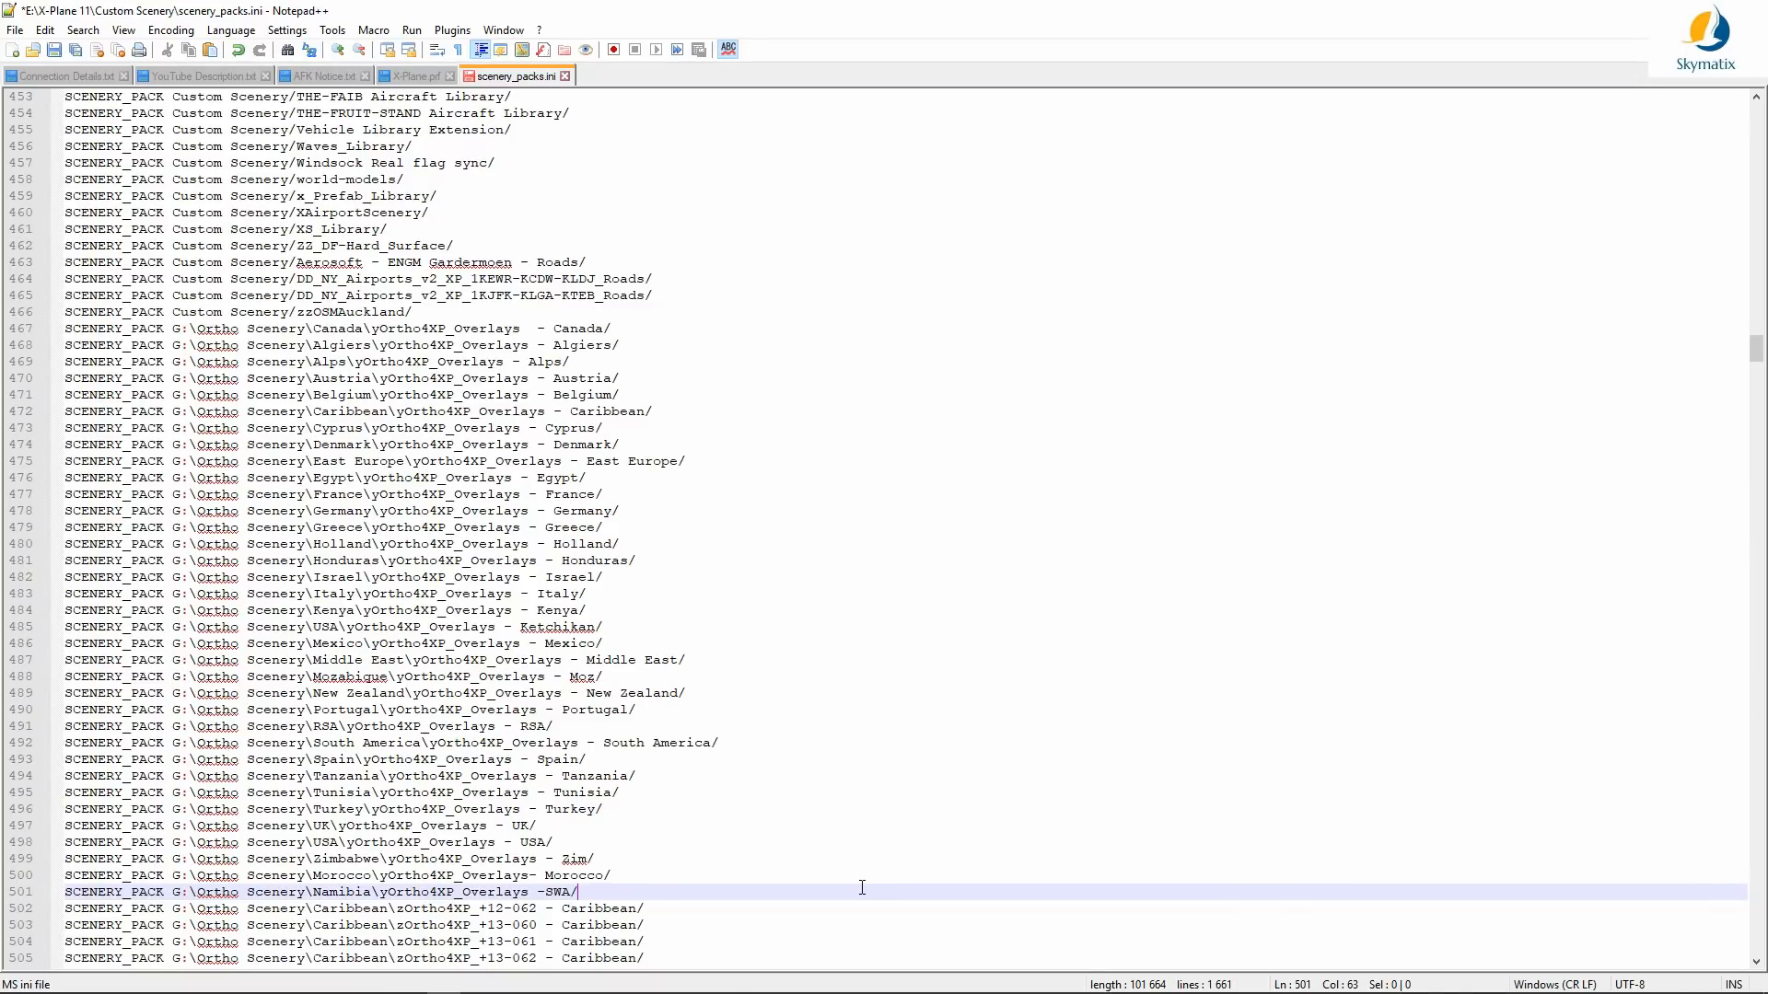
pyautogui.press('Return')
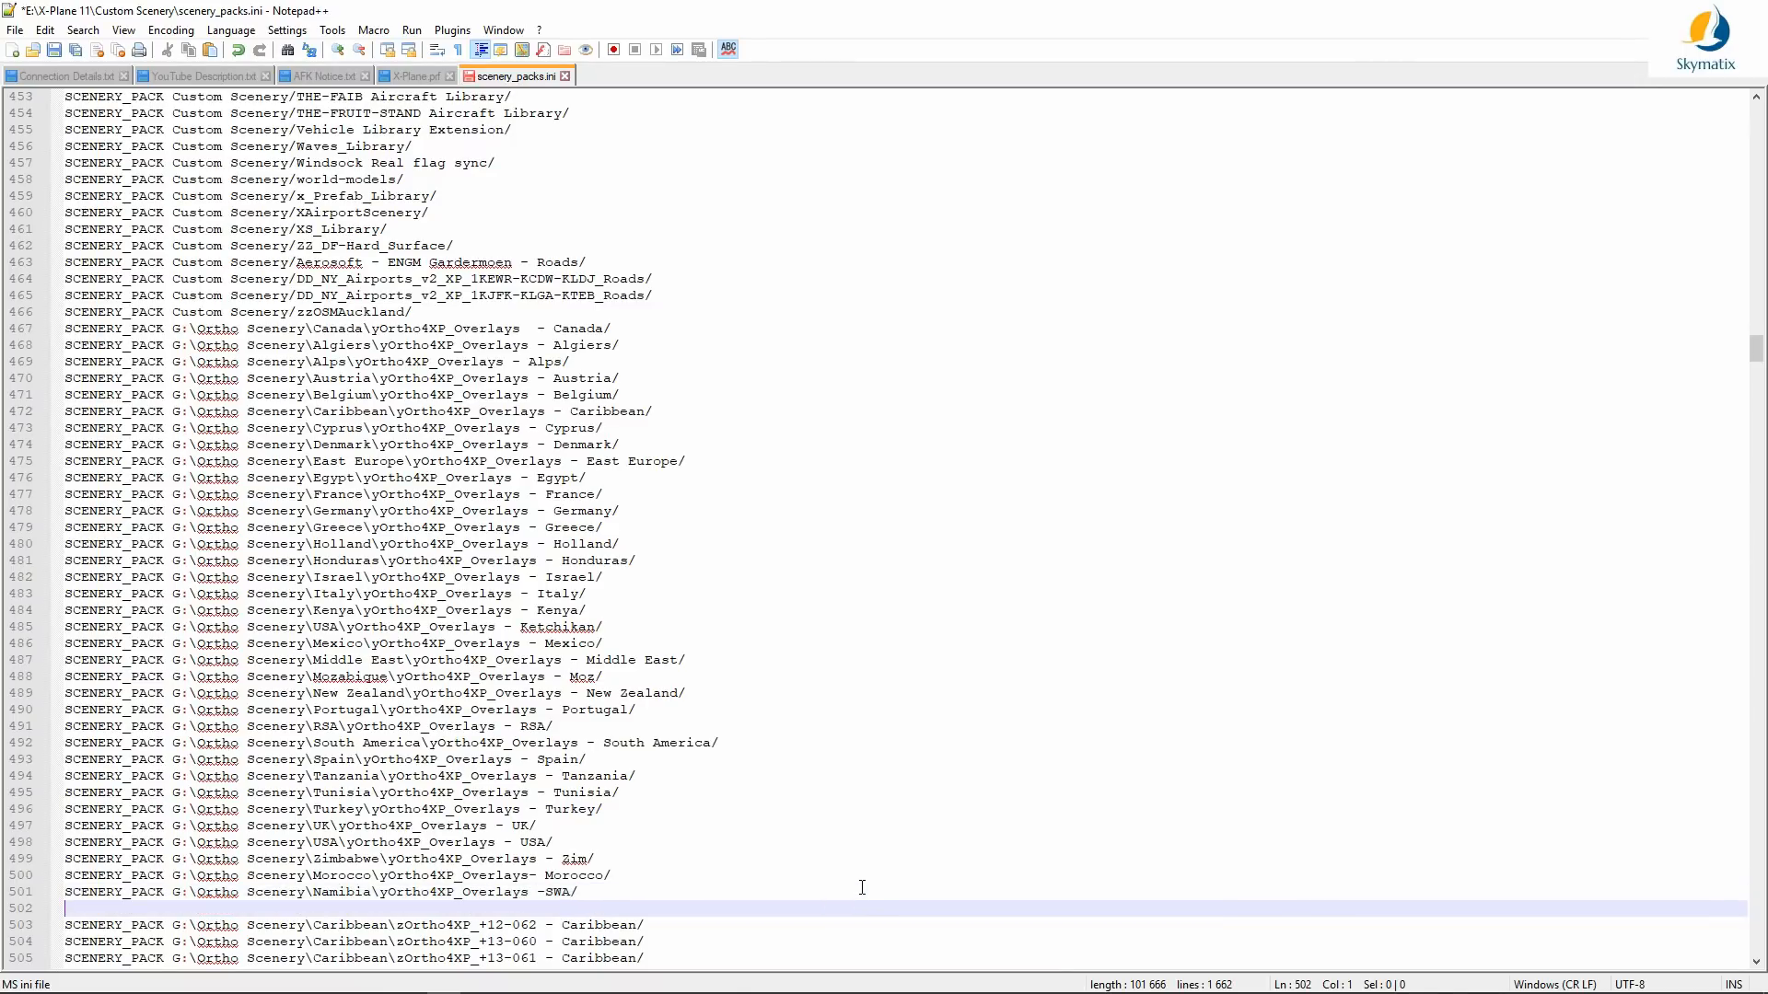
pyautogui.write('SCENERY_PACK G:\\Ortho4XP v1.30\\yOrtho4XP_Overlays - Corfu/ SCENERY_PACK G:\\Ortho4XP v1.30\\Tiles\\zOrtho4XP_+39+019 - Corfu/ SCENERY_PACK G:\\Ortho4XP v1.30\\Tiles\\zOrtho4XP_+39+020 - Corfu/')
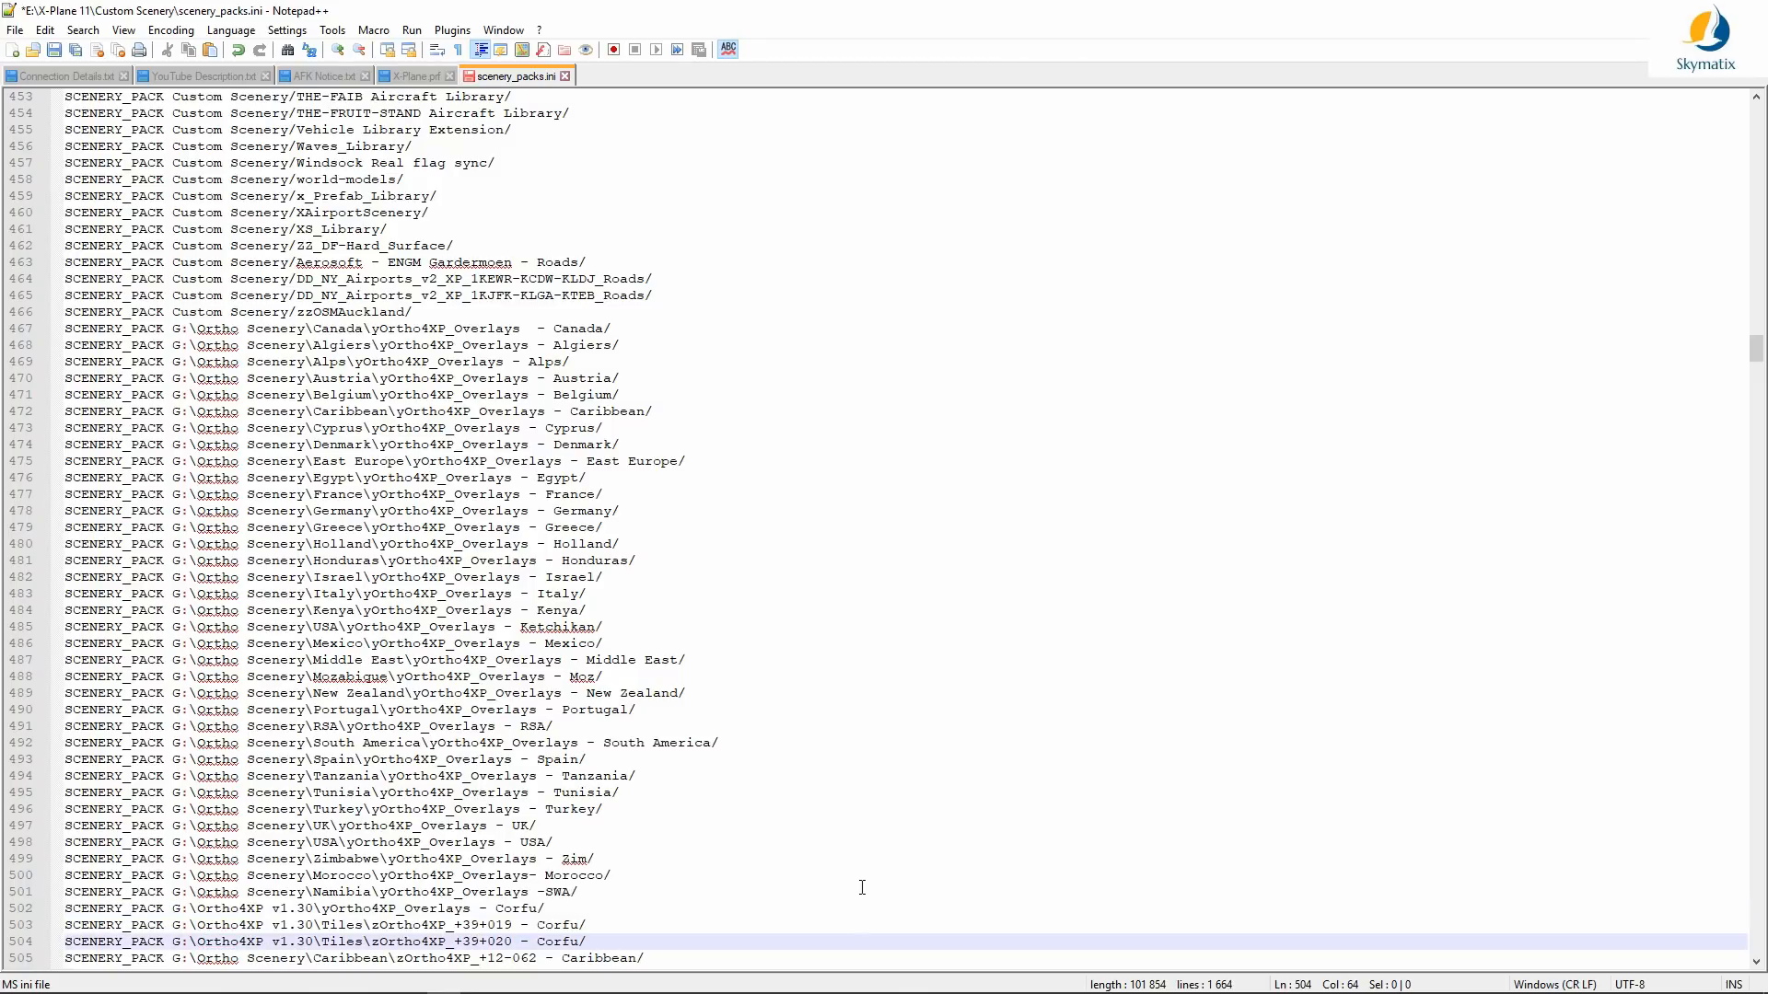
pyautogui.scroll(-3, 829, 866)
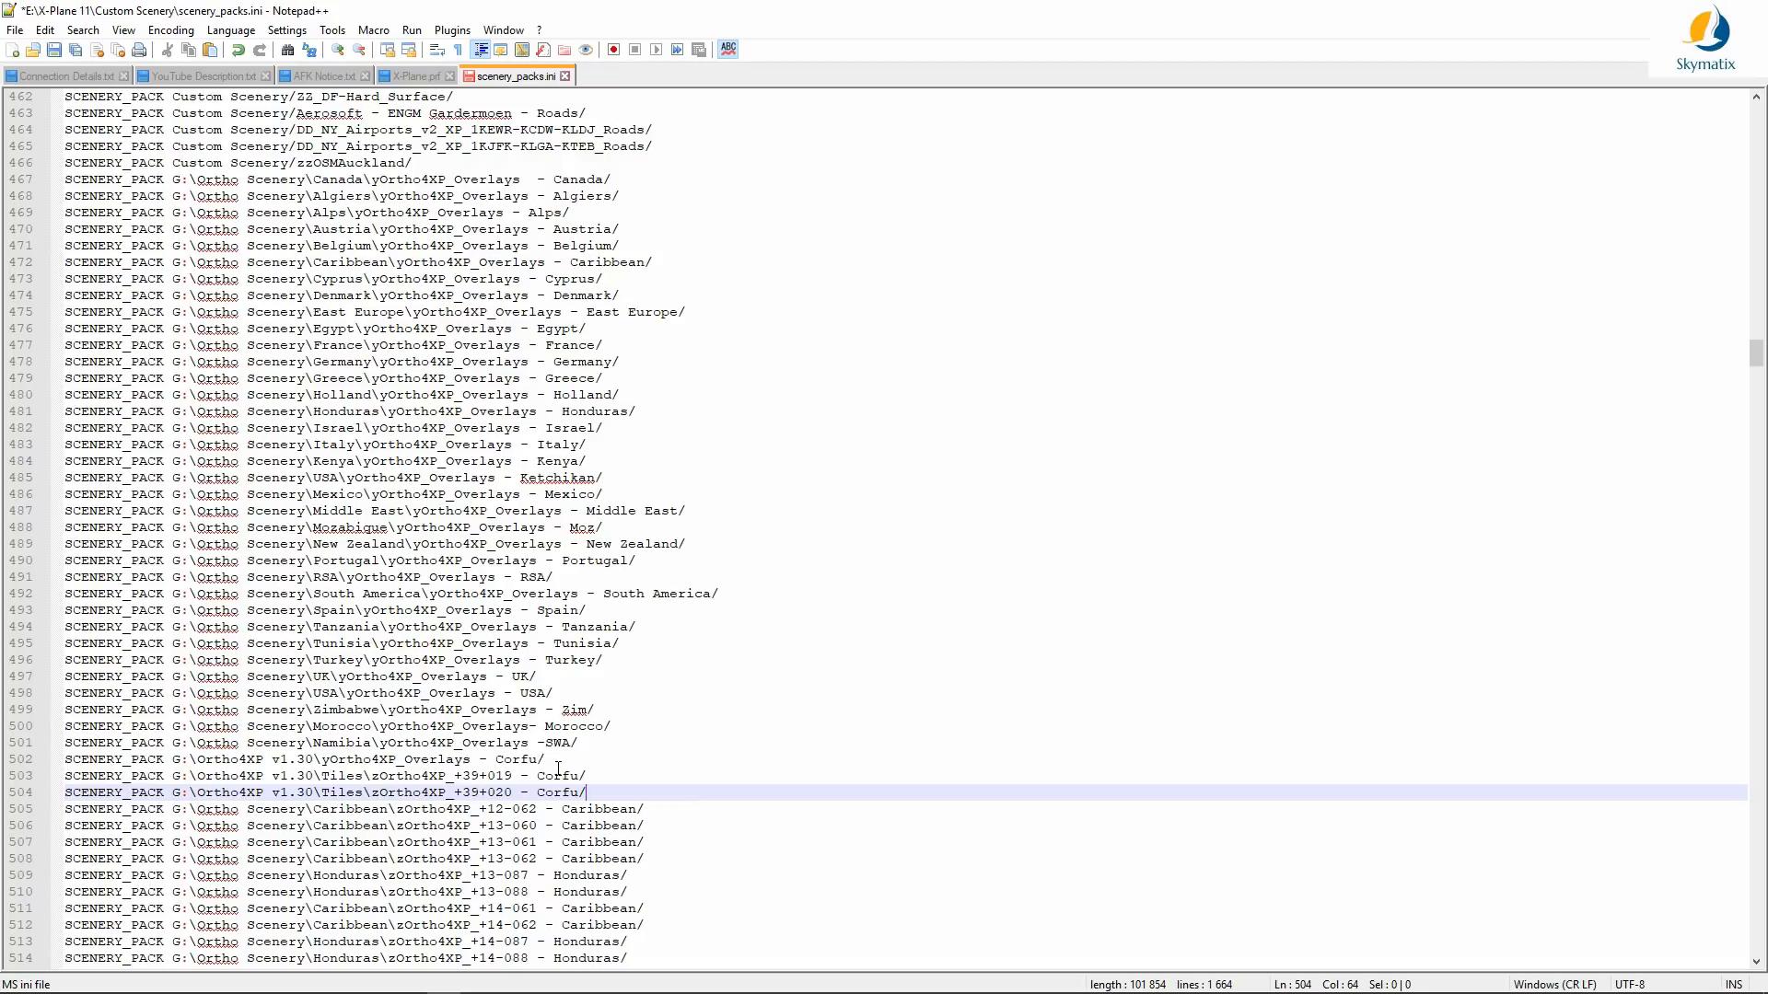
# Step: Review the three pasted Corfu lines and save scenery_packs.ini
pyautogui.click(357, 763)
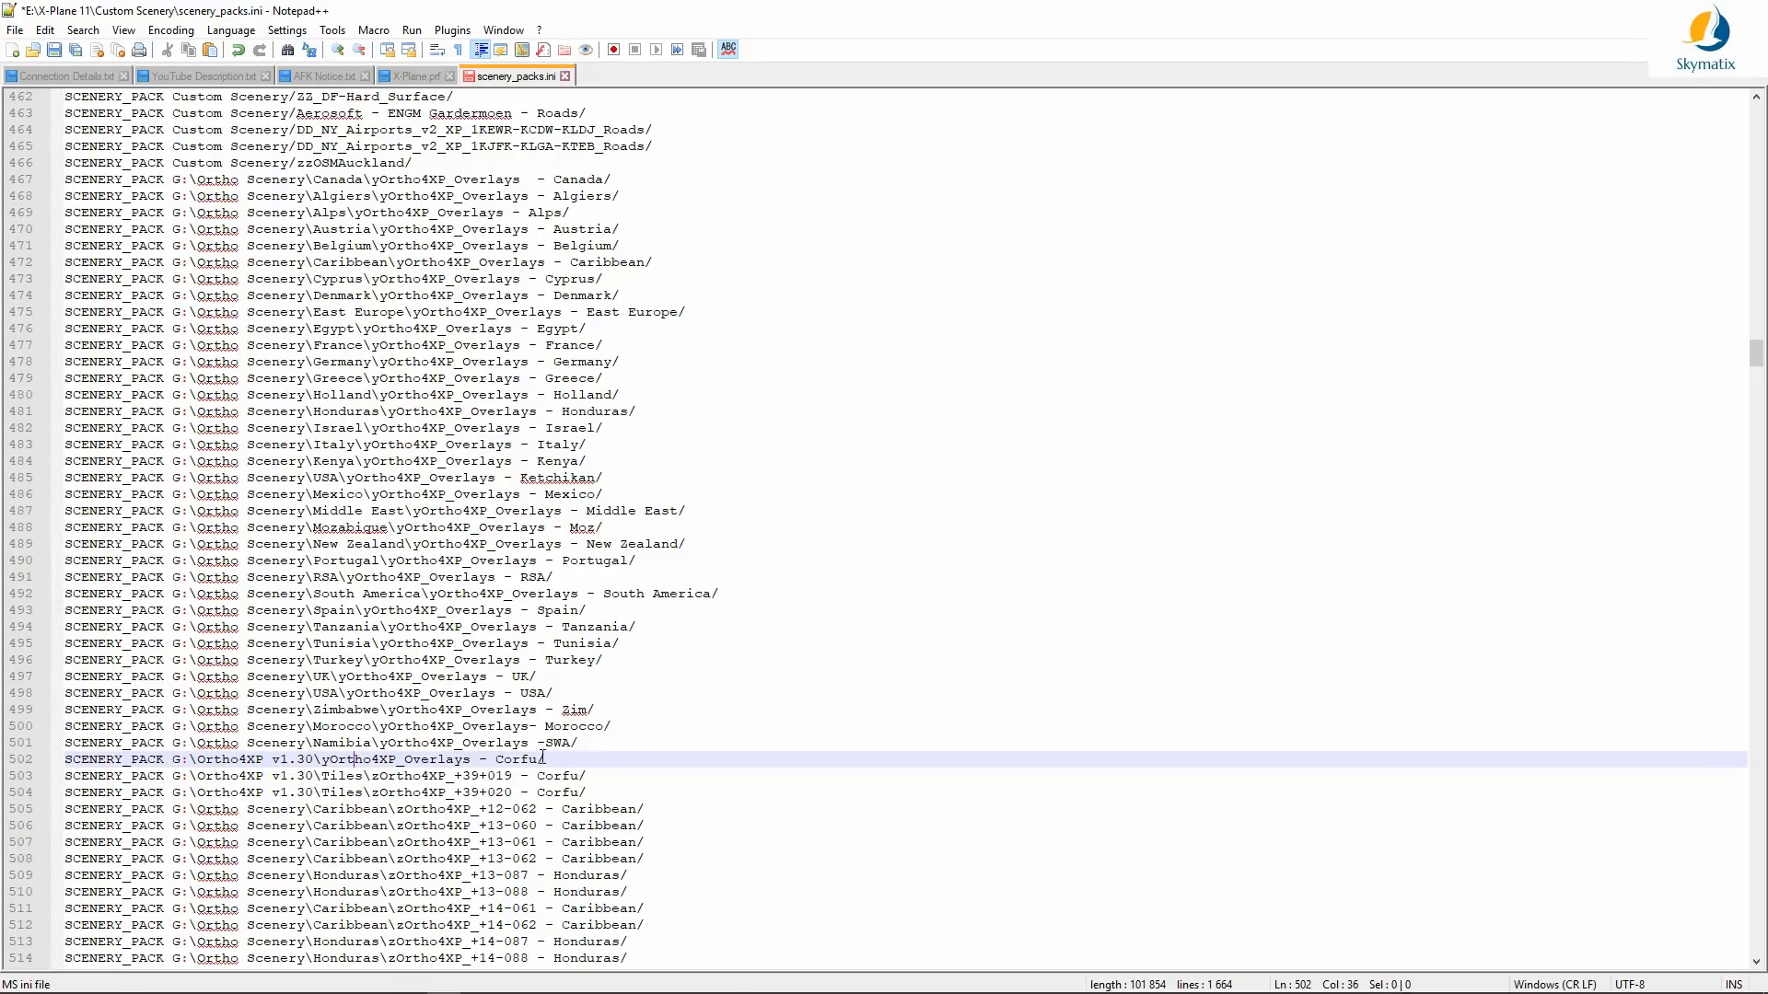
pyautogui.moveTo(589, 792); pyautogui.dragTo(65, 761)
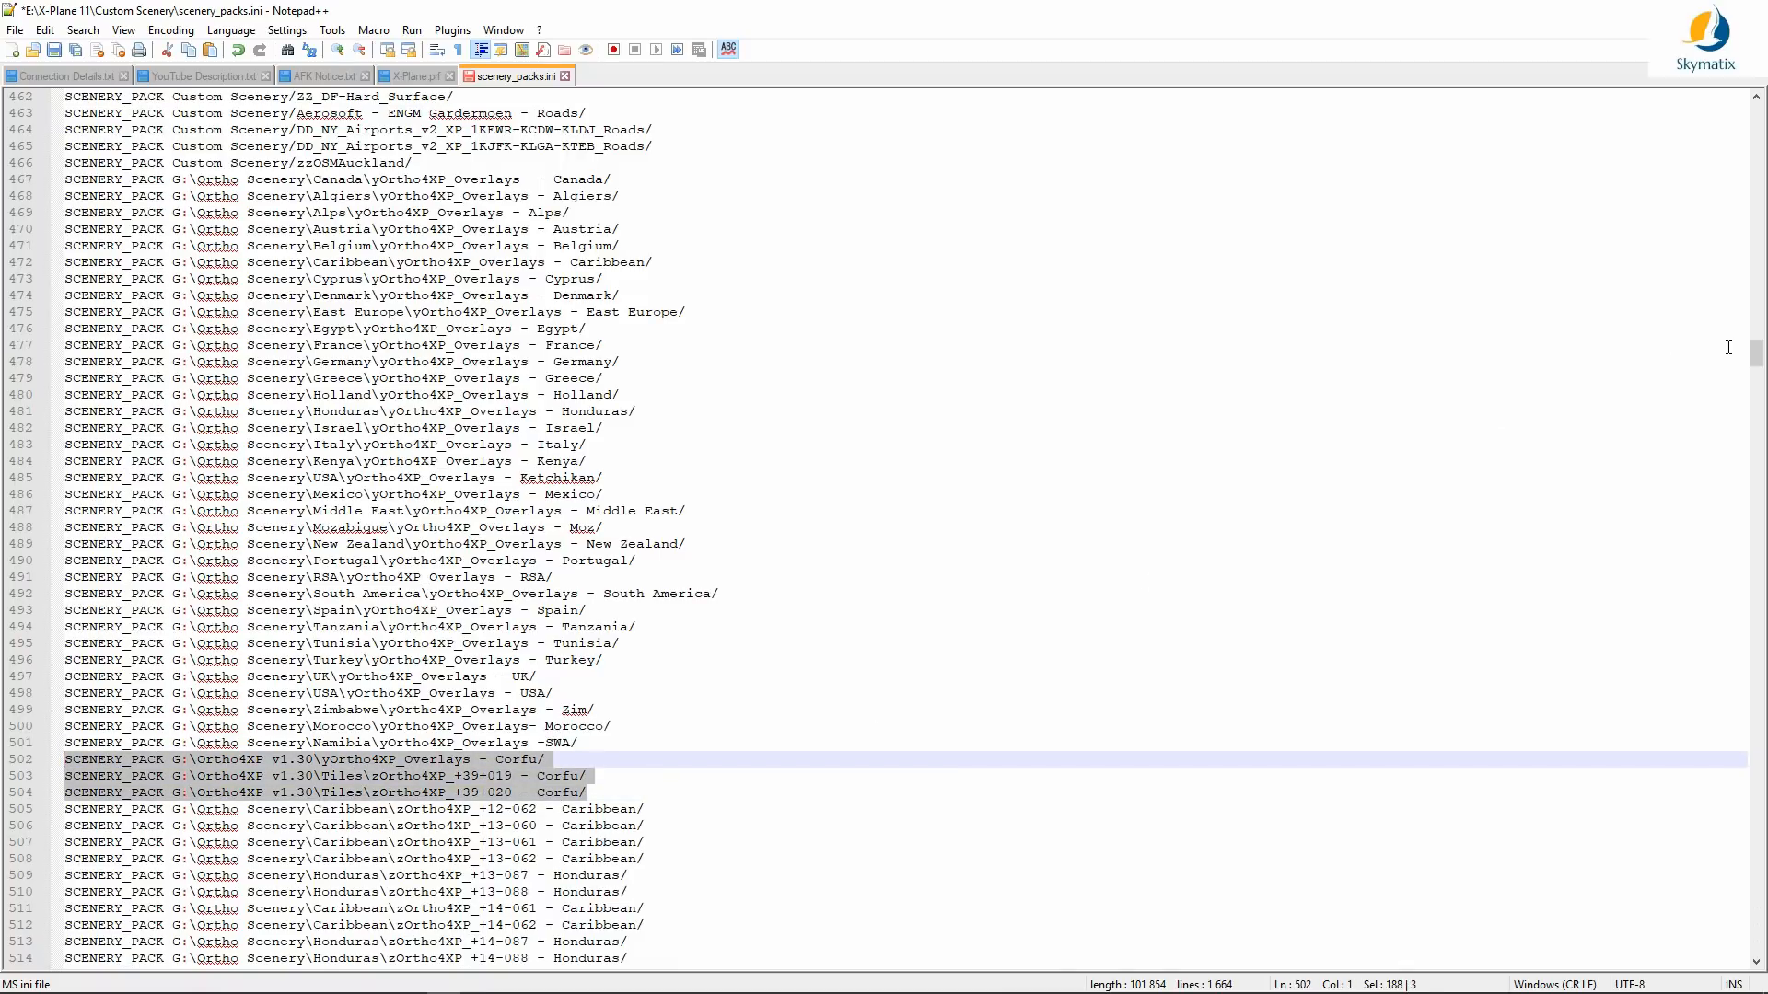
pyautogui.click(533, 313)
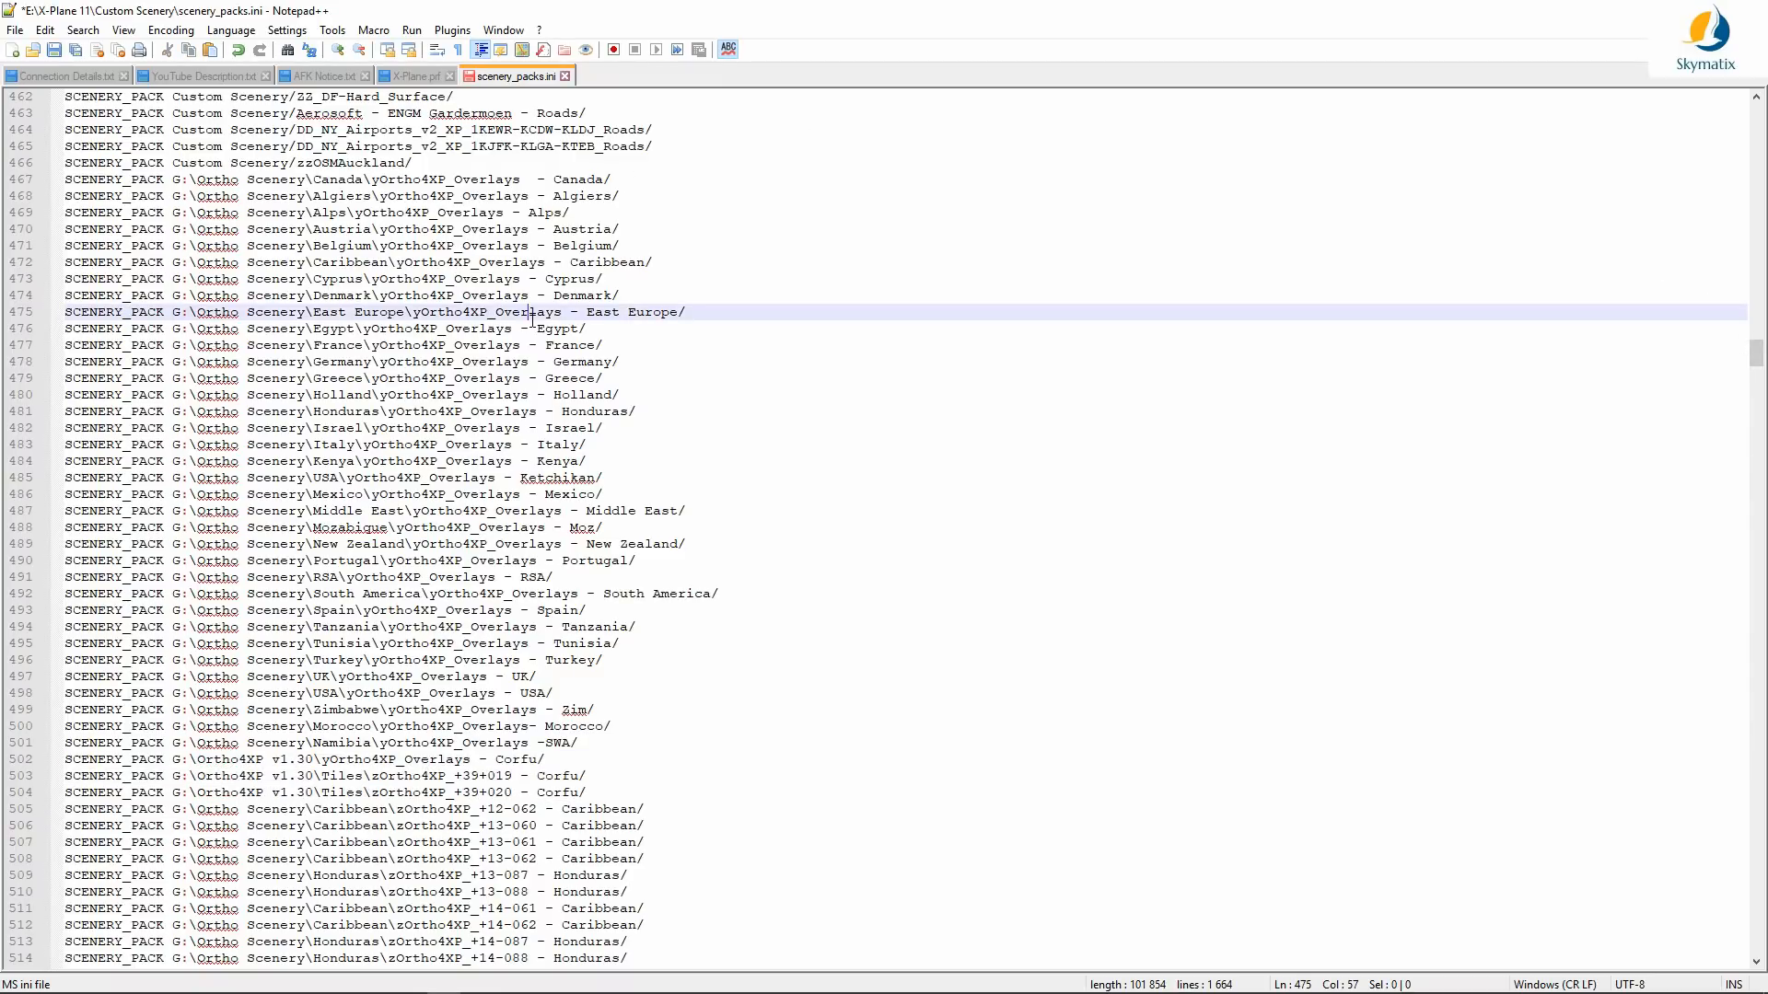
pyautogui.hotkey('ctrl', 's')
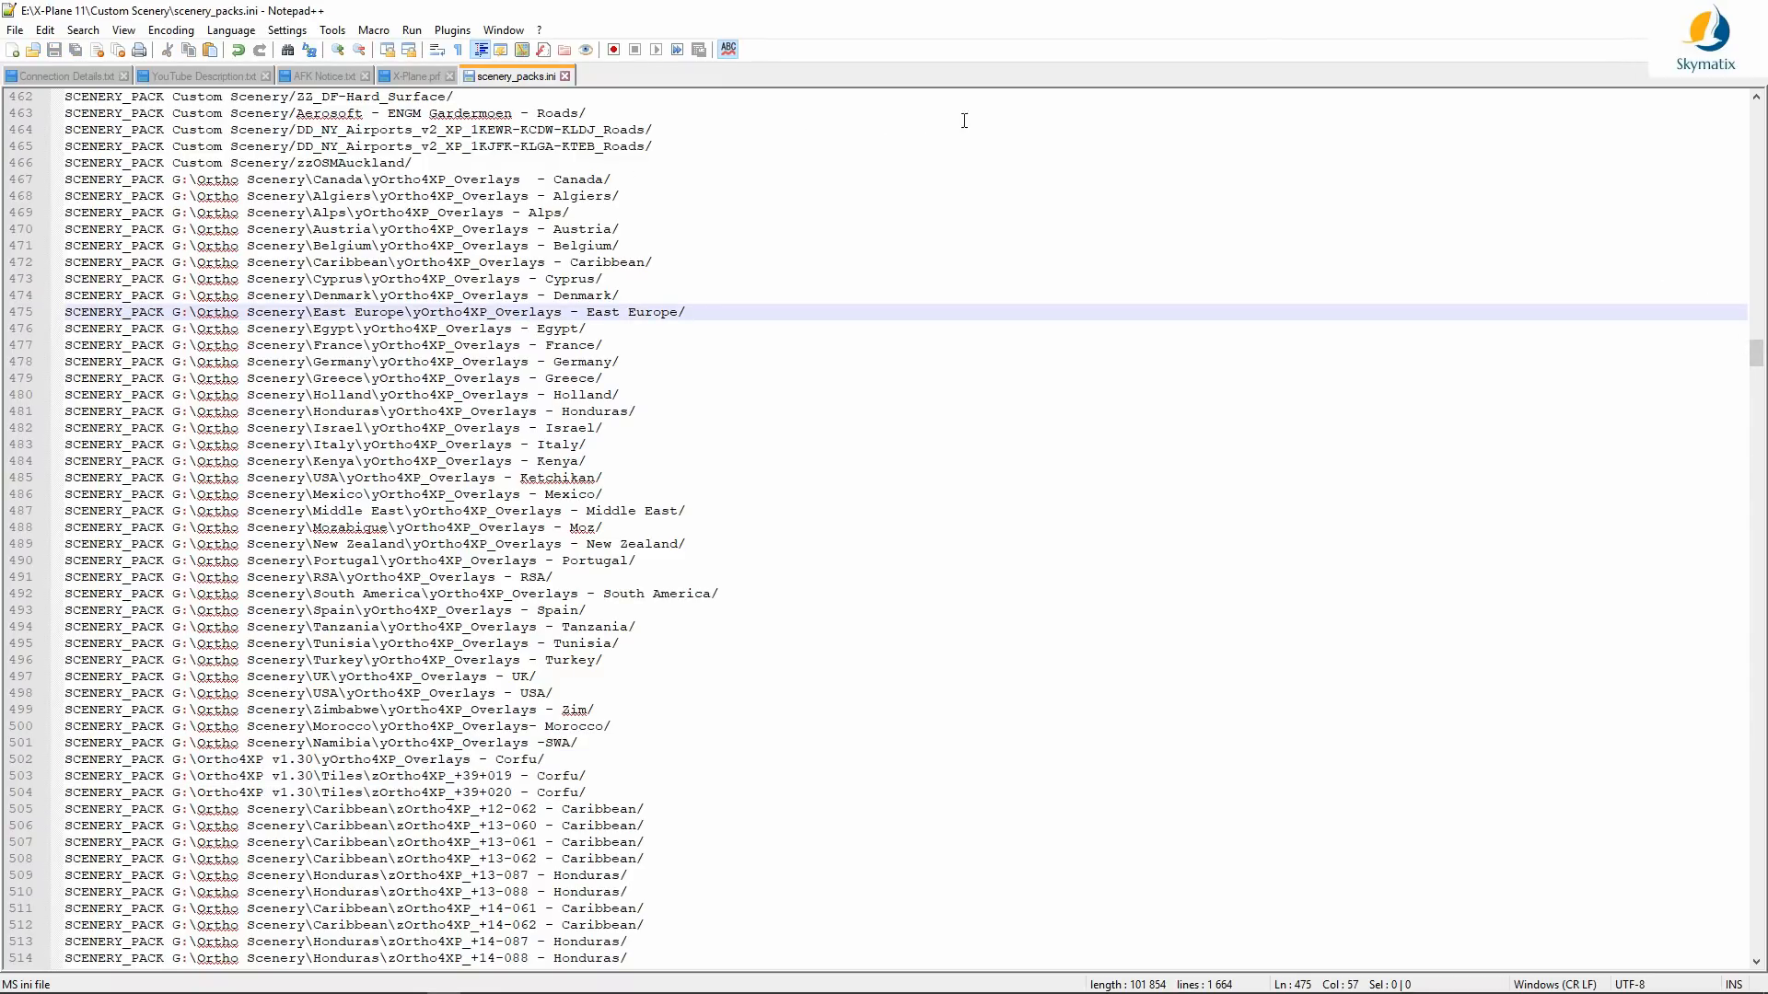
# Step: Switch to File Explorer, go back to the X-Plane 11 folder and launch X-Plane.exe
pyautogui.click(1662, 9)
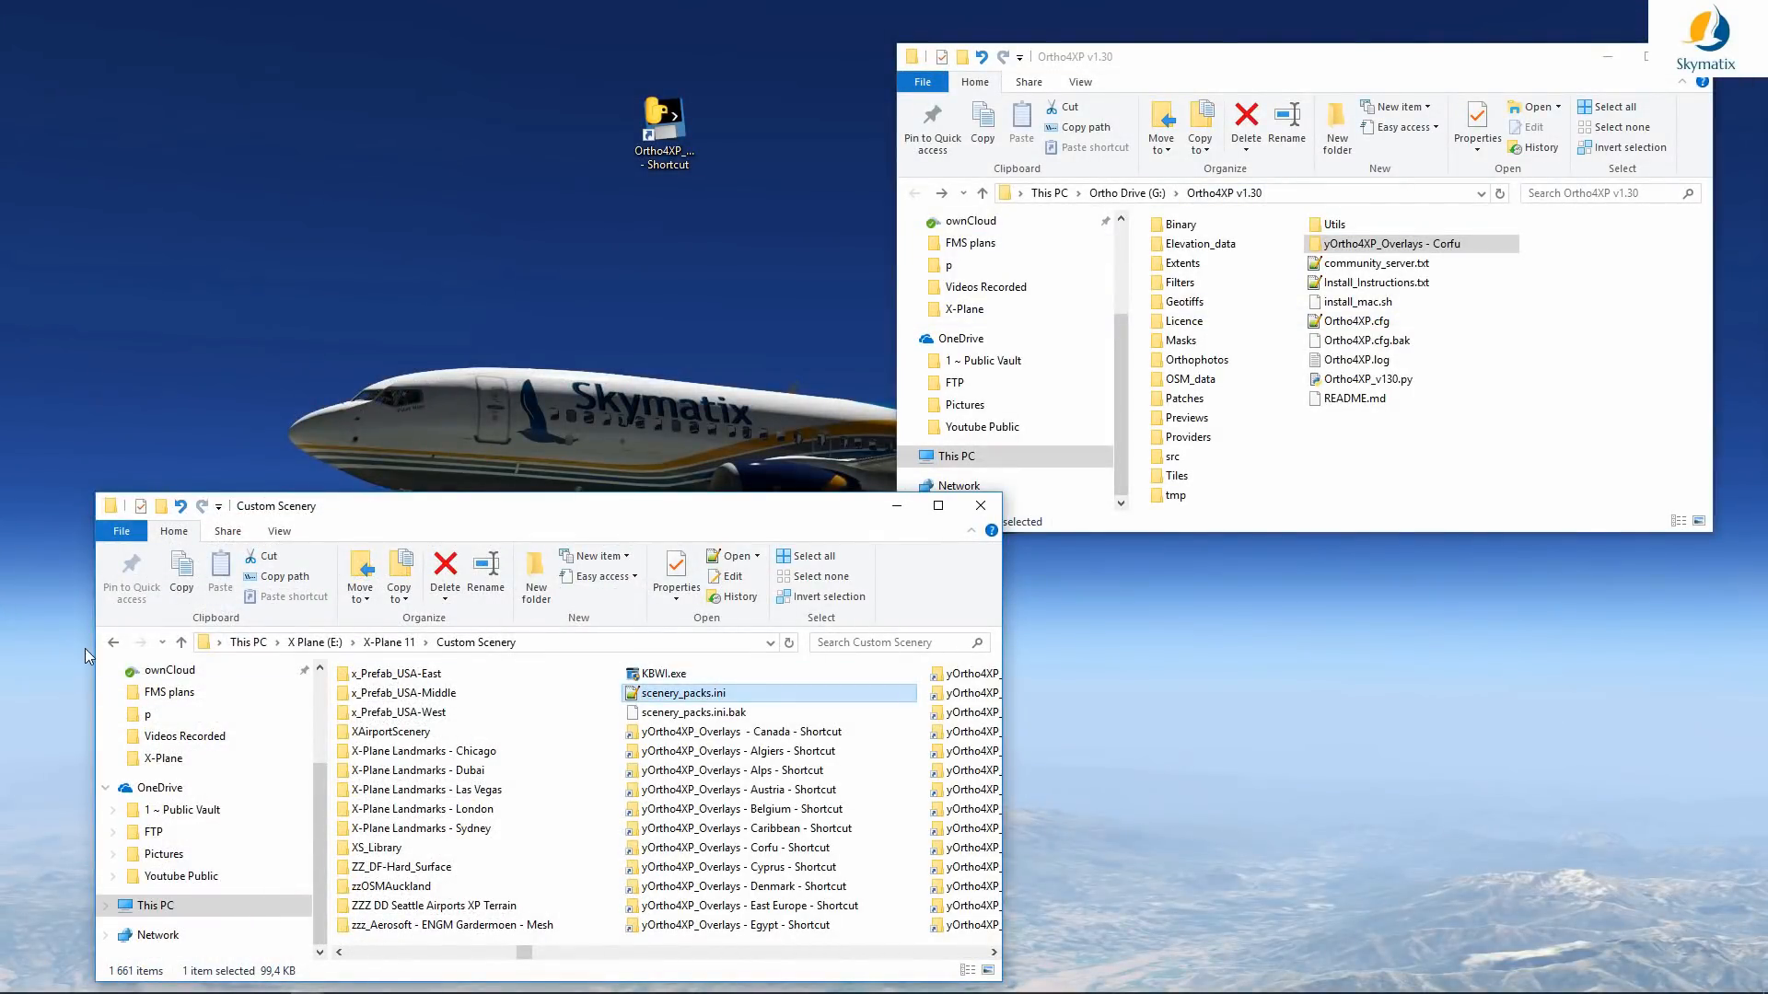
pyautogui.click(112, 644)
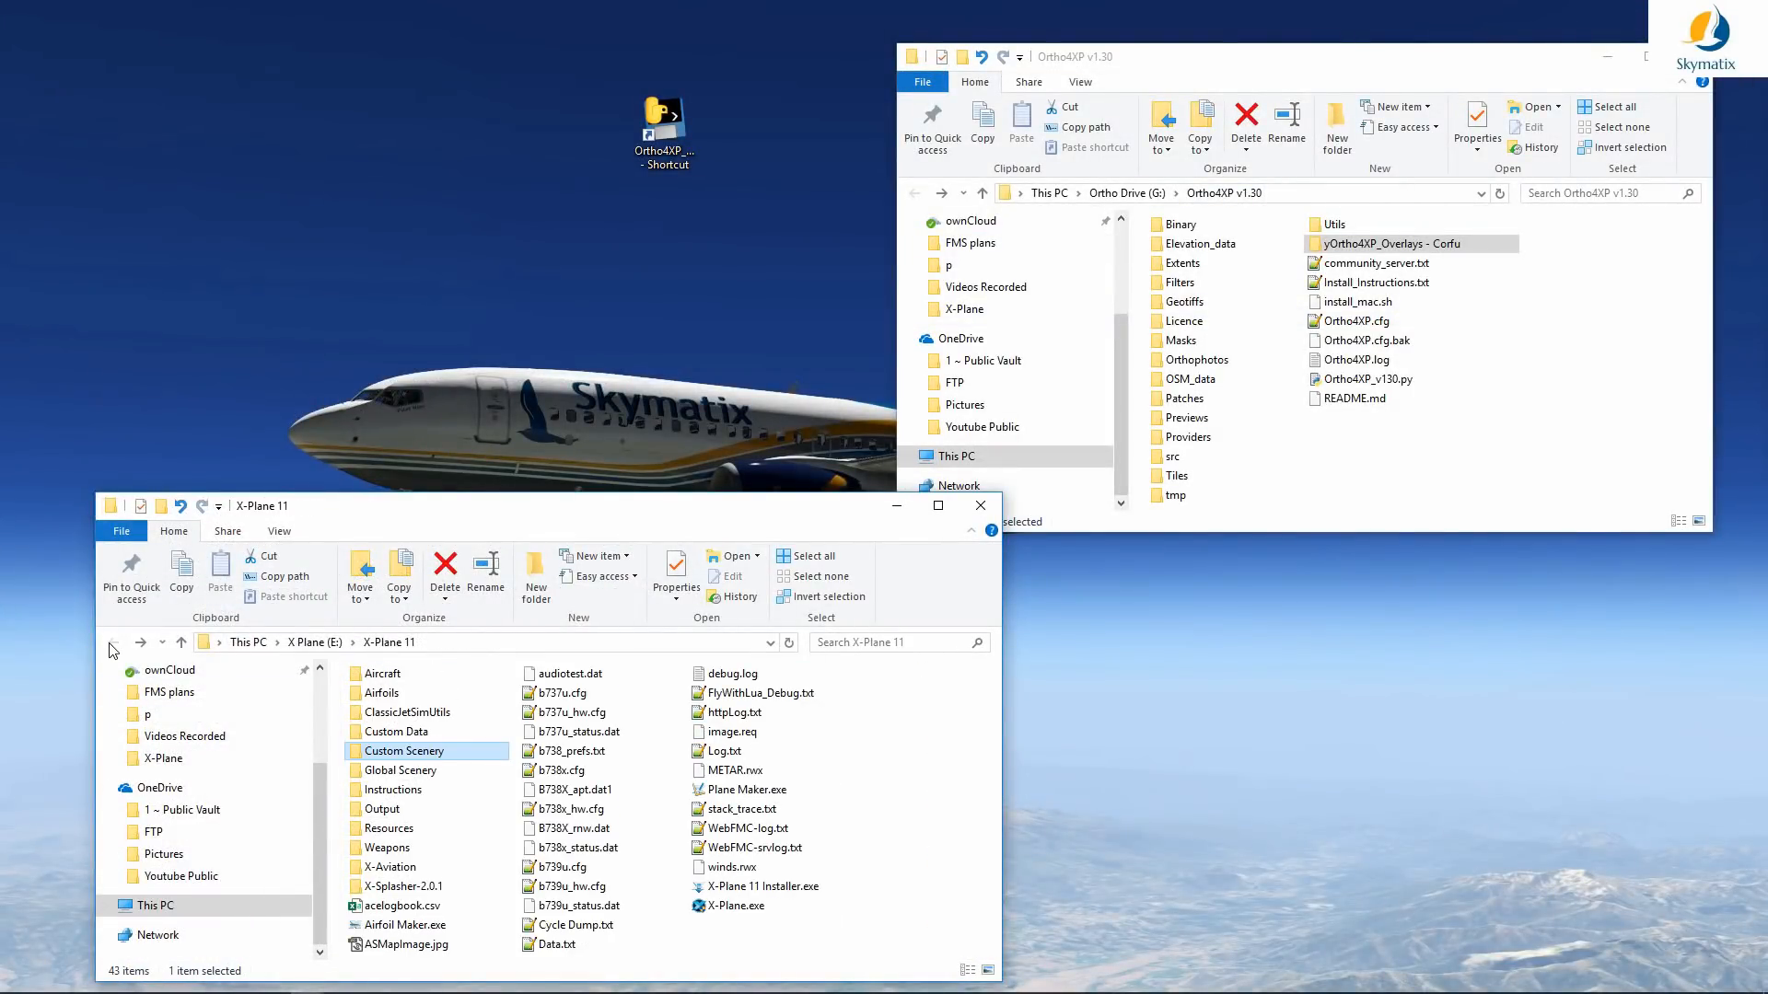
pyautogui.doubleClick(714, 907)
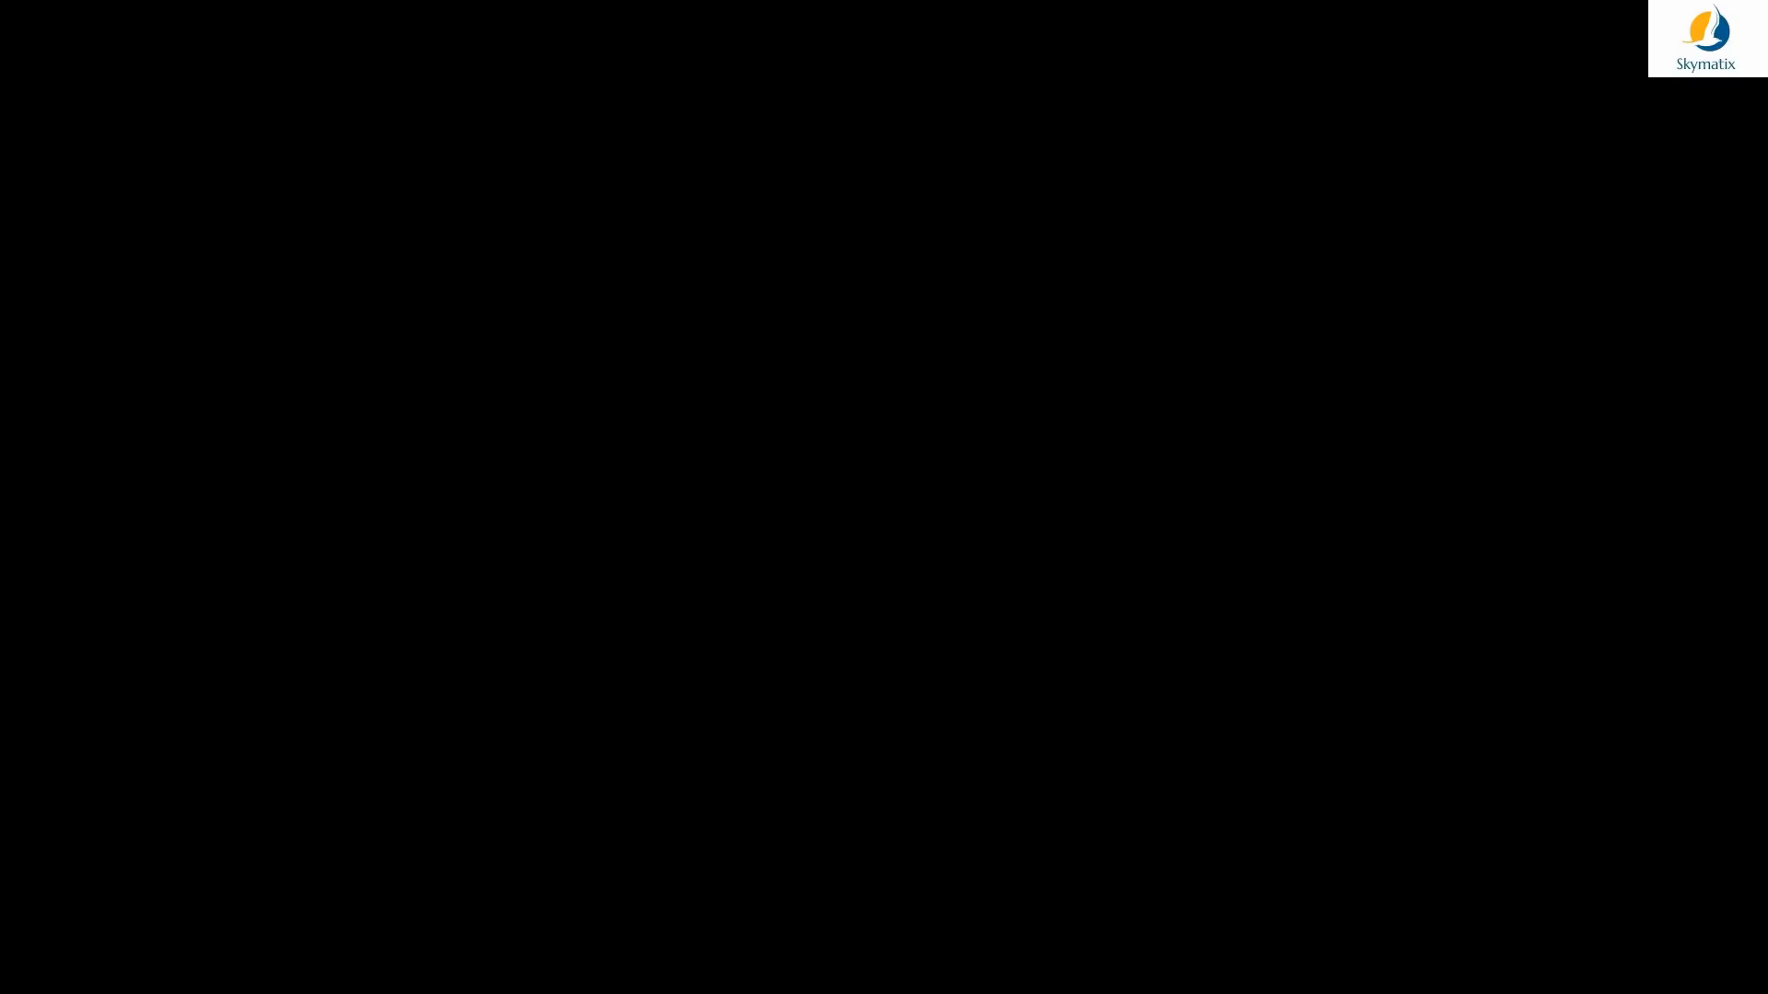
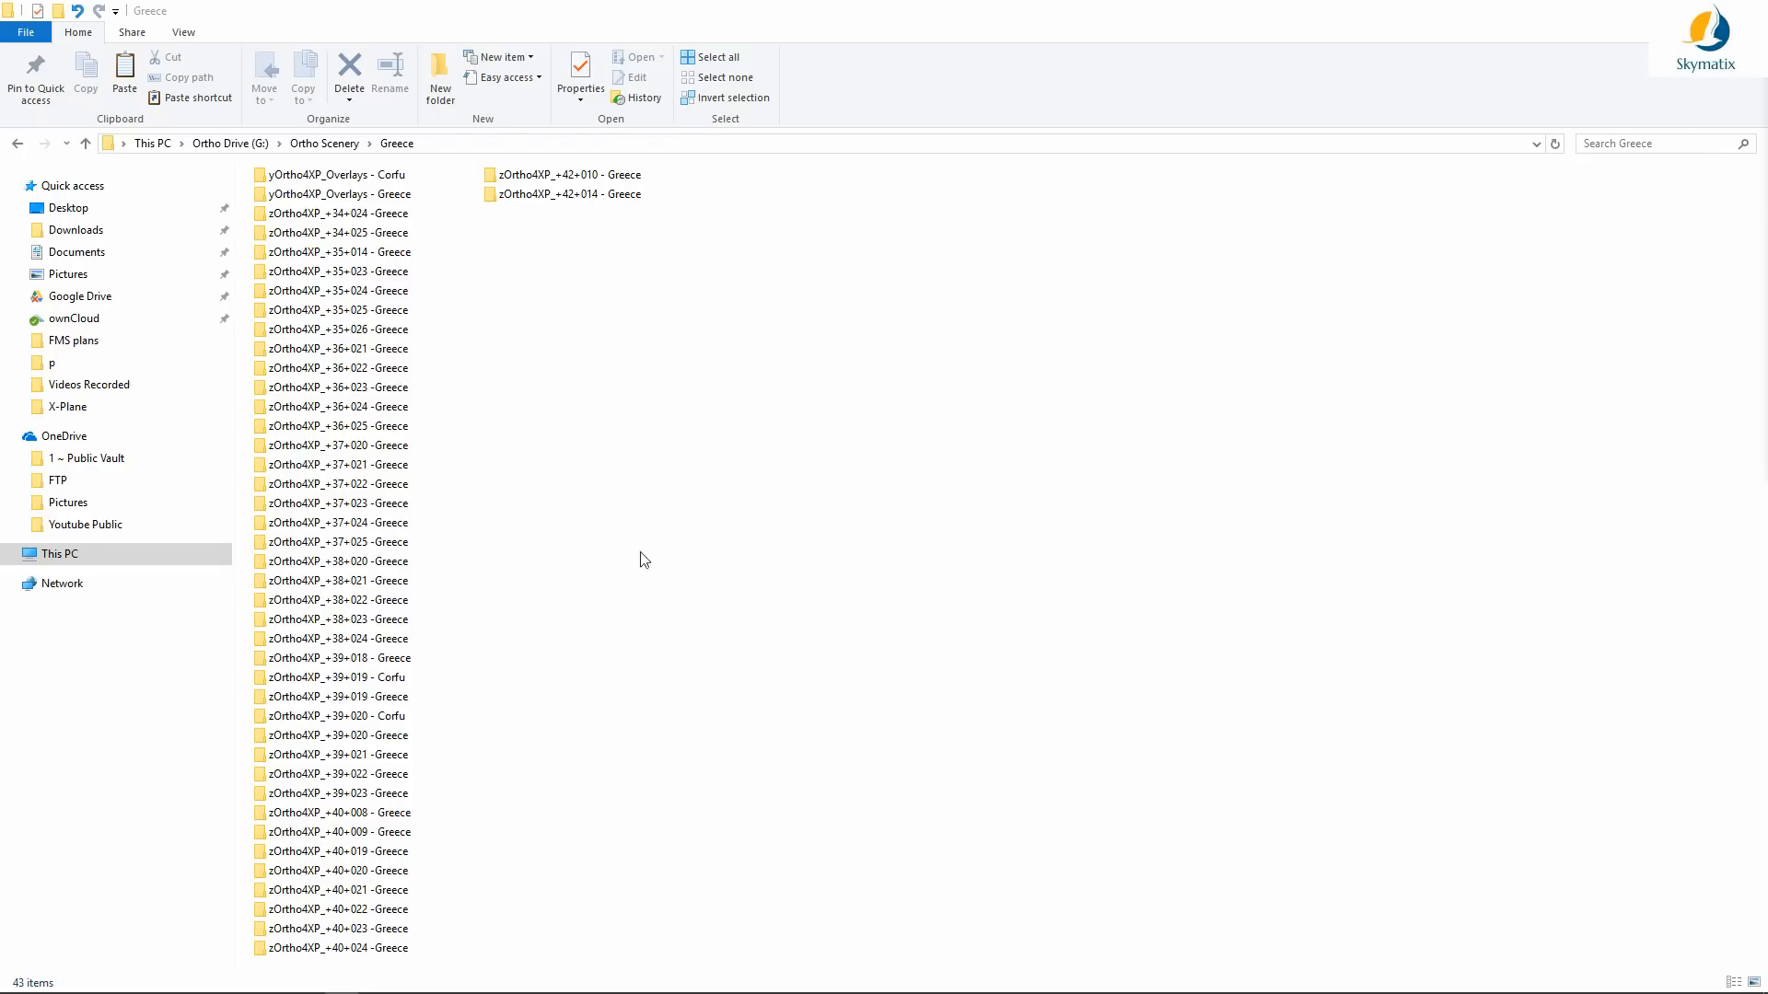
pyautogui.click(345, 177)
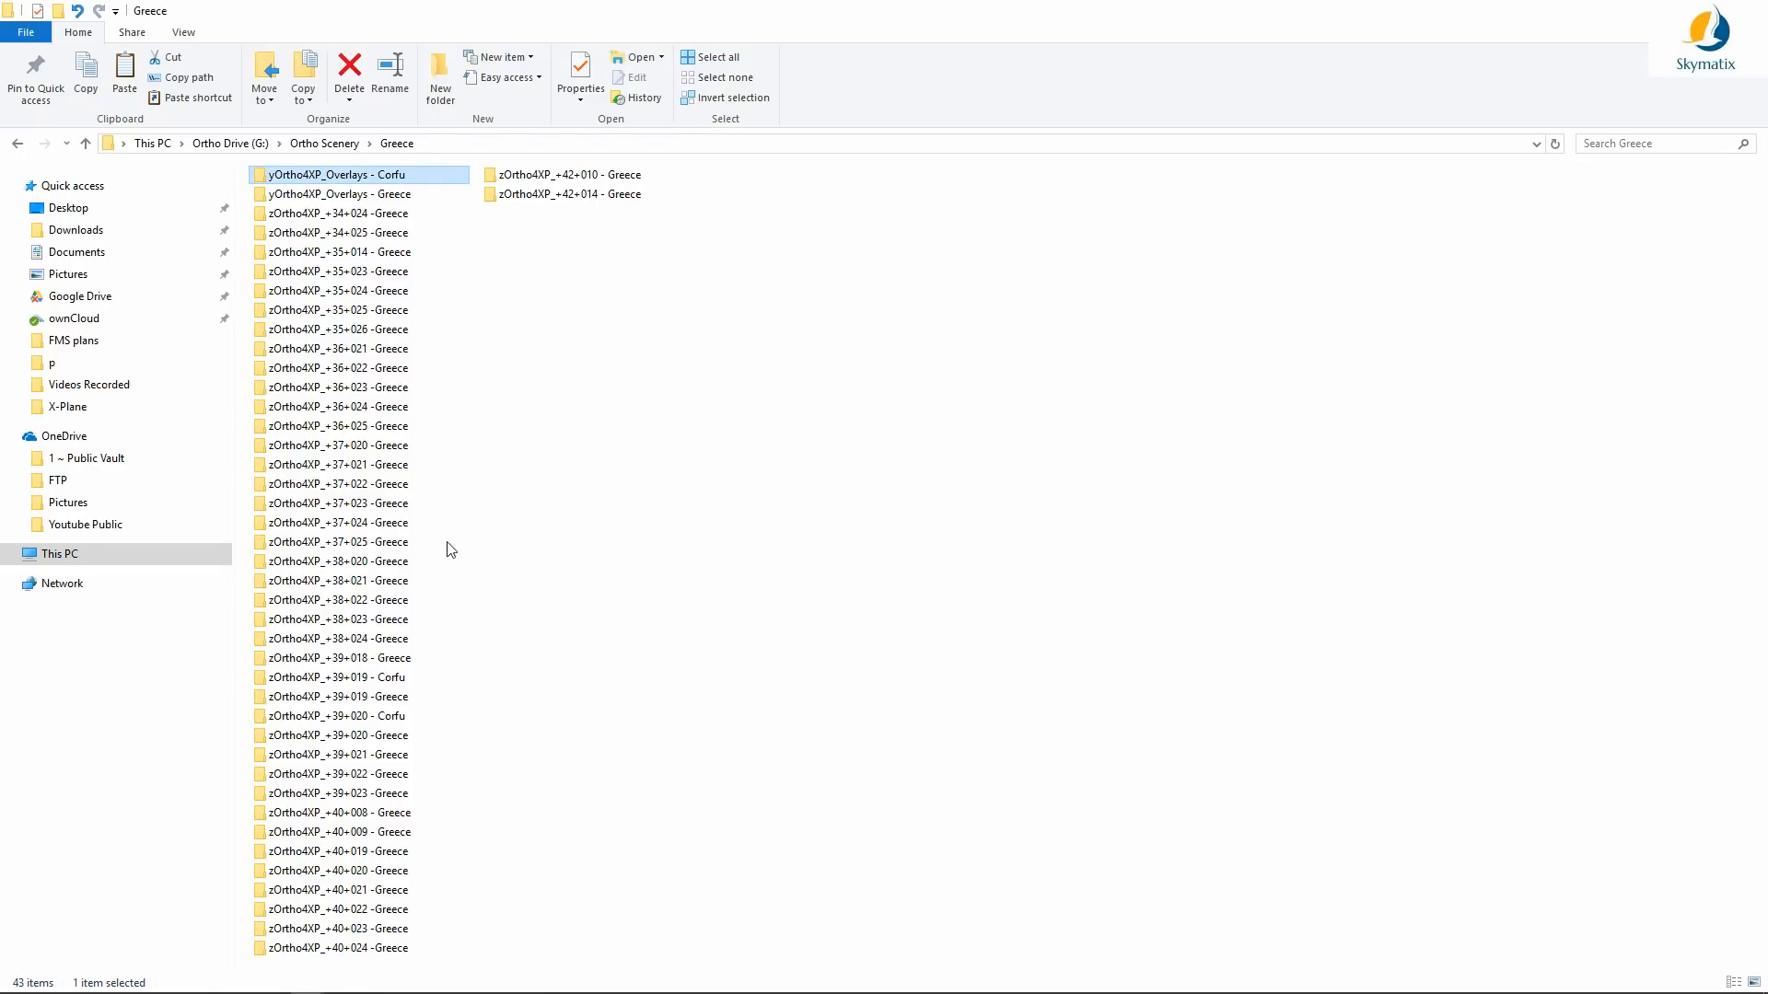
pyautogui.click(385, 681)
pyautogui.keyDown('ctrl'); pyautogui.click(383, 718); pyautogui.keyUp('ctrl')
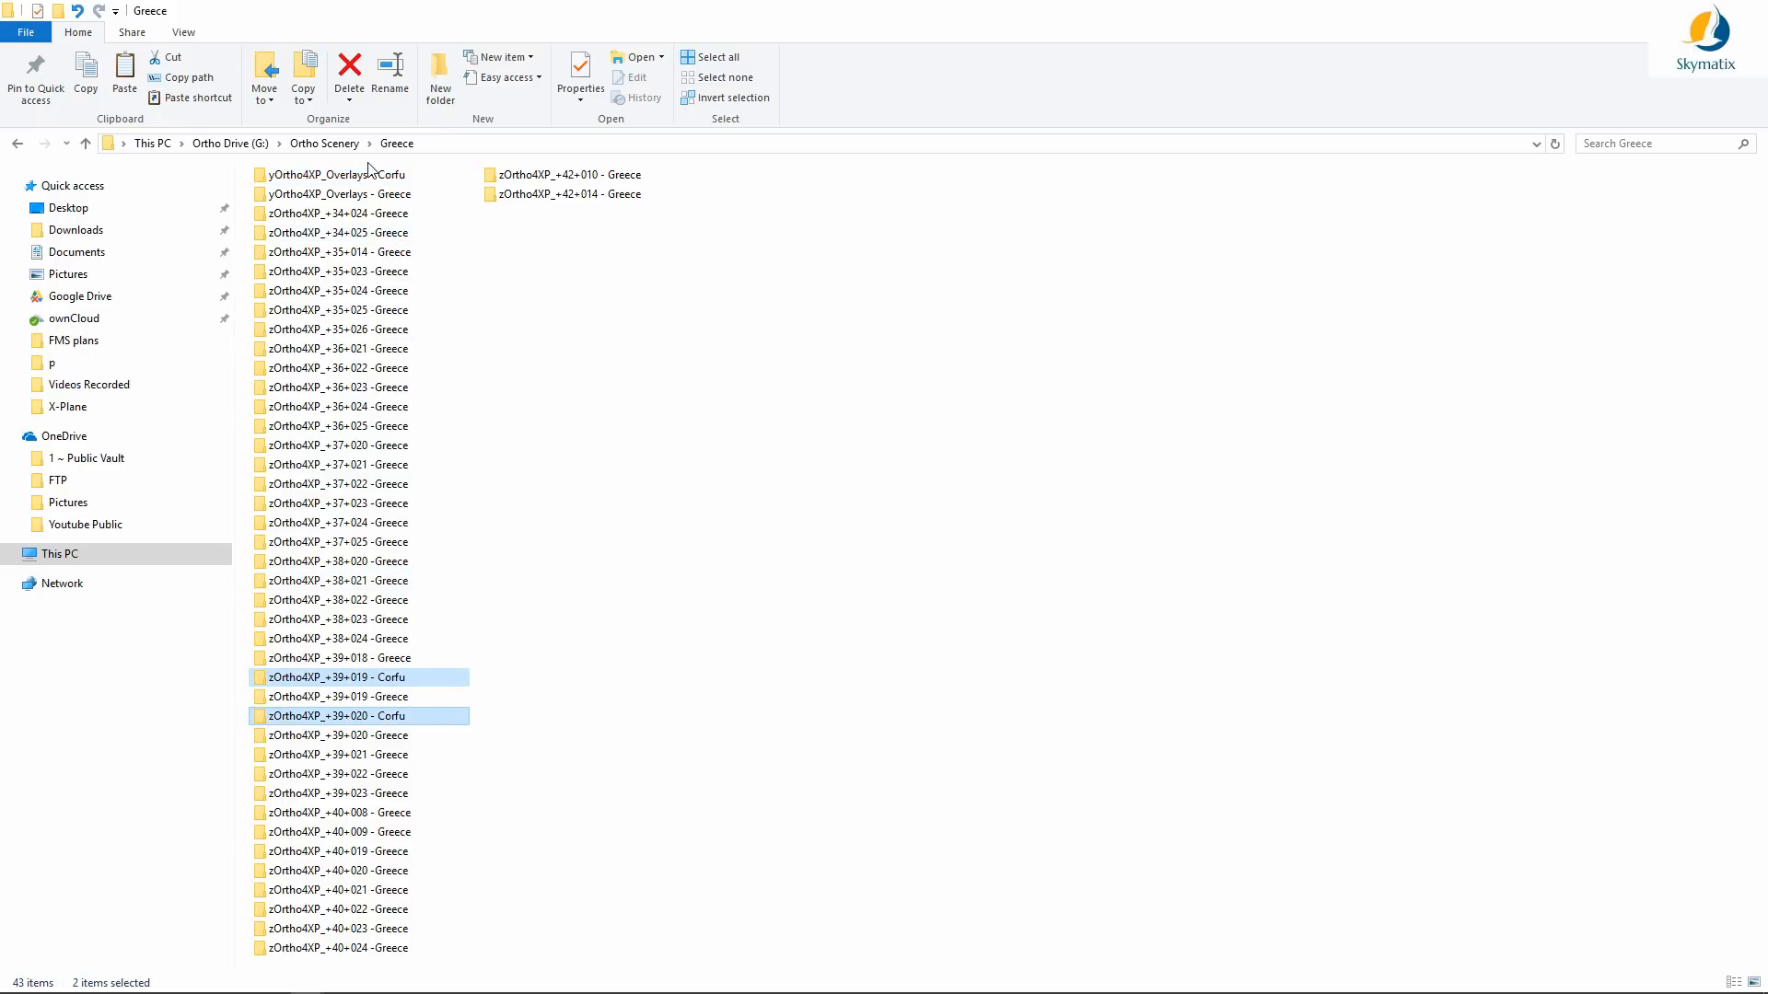
pyautogui.keyDown('ctrl'); pyautogui.click(368, 175); pyautogui.keyUp('ctrl')
pyautogui.hotkey('ctrl', 'c')
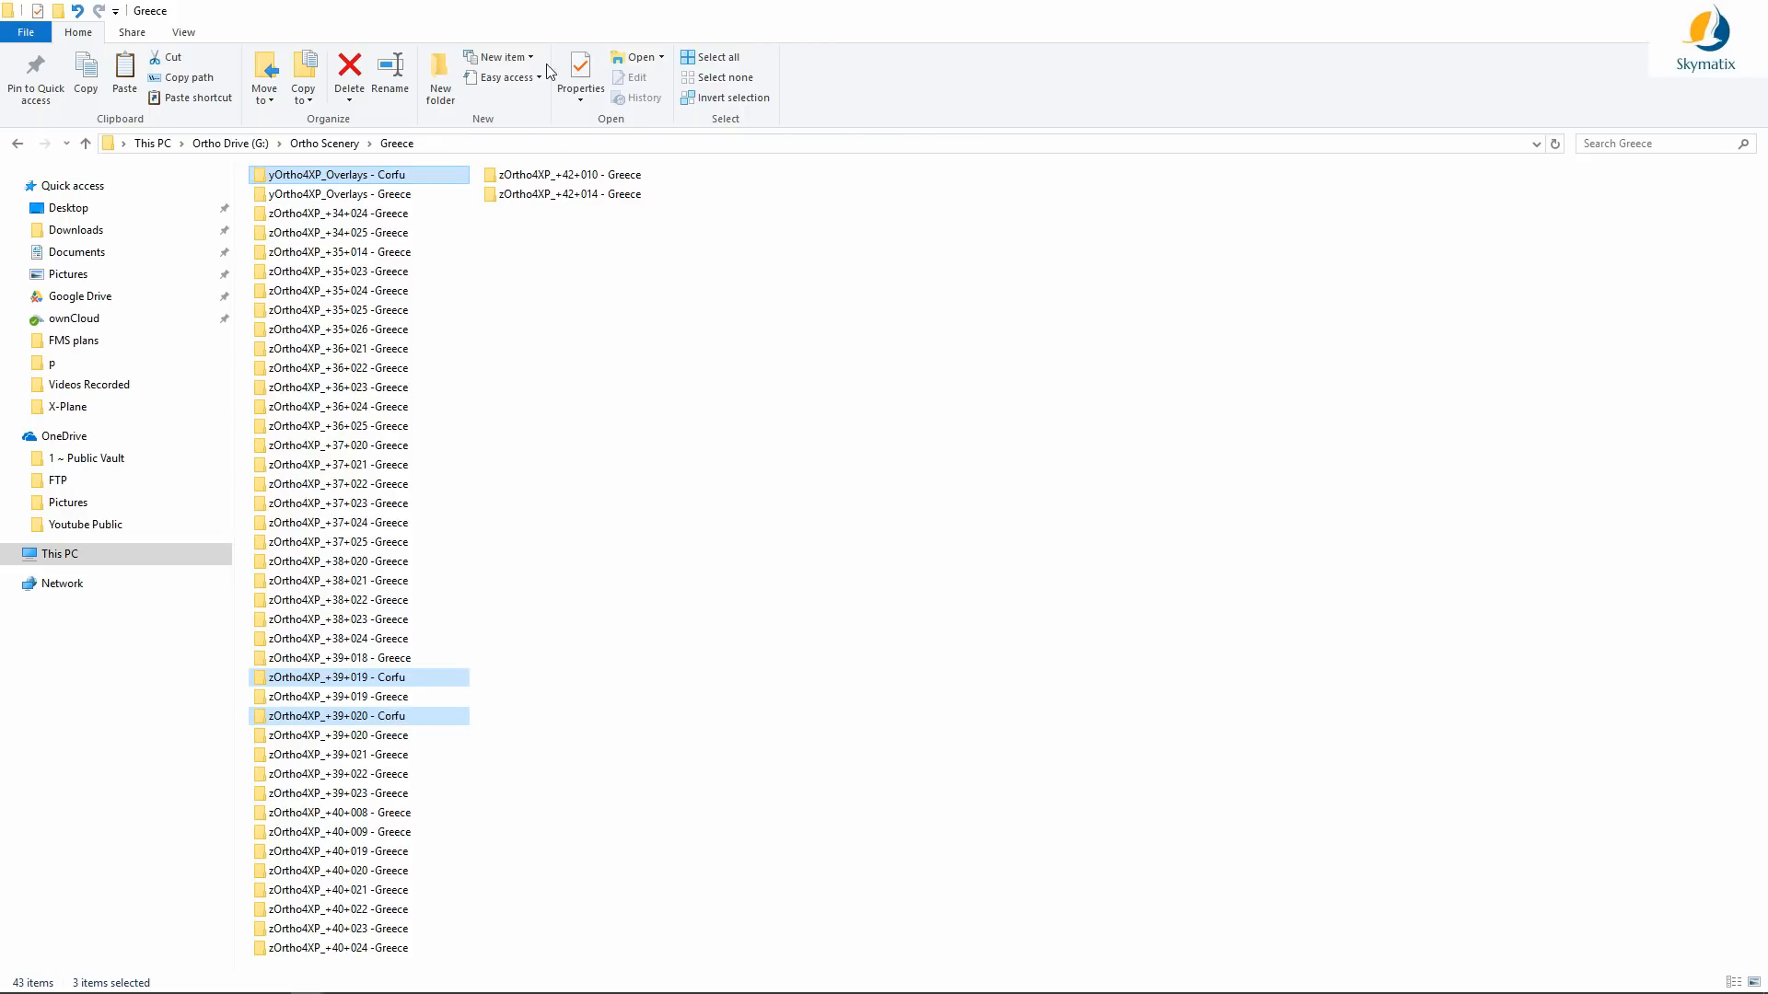
pyautogui.moveTo(549, 26); pyautogui.dragTo(1165, 115)
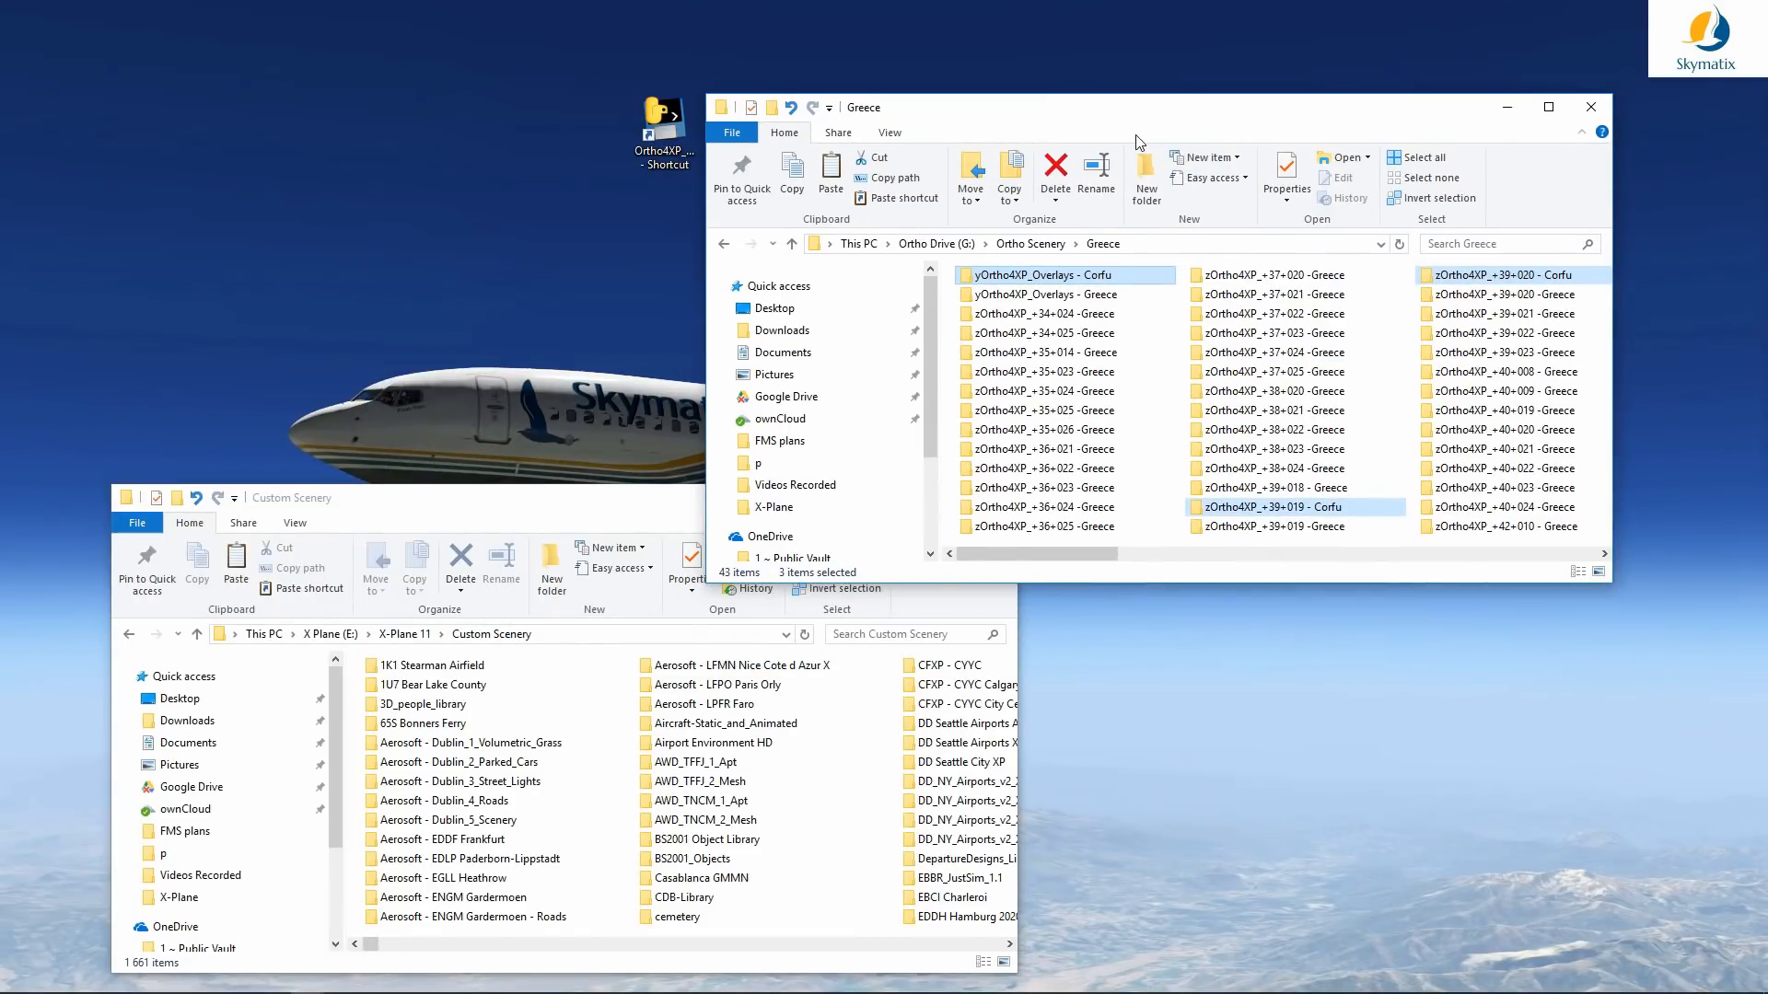
pyautogui.moveTo(1009, 277); pyautogui.dragTo(553, 509)
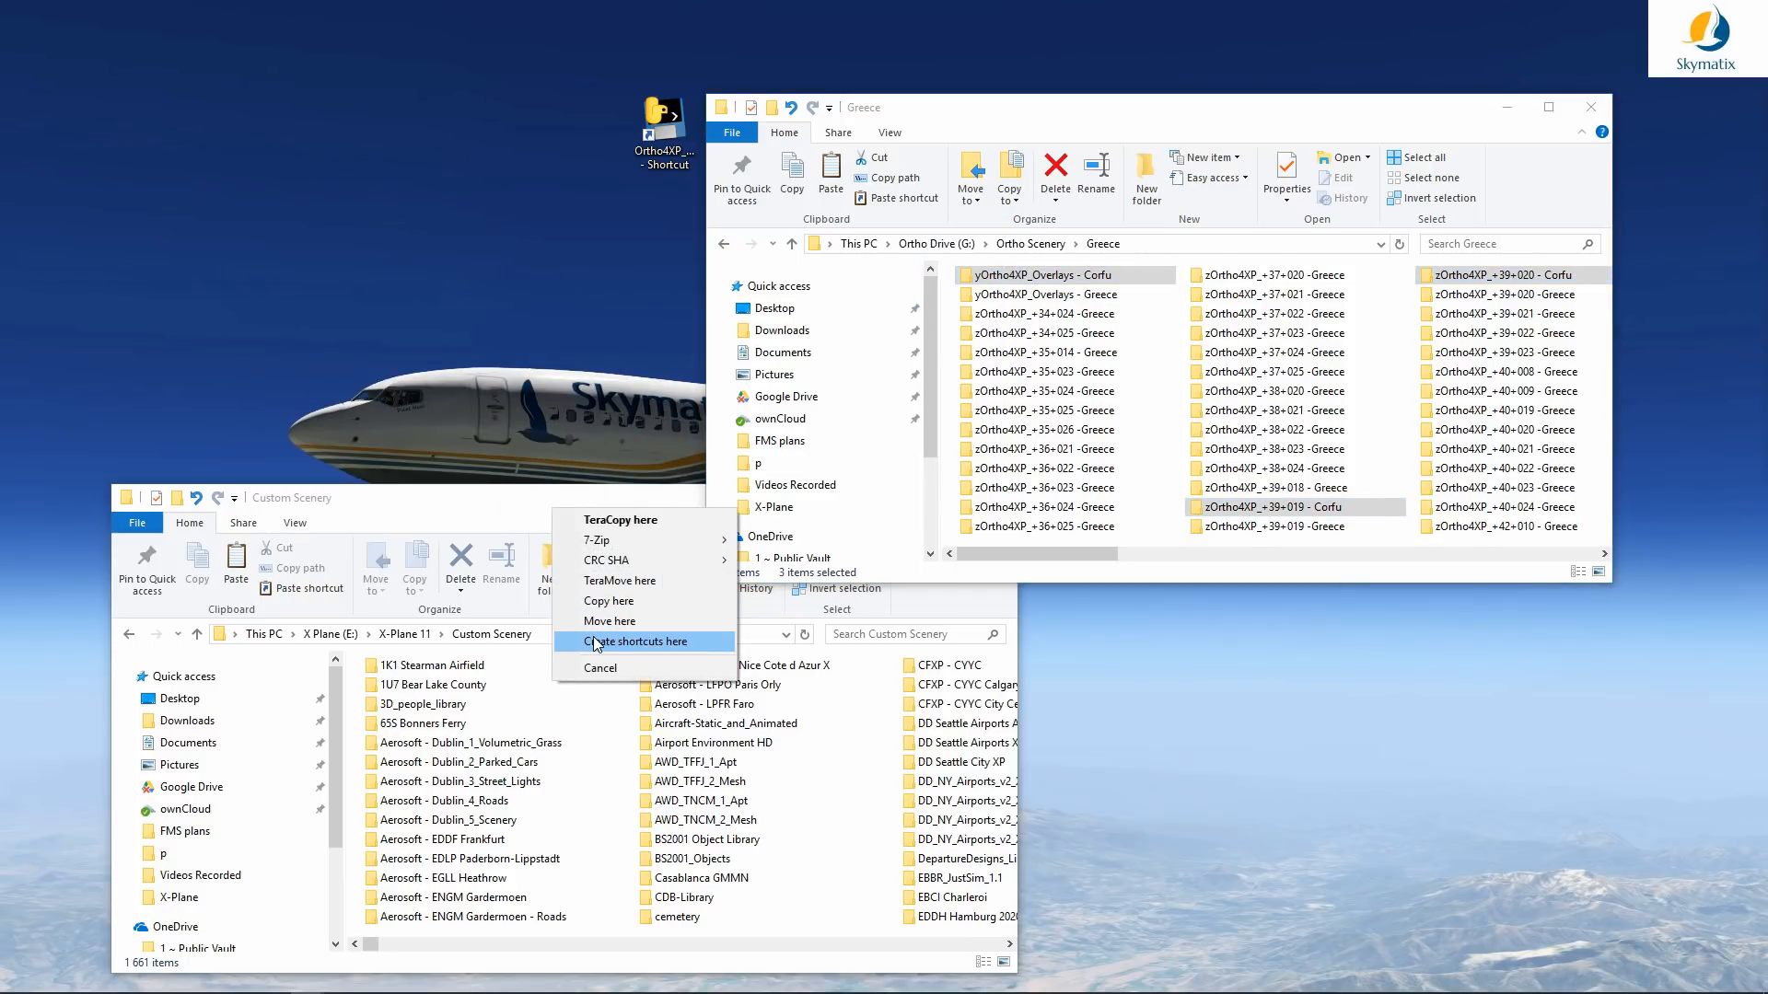
pyautogui.click(445, 496)
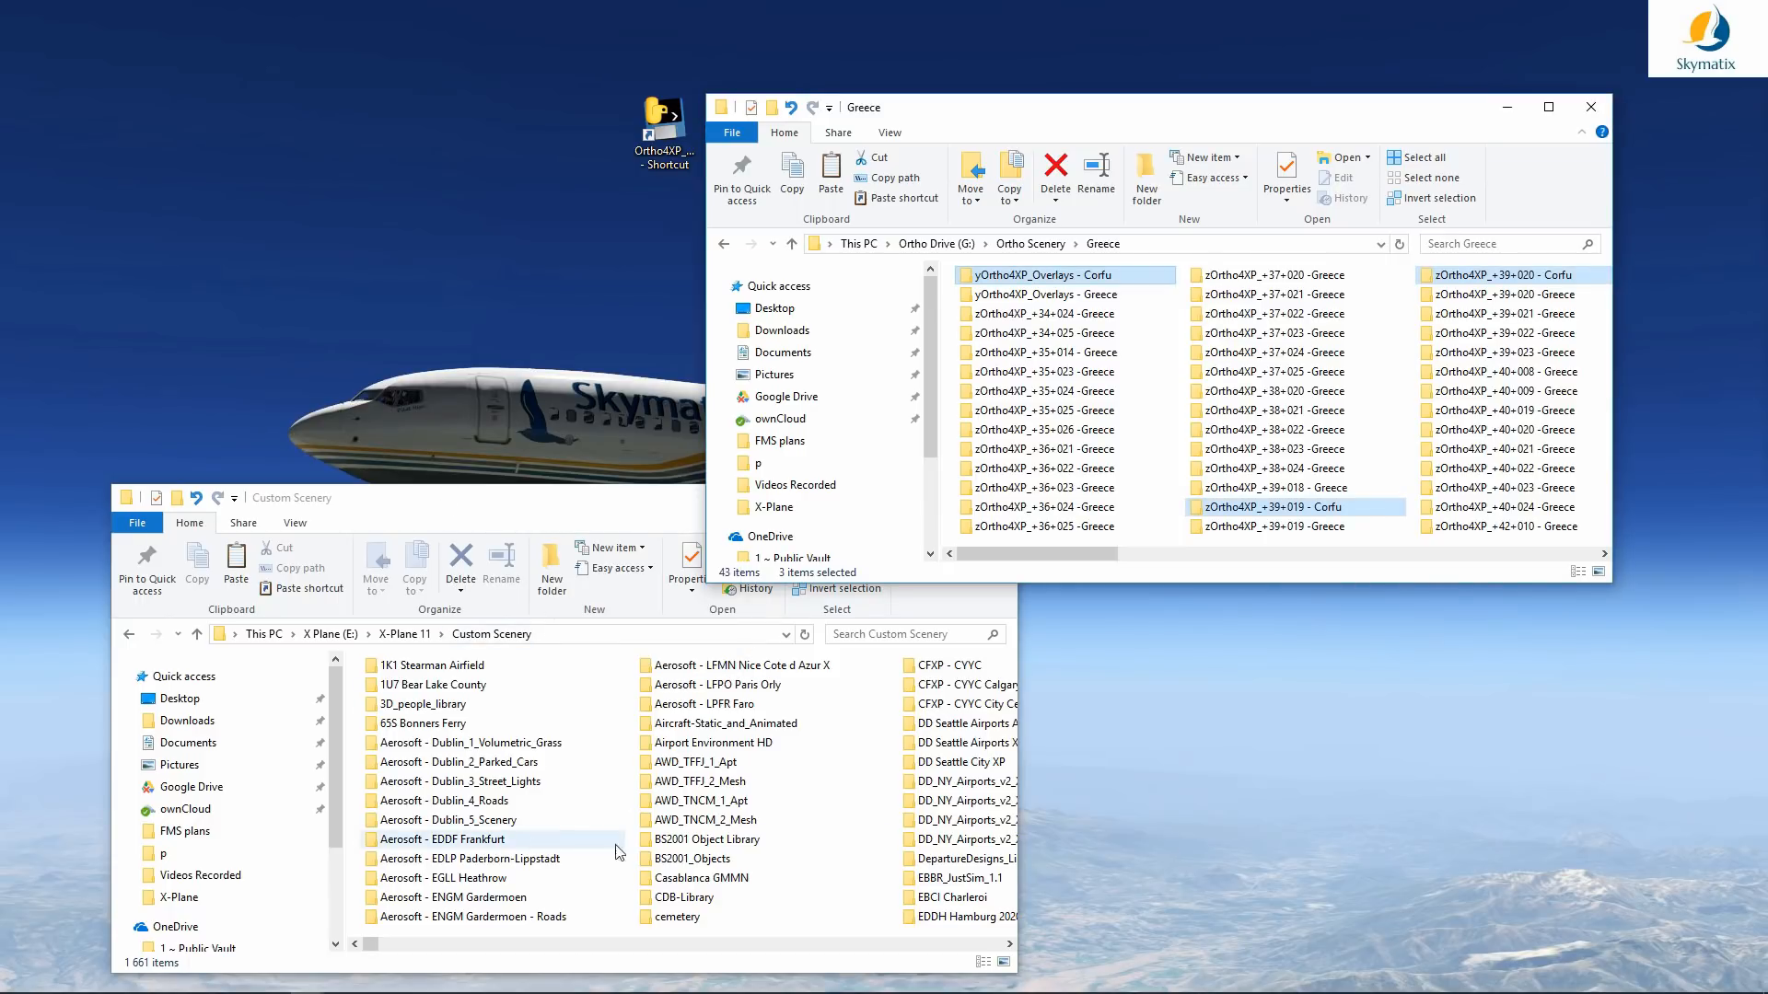
# Step: Check the target of the yOrtho4XP_Overlays - Corfu shortcut in Custom Scenery, browse the tile shortcuts and move both folder windows aside
pyautogui.click(702, 839)
pyautogui.press('s')
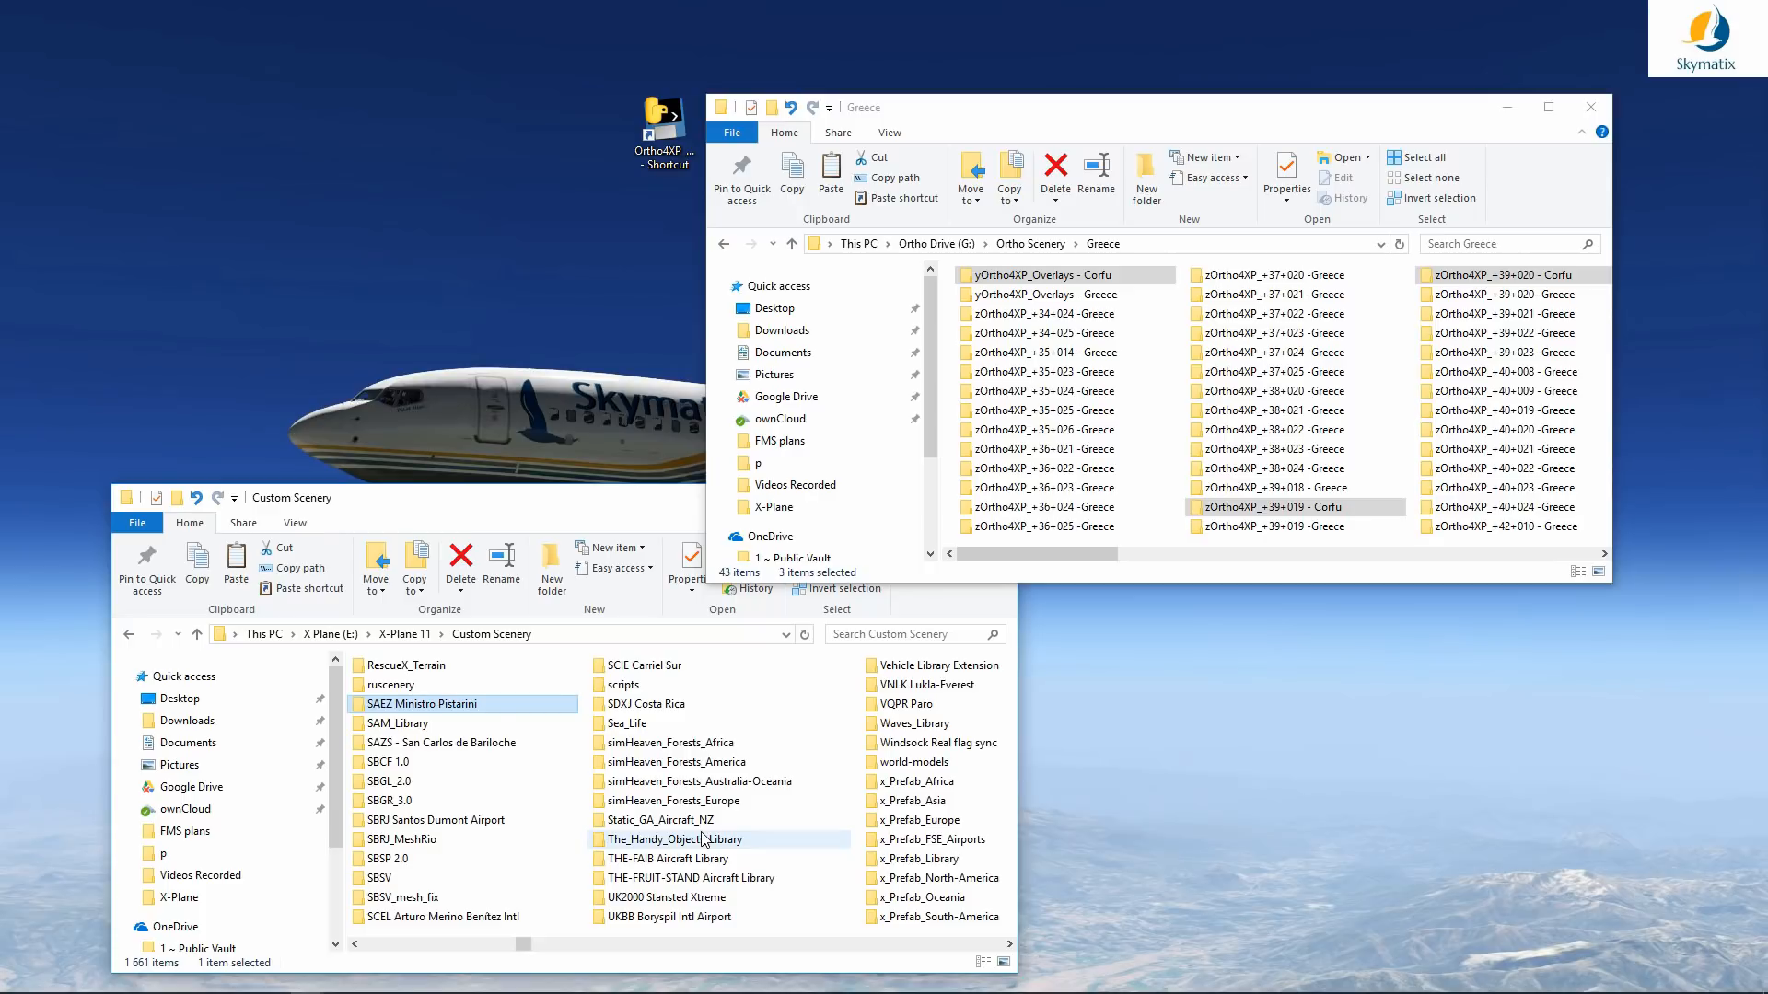
pyautogui.press('y')
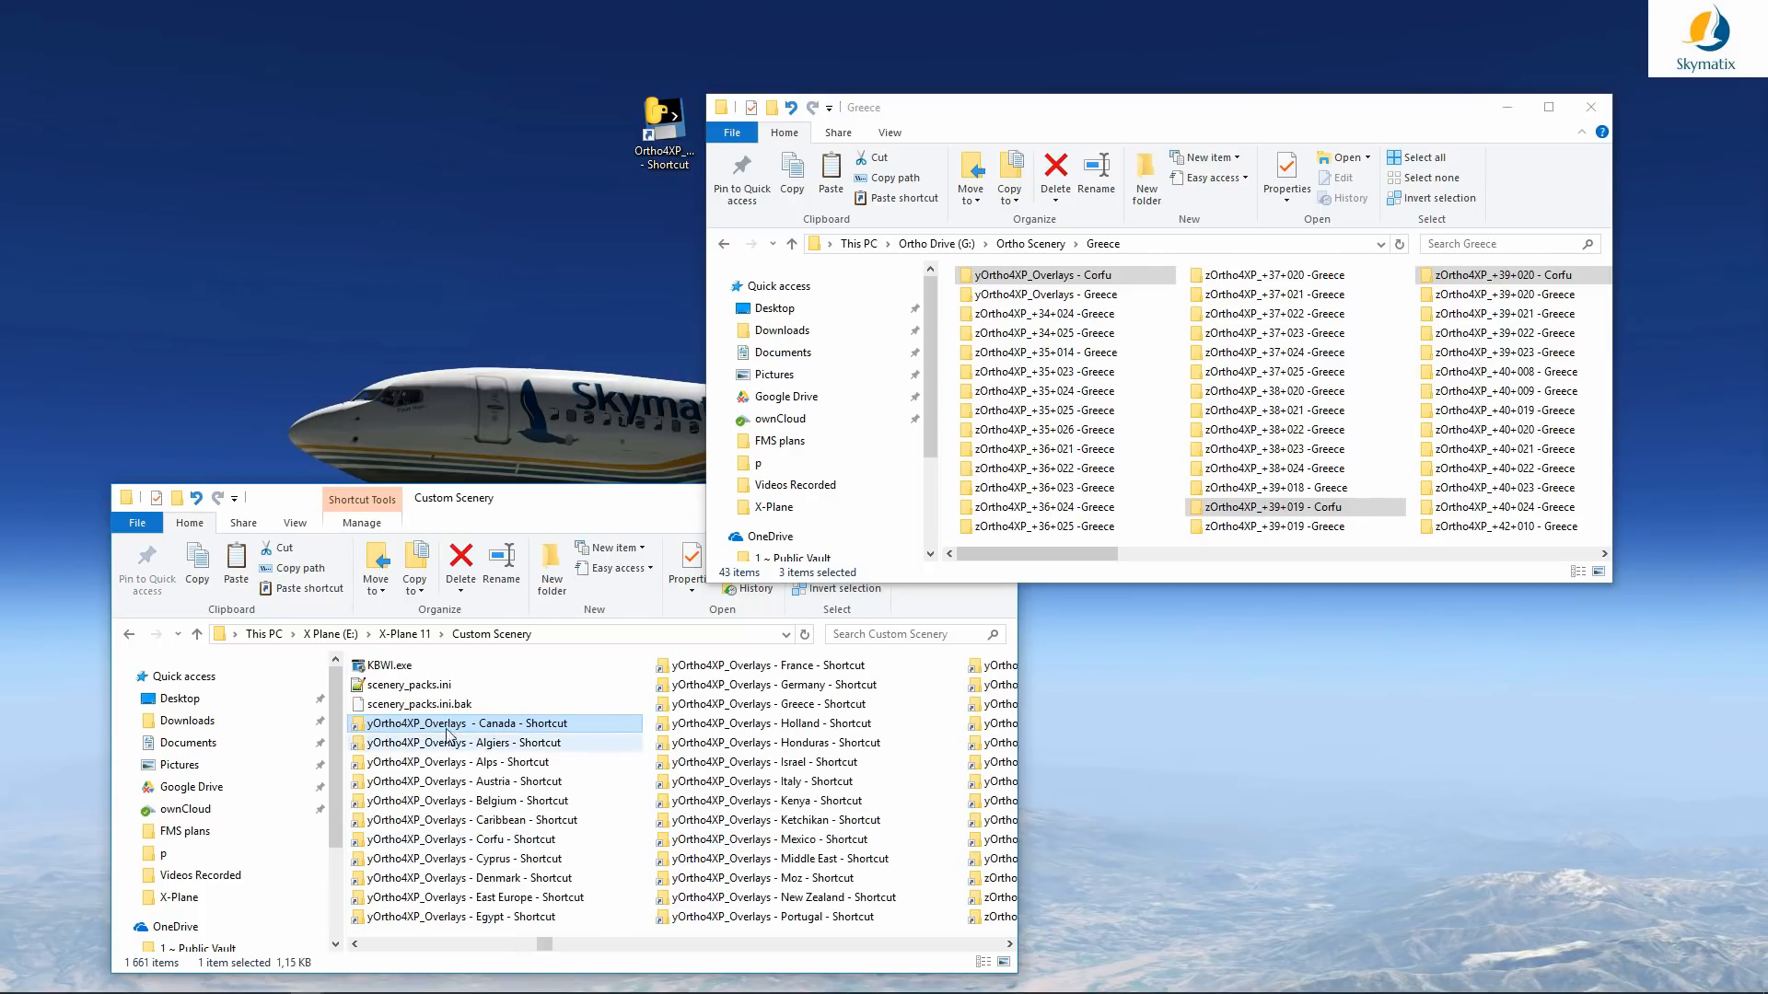
pyautogui.click(514, 842)
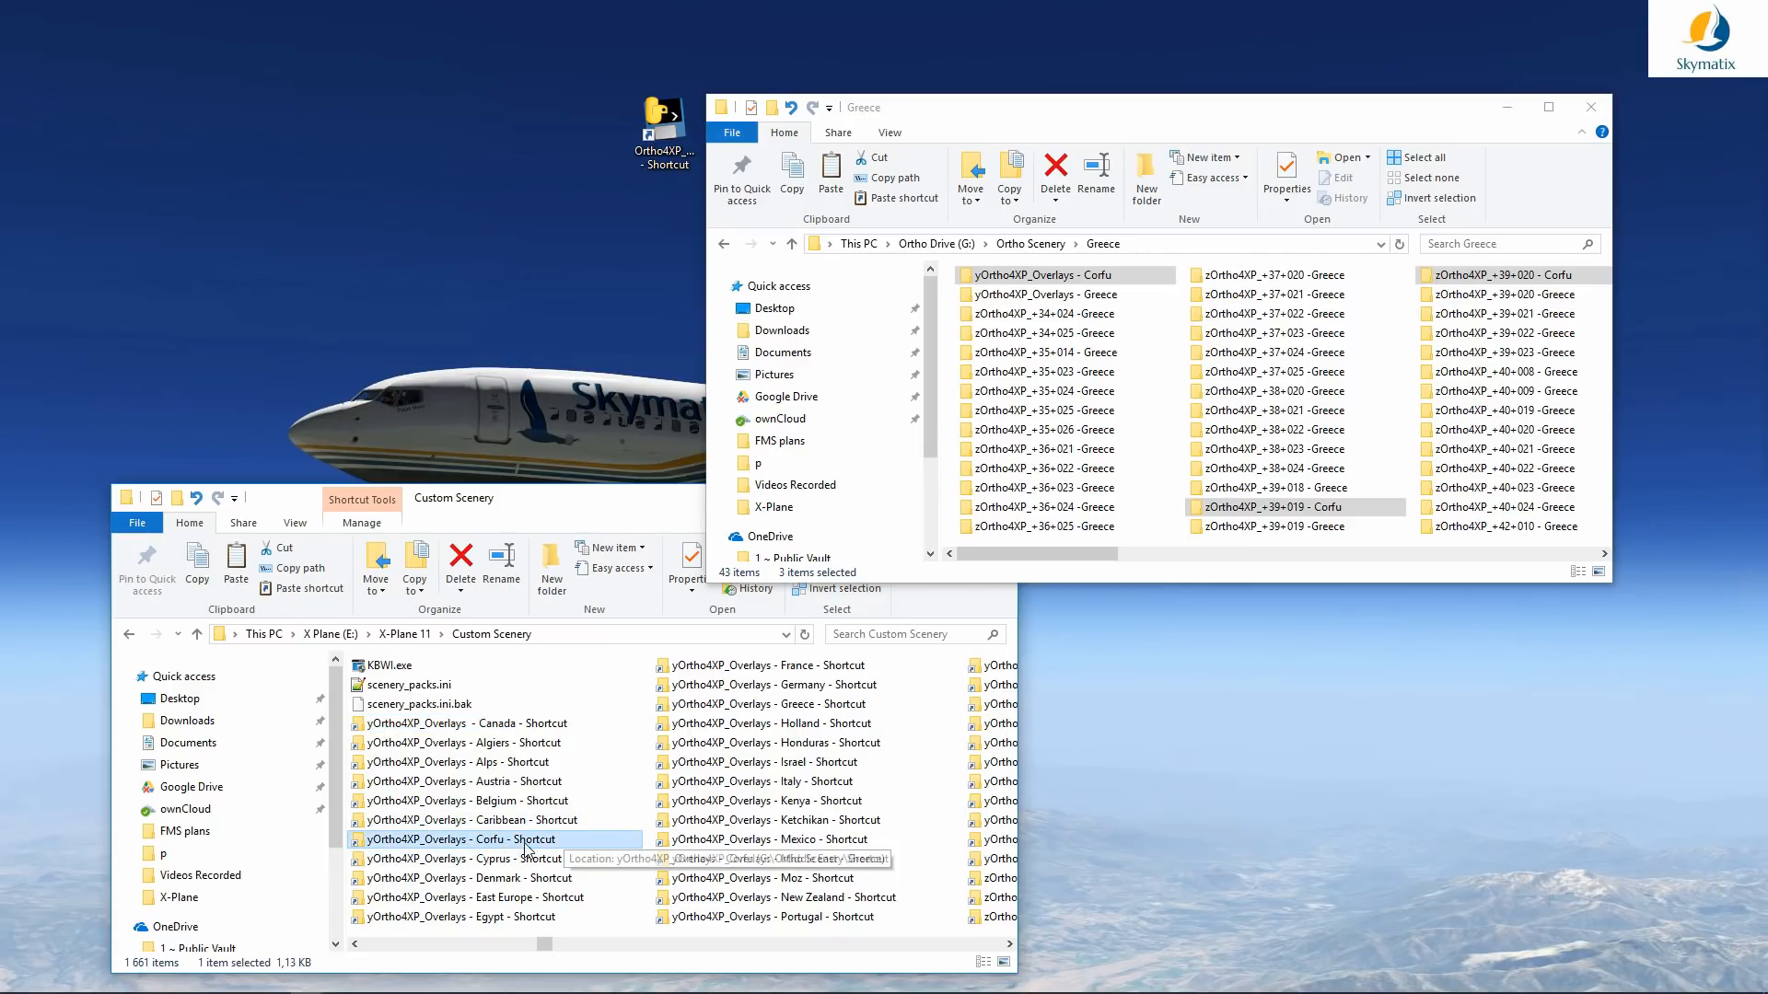
pyautogui.scroll(-1, 776, 848)
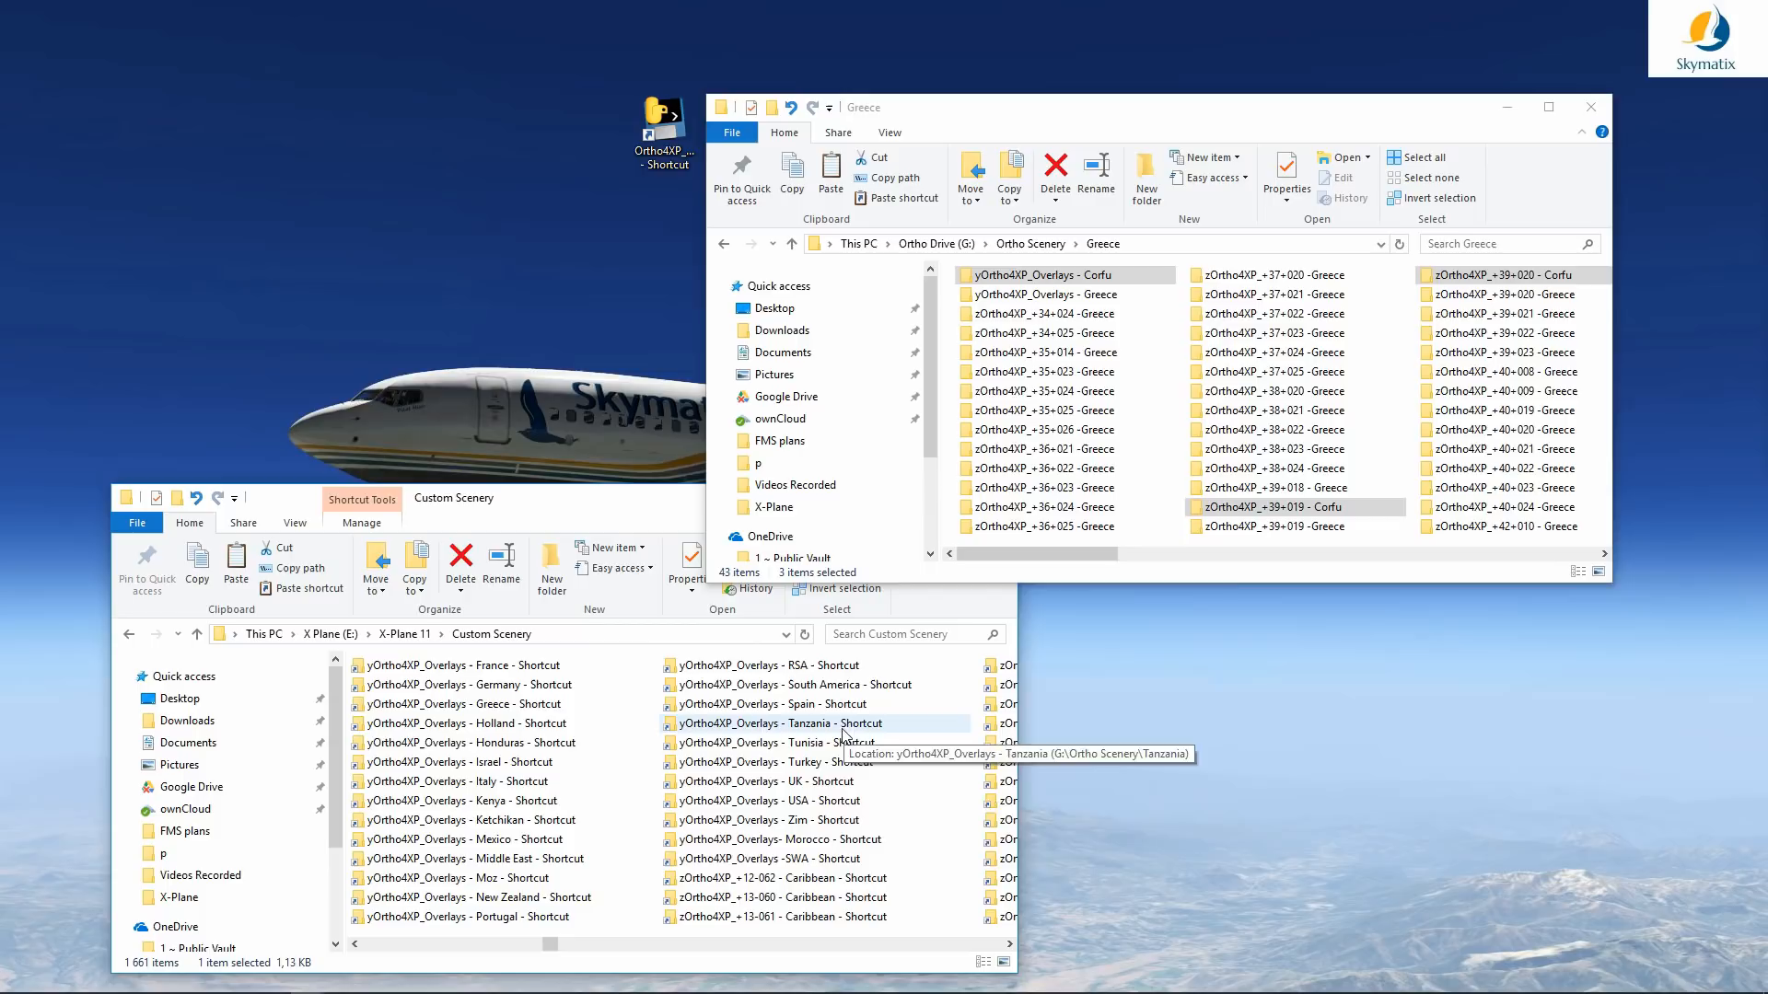
pyautogui.scroll(-5, 828, 757)
pyautogui.scroll(-8, 828, 757)
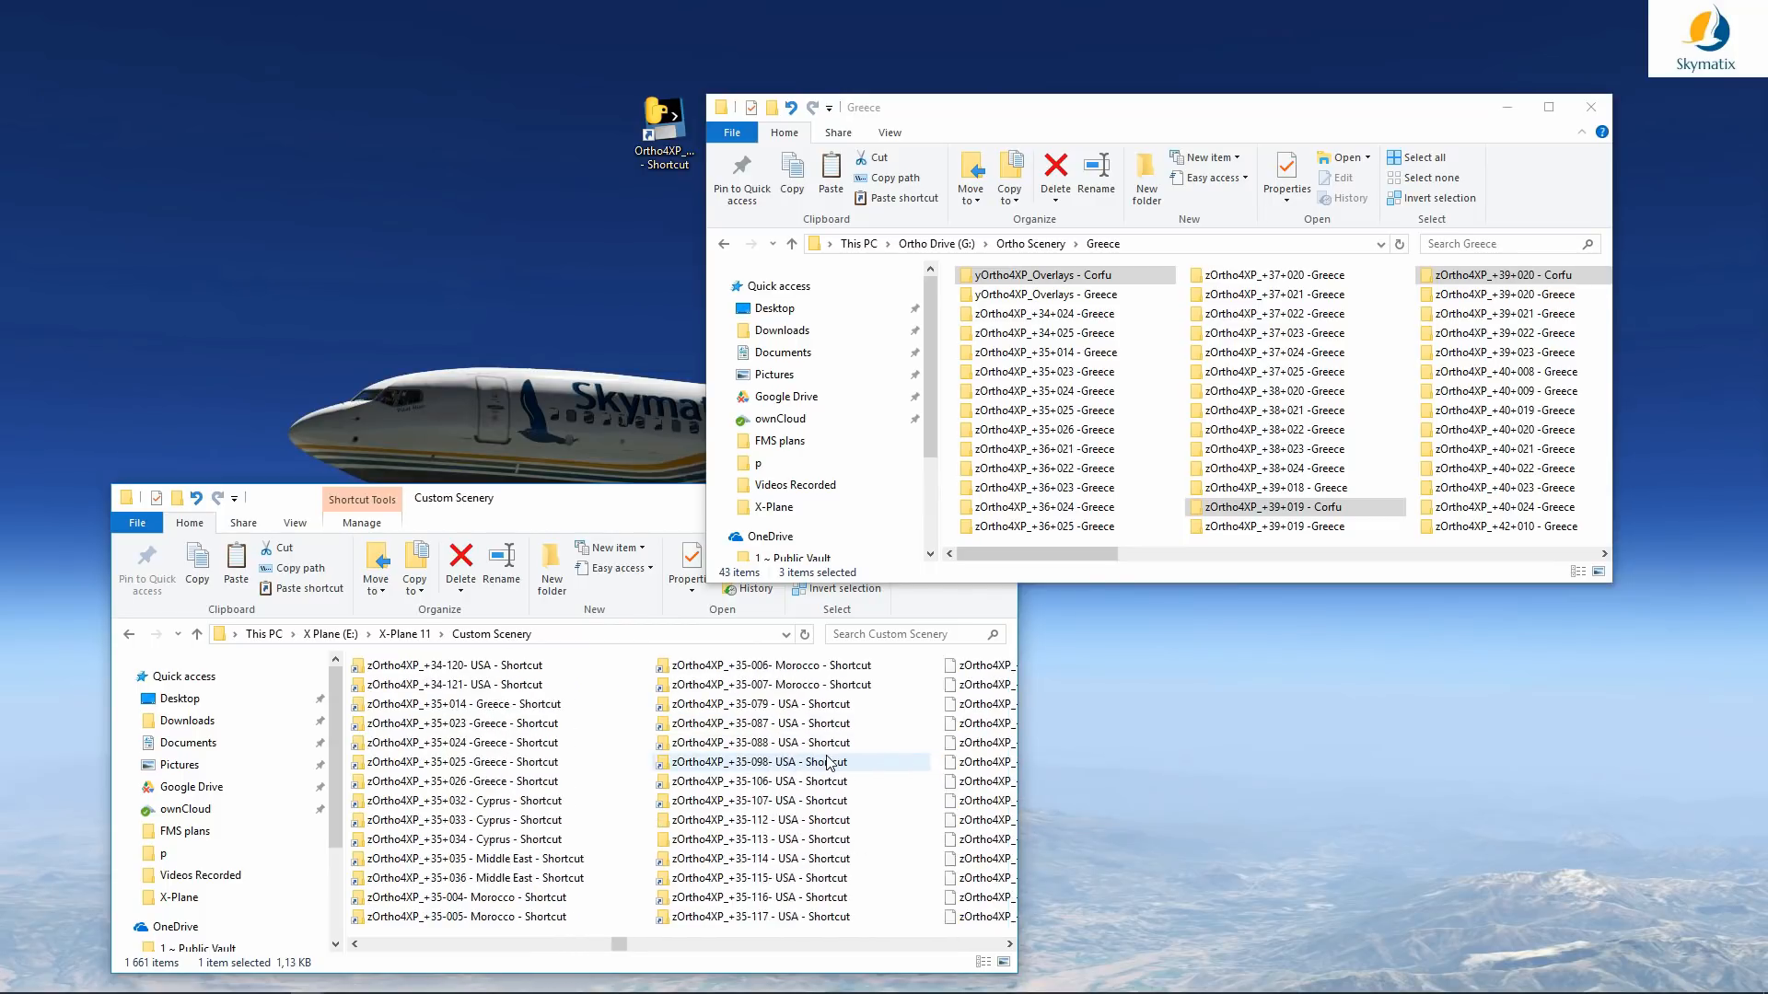
pyautogui.scroll(14, 827, 761)
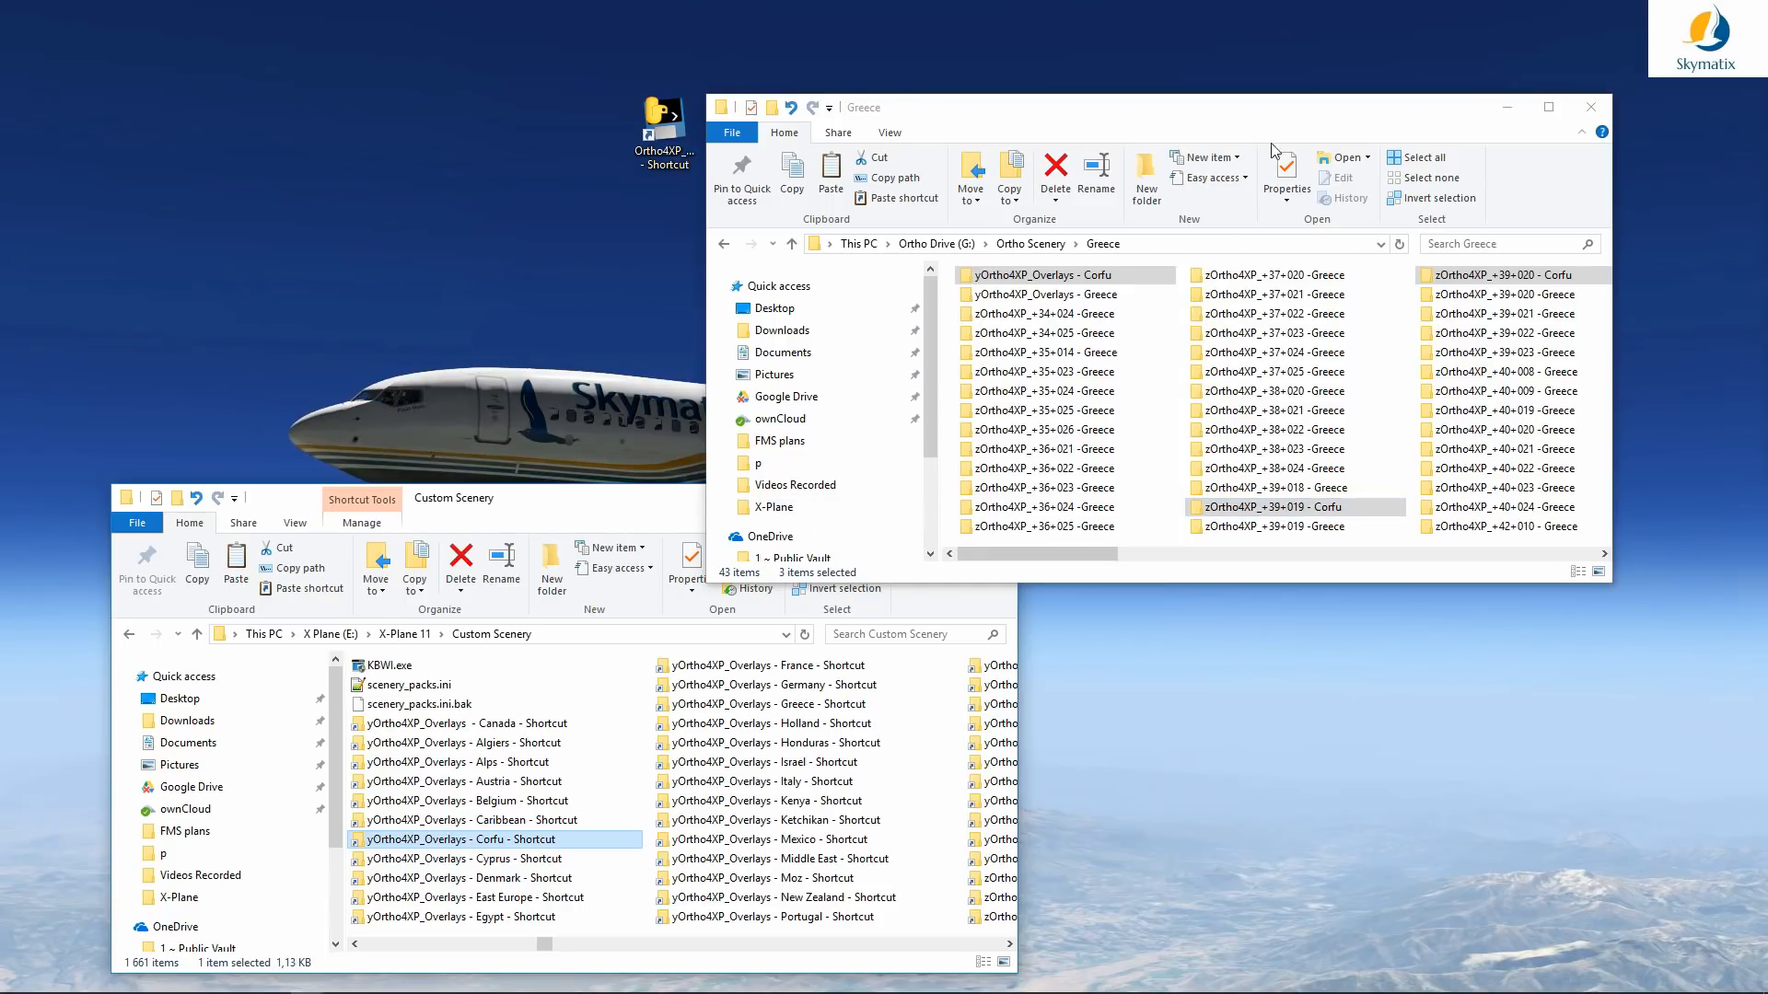
pyautogui.moveTo(1195, 108); pyautogui.dragTo(1767, 188)
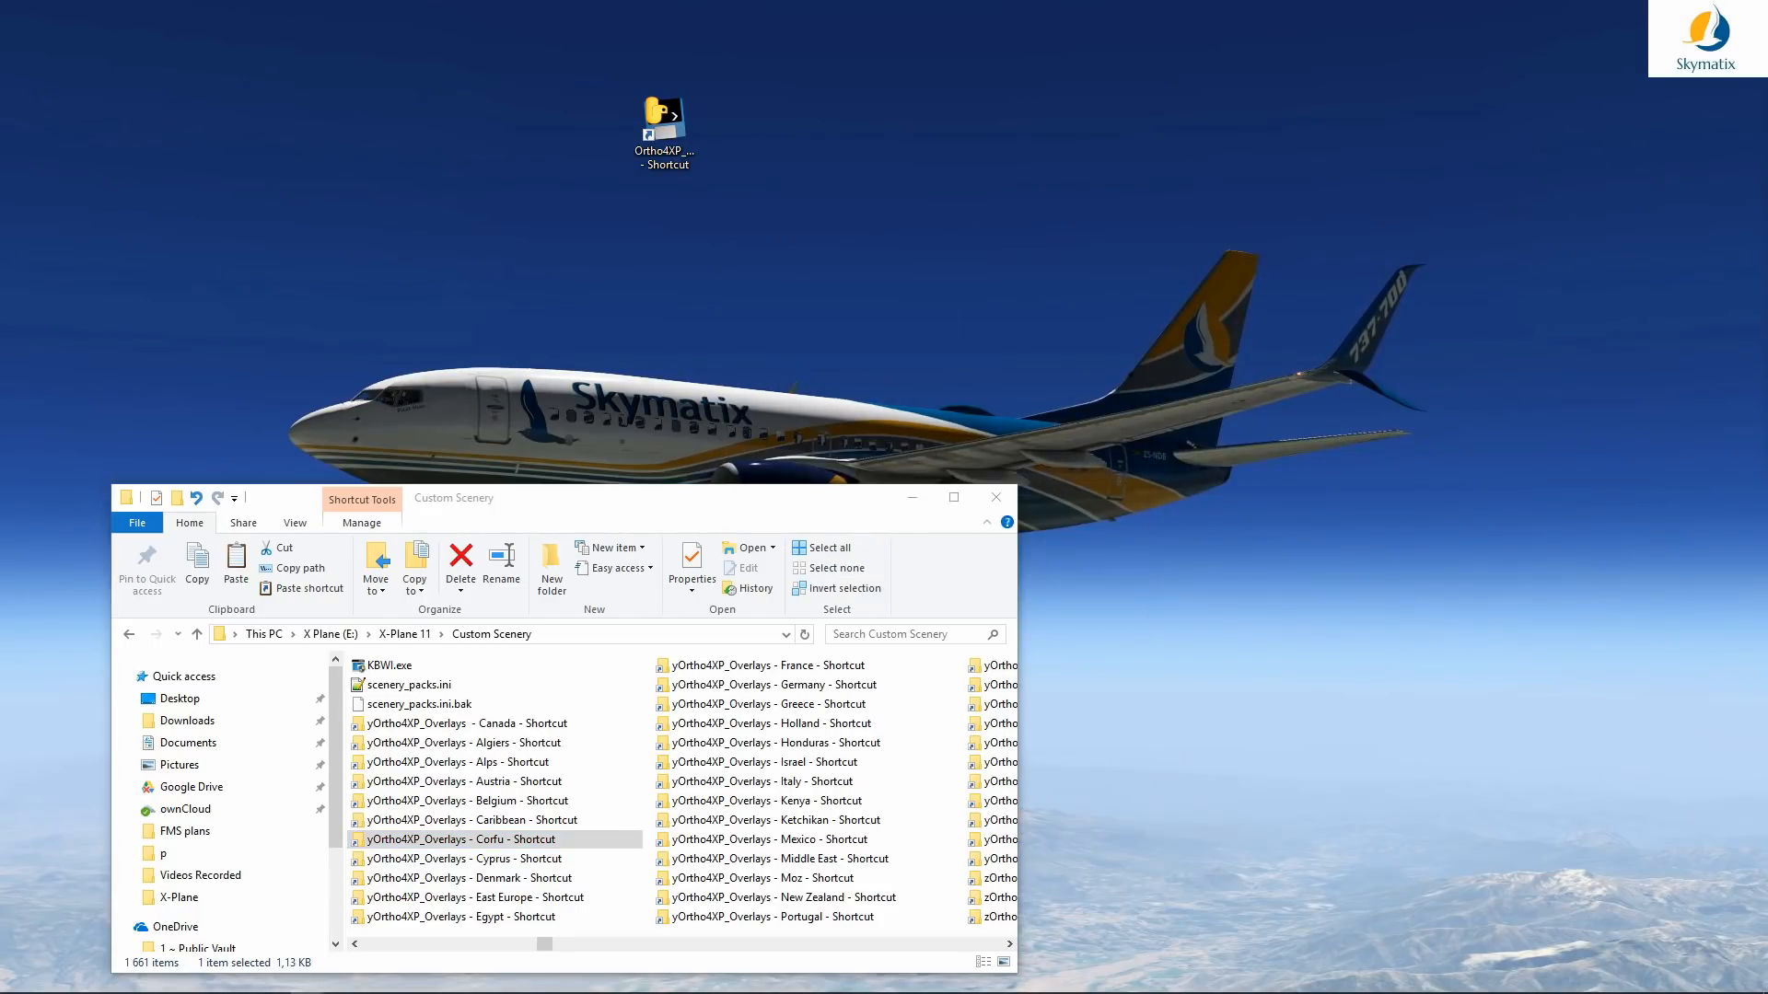
pyautogui.moveTo(612, 497); pyautogui.dragTo(1767, 401)
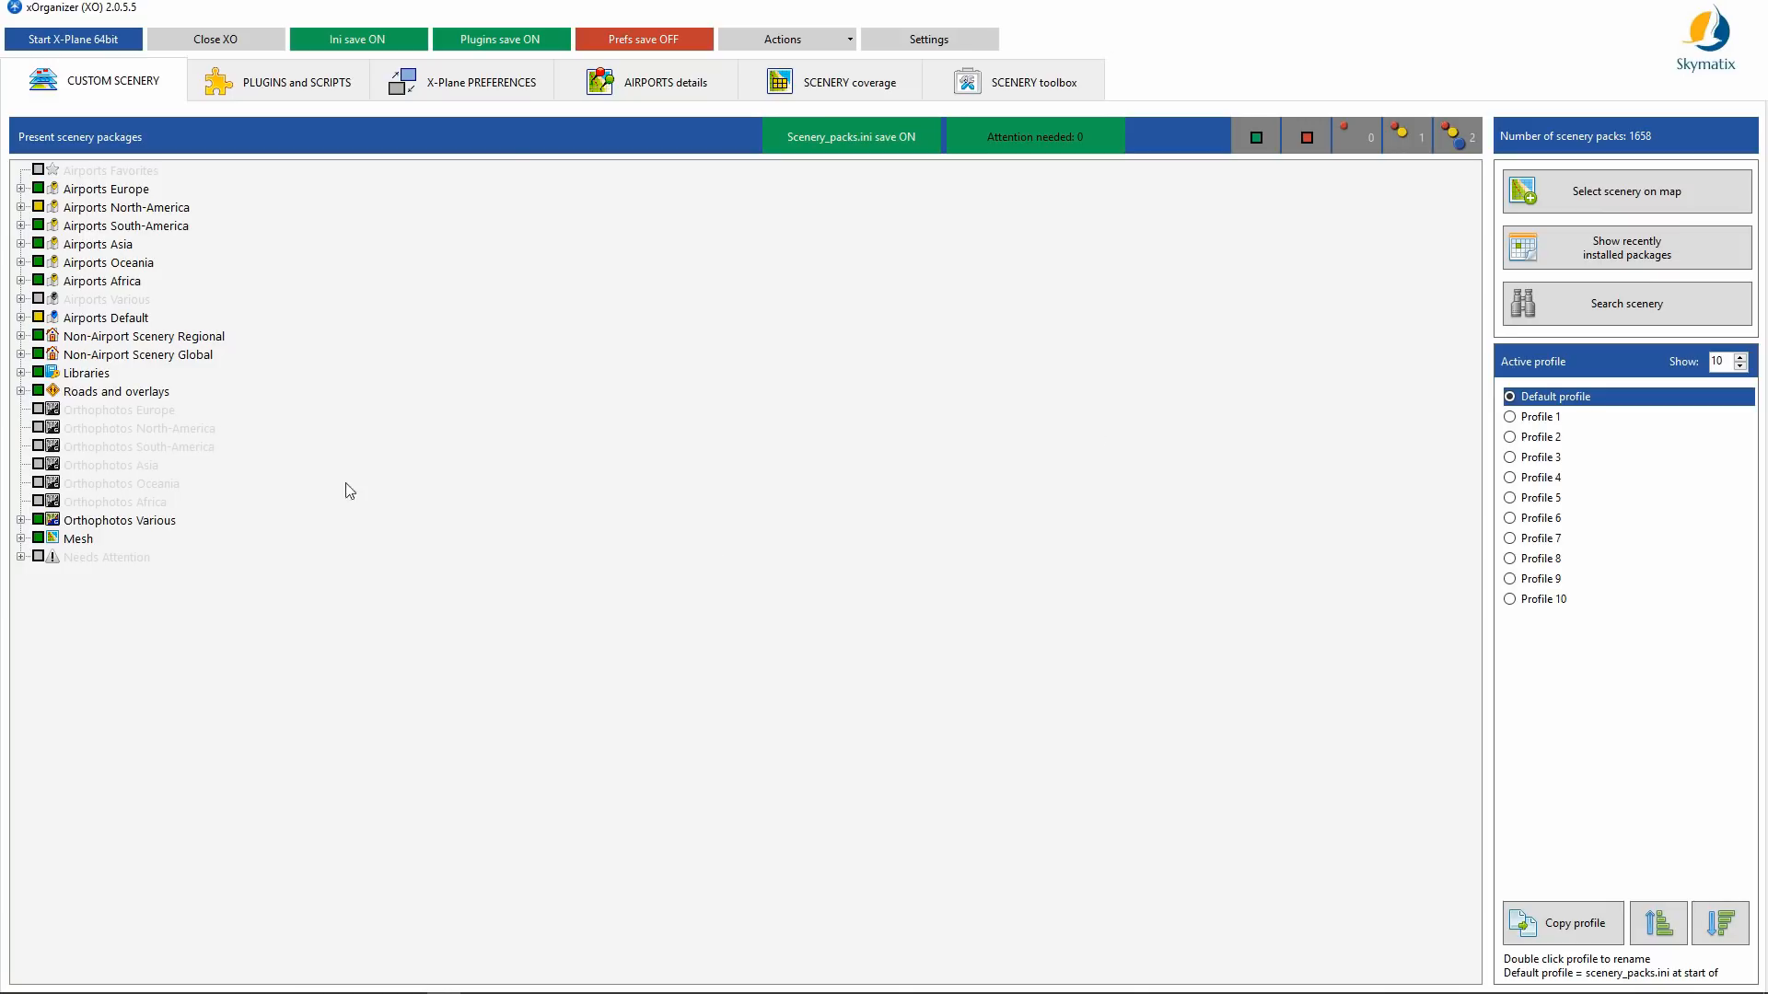
# Step: In xOrganizer, examine the Ortho4XP tiles under Orthophotos Various and collapse the group again
pyautogui.click(21, 521)
pyautogui.click(39, 538)
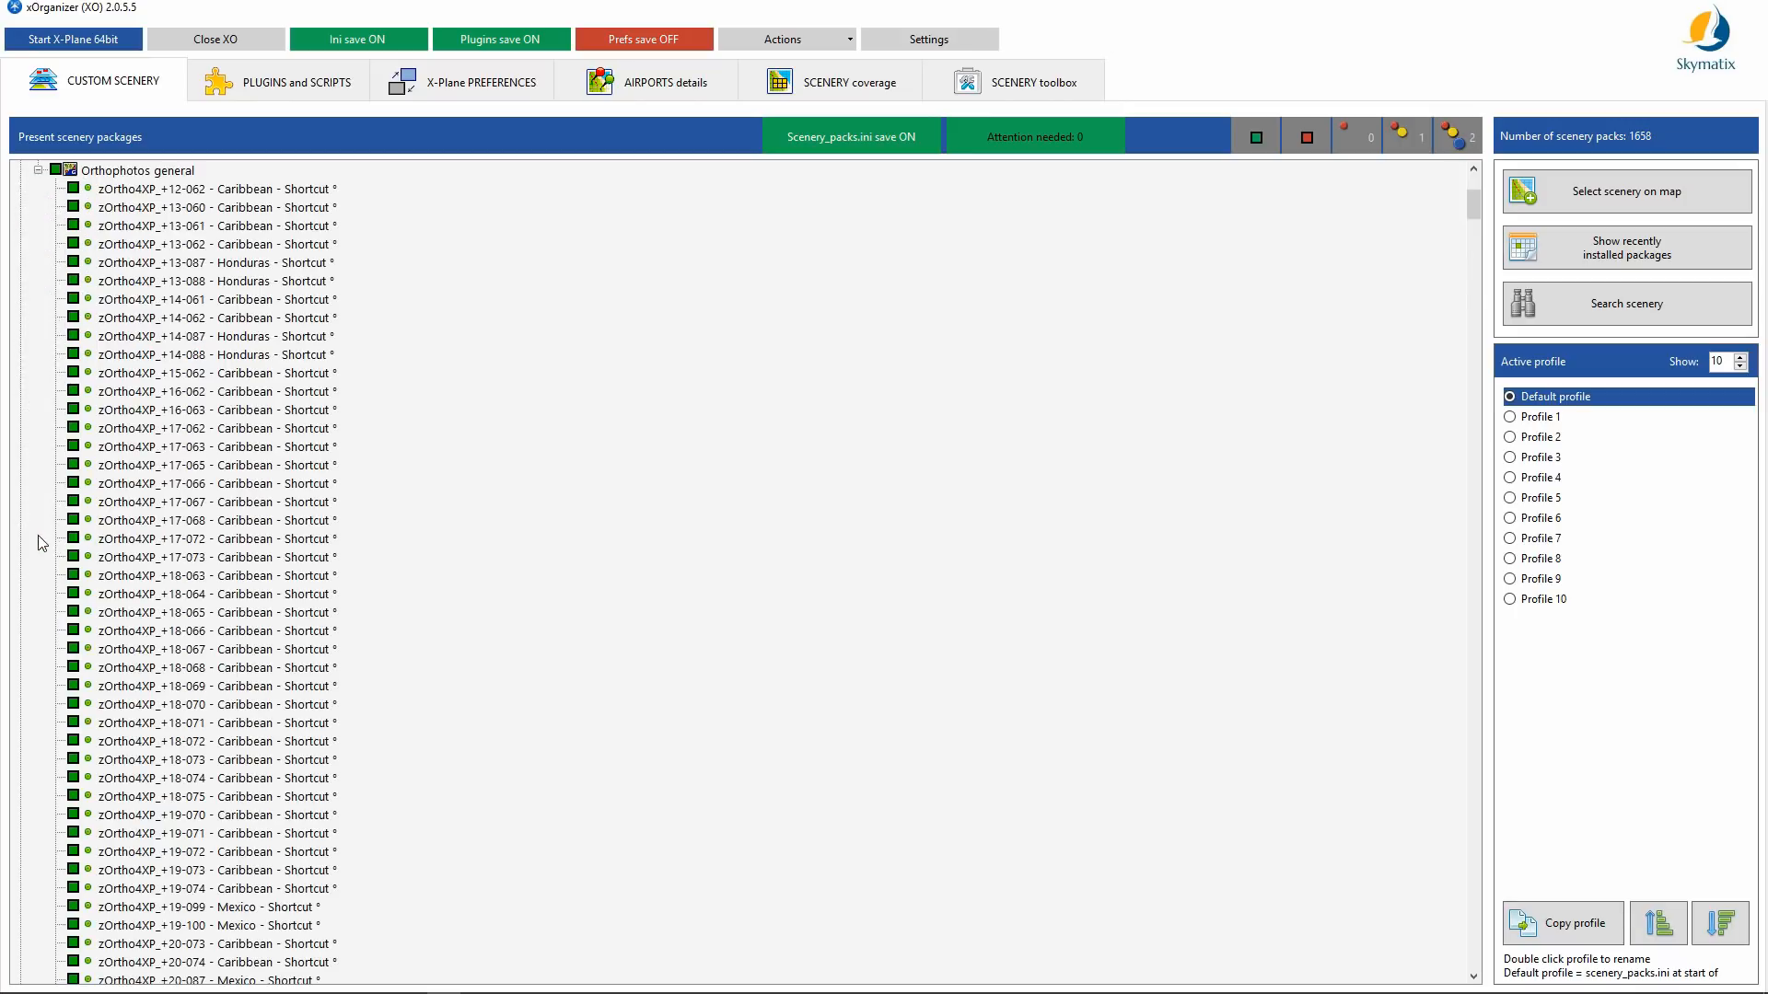
pyautogui.scroll(-5, 253, 396)
pyautogui.scroll(-10, 348, 505)
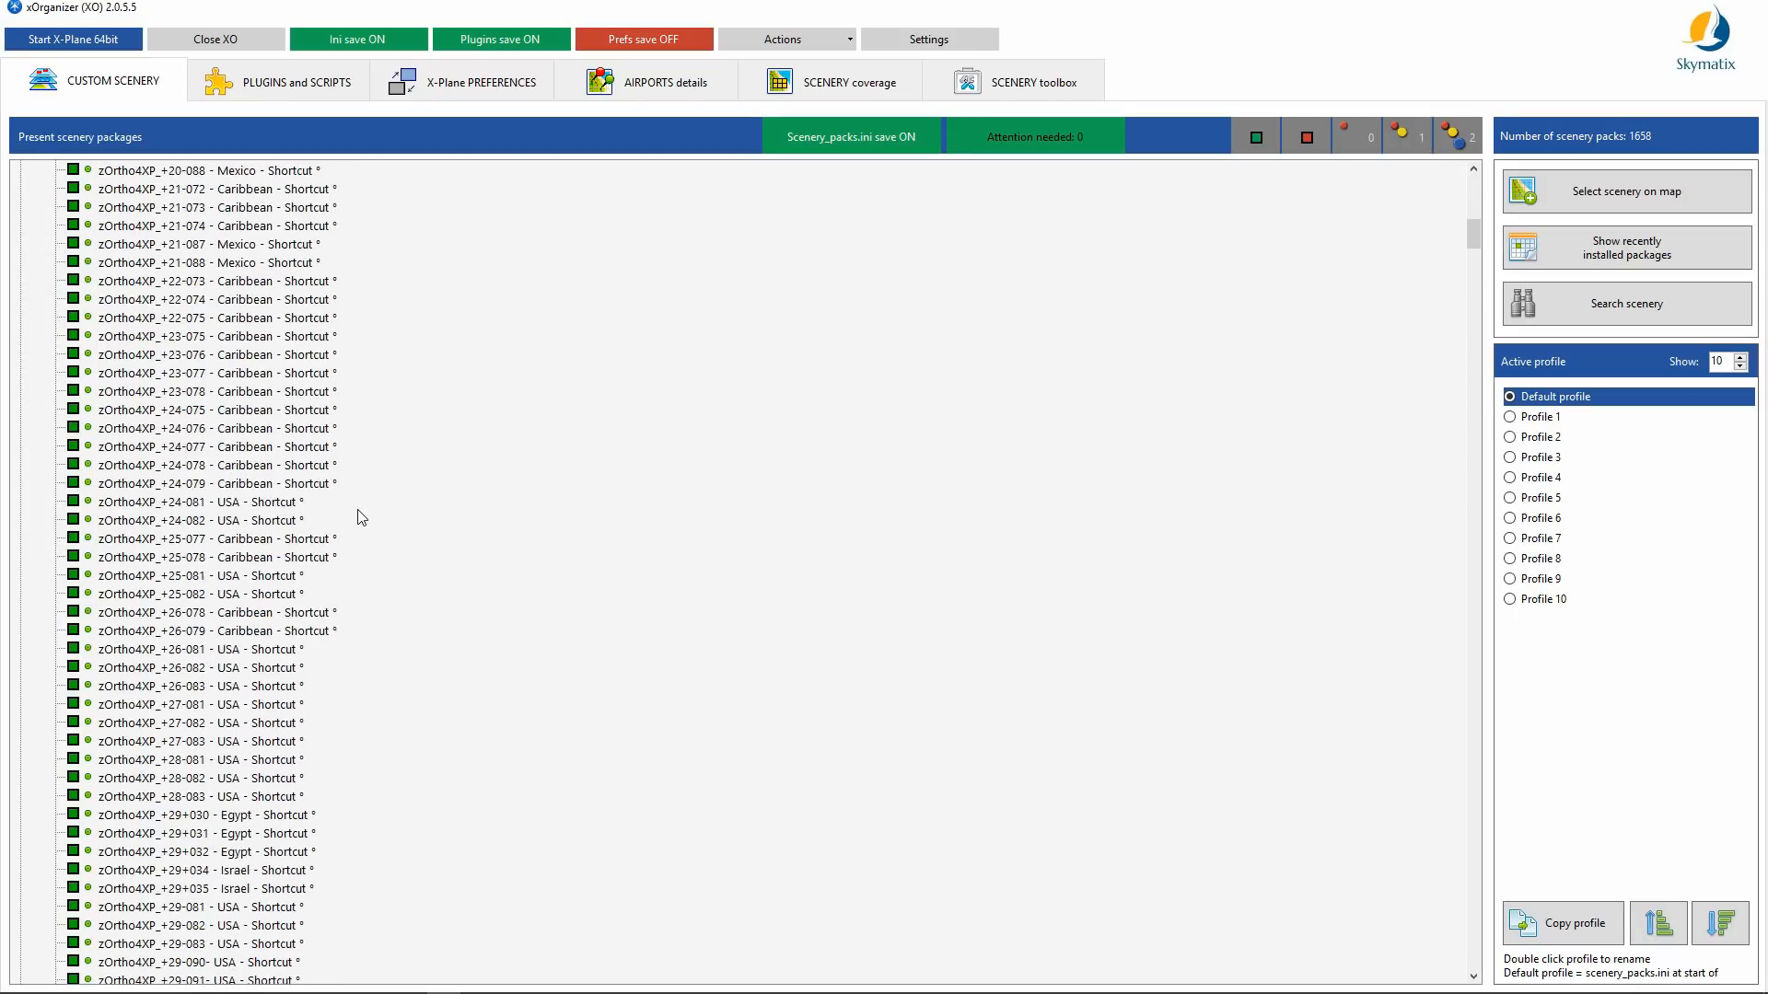
pyautogui.scroll(20, 358, 513)
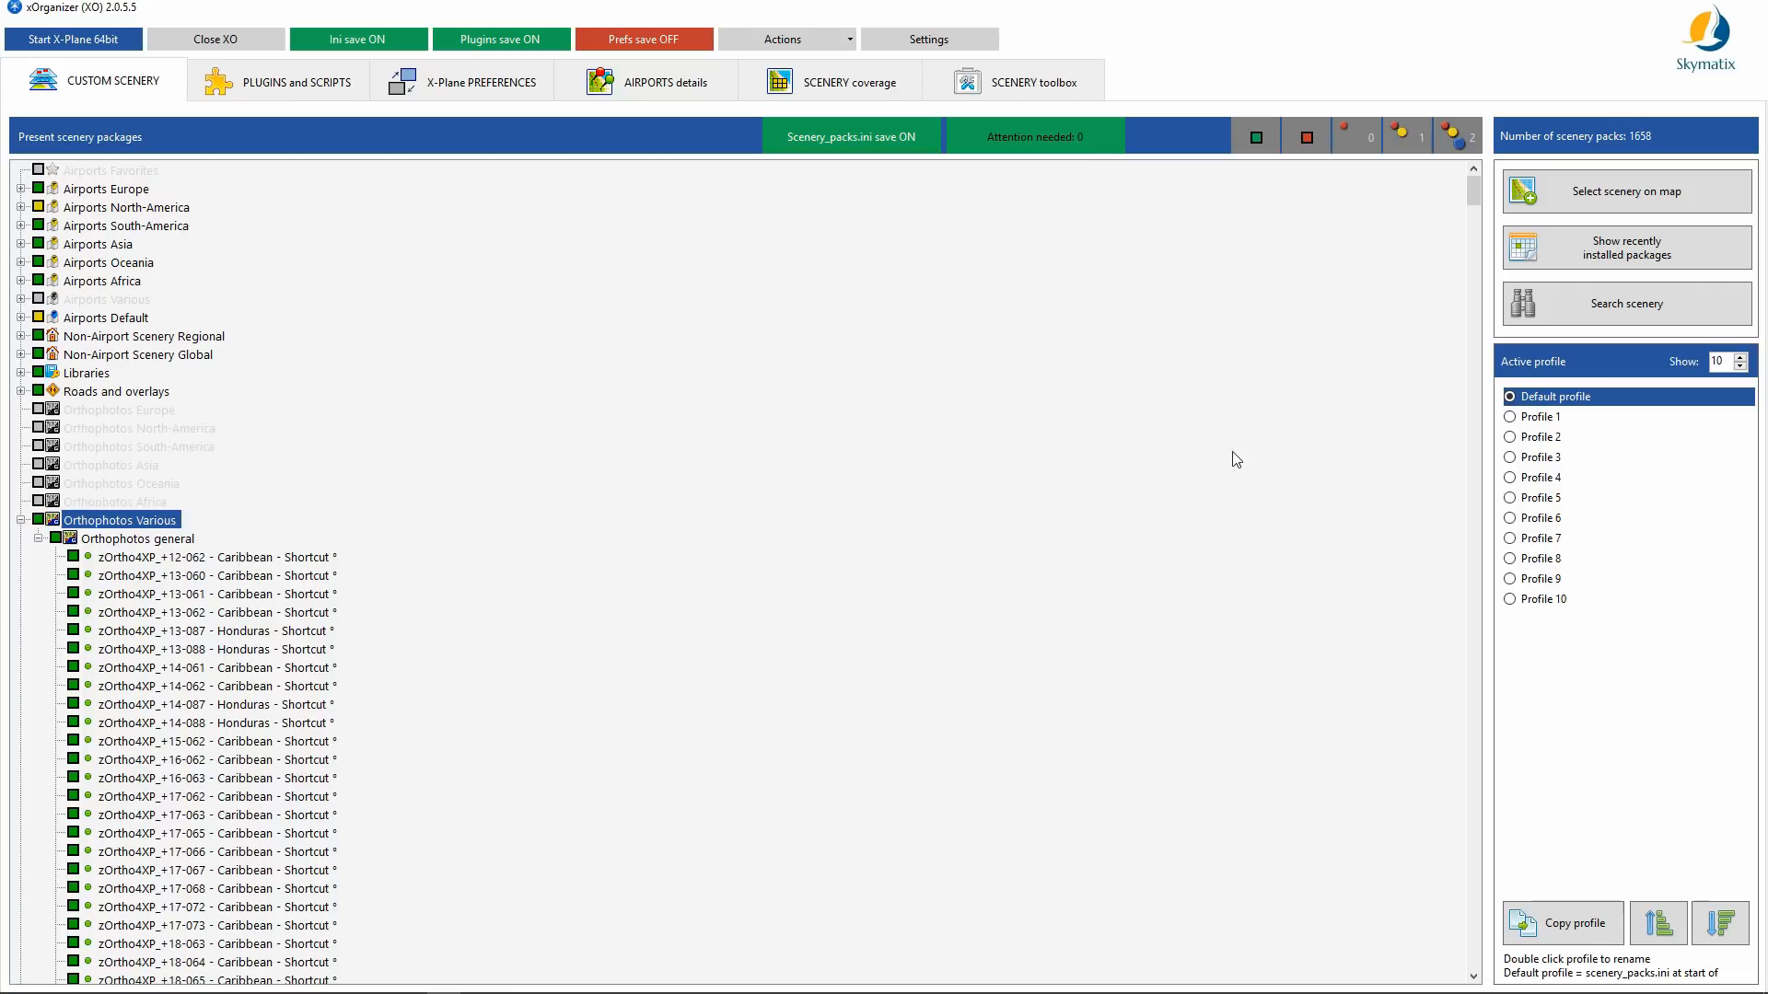
pyautogui.scroll(-1, 1478, 196)
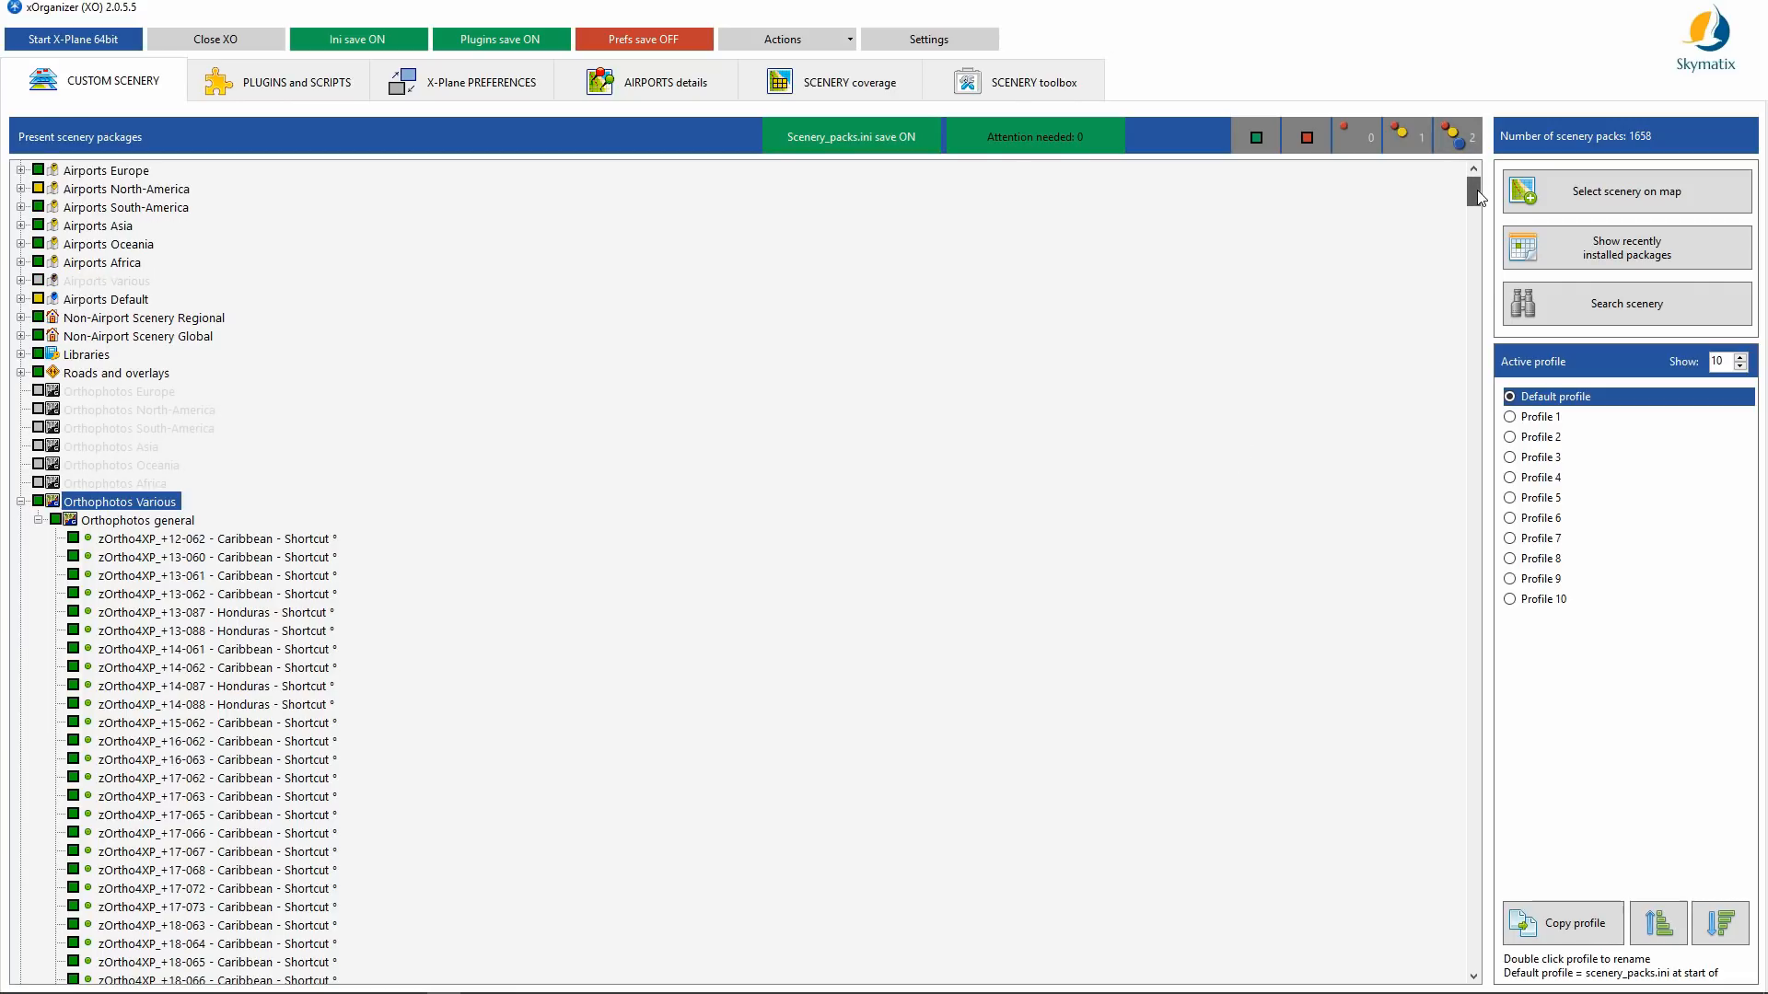
pyautogui.moveTo(1478, 197); pyautogui.dragTo(1381, 185)
pyautogui.click(21, 503)
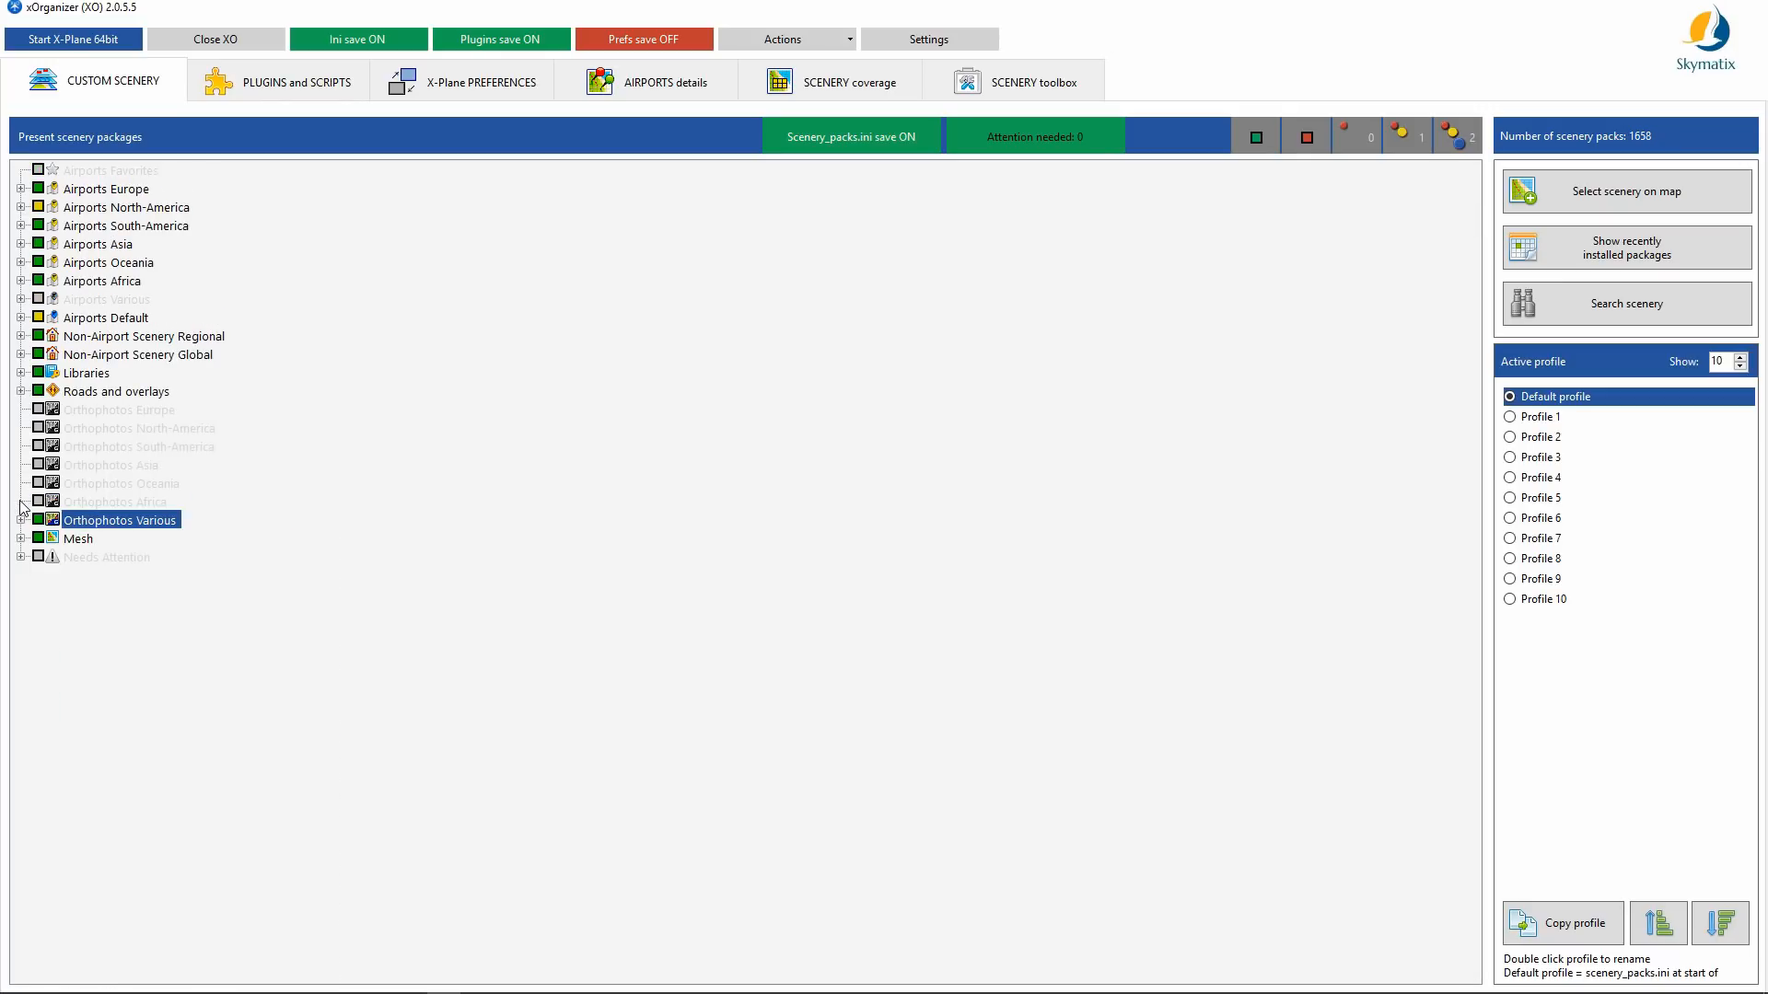
# Step: Expand the Needs Attention and Roads and overlays groups and select Overlays orthophotos (ortho4xp)
pyautogui.click(102, 557)
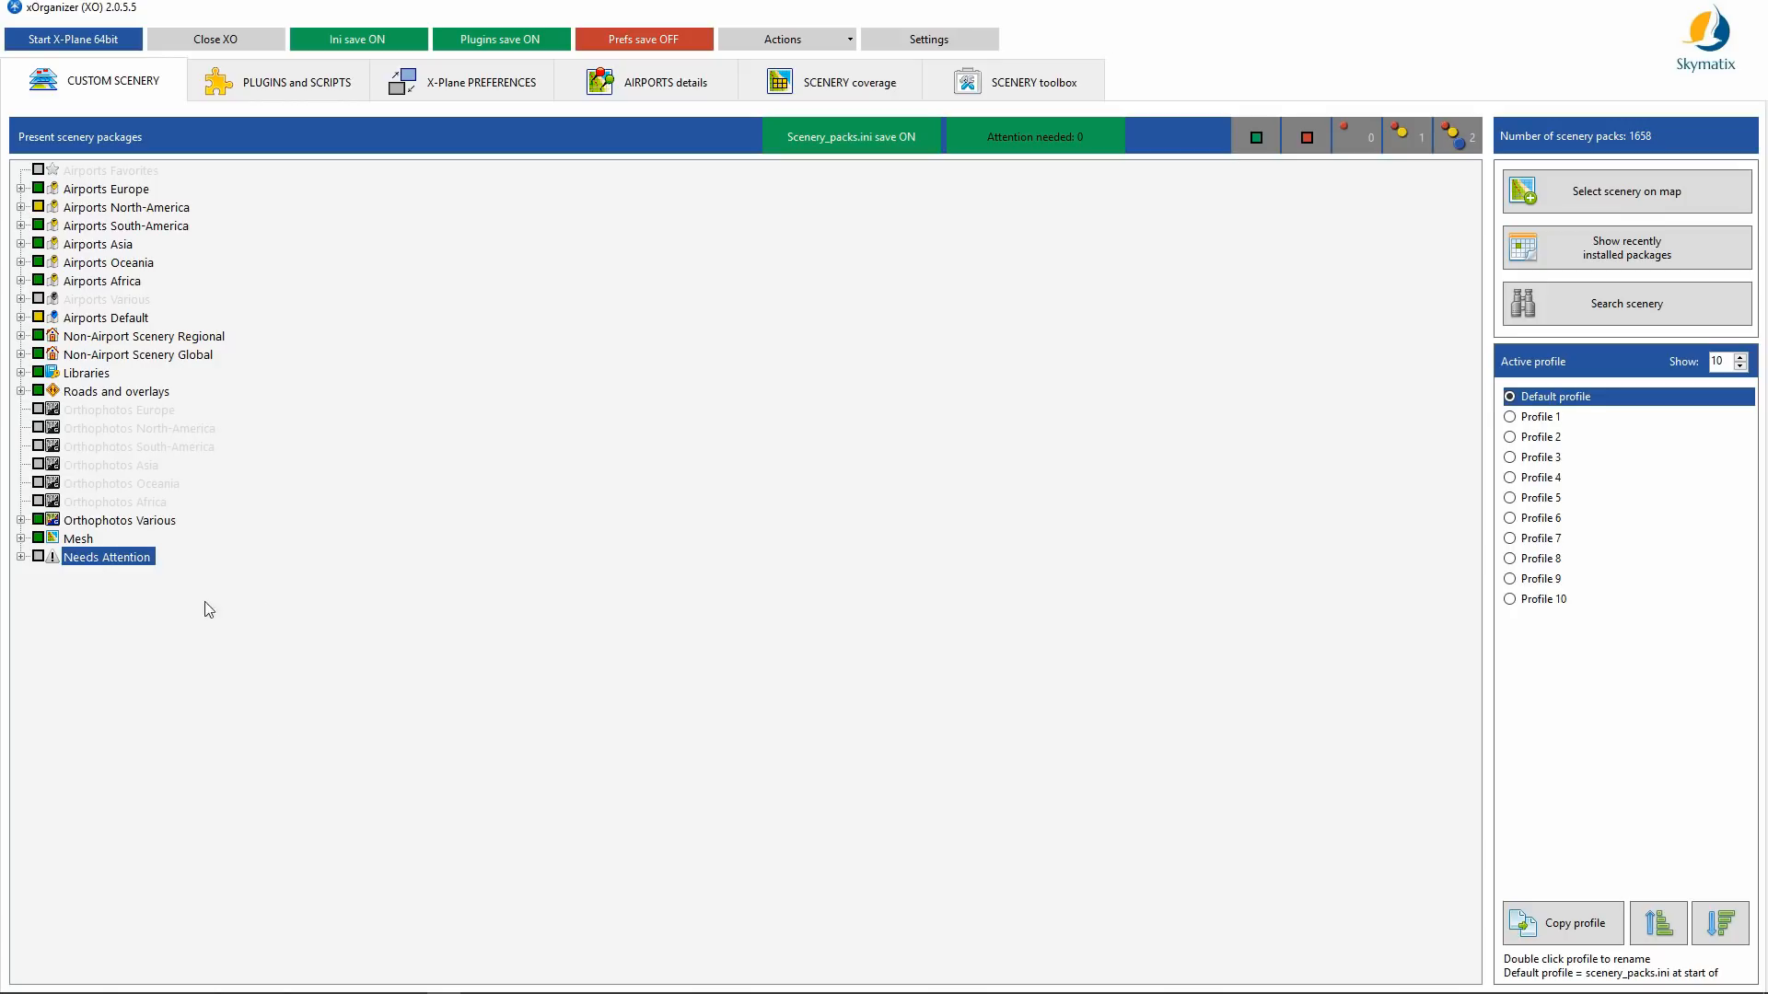
pyautogui.click(20, 557)
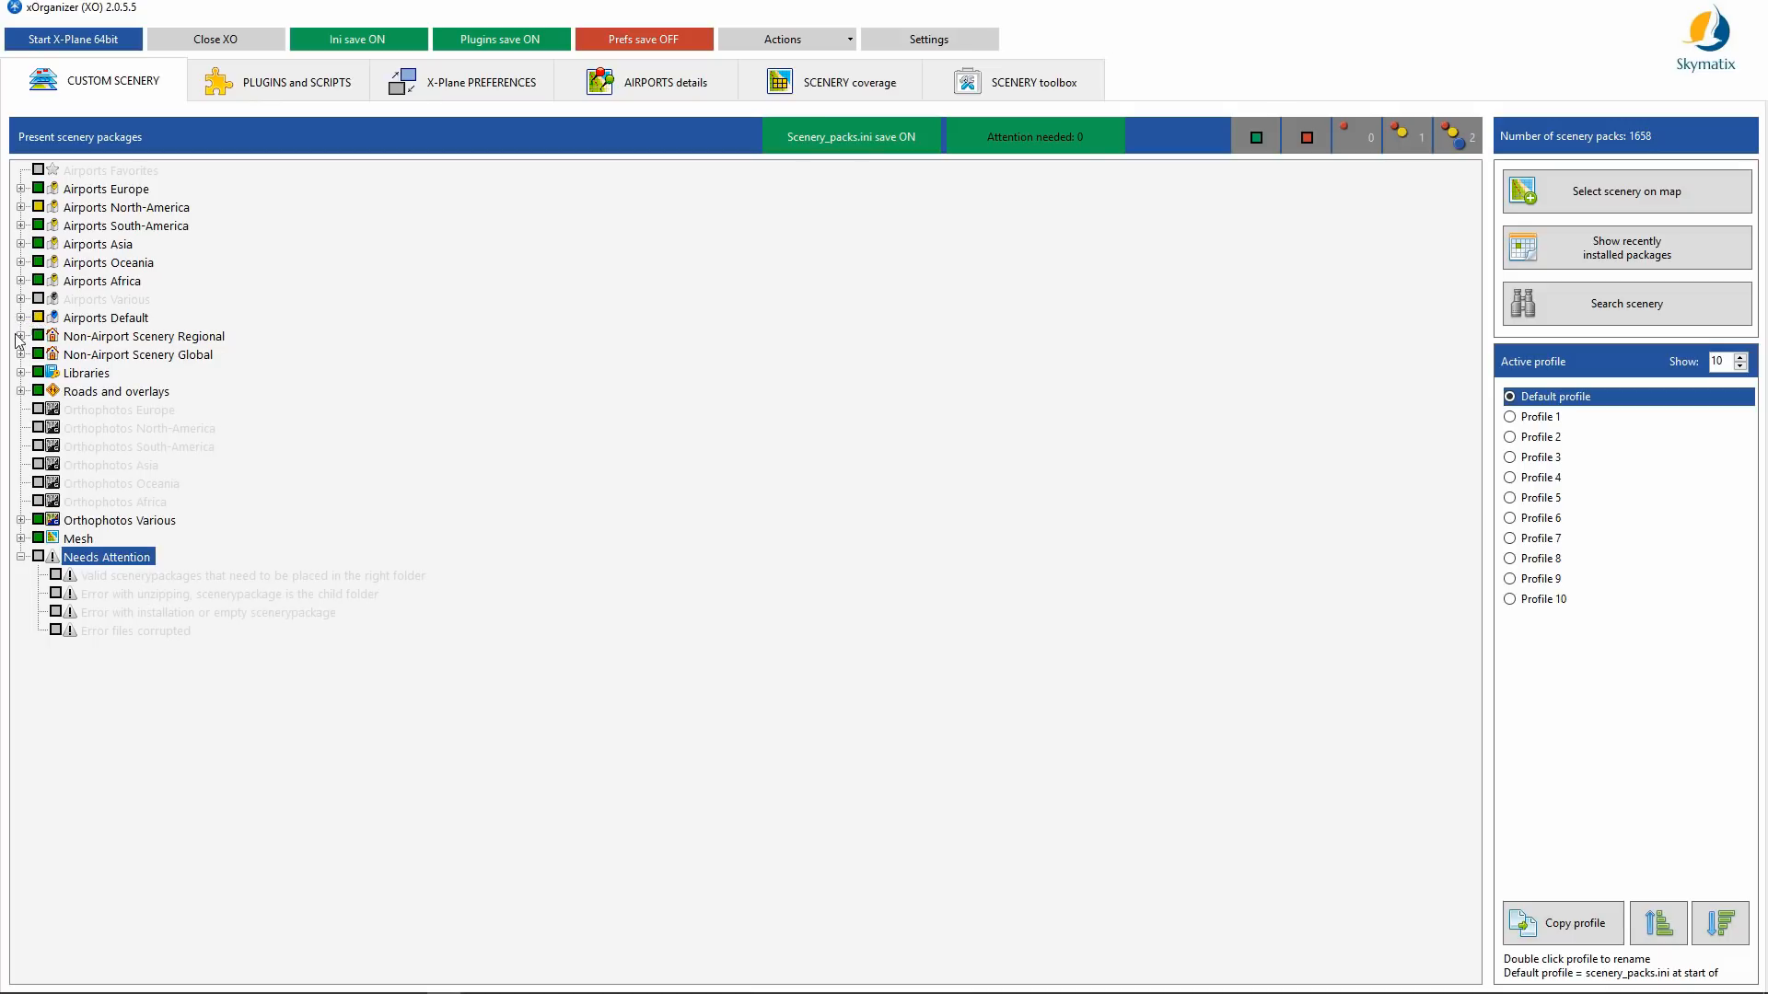
pyautogui.click(21, 392)
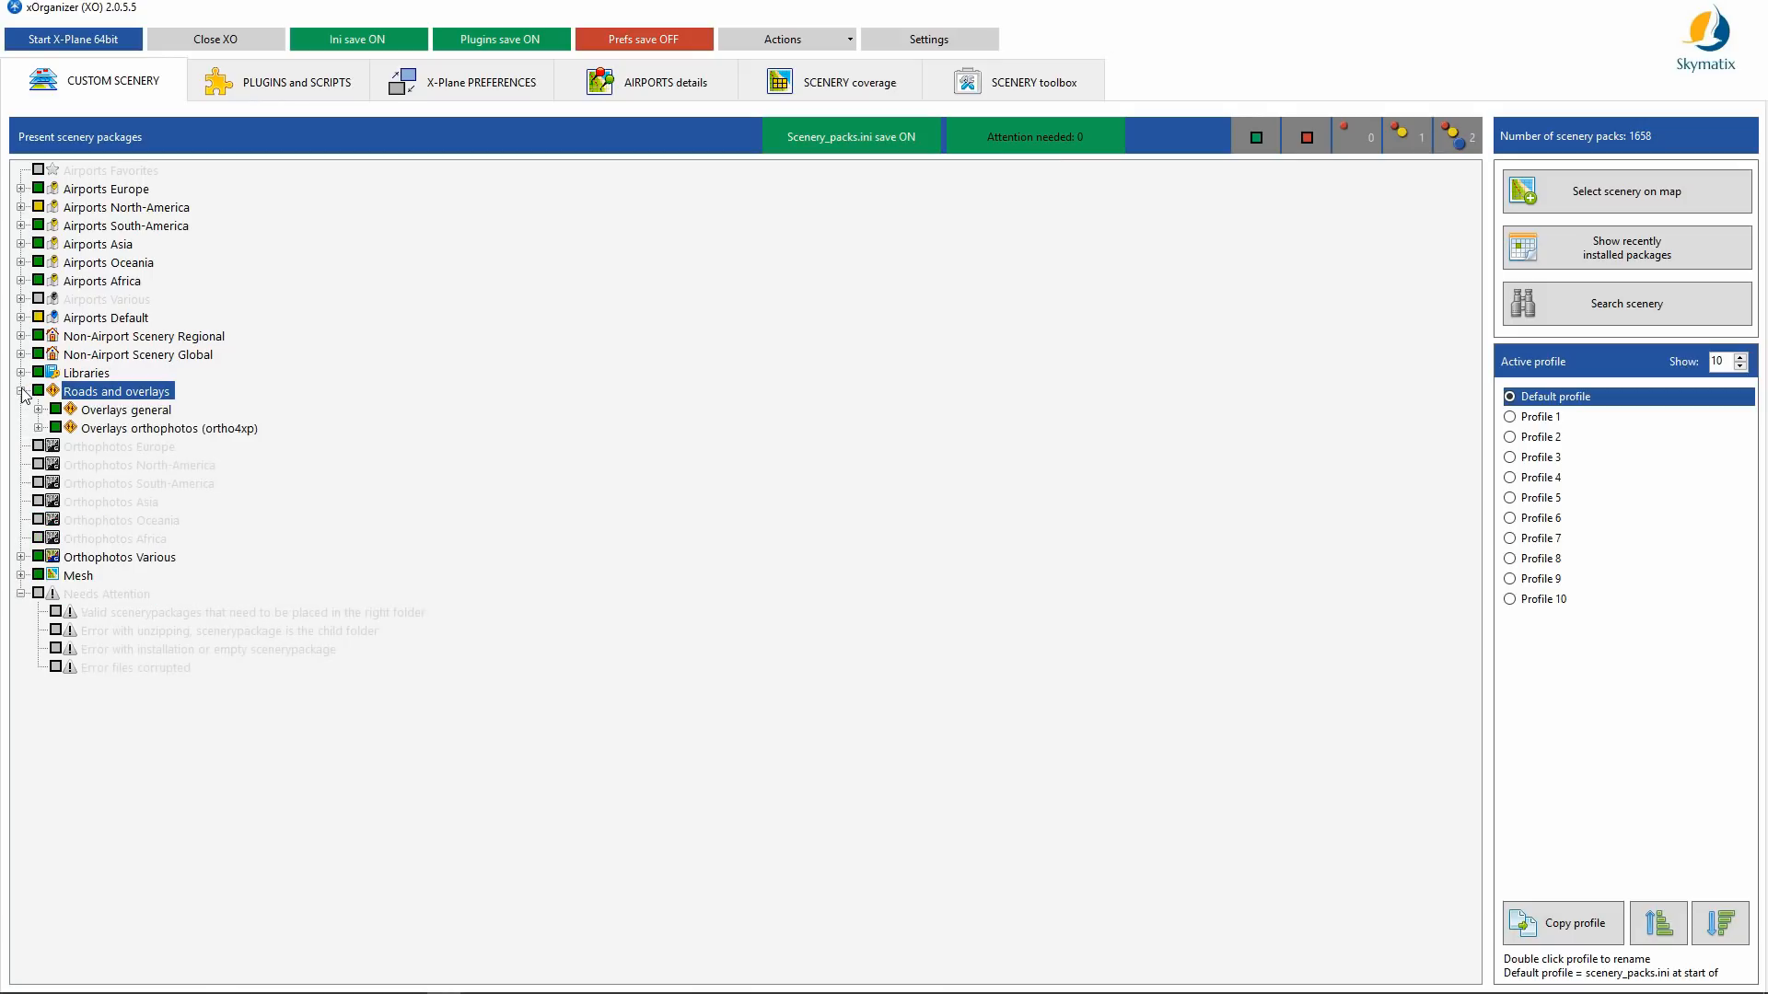
pyautogui.click(123, 431)
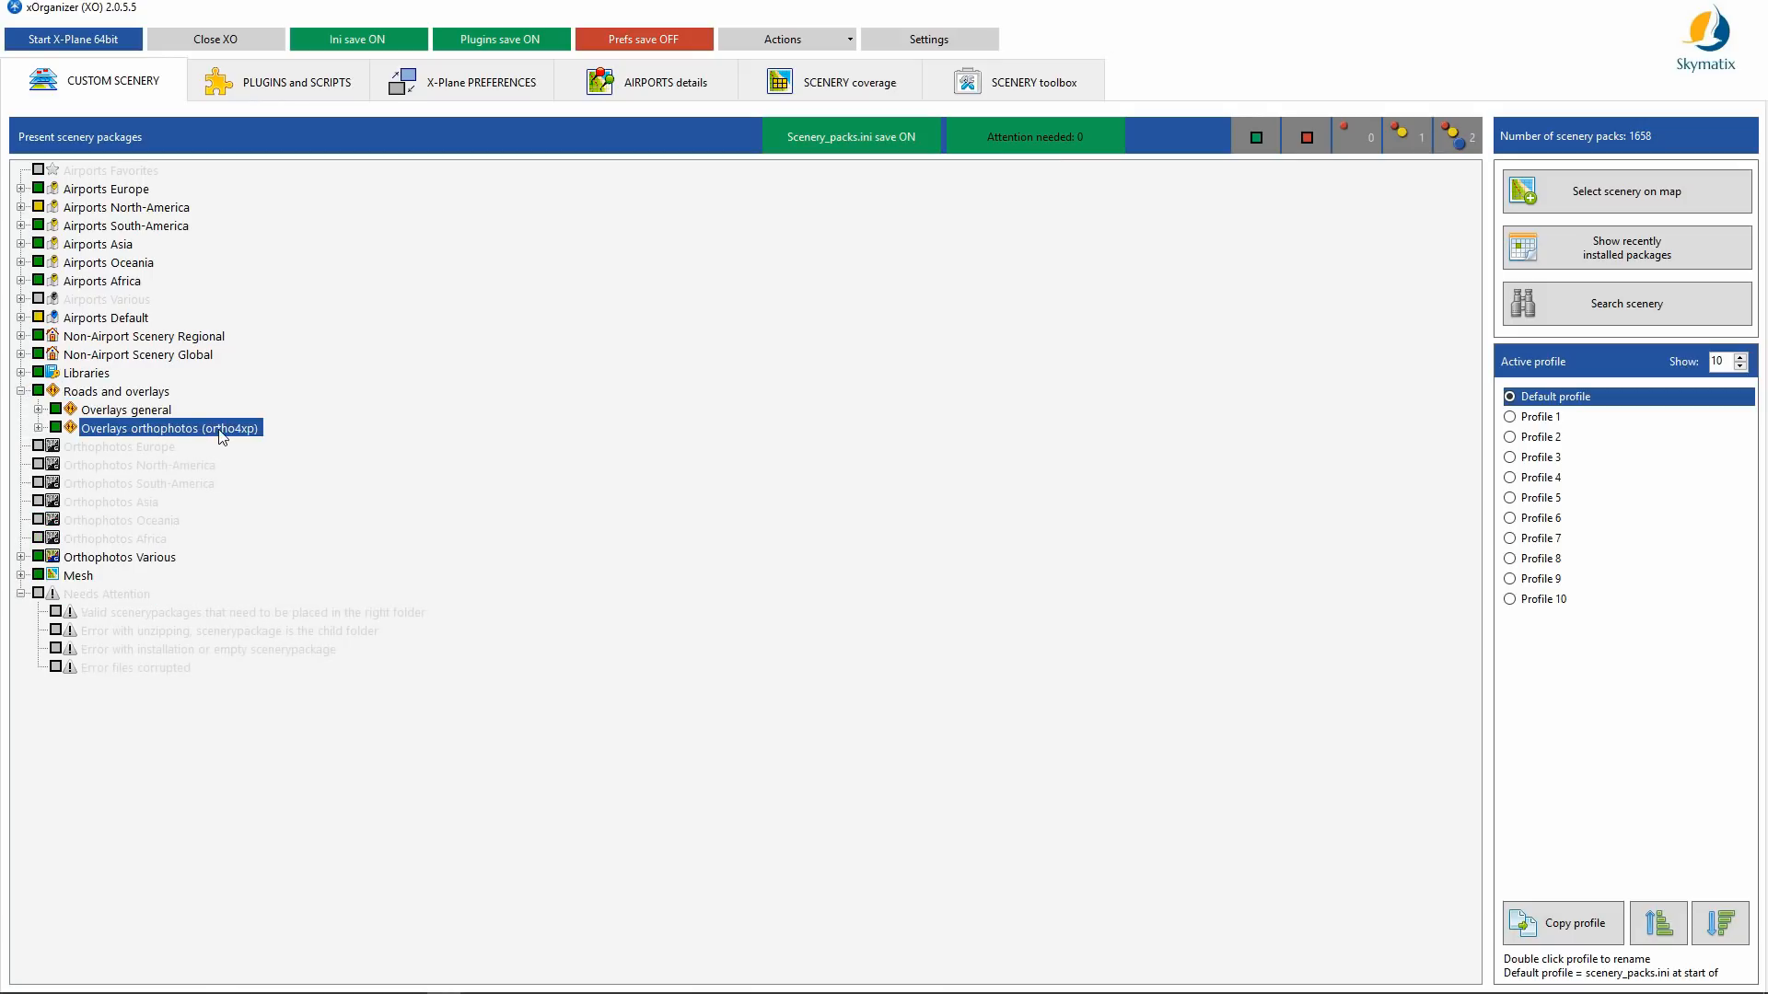